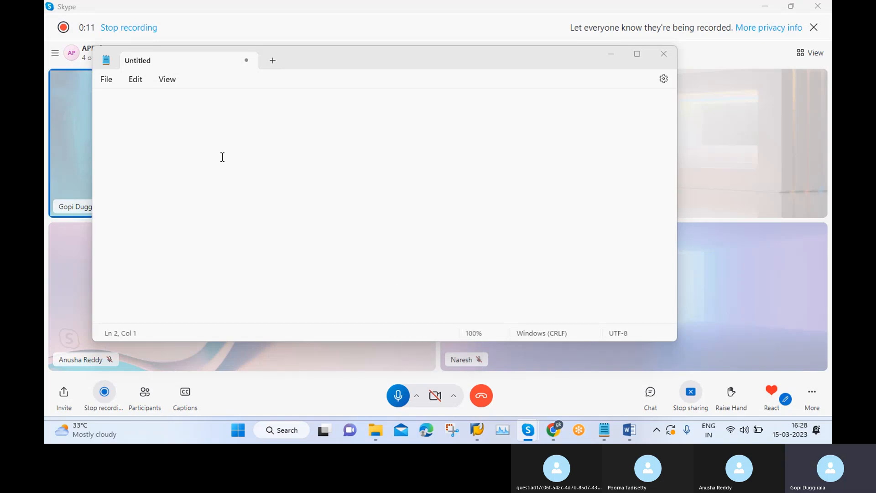
Step: Mute the call microphone and write the heading "SAP S/4 HANA FINANCE" on the third line of the blank note
{"action": "key", "text": "ctrl+m"}
{"action": "left_click", "coordinate": [133, 131]}
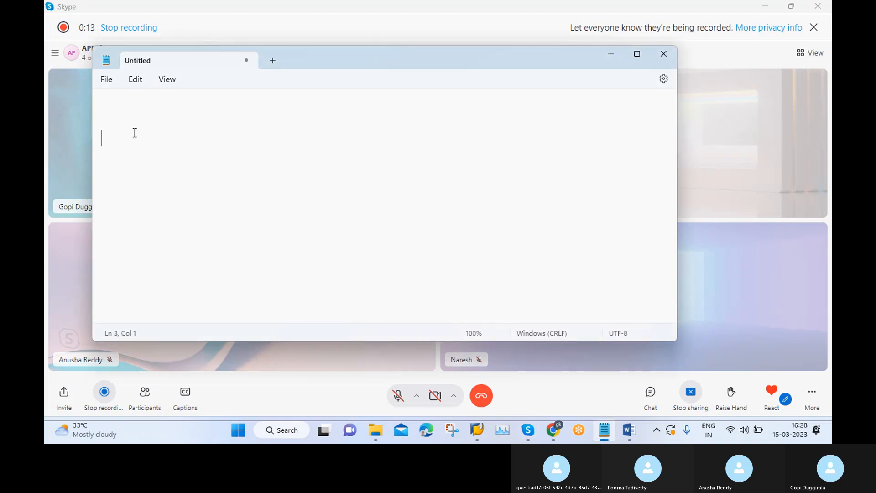
{"action": "type", "text": "SAP S"}
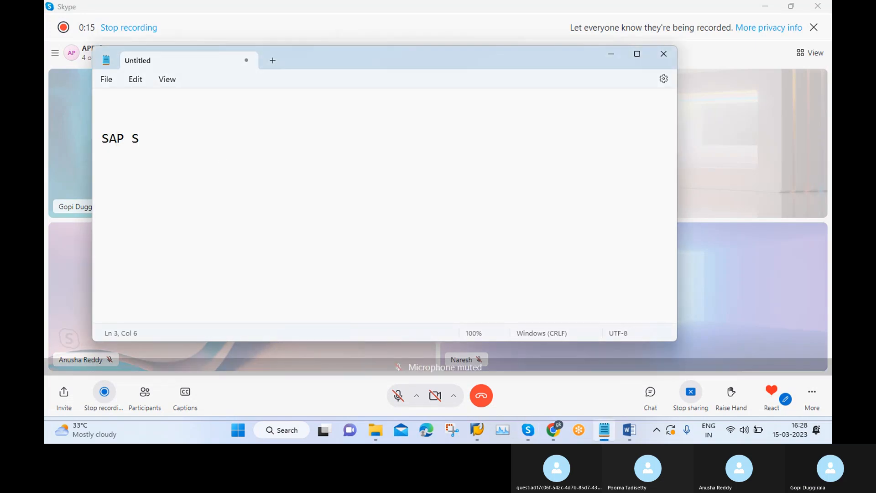
{"action": "type", "text": "/4 HANA FINANCE"}
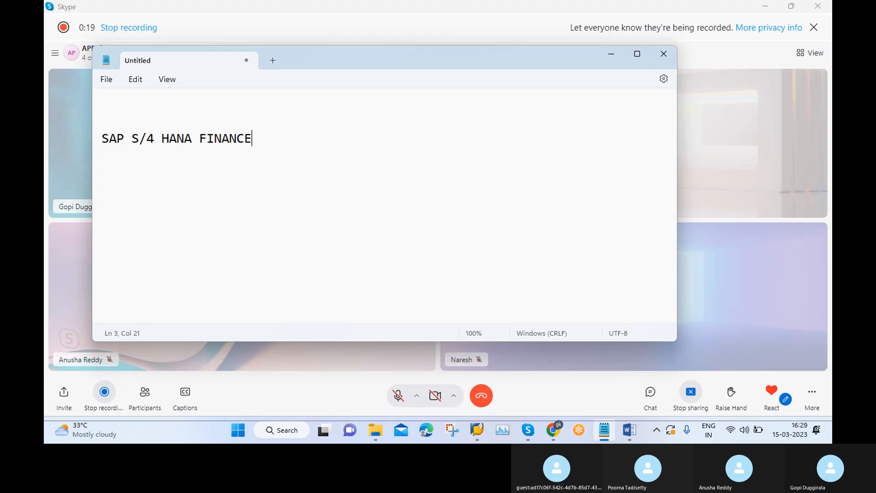
Step: Add the numbered item "1) ES" below the heading, leaving one blank line between them
{"action": "key", "text": "Return"}
{"action": "key", "text": "Return"}
{"action": "type", "text": "1)"}
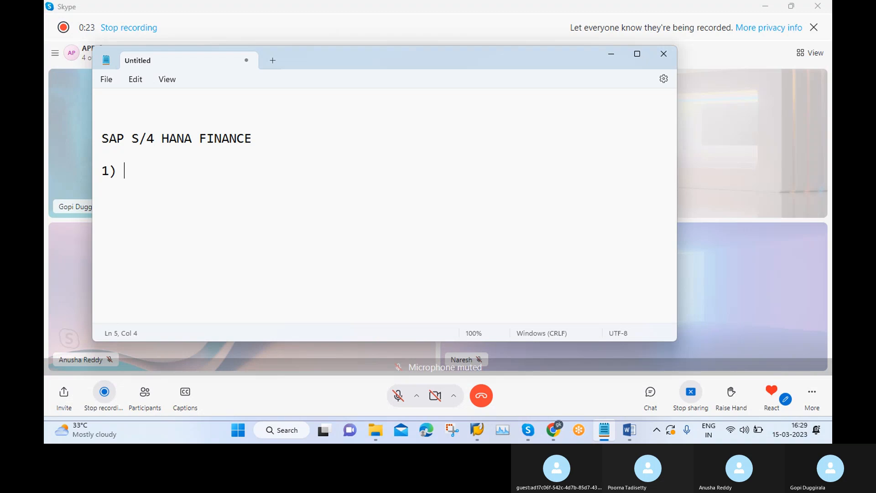
{"action": "type", "text": " ES"}
{"action": "key", "text": "Return"}
{"action": "left_click", "coordinate": [602, 163]}
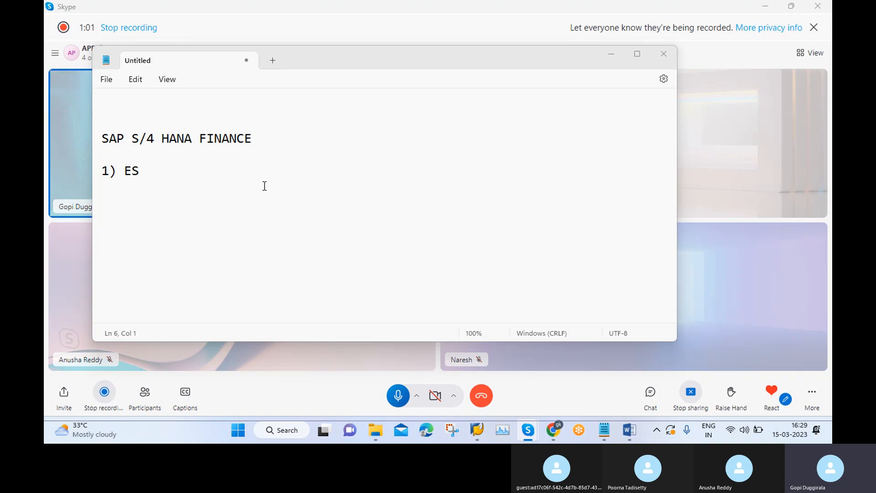
Step: Extend the "1) ES" item with "--- VAT Registration"
{"action": "left_click", "coordinate": [148, 175]}
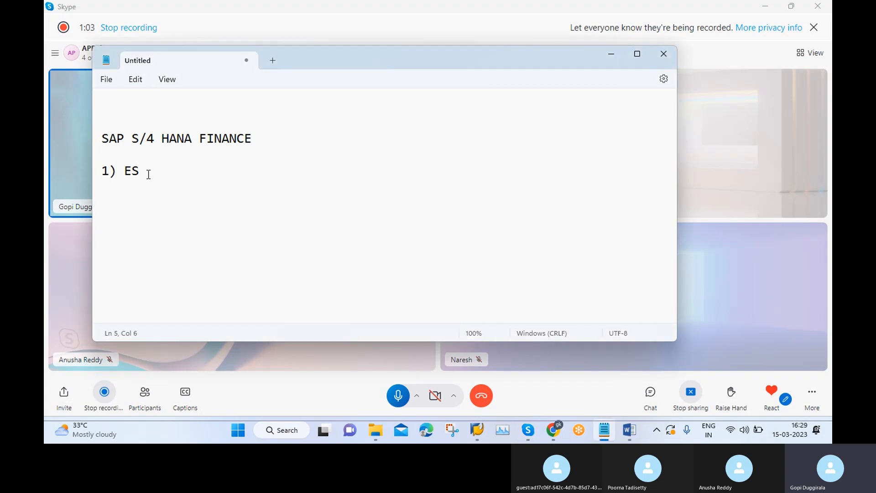
{"action": "type", "text": "---"}
{"action": "type", "text": "VAT R"}
{"action": "key", "text": "Caps_Lock"}
{"action": "type", "text": "egistr"}
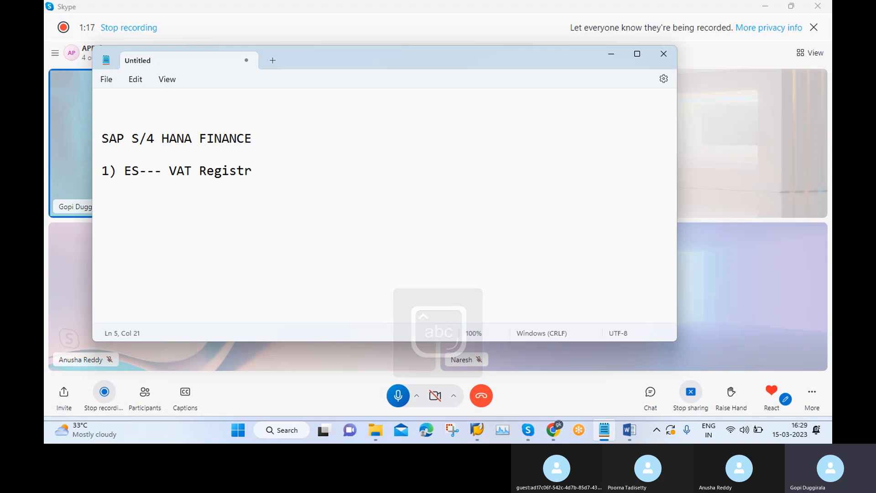
{"action": "type", "text": "ation"}
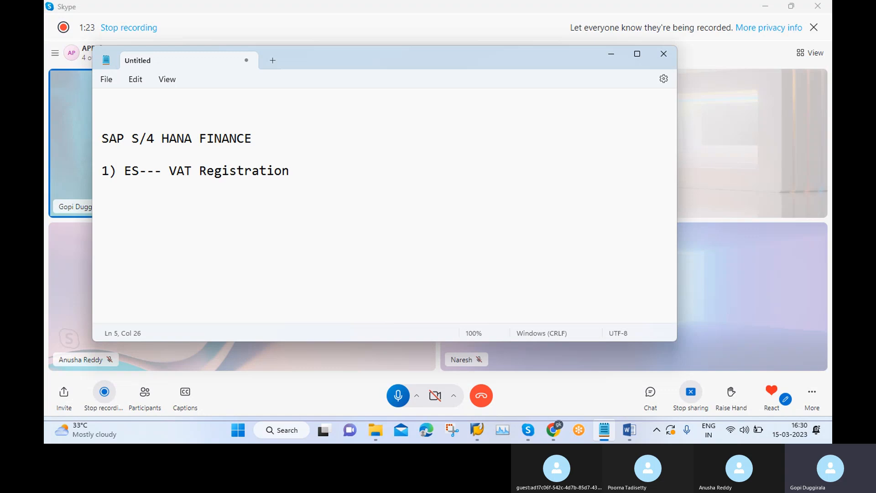
Step: Add the line "AS IS TO BE" after a blank line below the VAT Registration item, and maximize the note window
{"action": "key", "text": "Return"}
{"action": "key", "text": "Return"}
{"action": "key", "text": "Caps_Lock"}
{"action": "type", "text": "AS "}
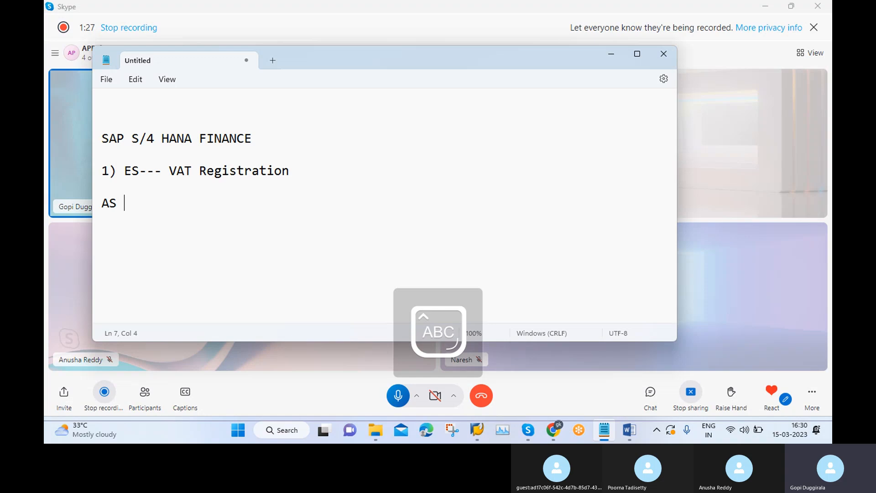
{"action": "type", "text": "IS"}
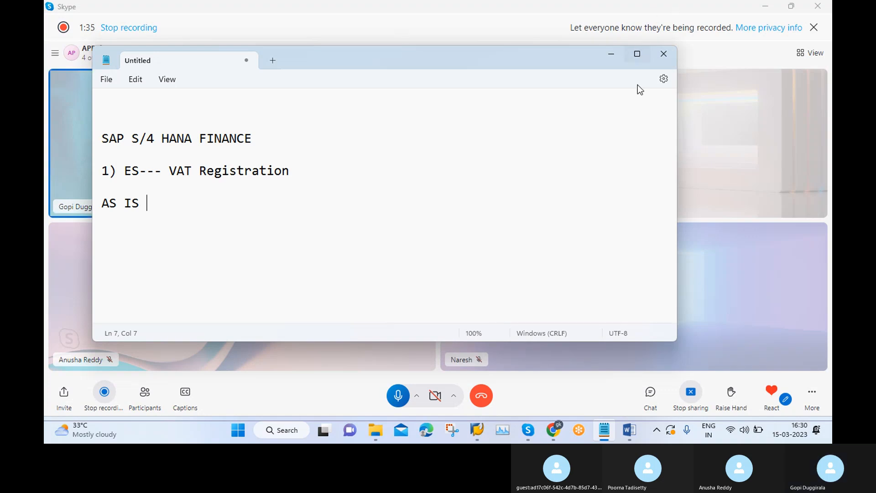
{"action": "left_click", "coordinate": [638, 55]}
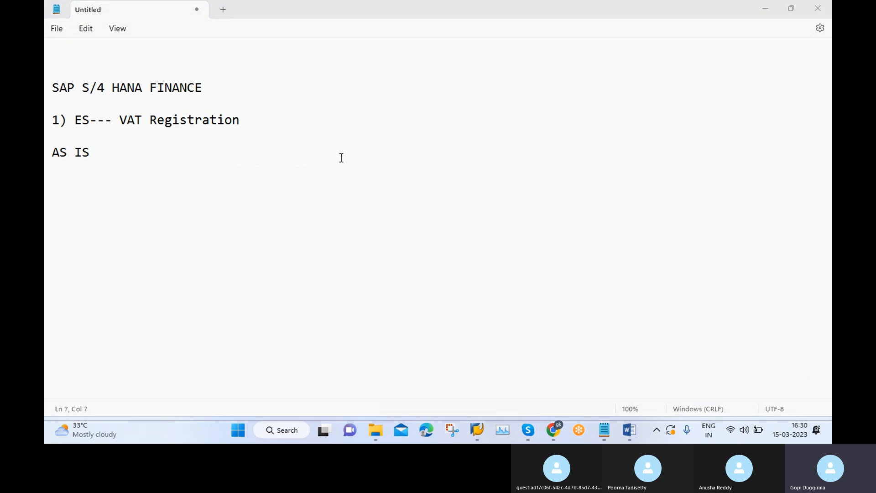
{"action": "left_click", "coordinate": [117, 157]}
{"action": "type", "text": "T"}
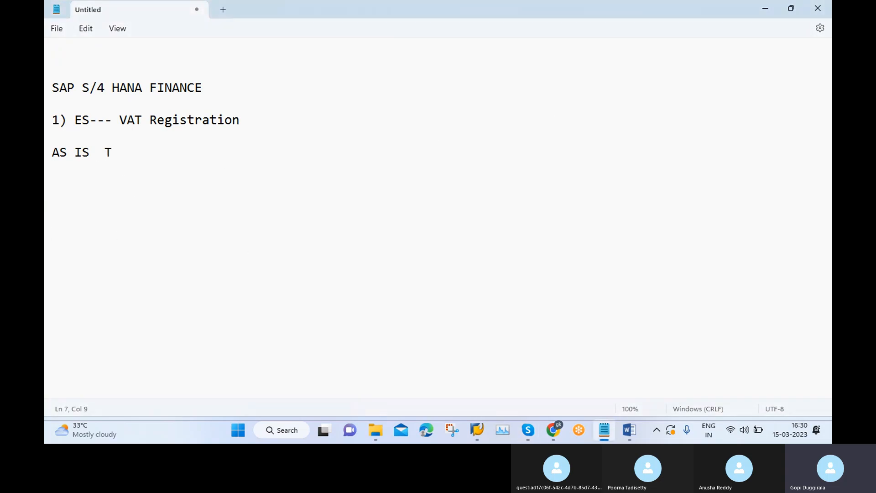
{"action": "type", "text": "O BE"}
Step: Add the lines "DESIGN" and "BUILD AND CONFIG TEAM" below, each separated by a blank line
{"action": "key", "text": "Return"}
{"action": "key", "text": "Return"}
{"action": "type", "text": "DESIGN"}
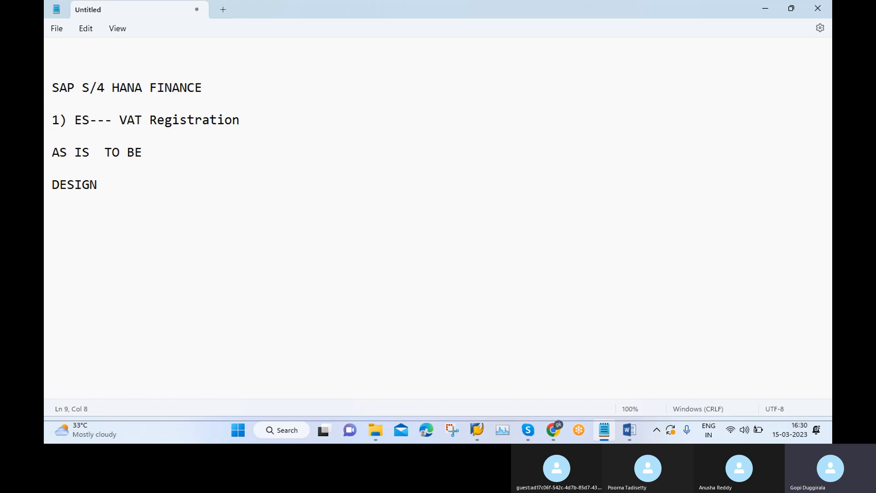
{"action": "key", "text": "Return"}
{"action": "key", "text": "Return"}
{"action": "type", "text": "BUILD AND CONF"}
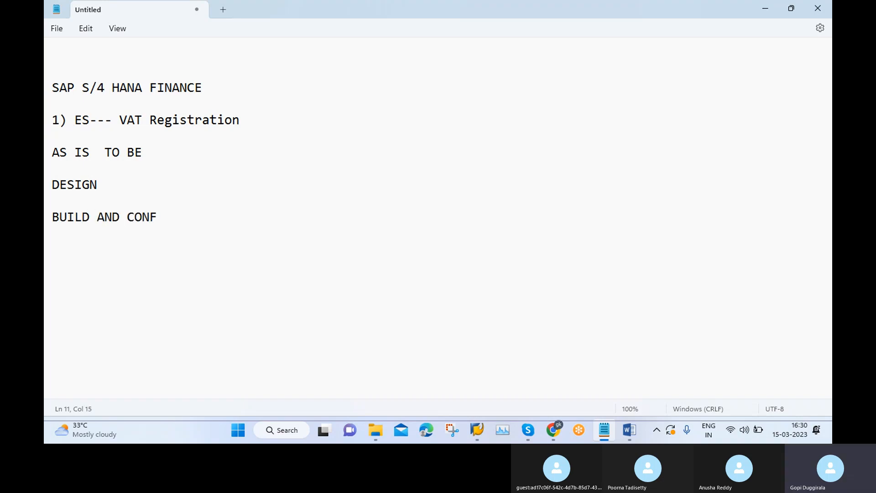
{"action": "type", "text": "IG TEAM"}
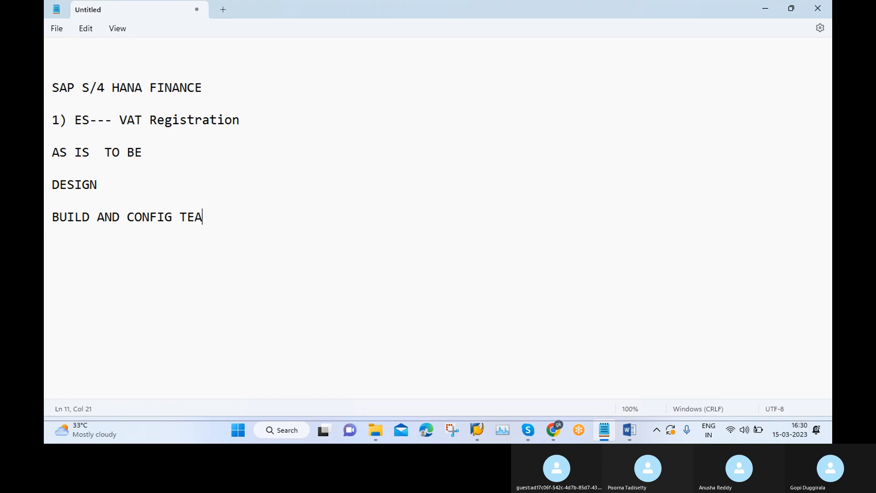
Step: Add the line "DATA MIFRATION TEAM" after a blank line below the build and config team entry
{"action": "key", "text": "Return"}
{"action": "key", "text": "Return"}
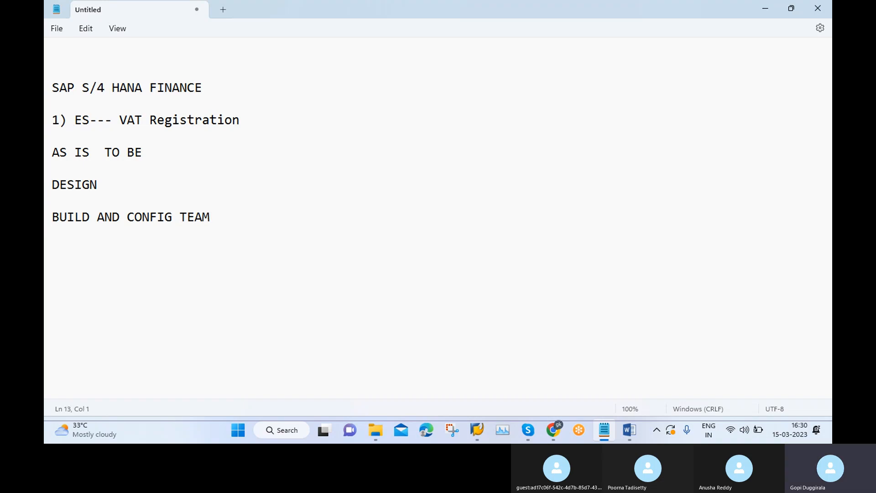
{"action": "type", "text": "DATA MIF"}
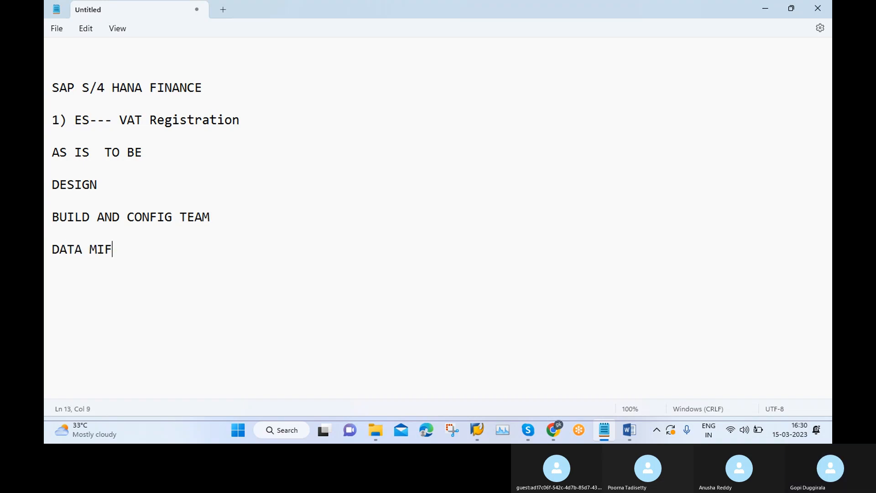
{"action": "type", "text": "RATION TE"}
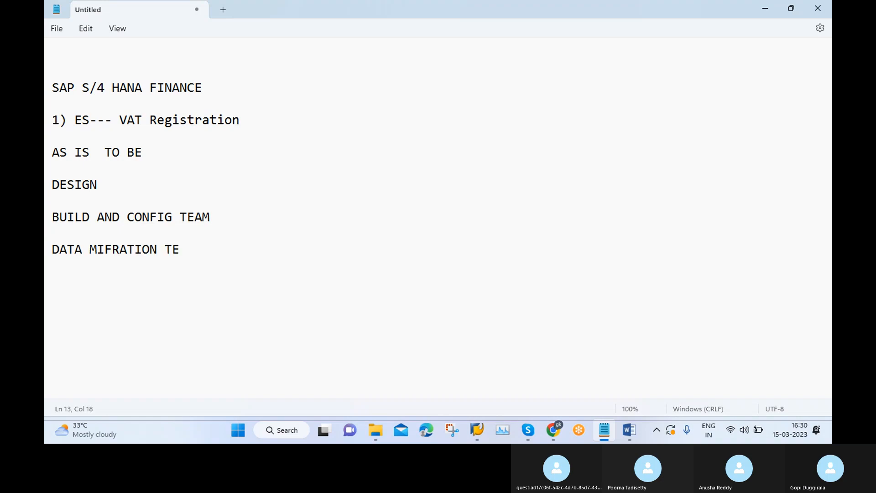
{"action": "type", "text": "A,M"}
{"action": "key", "text": "Return"}
{"action": "key", "text": "BackSpace"}
{"action": "key", "text": "BackSpace"}
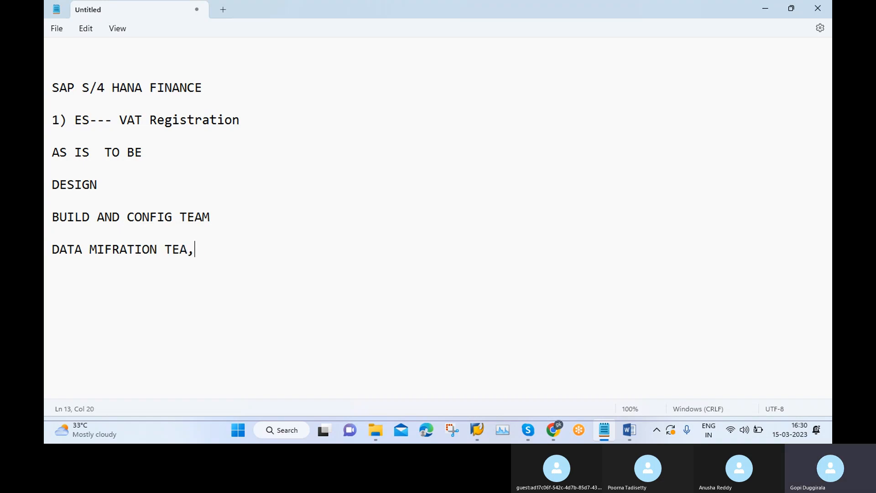
{"action": "key", "text": "BackSpace"}
{"action": "type", "text": "M"}
Step: Add the line "TESTING TEAM" after a blank line at the end of the list
{"action": "key", "text": "Return"}
{"action": "key", "text": "Return"}
{"action": "type", "text": "TESTING"}
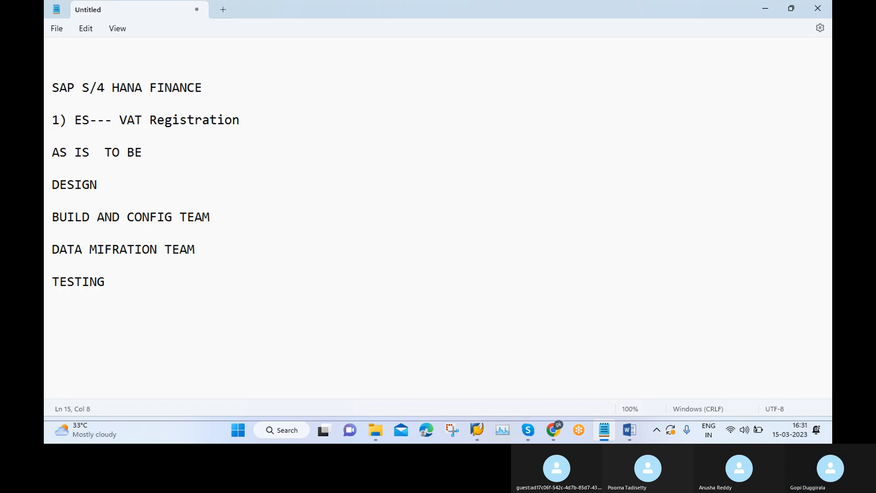
{"action": "type", "text": " TEAM"}
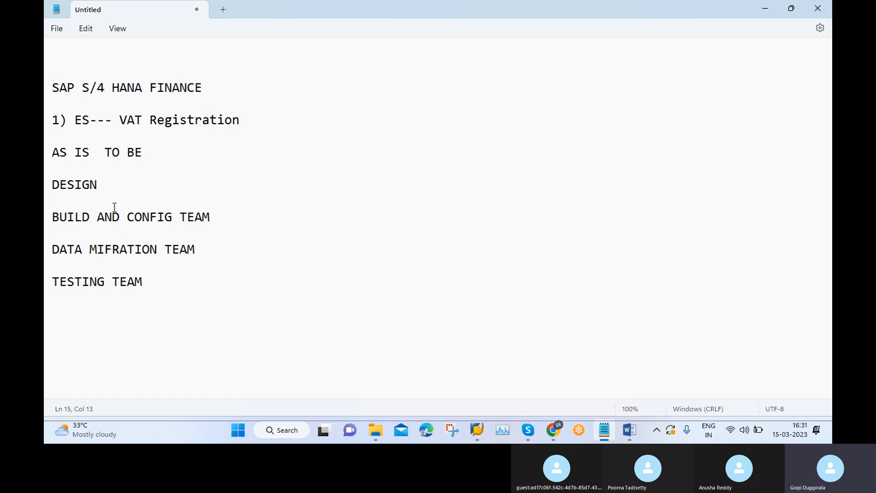
Step: Extend the DESIGN line with "--- Business Releases"
{"action": "left_click", "coordinate": [129, 183]}
{"action": "type", "text": "--- Business"}
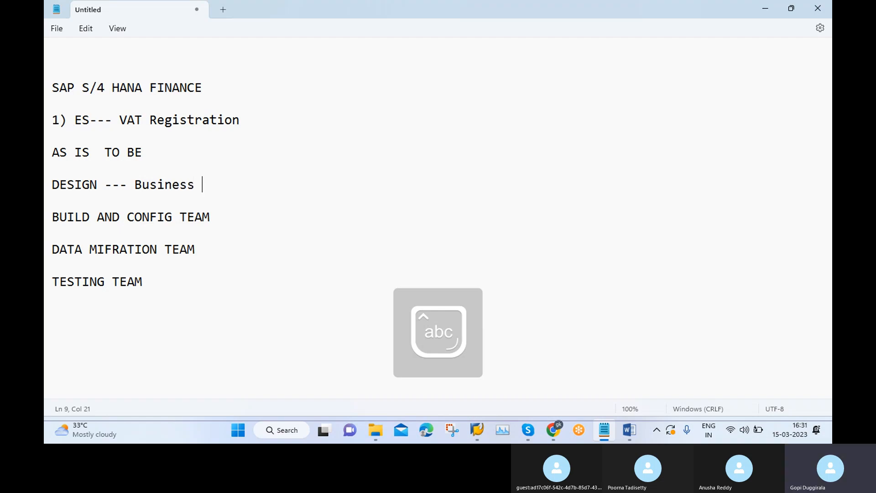
{"action": "key", "text": "Caps_Lock"}
{"action": "type", "text": "R"}
{"action": "key", "text": "Caps_Lock"}
{"action": "type", "text": "eleases"}
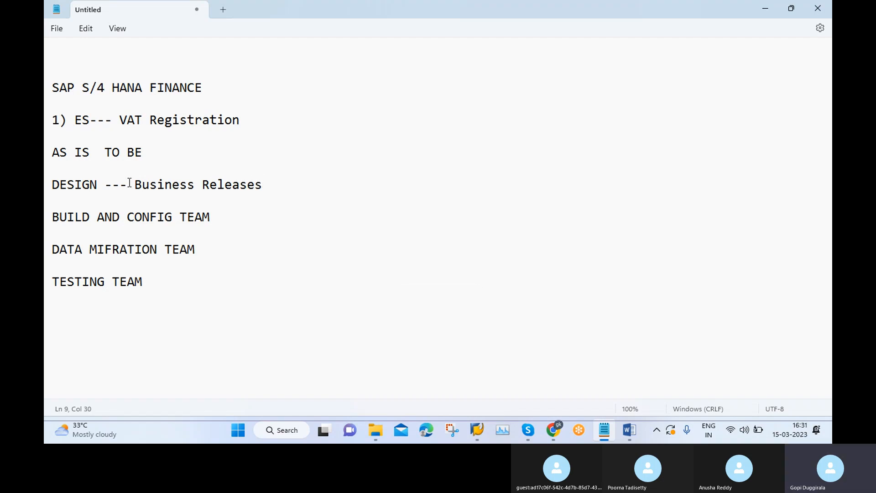
Step: Insert a wide gap before "Releases" and append "120 countries -- 2017 we are using oracle soft, peoplesoft" to the DESIGN line
{"action": "left_click", "coordinate": [202, 185]}
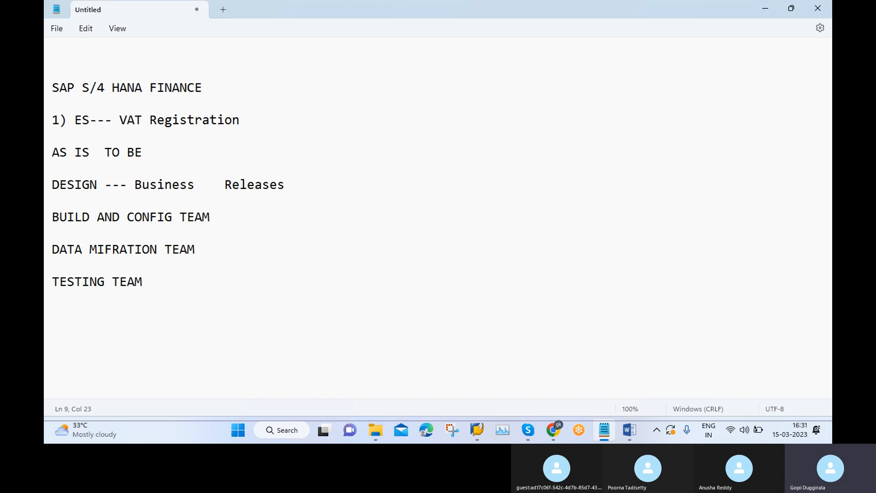
{"action": "left_click", "coordinate": [421, 182]}
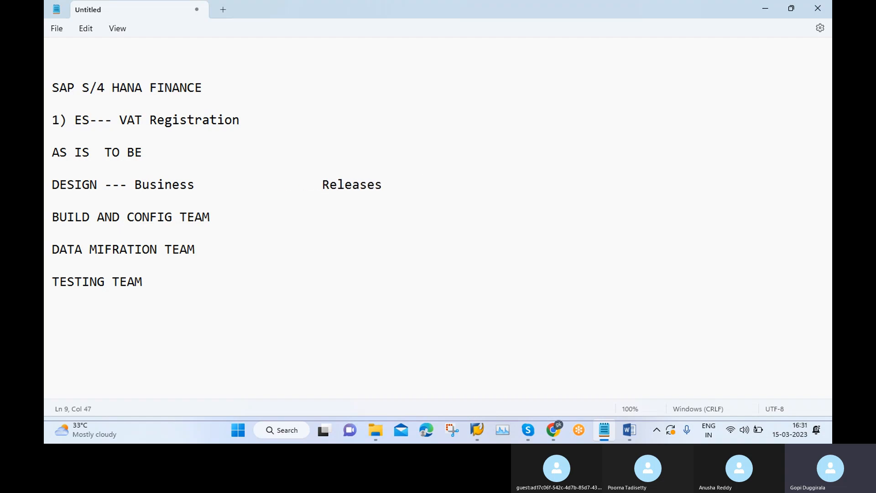
{"action": "type", "text": "120 countries"}
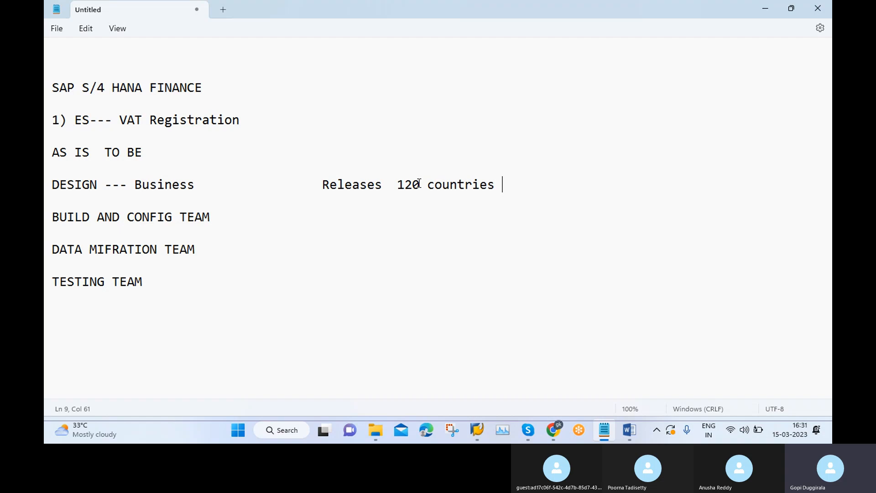
{"action": "type", "text": "-- 2017 we a"}
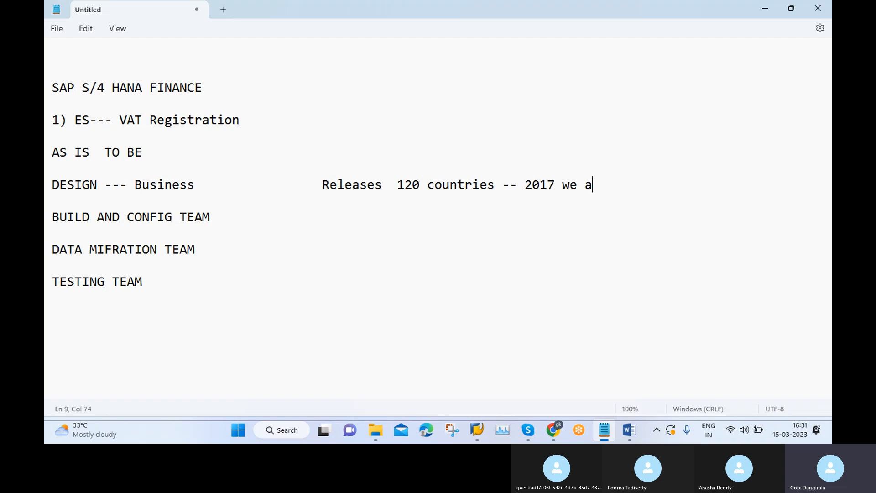
{"action": "type", "text": "re using o"}
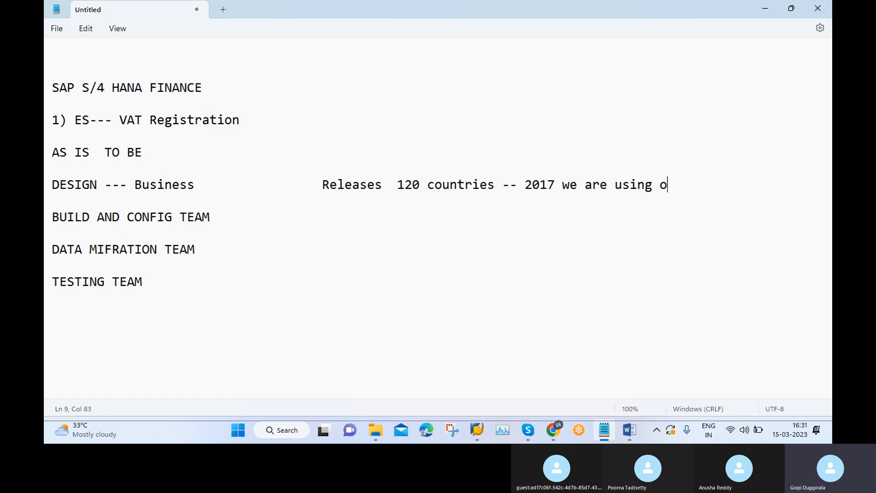
{"action": "type", "text": "racle soft, peop"}
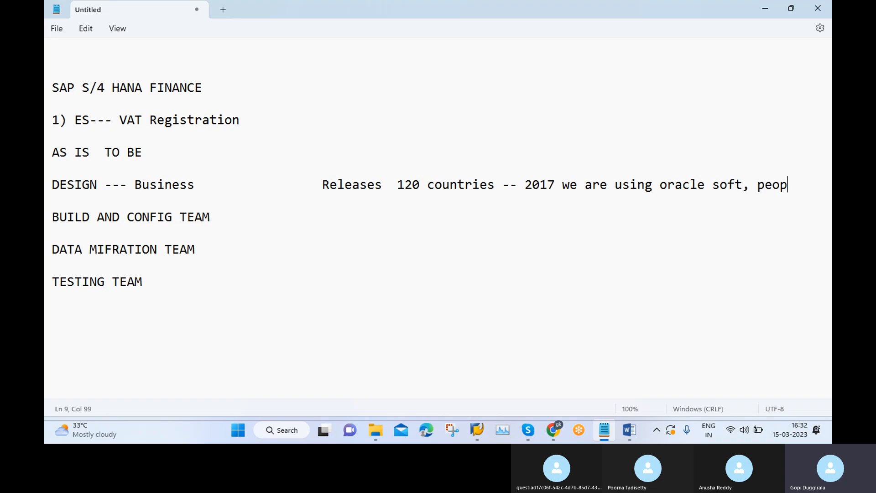
{"action": "type", "text": "lesoft"}
Step: Insert "S/4 HANA" in the gap between "Business" and "Releases" on the DESIGN line
{"action": "left_click", "coordinate": [268, 187]}
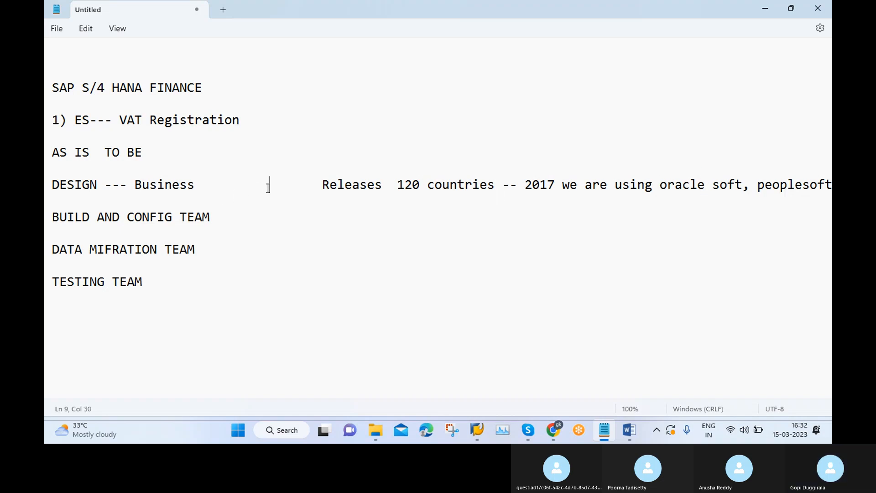
{"action": "left_click", "coordinate": [232, 187]}
{"action": "key", "text": "Caps_Lock"}
{"action": "type", "text": "S"}
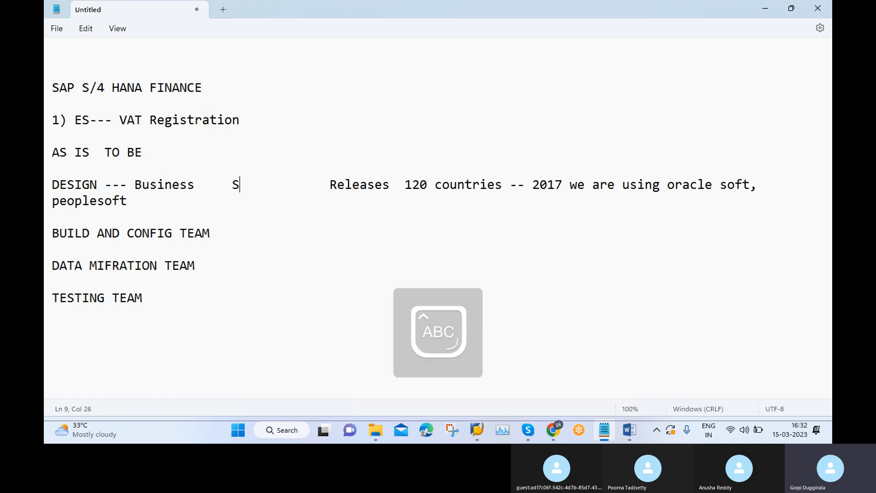
{"action": "type", "text": "/4 HANA"}
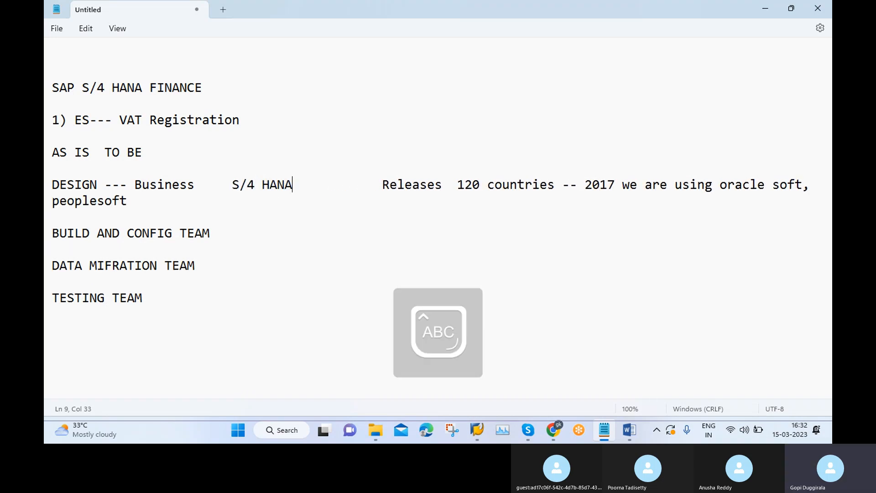
Step: Shorten the gap between "S/4 HANA" and "Releases" by removing seven spaces
{"action": "left_click", "coordinate": [375, 187]}
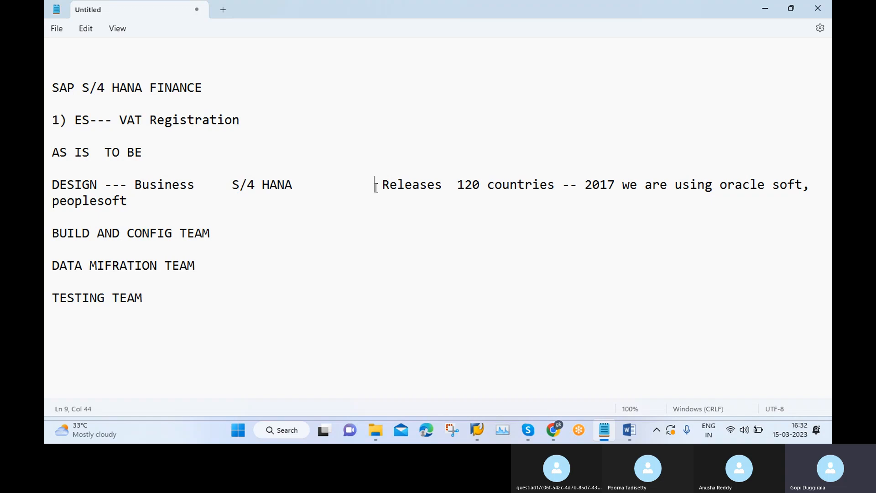
{"action": "key", "text": "BackSpace"}
{"action": "key", "text": "BackSpace"}
{"action": "key", "text": "BackSpace"}
{"action": "key", "text": "BackSpace"}
{"action": "key", "text": "BackSpace"}
{"action": "key", "text": "BackSpace"}
{"action": "key", "text": "BackSpace"}
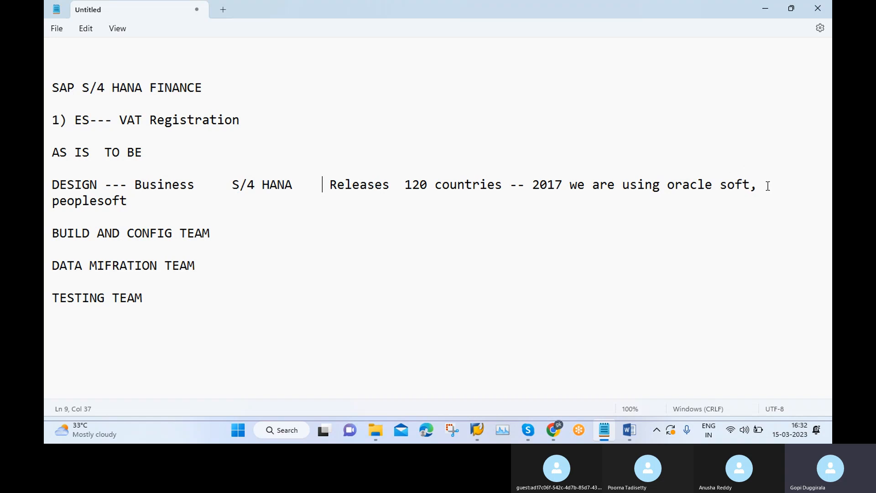
Step: Leave a wide gap after "peoplesoft" in the DESIGN entry and append "Releases 14"
{"action": "left_click", "coordinate": [291, 212]}
{"action": "left_click", "coordinate": [210, 207]}
{"action": "key", "text": "Caps_Lock"}
{"action": "key", "text": "Caps_Lock"}
{"action": "type", "text": "RE"}
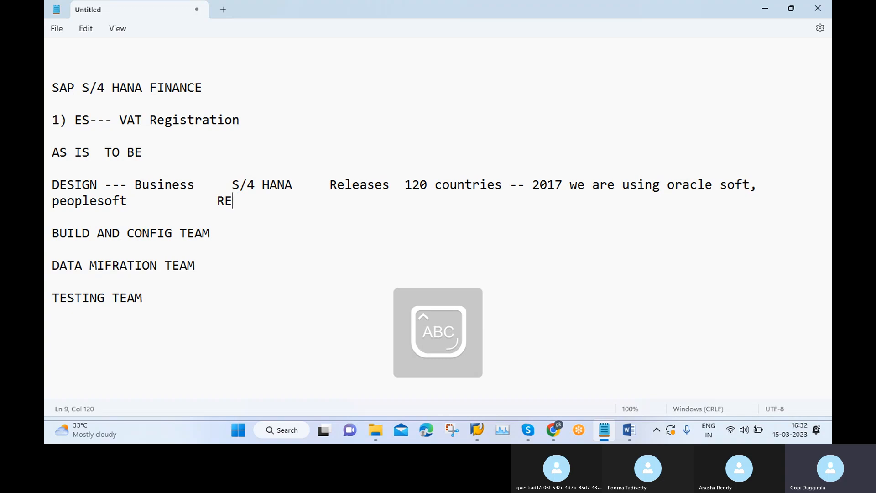
{"action": "key", "text": "BackSpace"}
{"action": "key", "text": "Caps_Lock"}
{"action": "type", "text": "elease"}
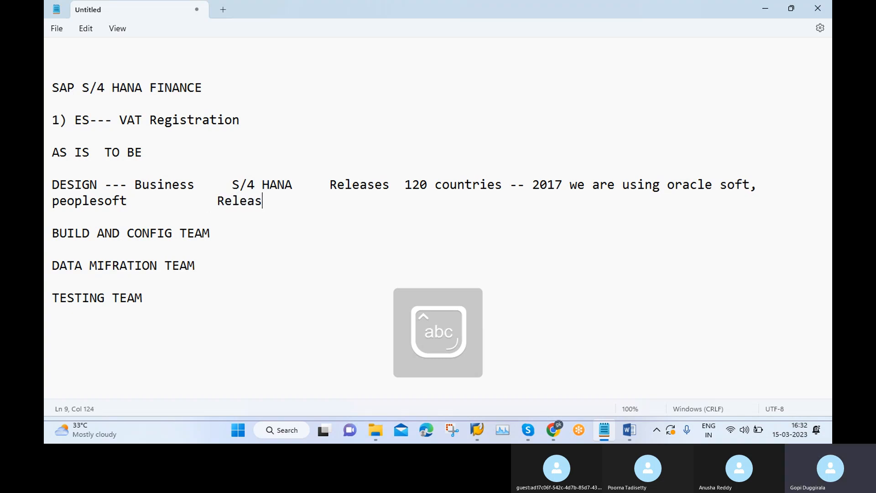
{"action": "type", "text": "s 1"}
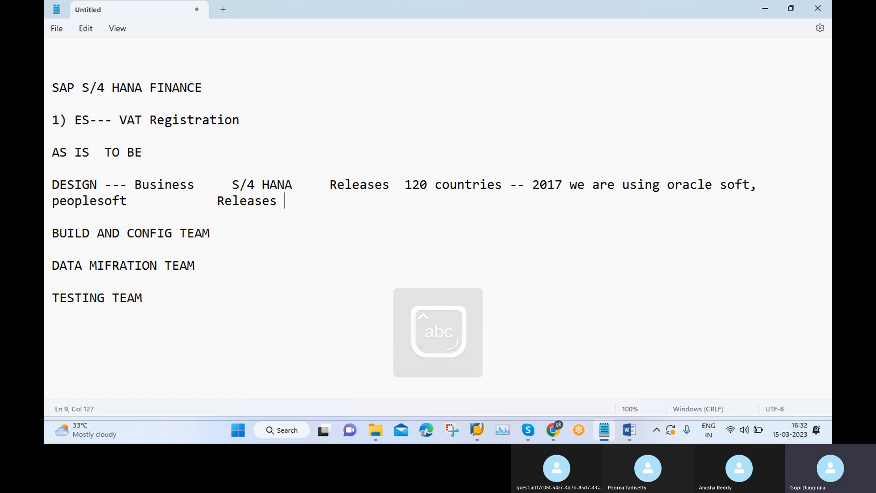
{"action": "type", "text": "4"}
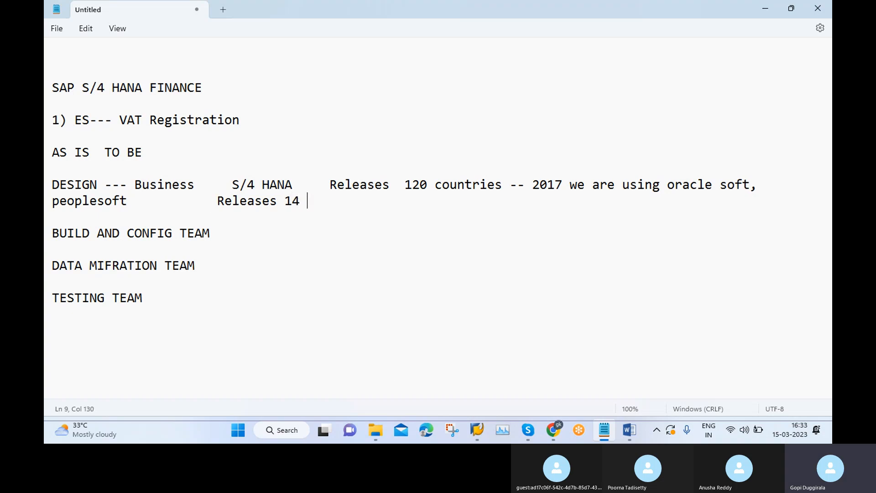
Step: Add an indented line "Go live 8 releases 2028" below "Releases 14"
{"action": "key", "text": "Return"}
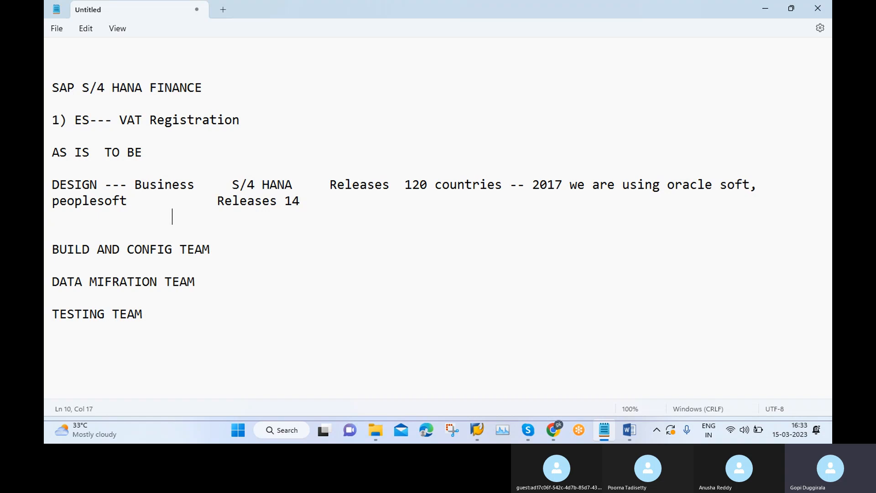
{"action": "key", "text": "Caps_Lock"}
{"action": "type", "text": "G"}
{"action": "key", "text": "Caps_Lock"}
{"action": "type", "text": "o "}
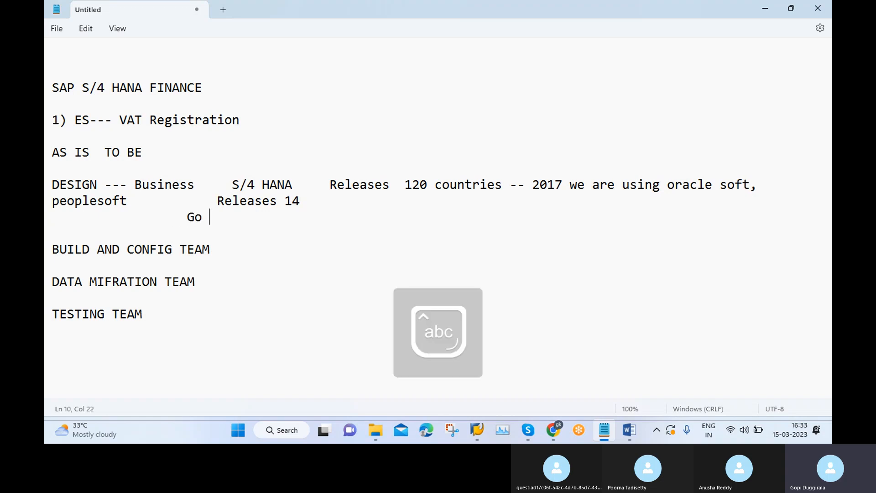
{"action": "type", "text": "live 8 "}
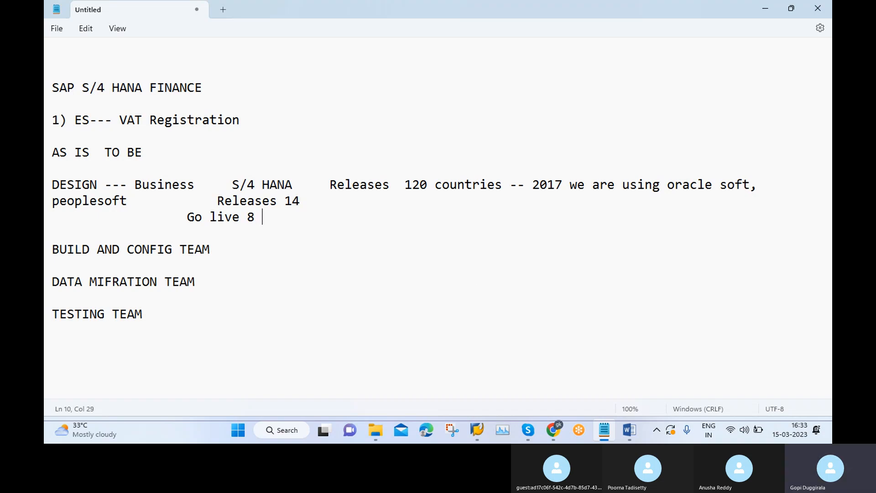
{"action": "type", "text": "releases 02"}
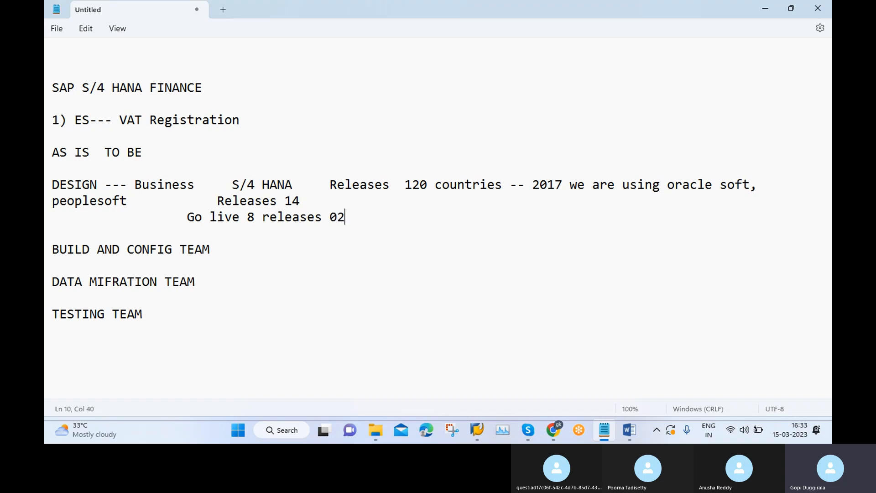
{"action": "key", "text": "BackSpace"}
{"action": "key", "text": "BackSpace"}
{"action": "type", "text": "2028"}
Step: Insert "CR---RFC" after "Business" on the DESIGN line
{"action": "left_click", "coordinate": [202, 185]}
{"action": "key", "text": "Caps_Lock"}
{"action": "type", "text": "CR"}
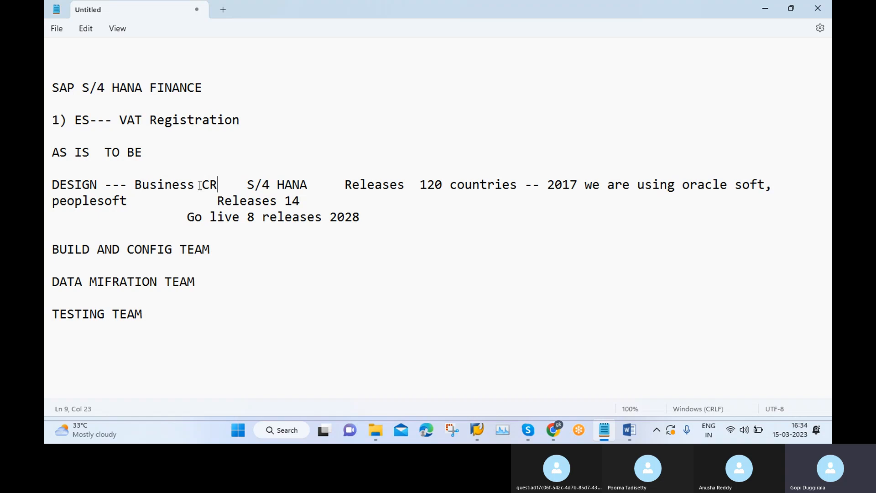
{"action": "type", "text": "---R"}
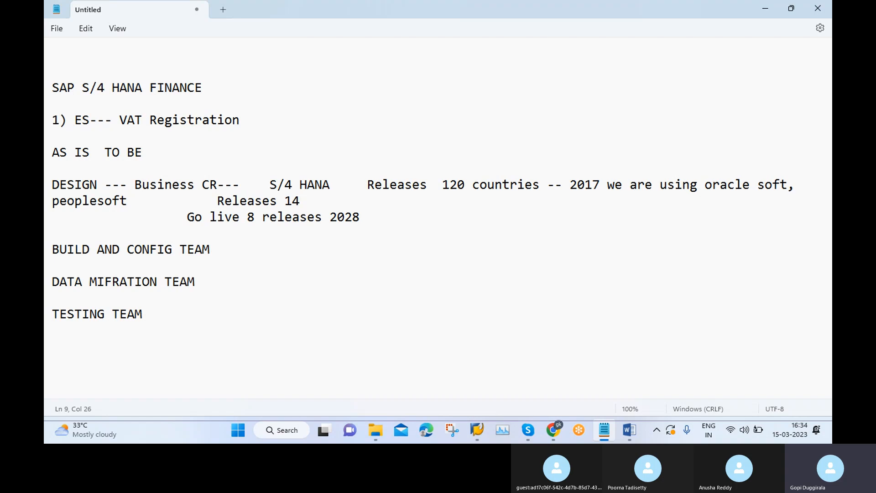
{"action": "type", "text": "FC"}
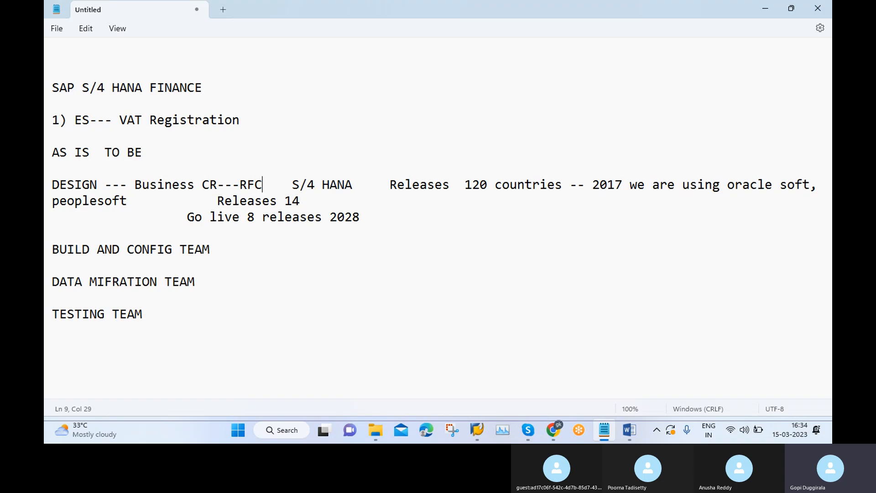
Step: Extend the BUILD AND CONFIG TEAM line with "---- CD 2 DOCUMENTS Config Guide"
{"action": "left_click", "coordinate": [232, 253]}
{"action": "type", "text": "---- CD"}
{"action": "type", "text": "2 DOCUME"}
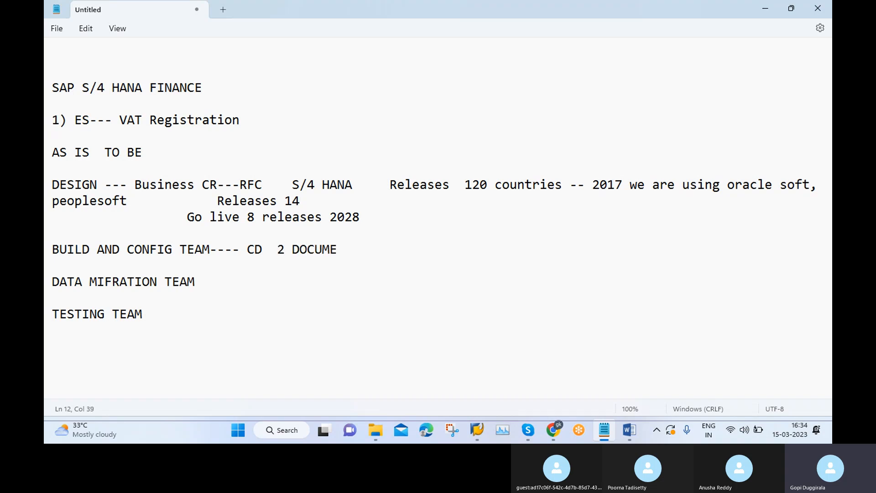
{"action": "type", "text": "NTS A"}
{"action": "key", "text": "BackSpace"}
{"action": "type", "text": "Config "}
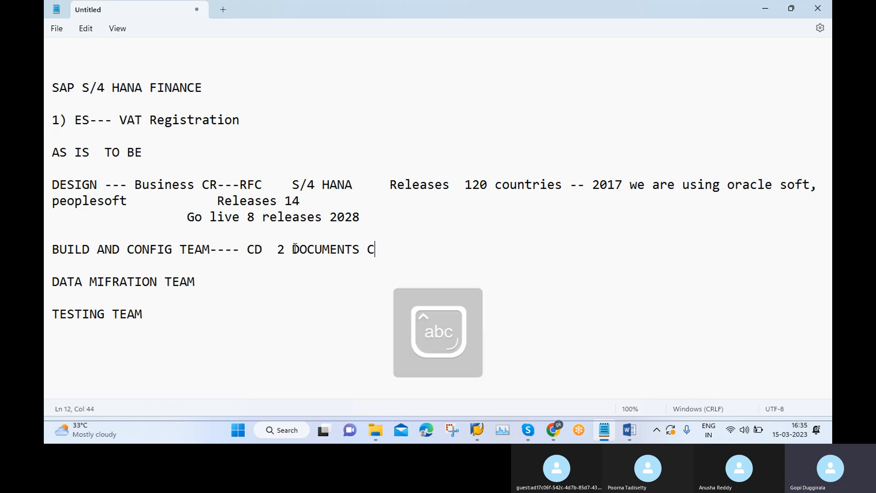
{"action": "type", "text": "Guide"}
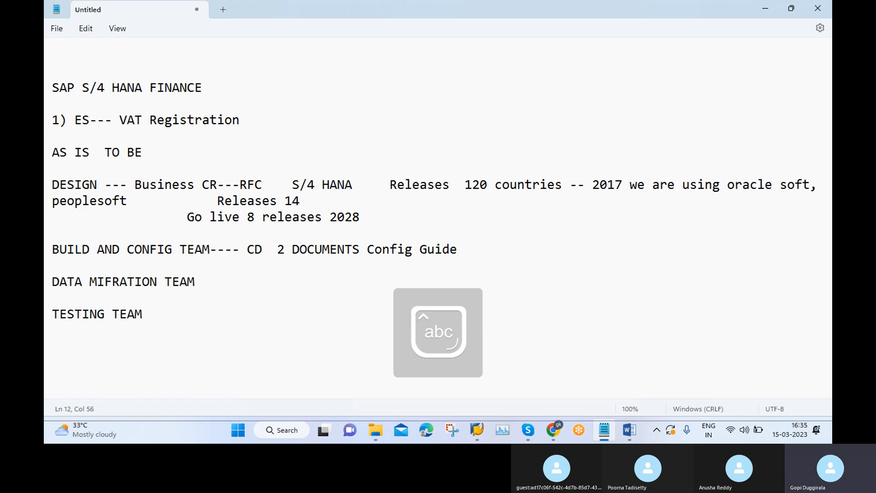
Step: Append "input file" after "Config Guide" on the BUILD AND CONFIG TEAM line
{"action": "key", "text": "Caps_Lock"}
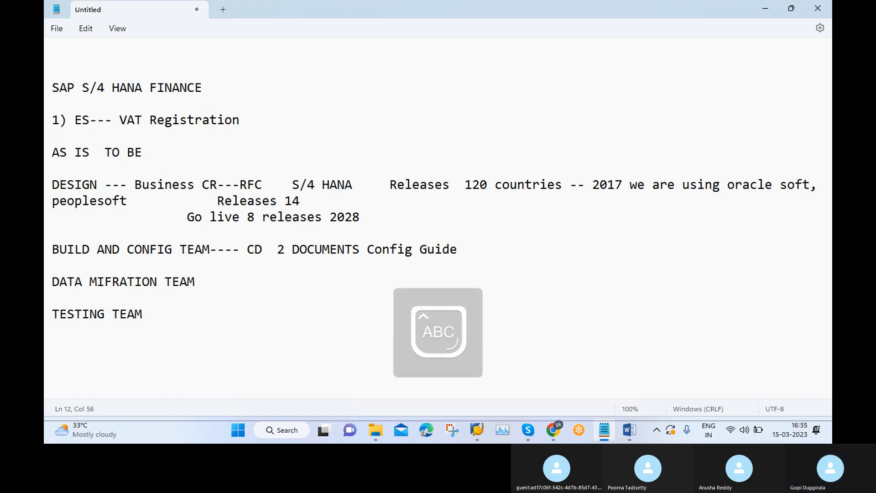
{"action": "type", "text": "E"}
{"action": "key", "text": "Caps_Lock"}
{"action": "key", "text": "BackSpace"}
{"action": "type", "text": "in"}
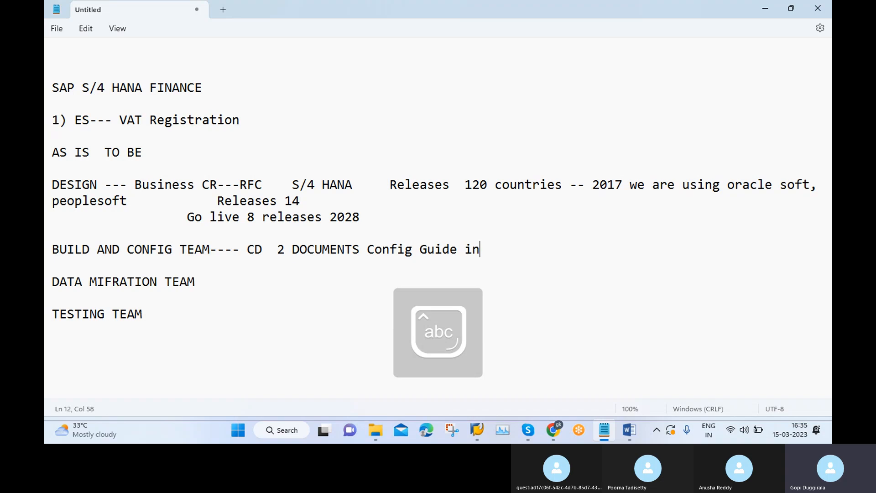
{"action": "type", "text": "put d"}
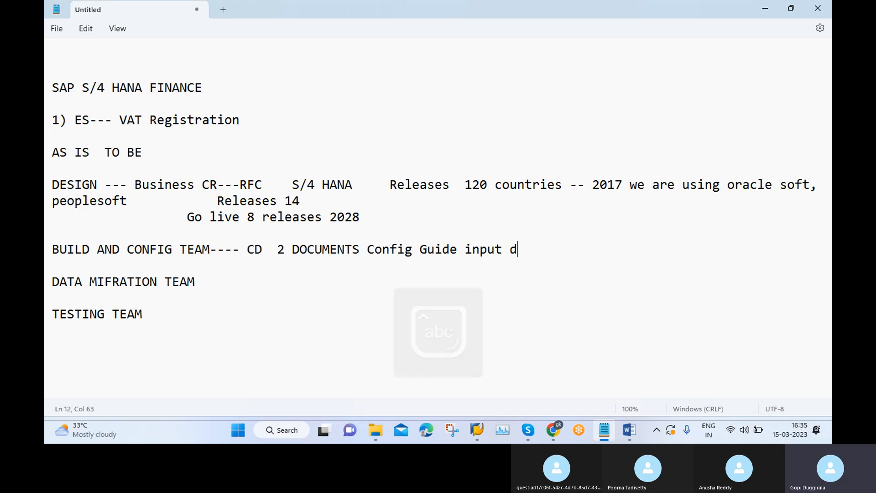
{"action": "key", "text": "BackSpace"}
{"action": "type", "text": "file"}
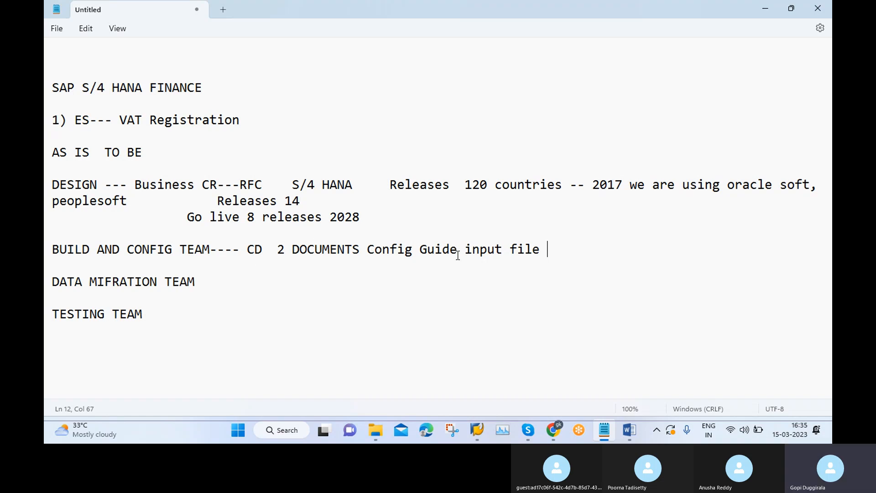
Step: Highlight "Config Guide" briefly, then add "Excel" at the end of the BUILD AND CONFIG TEAM line
{"action": "left_click_drag", "start_coordinate": [368, 250], "coordinate": [457, 250]}
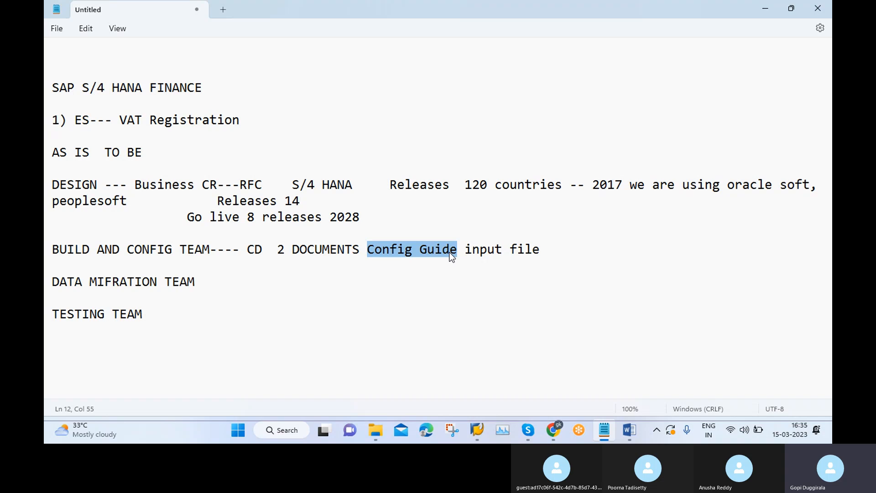
{"action": "left_click", "coordinate": [466, 249]}
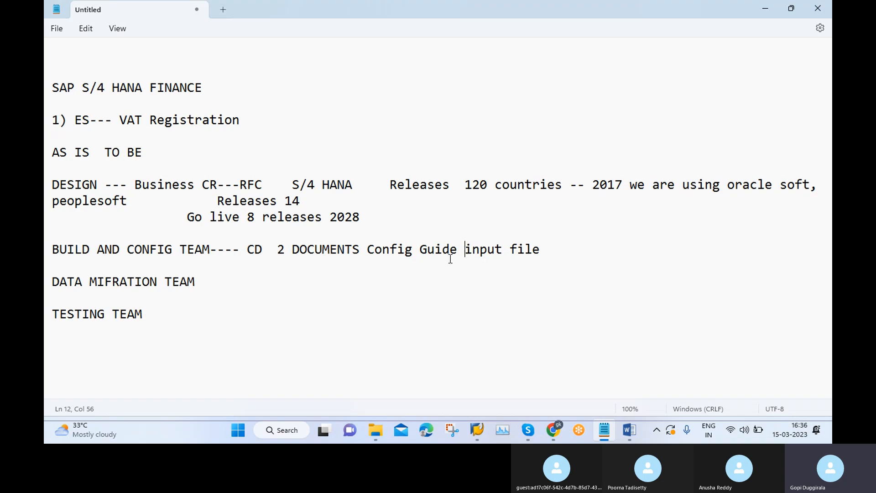
{"action": "left_click", "coordinate": [553, 254]}
{"action": "key", "text": "Caps_Lock"}
{"action": "type", "text": "E"}
{"action": "key", "text": "Caps_Lock"}
{"action": "type", "text": "xcel"}
Step: Highlight "AS IS", "TO BE" and "Config Guide" one after another to point them out
{"action": "mouse_move", "coordinate": [52, 153]}
{"action": "left_mouse_down"}
{"action": "mouse_move", "coordinate": [143, 153]}
{"action": "mouse_move", "coordinate": [51, 153]}
{"action": "left_mouse_up"}
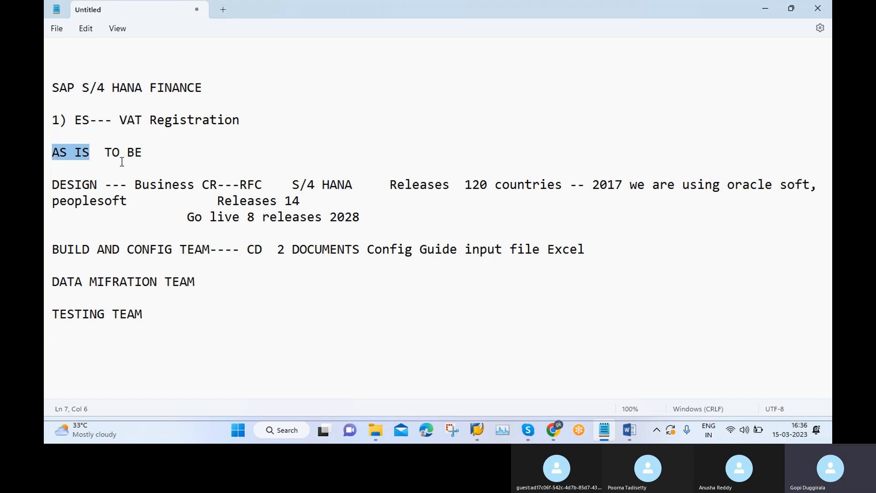
{"action": "left_click_drag", "start_coordinate": [105, 154], "coordinate": [153, 152]}
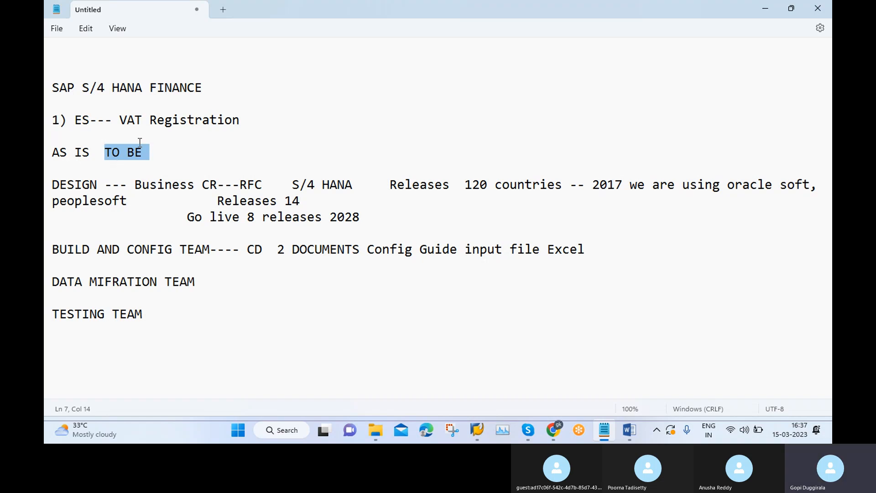
{"action": "left_click_drag", "start_coordinate": [369, 249], "coordinate": [462, 247]}
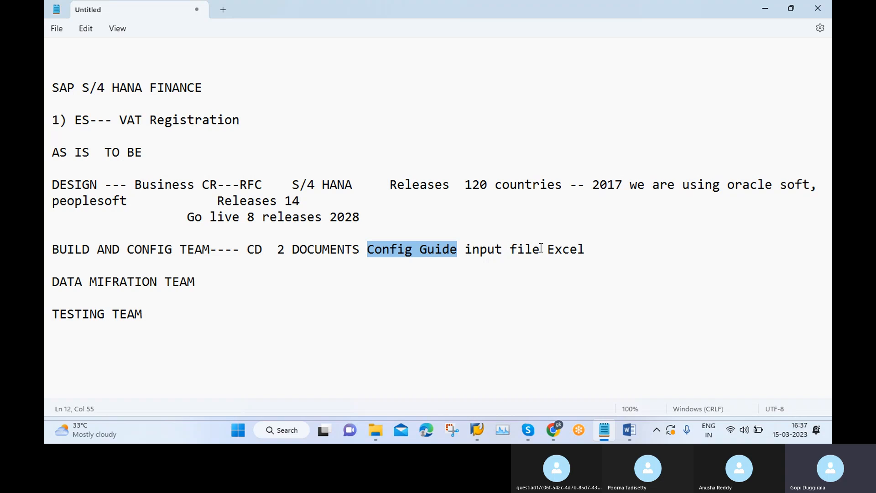
Step: Highlight "TO BE" and append "---" at the end of its line
{"action": "left_click_drag", "start_coordinate": [105, 152], "coordinate": [144, 151]}
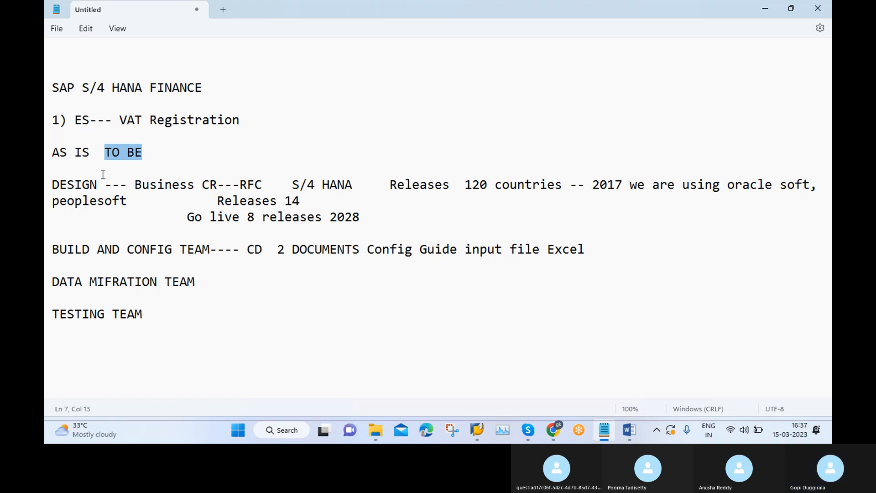
{"action": "left_click", "coordinate": [154, 151]}
{"action": "type", "text": "---"}
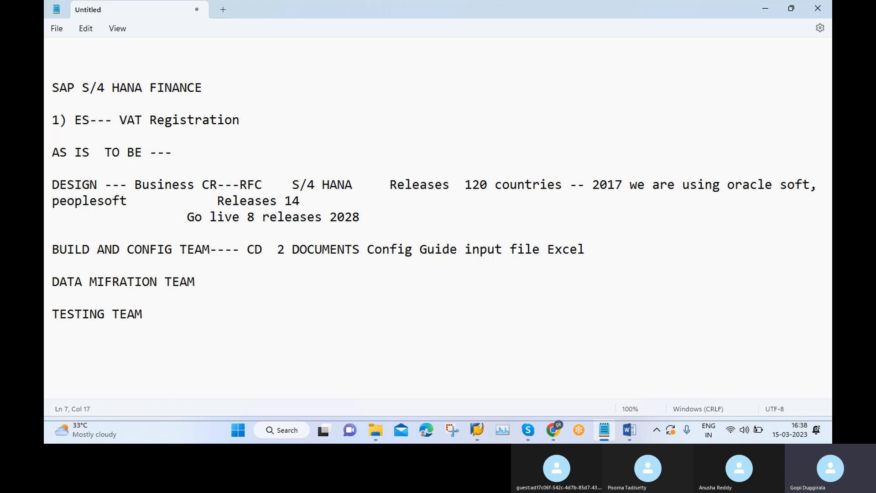
Step: Add a second numbered item "2) GL" directly below the ES VAT Registration line
{"action": "left_click", "coordinate": [242, 122]}
{"action": "key", "text": "Return"}
{"action": "type", "text": "2"}
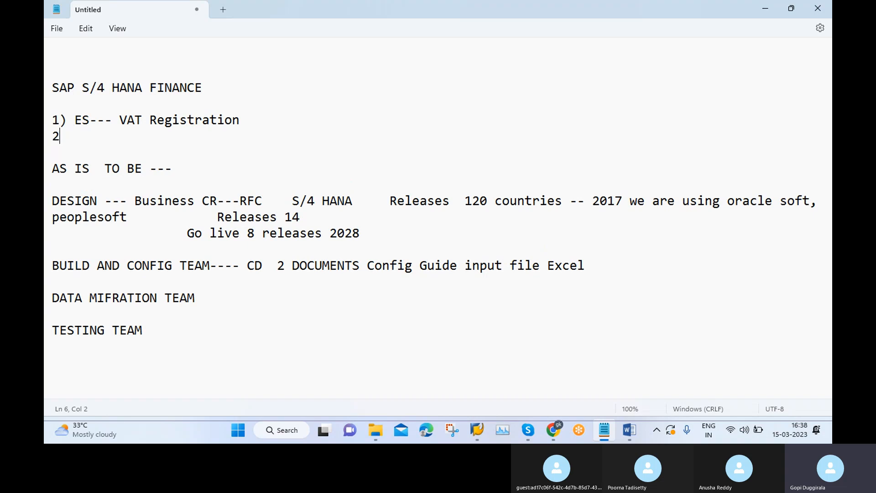
{"action": "type", "text": "0"}
{"action": "key", "text": "Caps_Lock"}
{"action": "key", "text": "BackSpace"}
{"action": "key", "text": "BackSpace"}
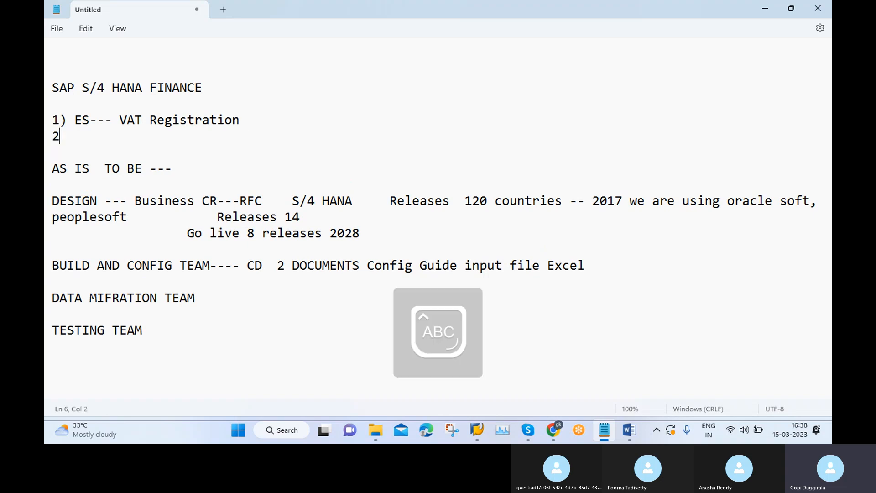
{"action": "type", "text": ") "}
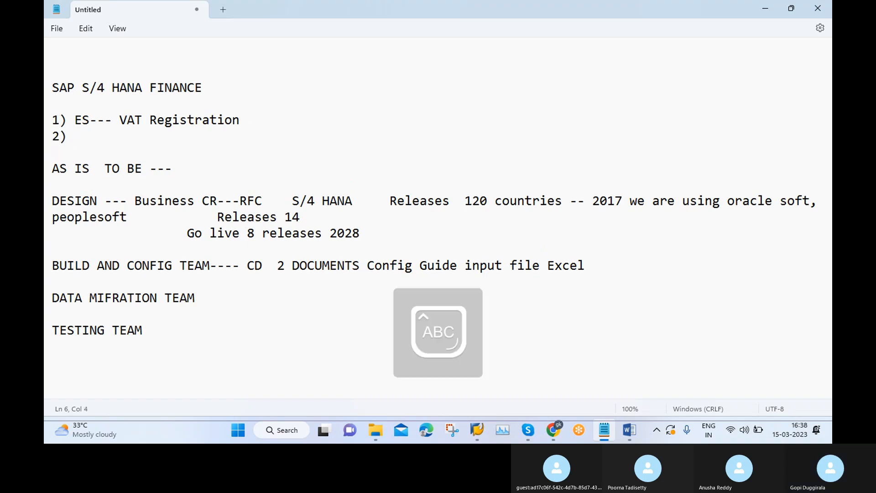
{"action": "type", "text": "GL"}
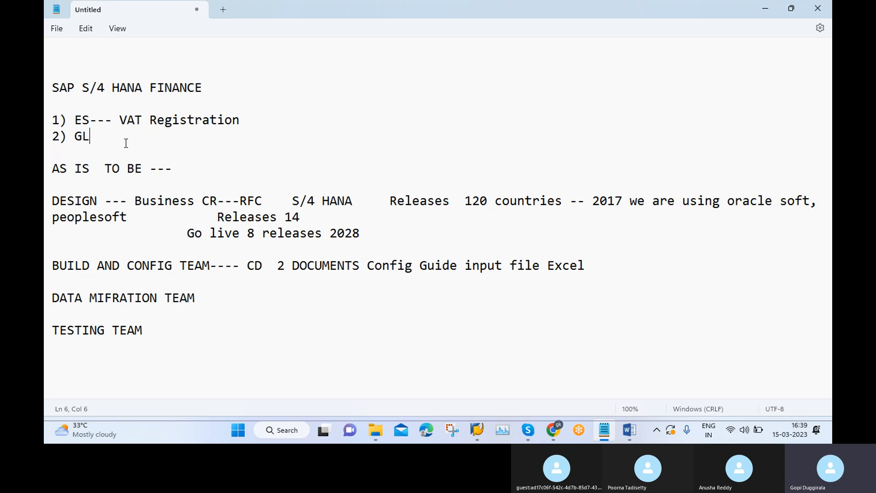
Step: Add a third numbered item "3) AP----" below the GL item
{"action": "key", "text": "Return"}
{"action": "type", "text": "30"}
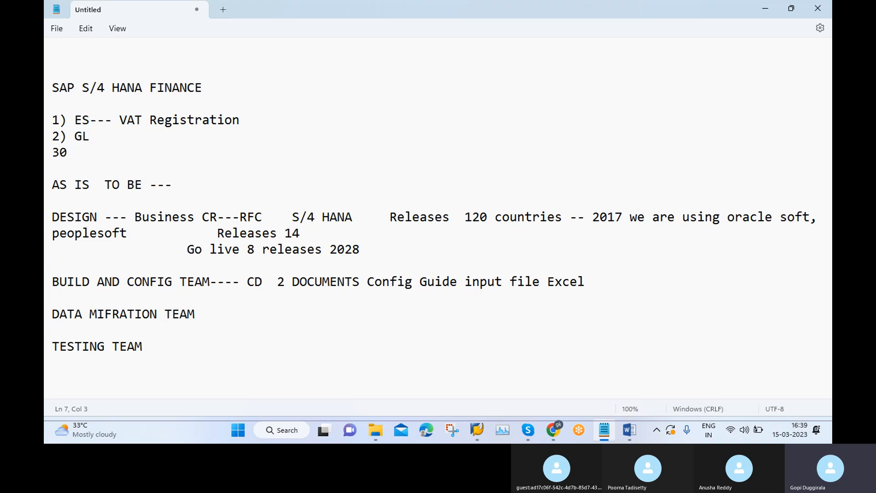
{"action": "key", "text": "BackSpace"}
{"action": "type", "text": ")"}
{"action": "key", "text": "Caps_Lock"}
{"action": "key", "text": "Caps_Lock"}
{"action": "type", "text": "AP"}
{"action": "type", "text": "----"}
Step: Complete the AP item with "Fb60 invoice posting" and start an indented line beneath it
{"action": "key", "text": "Caps_Lock"}
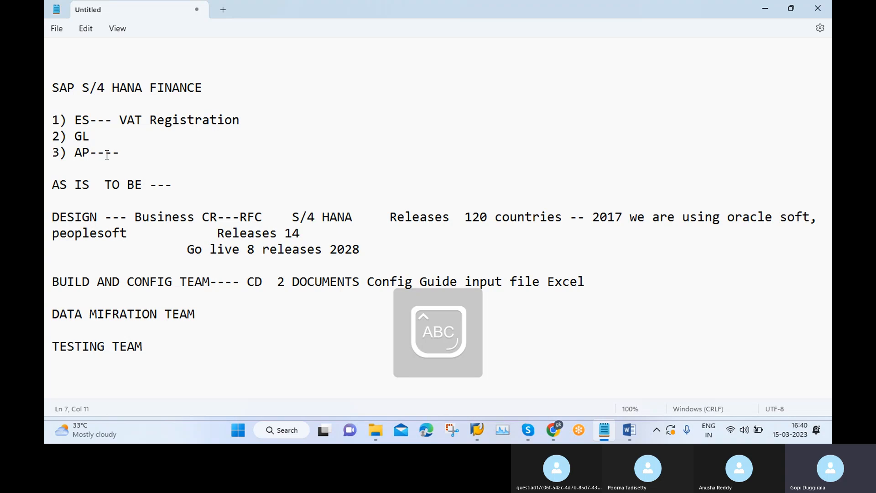
{"action": "type", "text": "F"}
{"action": "key", "text": "Caps_Lock"}
{"action": "type", "text": "b60"}
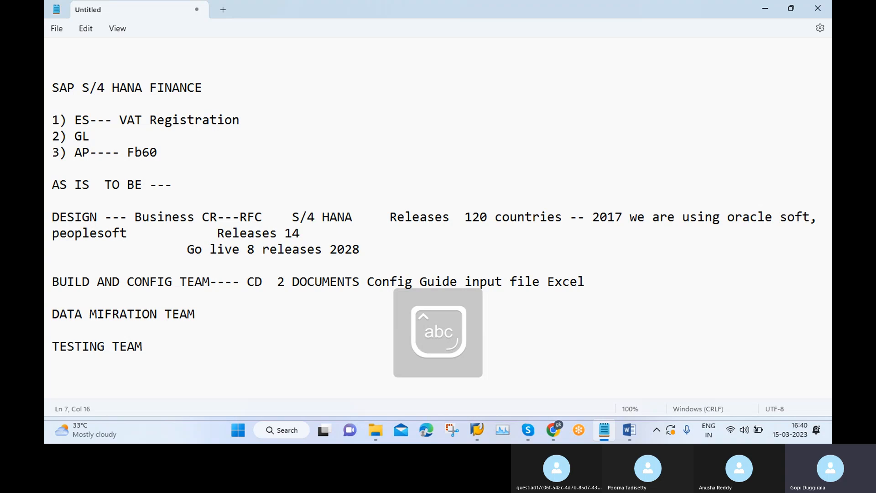
{"action": "type", "text": " invoi"}
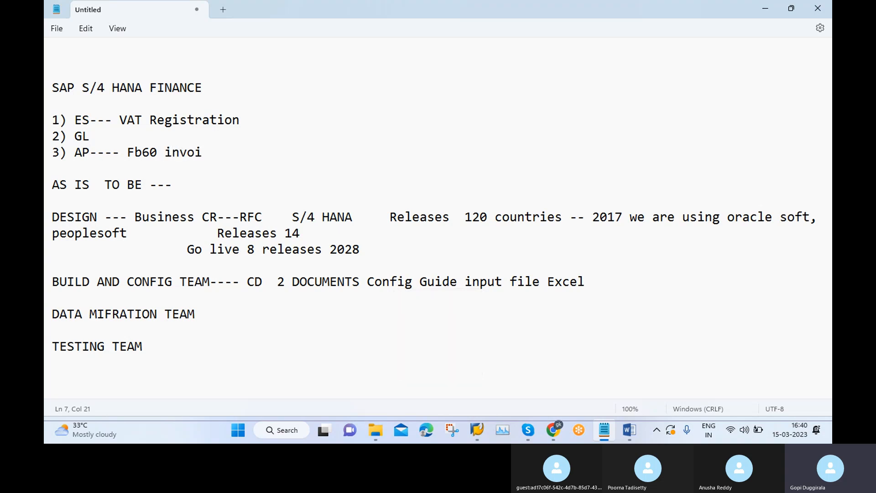
{"action": "type", "text": "ce pos"}
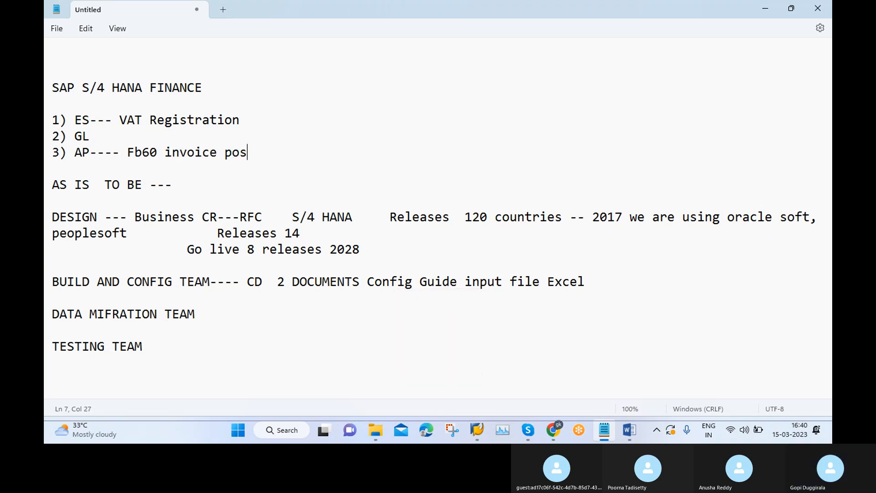
{"action": "type", "text": "ting"}
{"action": "key", "text": "Return"}
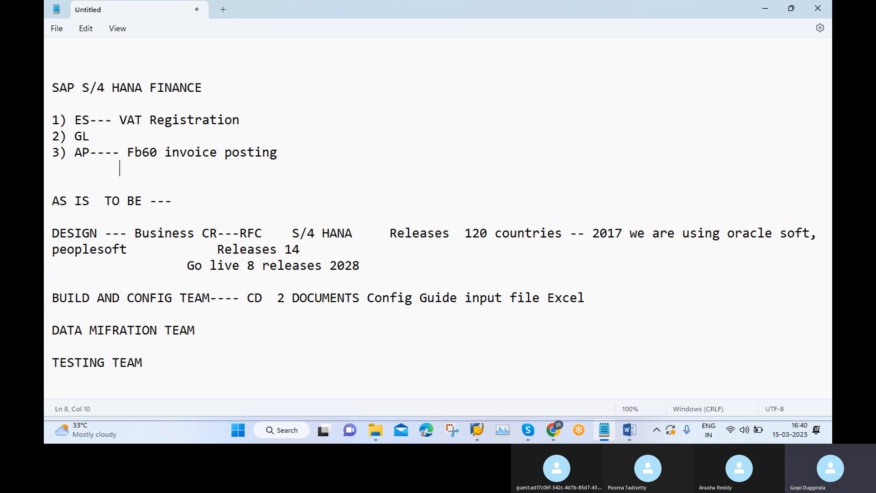
Step: Enter "Payment to vendor" on the indented line below "Fb60 invoice posting"
{"action": "key", "text": "Caps_Lock"}
{"action": "type", "text": "M"}
{"action": "key", "text": "BackSpace"}
{"action": "key", "text": "Caps_Lock"}
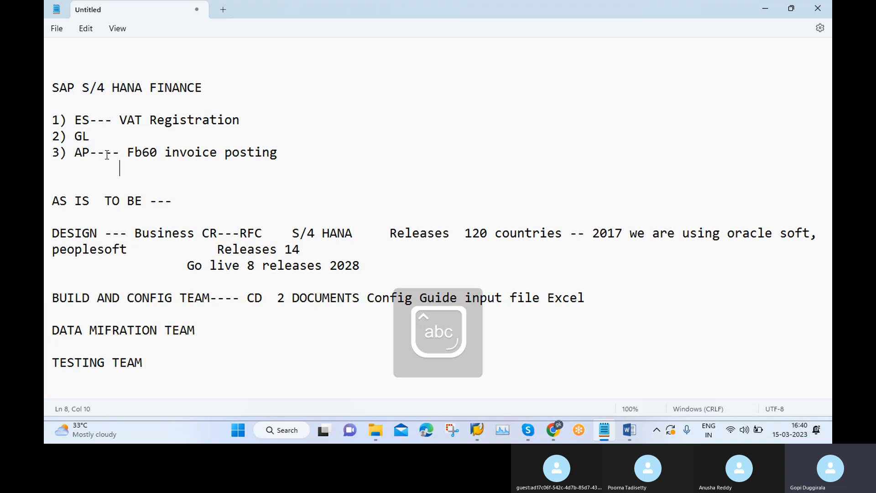
{"action": "type", "text": "O"}
{"action": "key", "text": "BackSpace"}
{"action": "key", "text": "Caps_Lock"}
{"action": "type", "text": "P"}
{"action": "key", "text": "Caps_Lock"}
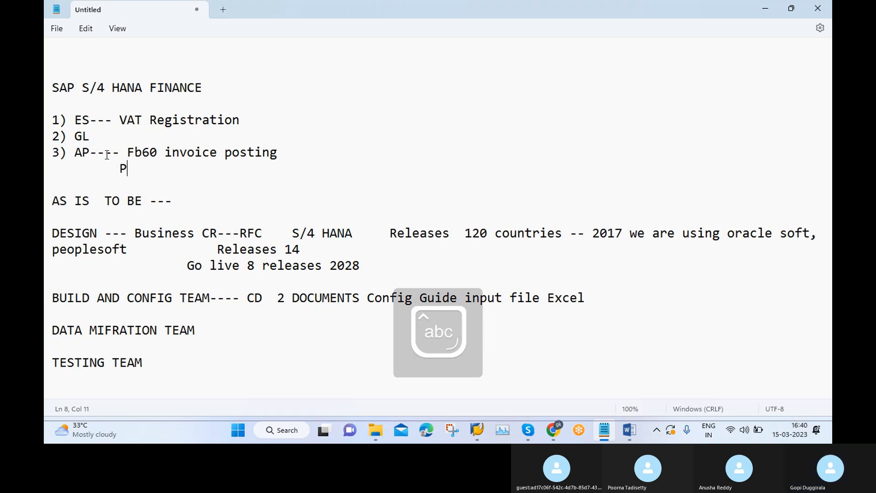
{"action": "type", "text": "ayment "}
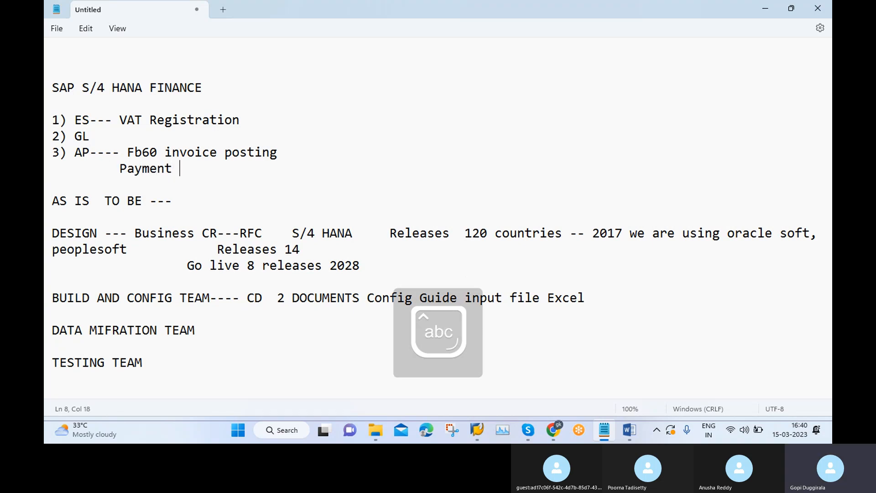
{"action": "type", "text": "to vendor "}
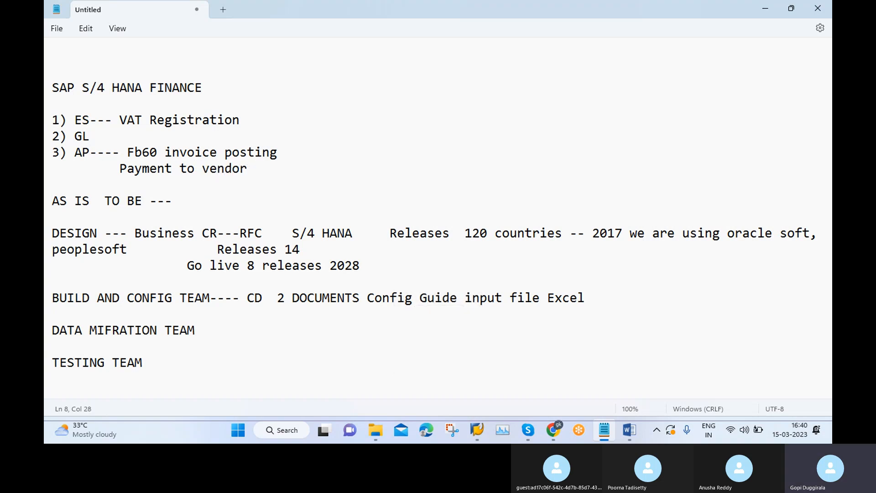
{"action": "type", "text": "2"}
{"action": "key", "text": "BackSpace"}
{"action": "key", "text": "BackSpace"}
Step: Add an indented sub-item "1) Manual Payment" on a new line below "Payment to vendor"
{"action": "key", "text": "Return"}
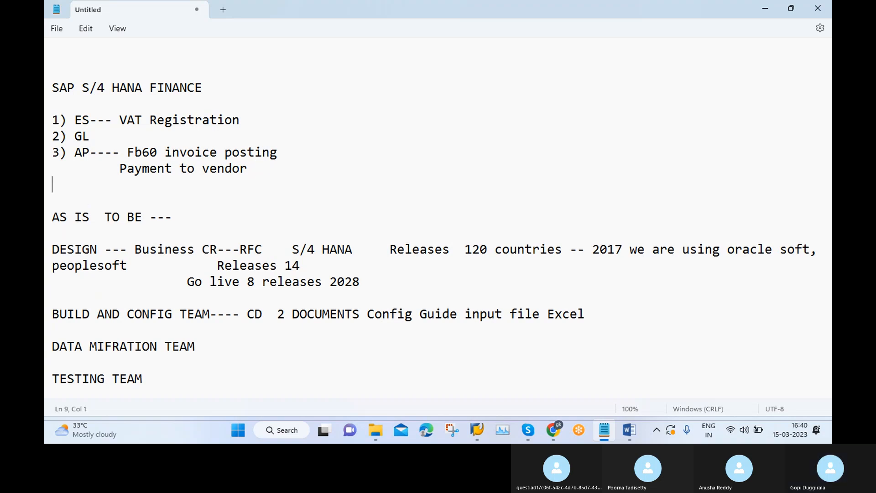
{"action": "type", "text": "1"}
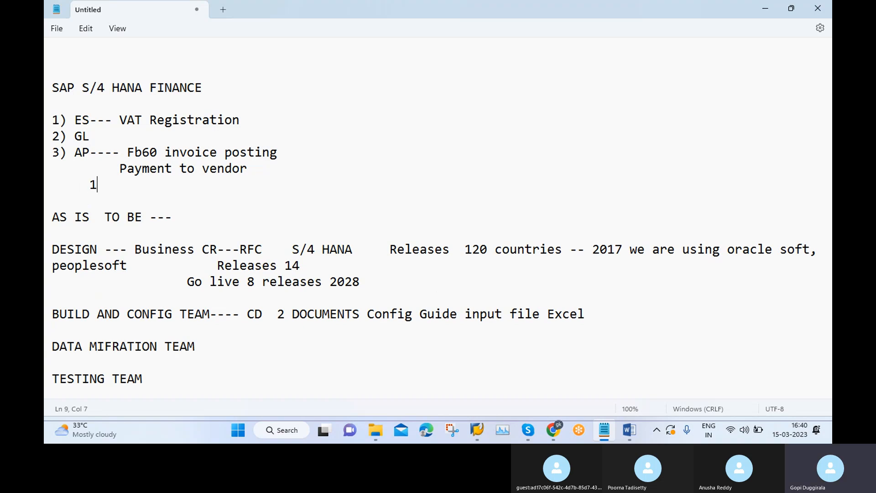
{"action": "type", "text": ")"}
{"action": "key", "text": "Caps_Lock"}
{"action": "type", "text": "M"}
{"action": "key", "text": "Caps_Lock"}
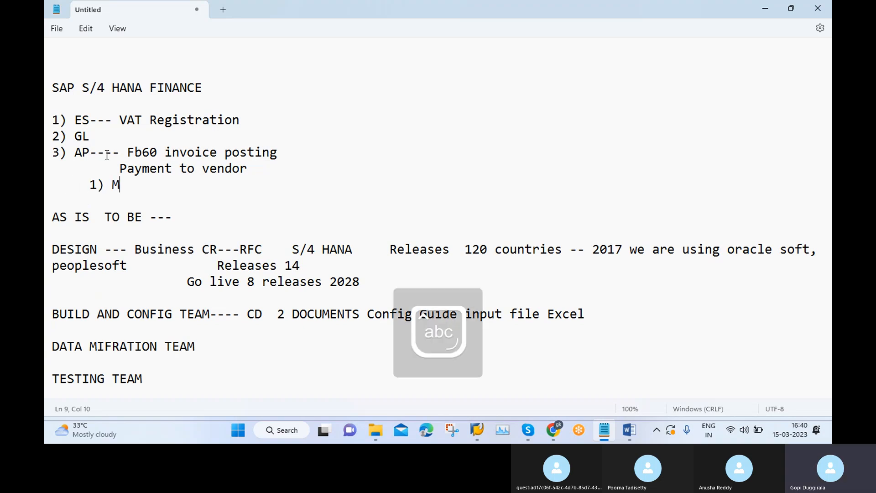
{"action": "type", "text": "anual"}
{"action": "key", "text": "Caps_Lock"}
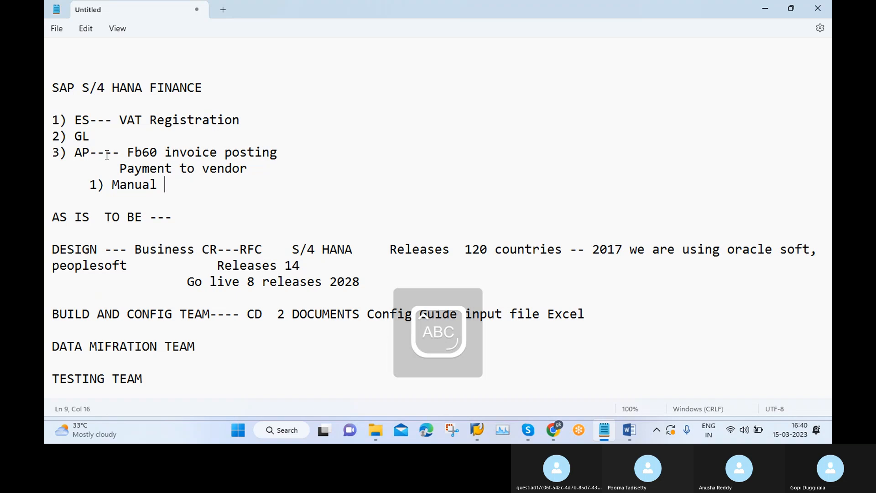
{"action": "type", "text": "P"}
{"action": "key", "text": "Caps_Lock"}
{"action": "type", "text": "ayment"}
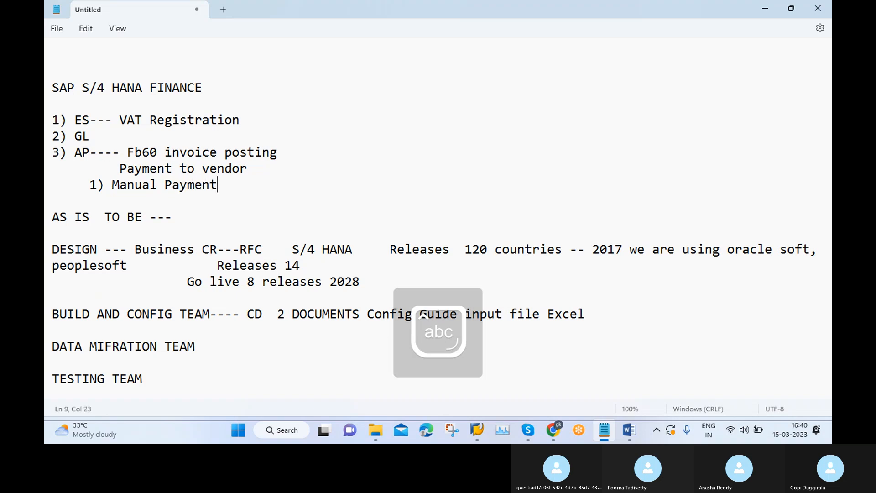
Step: Add a second sub-item "2) APP" directly below the Manual Payment line
{"action": "key", "text": "Return"}
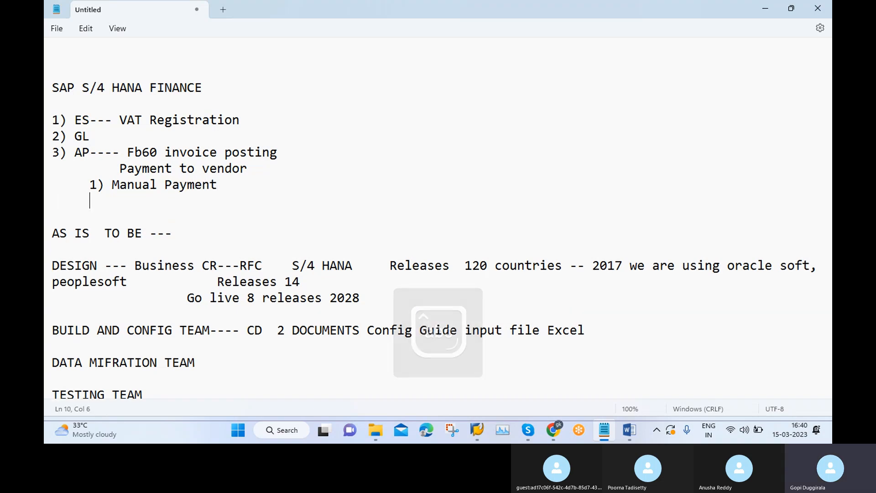
{"action": "type", "text": "2)"}
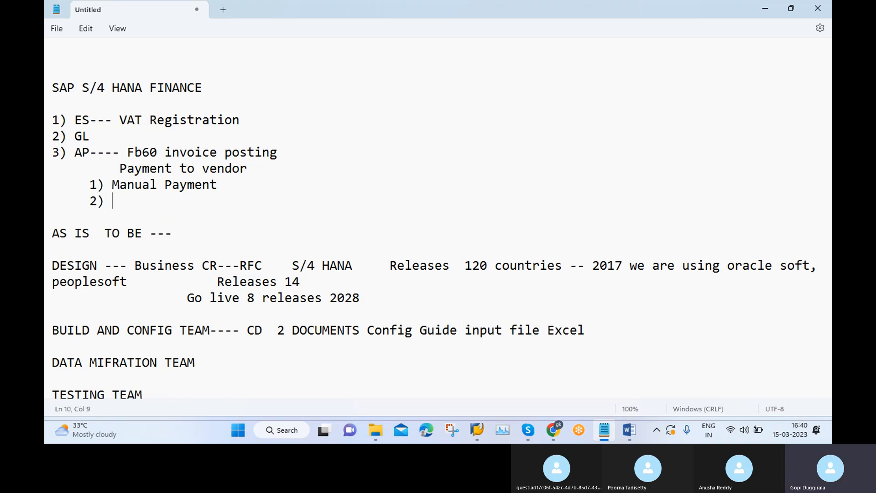
{"action": "key", "text": "Caps_Lock"}
{"action": "type", "text": "APP"}
Step: Append "-- F-53" to the Manual Payment sub-item and "--- F110" to the APP sub-item
{"action": "left_click", "coordinate": [228, 186]}
{"action": "type", "text": "-- F-53"}
{"action": "left_click", "coordinate": [167, 214]}
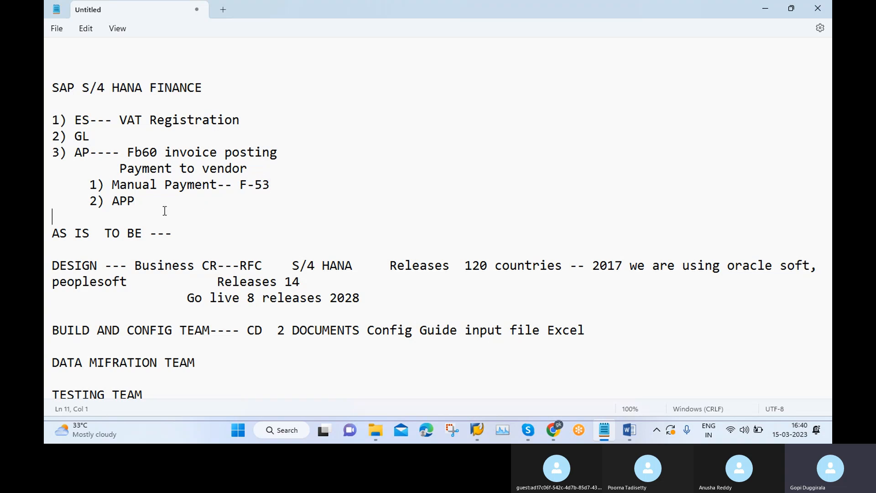
{"action": "left_click", "coordinate": [166, 201]}
{"action": "type", "text": "--- F110"}
Step: Leave a blank line after the APP sub-item and add the heading "Prerequisite configuration FBZP", indented by one space
{"action": "key", "text": "Return"}
{"action": "key", "text": "Return"}
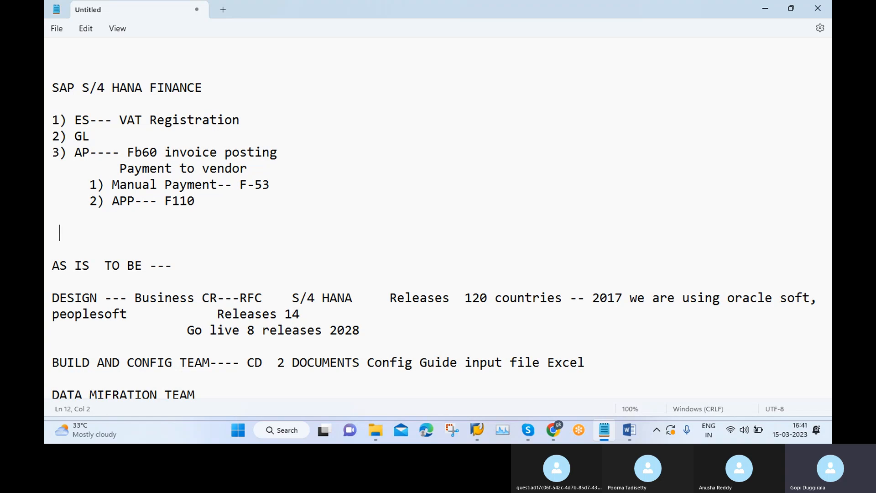
{"action": "type", "text": "Pre"}
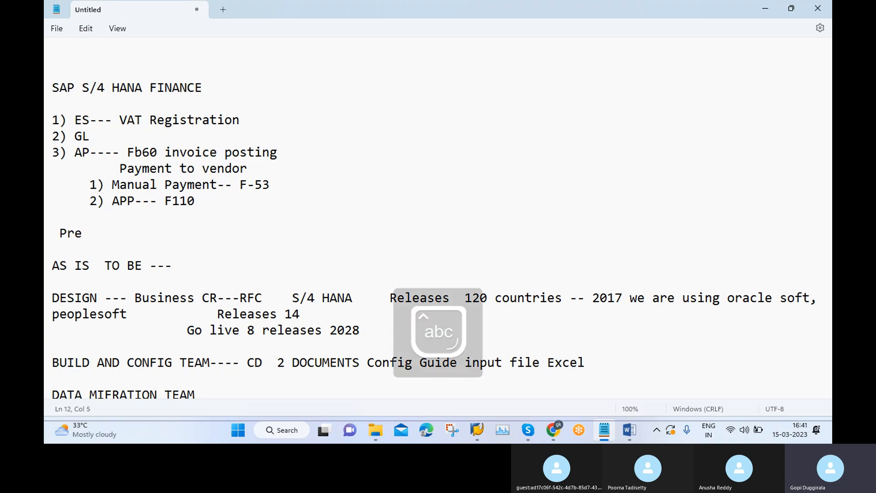
{"action": "type", "text": "requisi"}
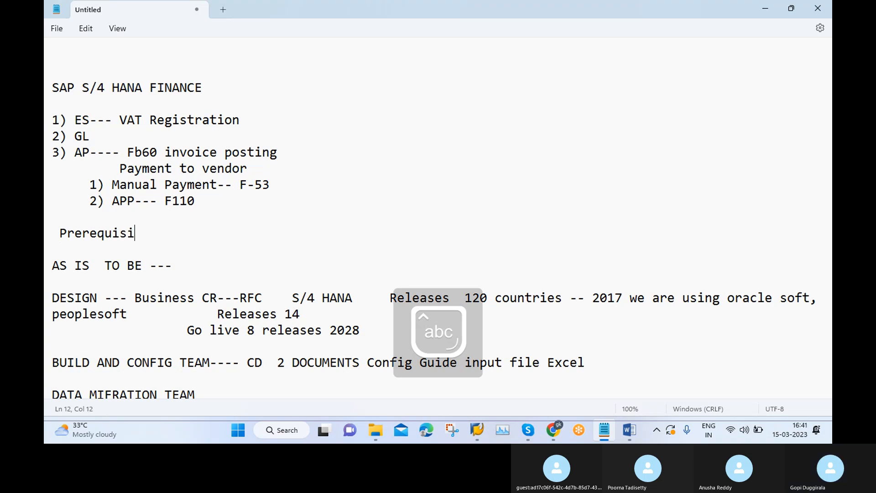
{"action": "type", "text": "te co"}
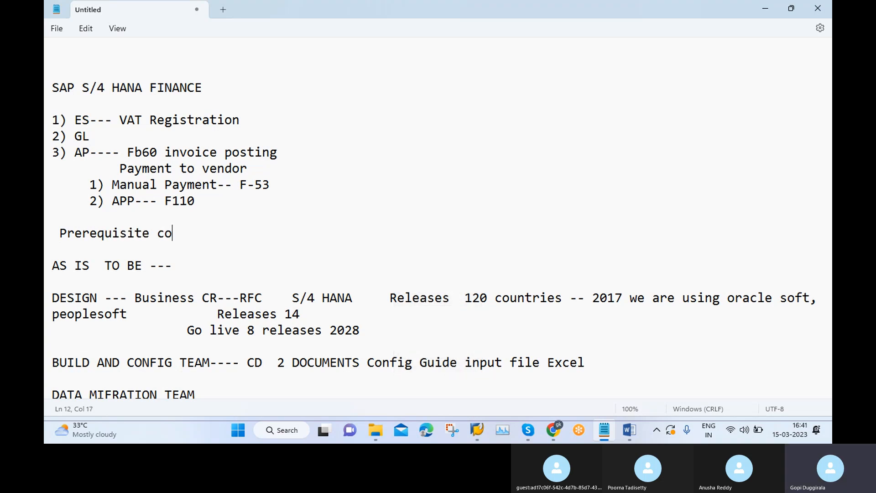
{"action": "type", "text": "nfigurat"}
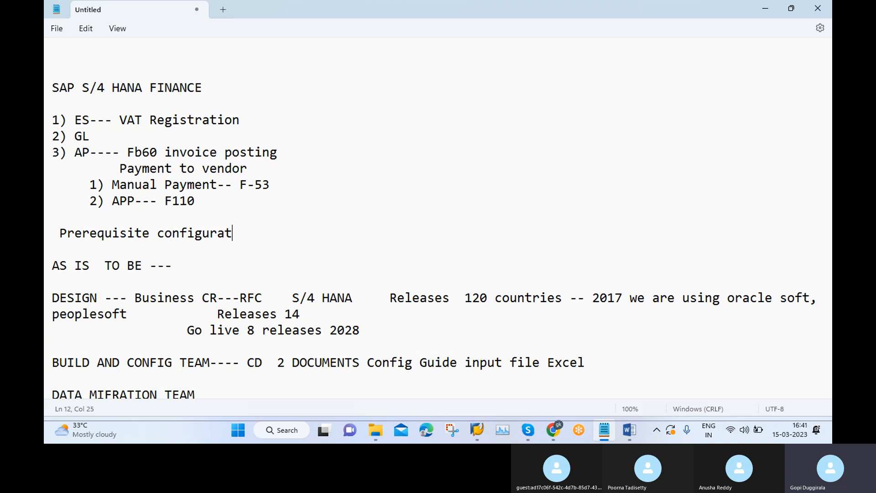
{"action": "type", "text": "ion"}
{"action": "key", "text": "Caps_Lock"}
{"action": "type", "text": "FBZP"}
Step: Add the first numbered item "1) All company codes" below the Prerequisite configuration FBZP heading
{"action": "key", "text": "Return"}
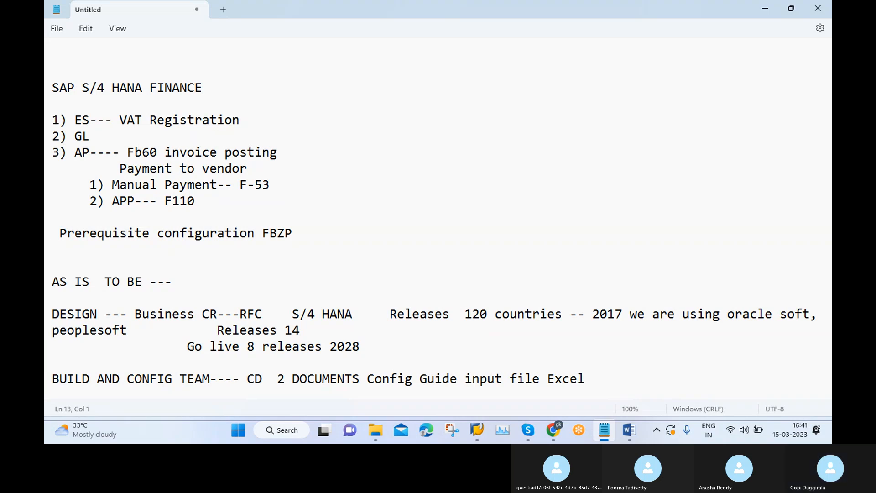
{"action": "type", "text": "12"}
{"action": "type", "text": "0"}
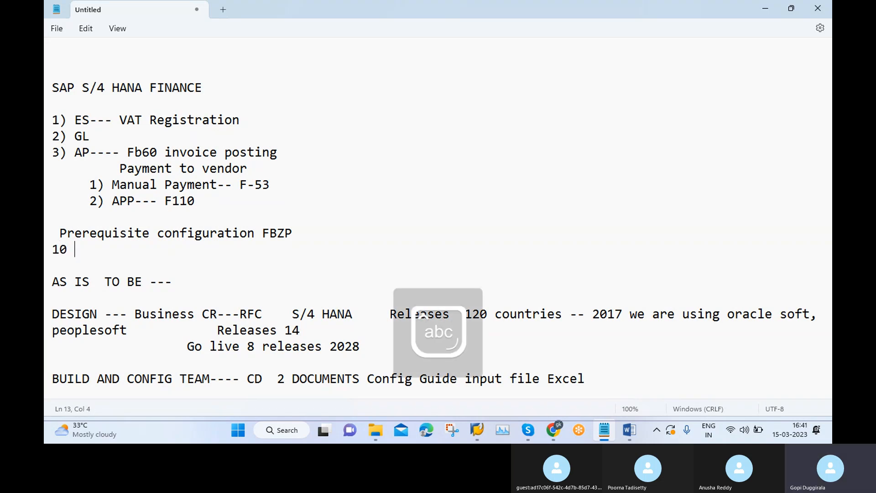
{"action": "key", "text": "BackSpace"}
{"action": "key", "text": "BackSpace"}
{"action": "key", "text": "Caps_Lock"}
{"action": "type", "text": "0"}
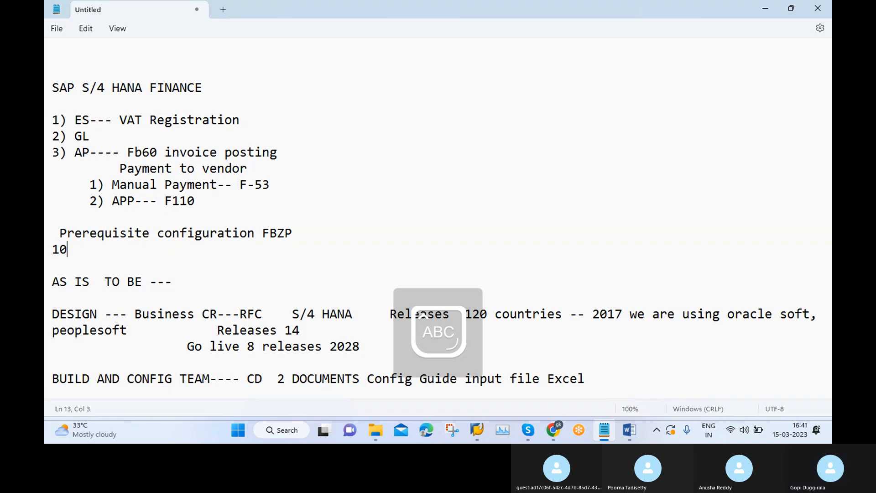
{"action": "key", "text": "BackSpace"}
{"action": "type", "text": ")"}
{"action": "key", "text": "Caps_Lock"}
{"action": "type", "text": "All "}
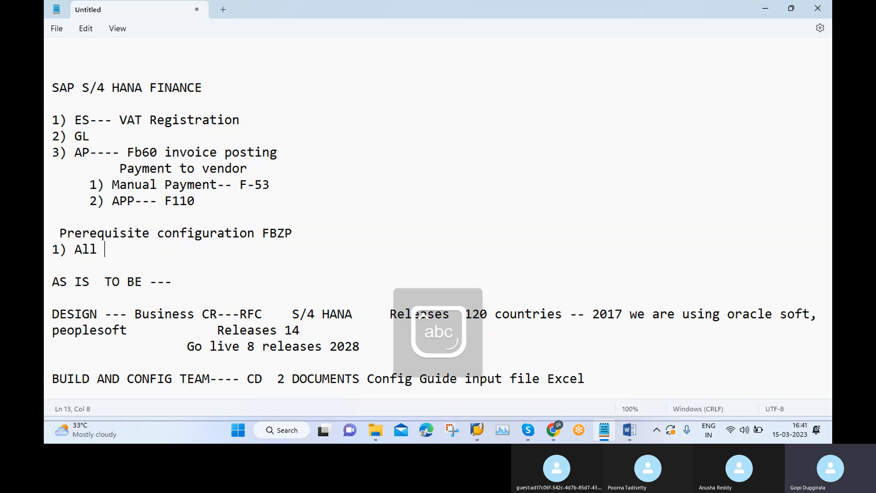
{"action": "type", "text": "company codes"}
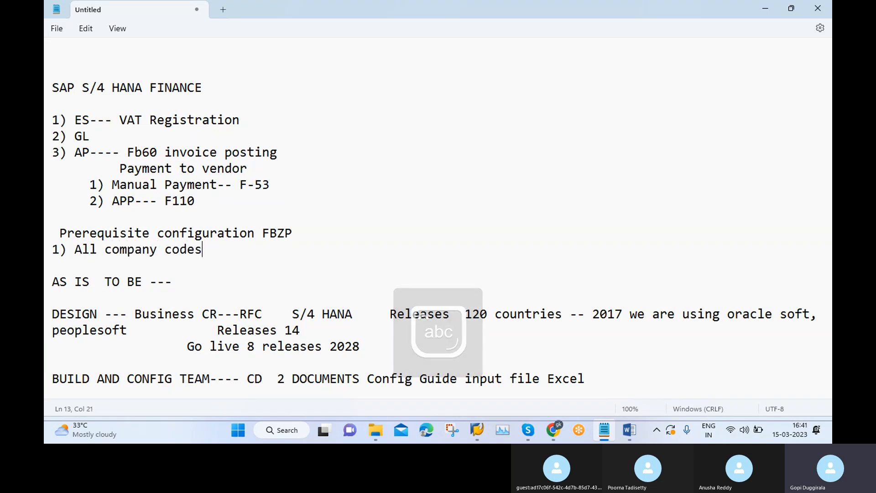
Step: Add the second FBZP item "2) Paying company codes" below the All company codes line
{"action": "key", "text": "Return"}
{"action": "type", "text": "2"}
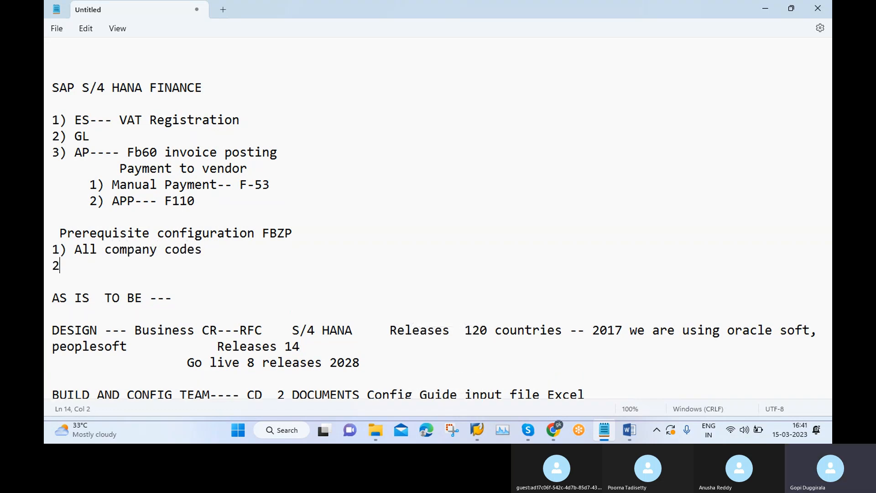
{"action": "type", "text": "0"}
{"action": "key", "text": "BackSpace"}
{"action": "type", "text": ") "}
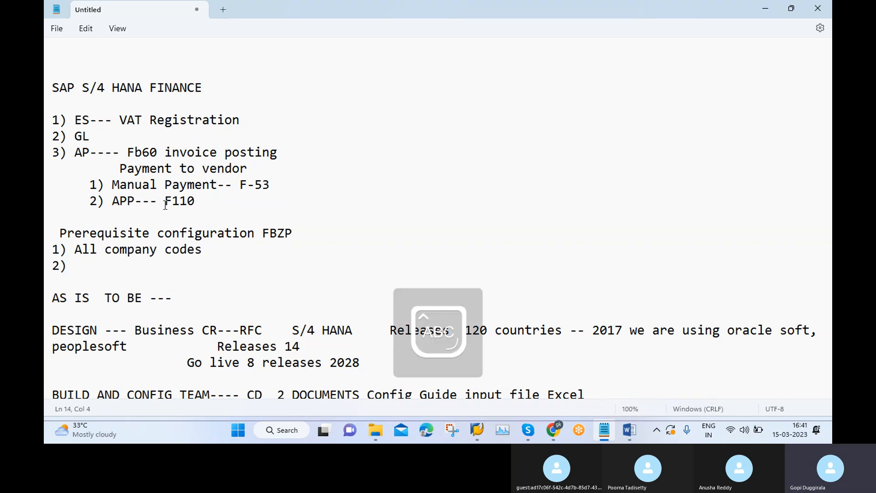
{"action": "type", "text": "Paying "}
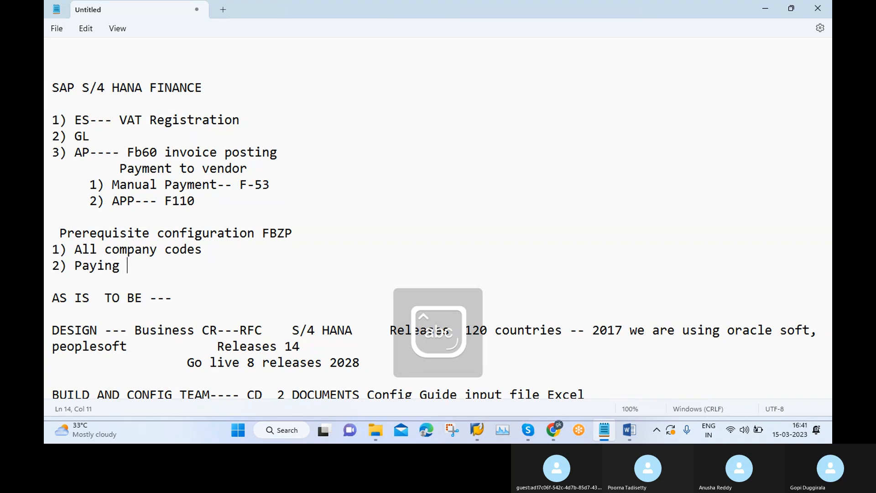
{"action": "type", "text": "compan"}
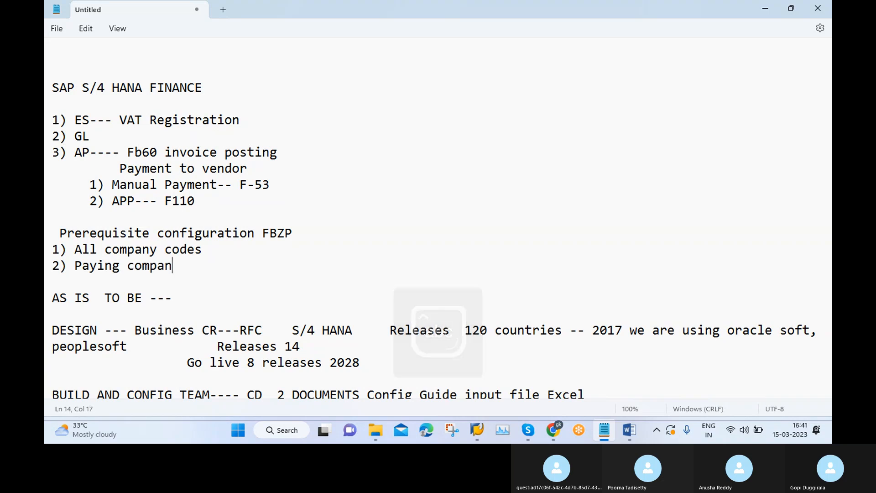
{"action": "type", "text": "y codes"}
Step: Add the third FBZP item "3) Payment methods country" below the Paying company codes line
{"action": "key", "text": "Return"}
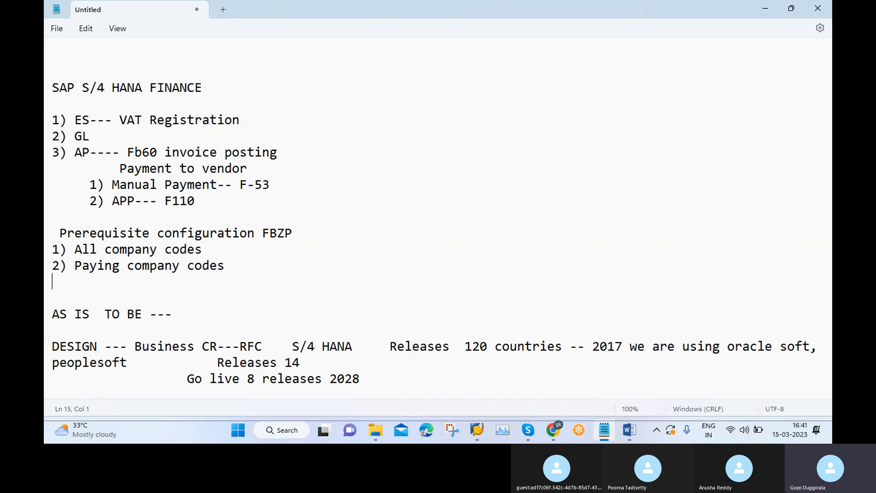
{"action": "type", "text": "3) Payme"}
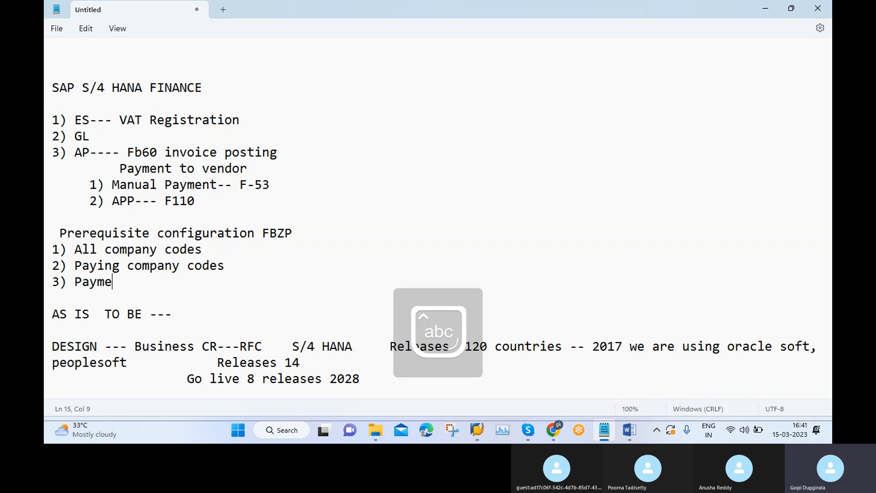
{"action": "type", "text": "nt meth"}
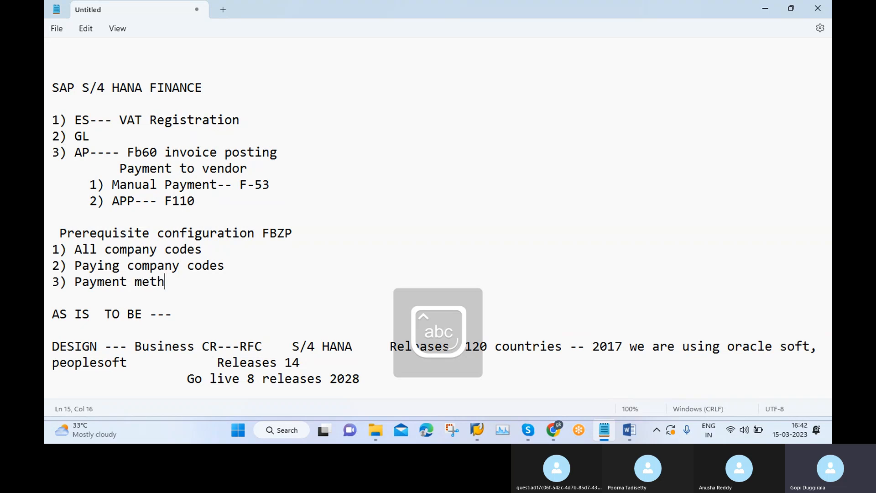
{"action": "type", "text": "ods country"}
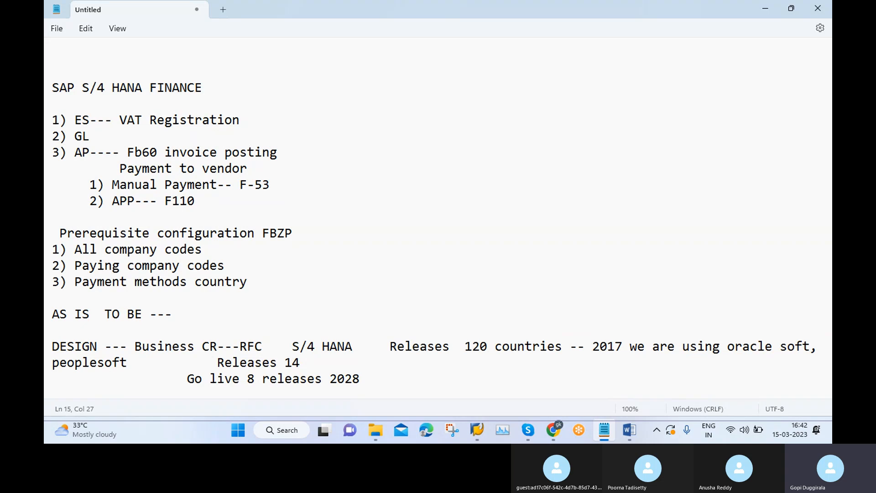
Step: Add the fourth FBZP item "4) Payment methods company code" below the Payment methods country line
{"action": "key", "text": "Return"}
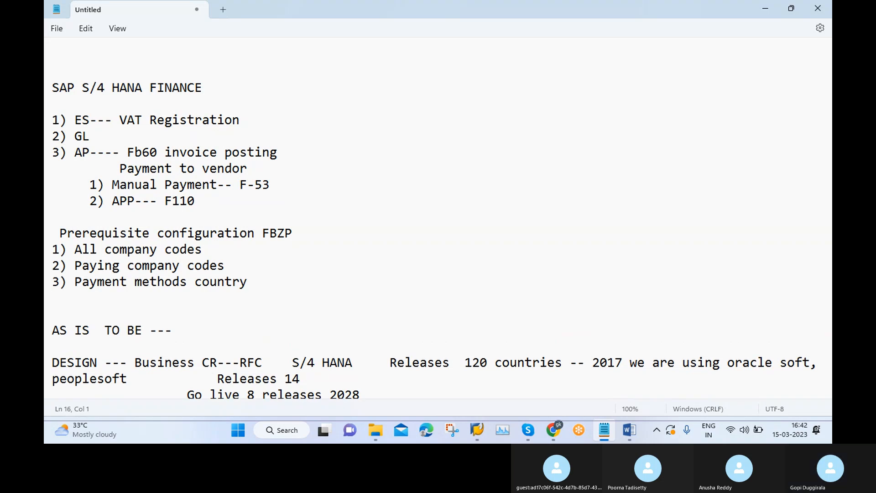
{"action": "type", "text": "4)"}
{"action": "key", "text": "Caps_Lock"}
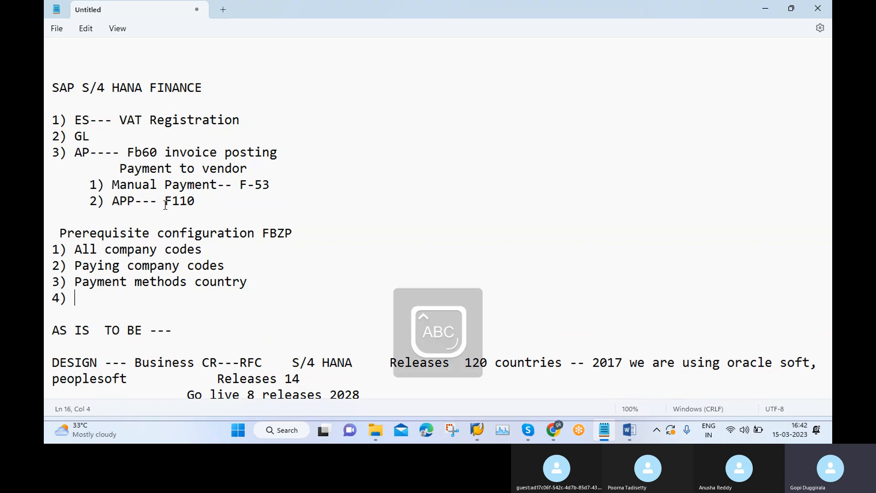
{"action": "type", "text": "P"}
{"action": "key", "text": "Caps_Lock"}
{"action": "type", "text": "ay"}
{"action": "type", "text": "nt"}
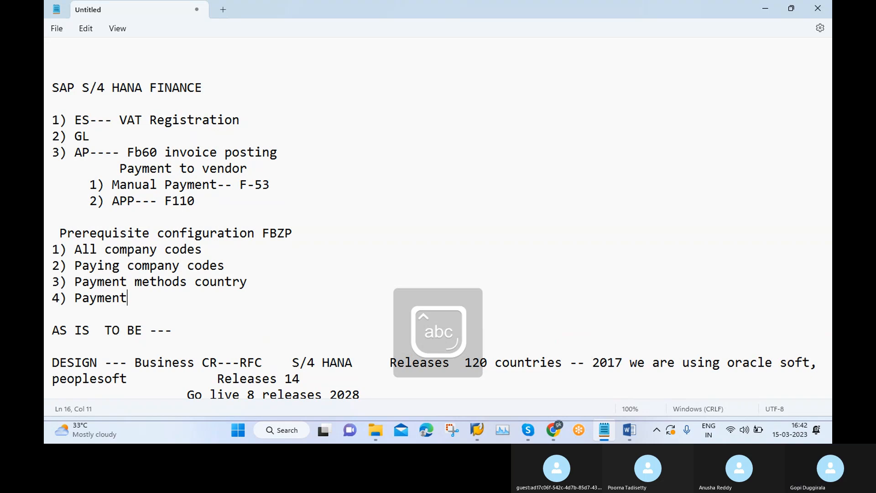
{"action": "type", "text": " meth"}
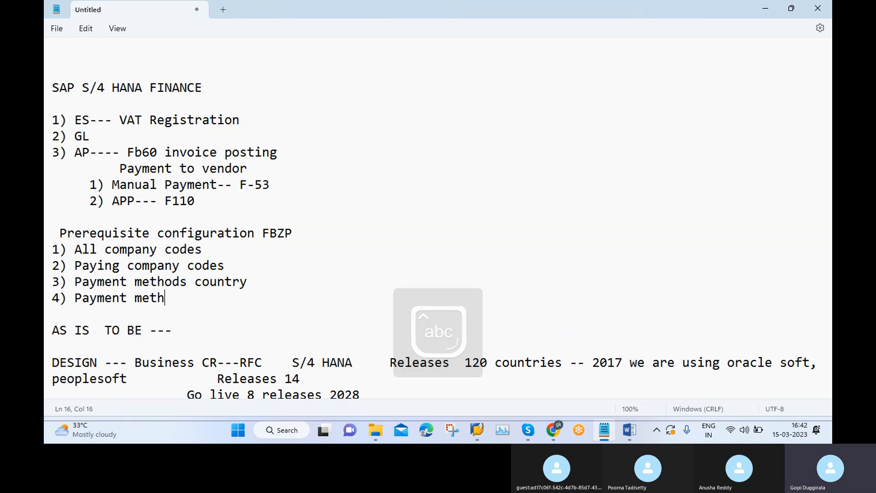
{"action": "type", "text": "ods compa"}
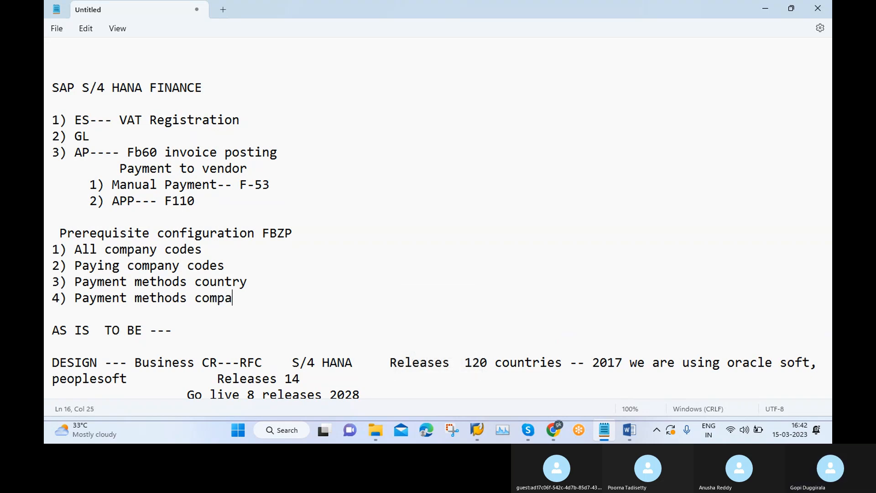
{"action": "type", "text": "ny codes"}
{"action": "key", "text": "BackSpace"}
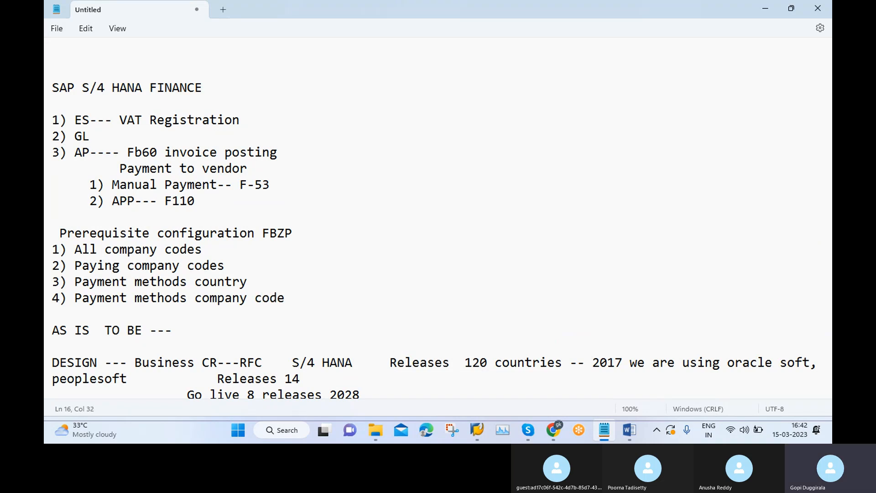
Step: Add the fifth FBZP item "5) Bank Determination" below the Payment methods company code line
{"action": "key", "text": "Return"}
{"action": "type", "text": "5"}
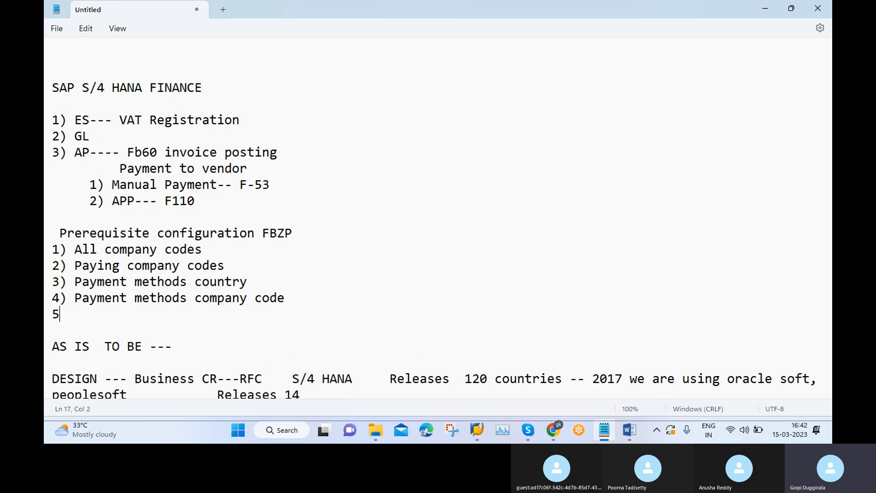
{"action": "type", "text": ")"}
{"action": "key", "text": "Caps_Lock"}
{"action": "type", "text": "B"}
{"action": "key", "text": "Caps_Lock"}
{"action": "type", "text": "ank"}
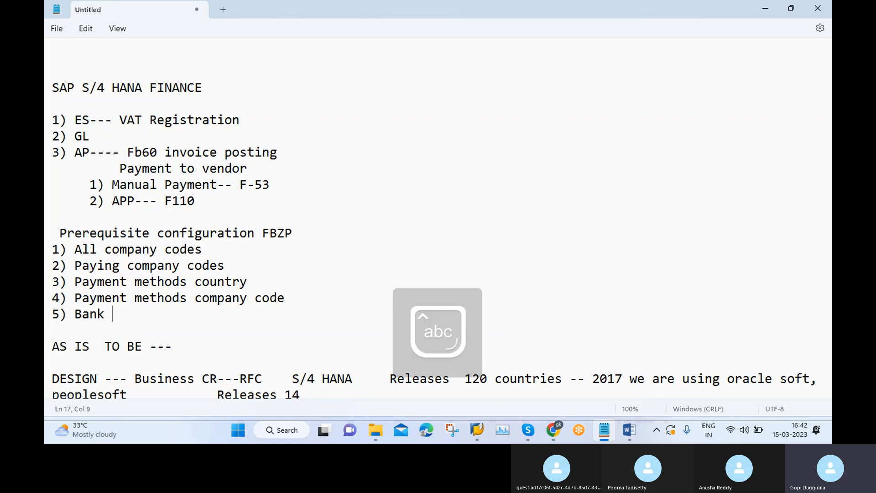
{"action": "key", "text": "Caps_Lock"}
{"action": "type", "text": "D"}
{"action": "key", "text": "Caps_Lock"}
{"action": "type", "text": "eter"}
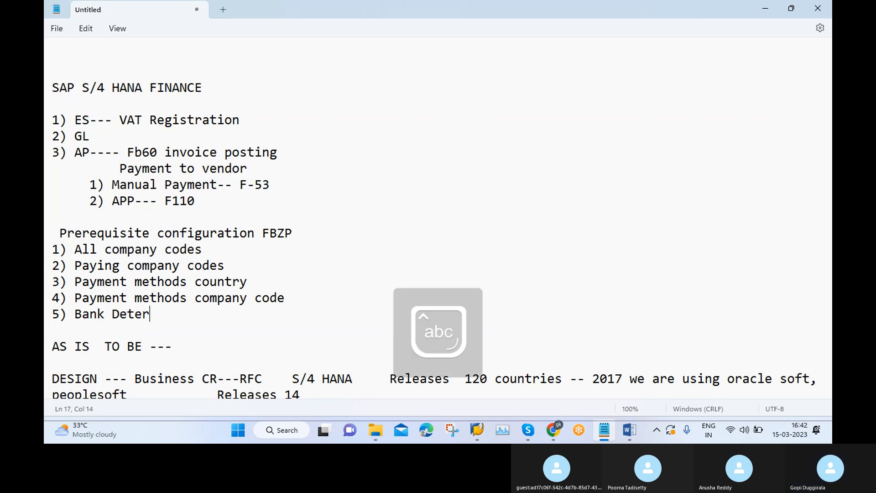
{"action": "type", "text": "mination"}
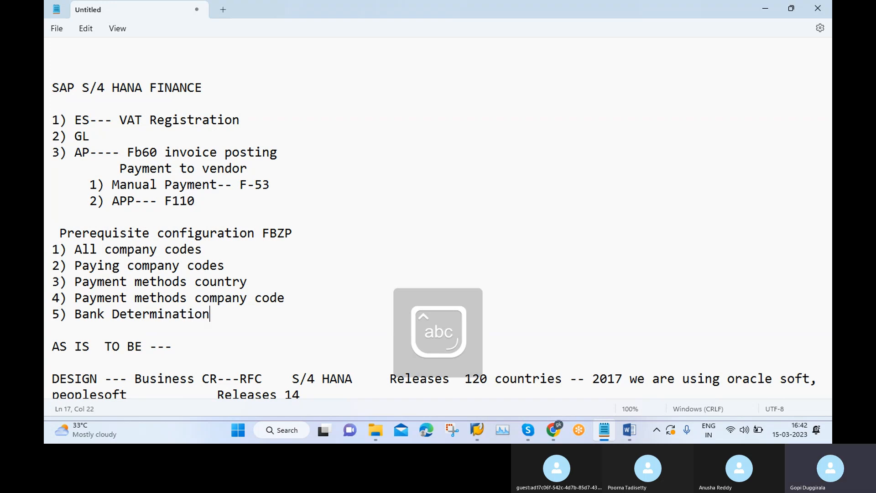
Step: Add the sixth FBZP item "6) House bank" below Bank Determination and append "---" after F110 on the APP line
{"action": "key", "text": "Return"}
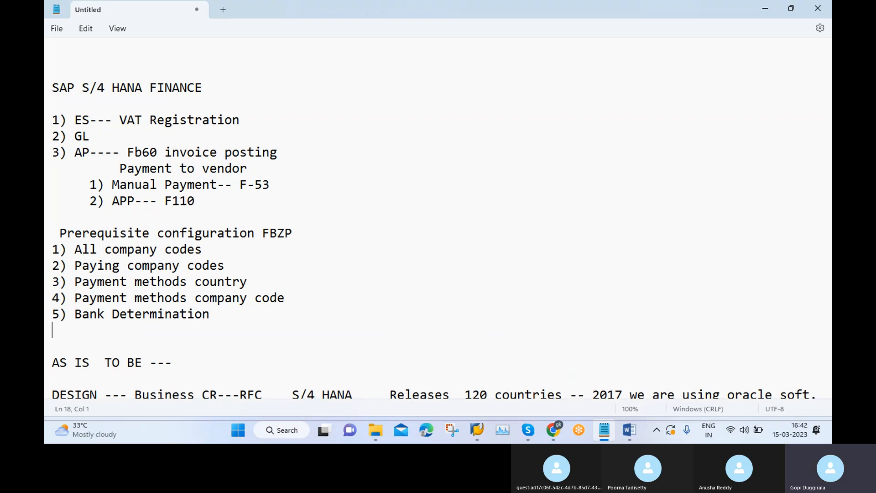
{"action": "type", "text": "6)"}
{"action": "key", "text": "Caps_Lock"}
{"action": "type", "text": "H"}
{"action": "key", "text": "Caps_Lock"}
{"action": "type", "text": "ous"}
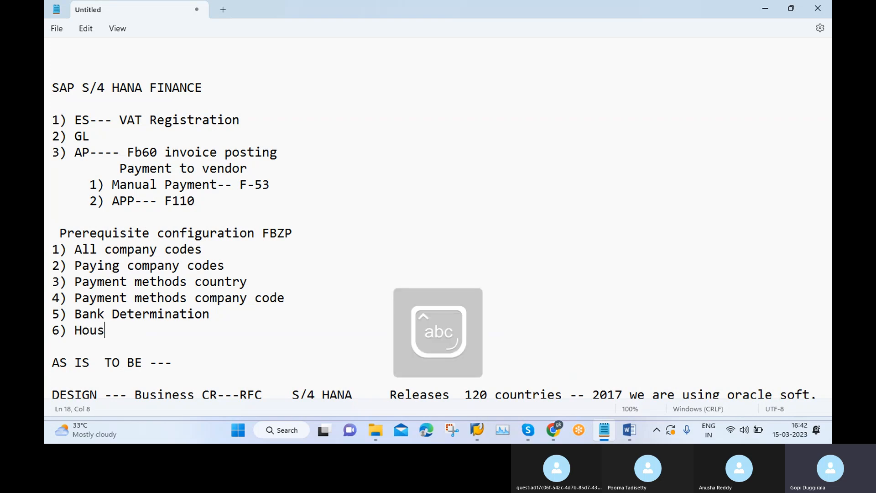
{"action": "type", "text": "e bank"}
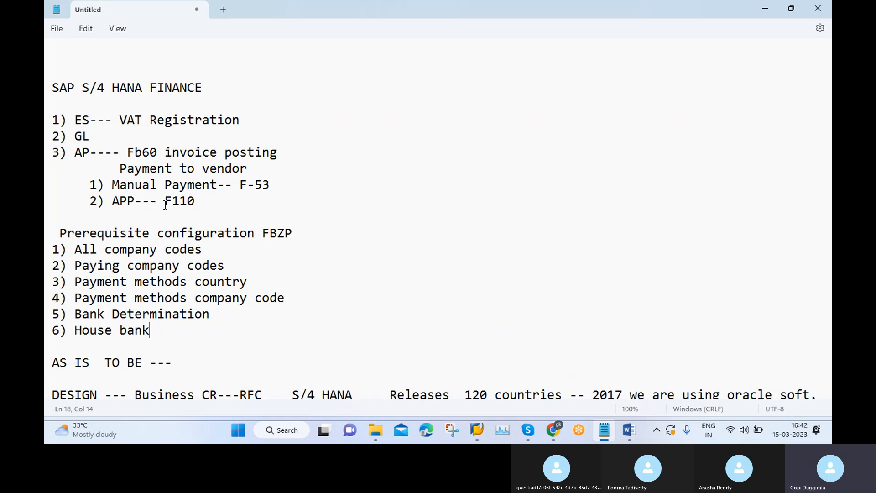
{"action": "left_click", "coordinate": [207, 206]}
{"action": "type", "text": "---"}
Step: Switch to the APP Scenarios document in Word and select the third scenario about paying only 5 of 10 invoices
{"action": "mouse_move", "coordinate": [637, 434]}
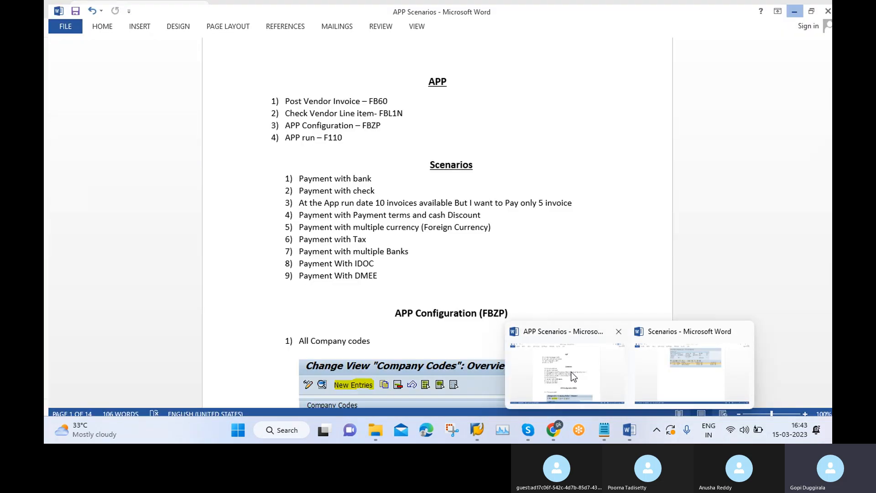
{"action": "left_click", "coordinate": [573, 376]}
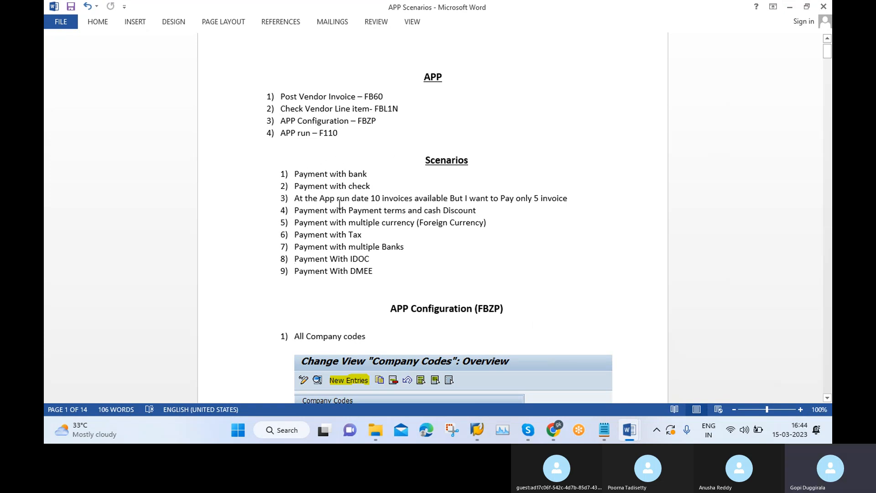
{"action": "left_click_drag", "start_coordinate": [295, 197], "coordinate": [568, 198]}
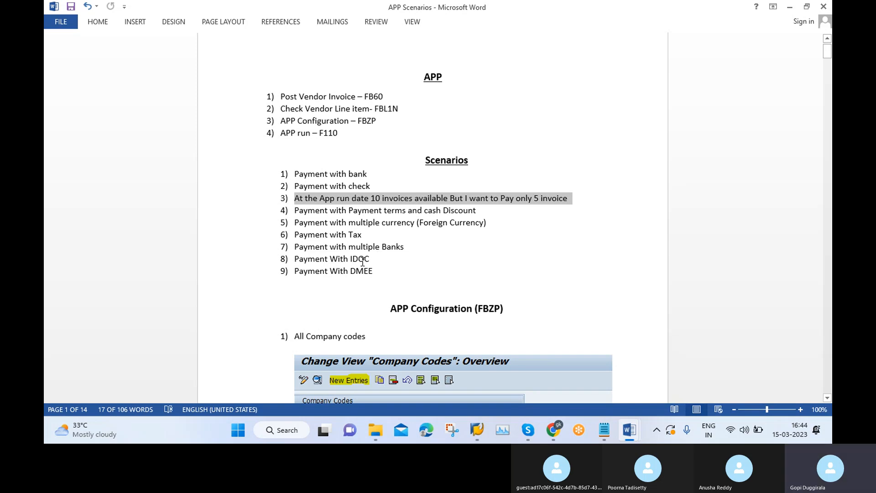
Step: Change the font colour of the Payment With IDOC and Payment With DMEE scenarios to the standard red
{"action": "left_click_drag", "start_coordinate": [375, 273], "coordinate": [296, 256]}
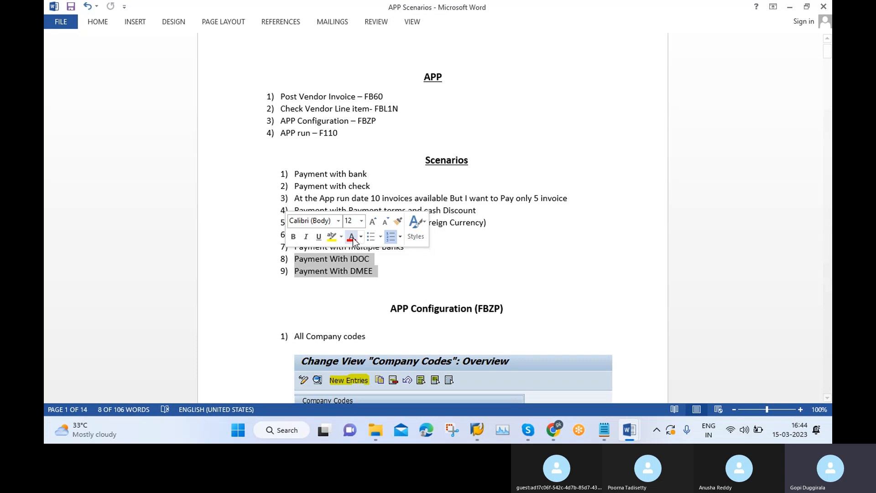
{"action": "left_click", "coordinate": [360, 237]}
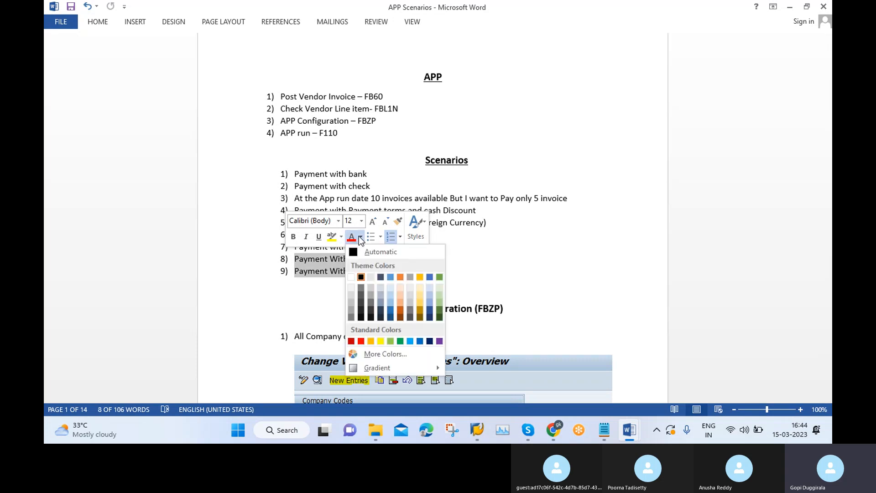
{"action": "left_click", "coordinate": [362, 341]}
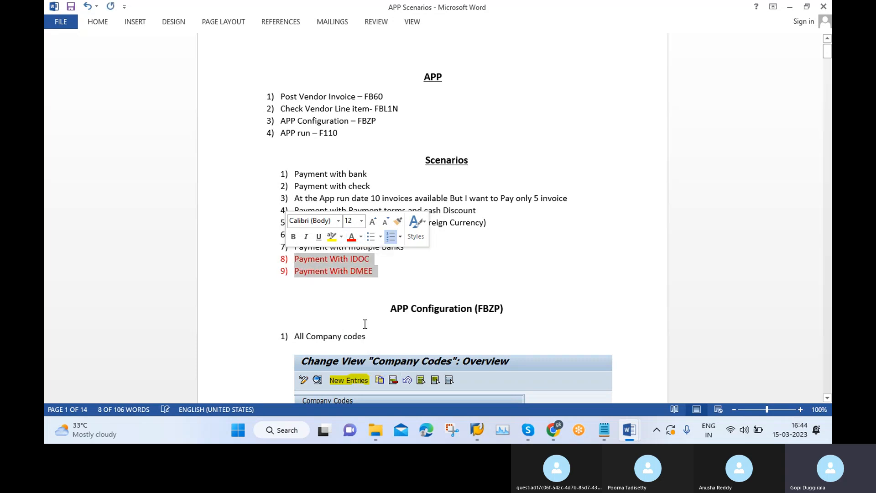
{"action": "left_click", "coordinate": [417, 276]}
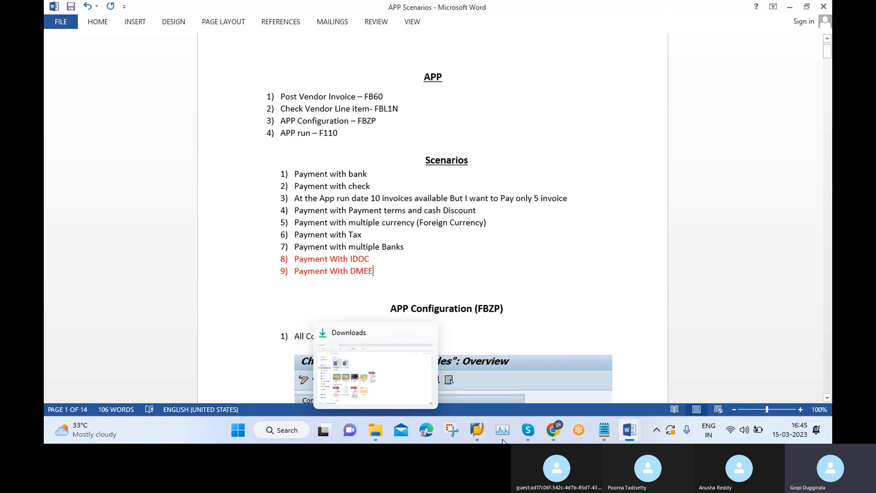
Step: Return to the Notepad notes and go through the six FBZP configuration items, highlighting them two at a time
{"action": "left_click", "coordinate": [606, 430]}
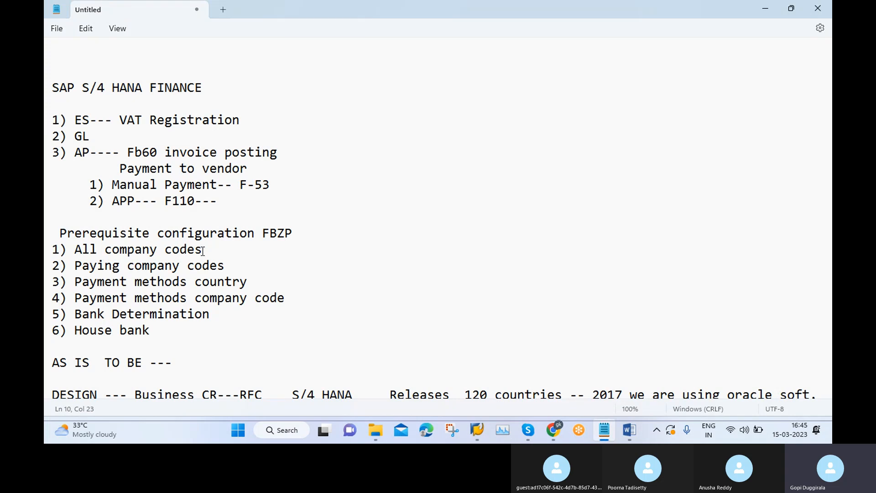
{"action": "left_click_drag", "start_coordinate": [227, 267], "coordinate": [48, 250]}
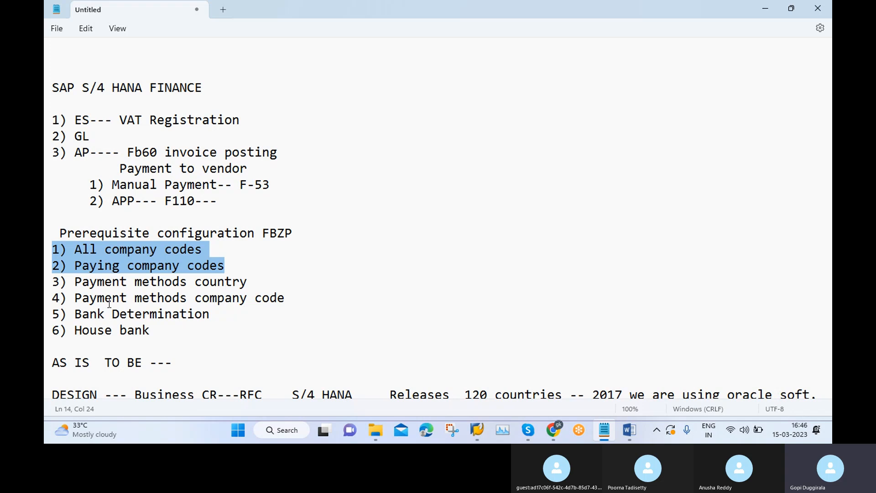
{"action": "left_click_drag", "start_coordinate": [286, 298], "coordinate": [52, 284]}
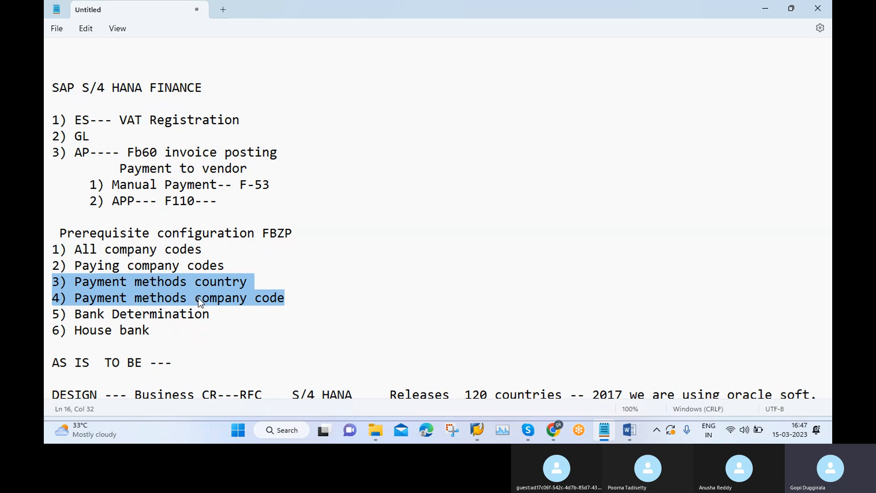
{"action": "left_click_drag", "start_coordinate": [153, 333], "coordinate": [47, 316]}
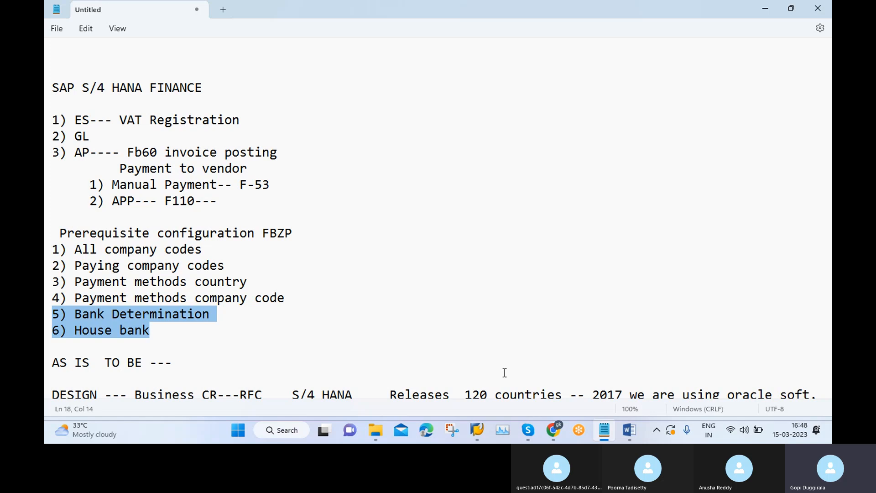
Step: Review the scenario list in the APP Scenarios Word document, and minimize it to return to the Notepad notes
{"action": "left_click", "coordinate": [637, 432]}
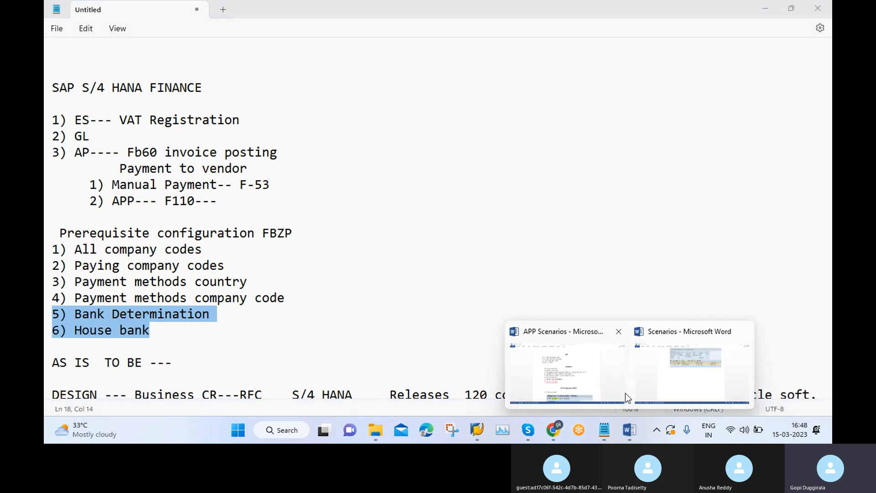
{"action": "left_click", "coordinate": [597, 378]}
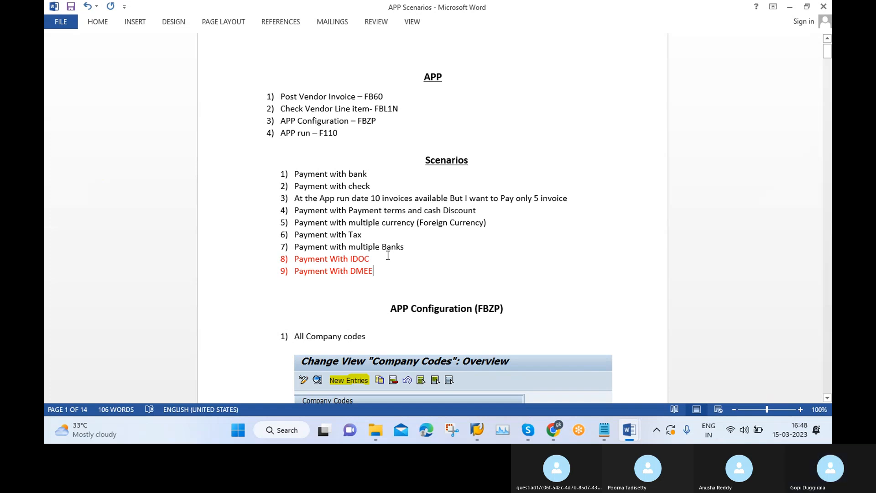
{"action": "left_click", "coordinate": [791, 7]}
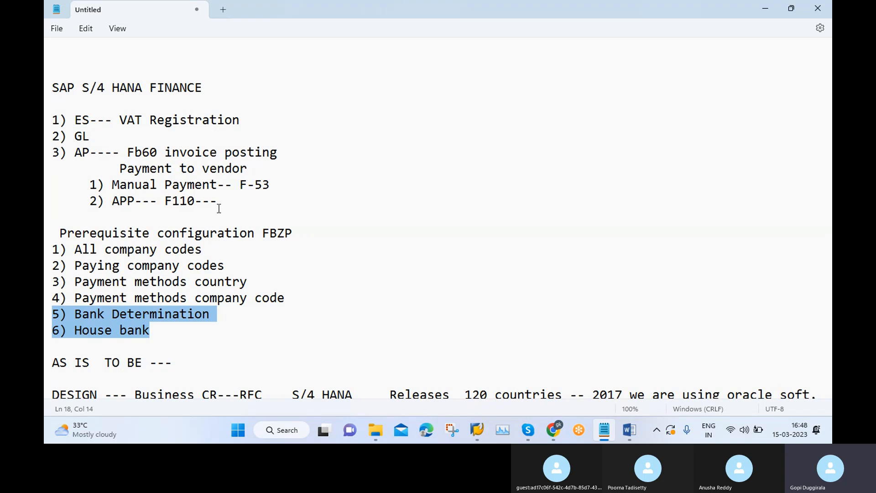
Step: Append "Payment Term" after F-53 on the Manual Payment line, separated by a few spaces
{"action": "left_click", "coordinate": [293, 185]}
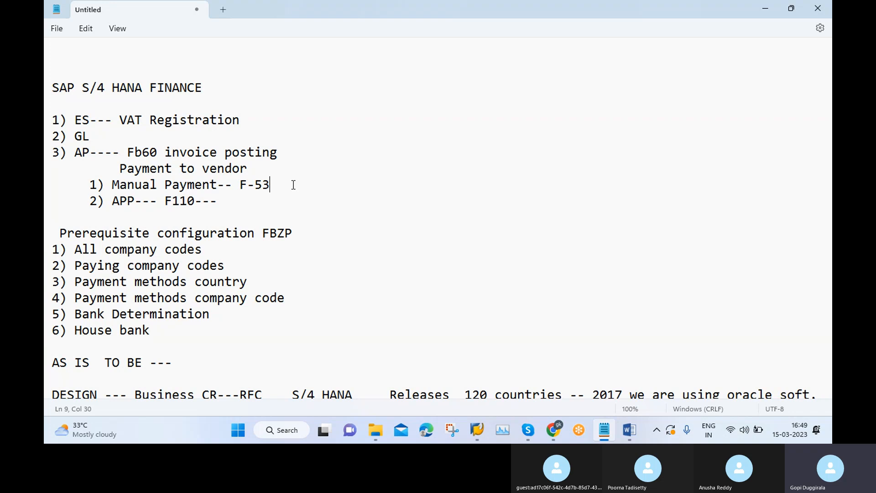
{"action": "key", "text": "Caps_Lock"}
{"action": "type", "text": "P"}
{"action": "key", "text": "Caps_Lock"}
{"action": "type", "text": "ayment"}
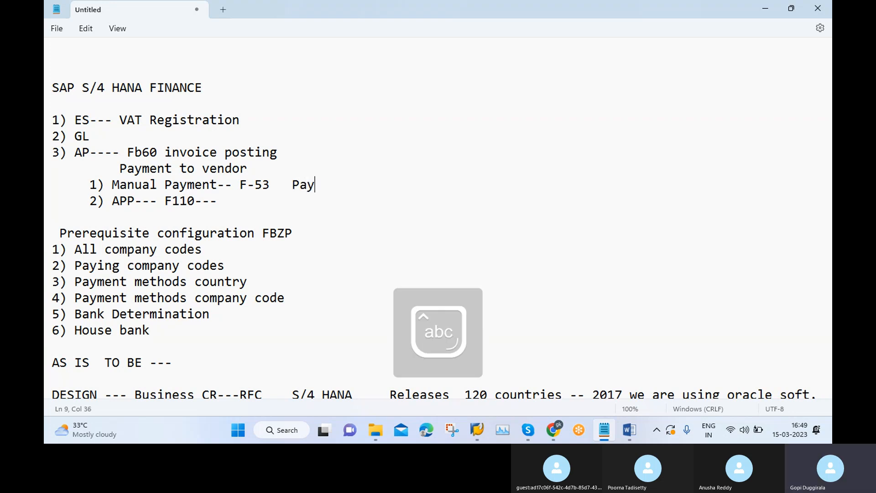
{"action": "key", "text": "Caps_Lock"}
{"action": "type", "text": "T"}
{"action": "key", "text": "Caps_Lock"}
{"action": "type", "text": "erm"}
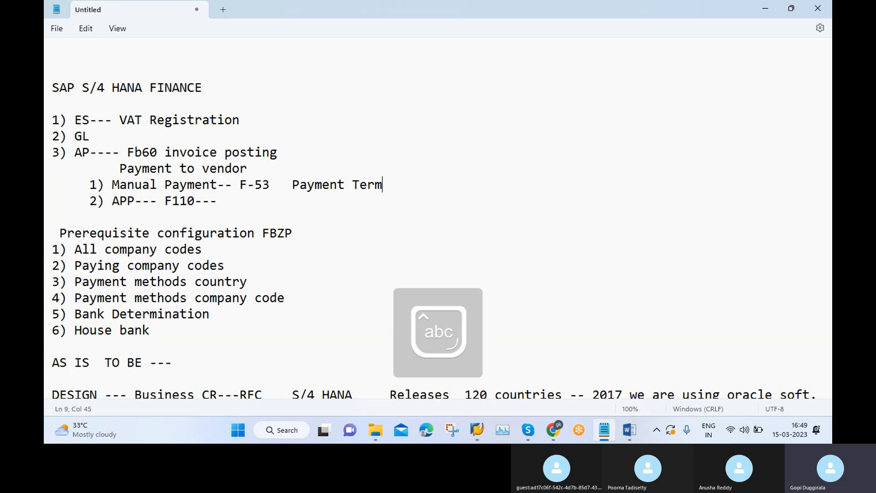
Step: Extend the Payment Term note on the Manual Payment line with "--- Procuring from"
{"action": "key", "text": "Caps_Lock"}
{"action": "type", "text": "--- P"}
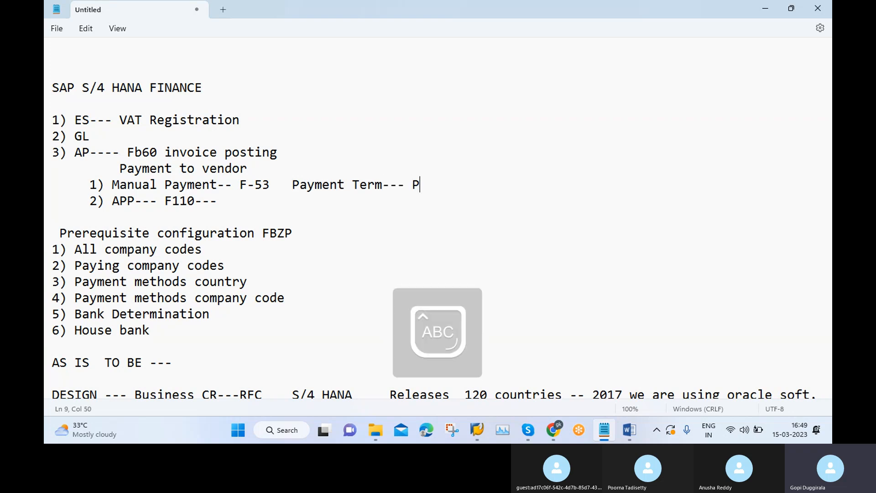
{"action": "key", "text": "Caps_Lock"}
{"action": "type", "text": "rocurin"}
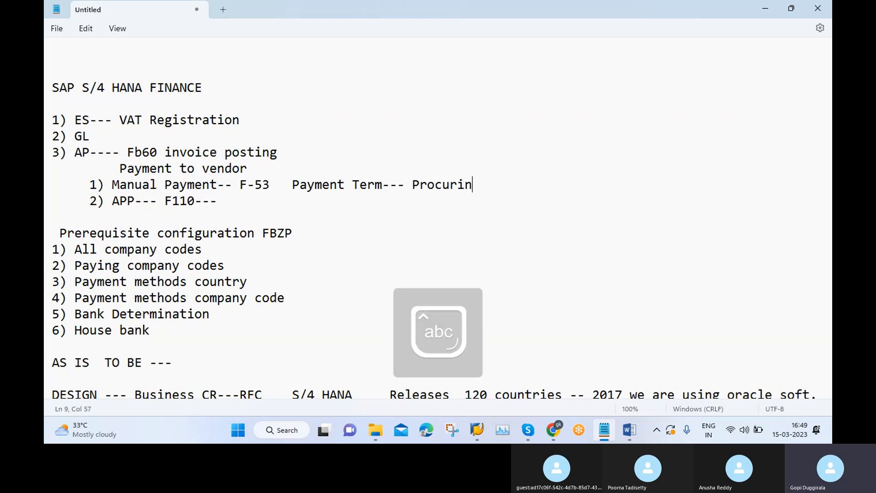
{"action": "type", "text": "g from"}
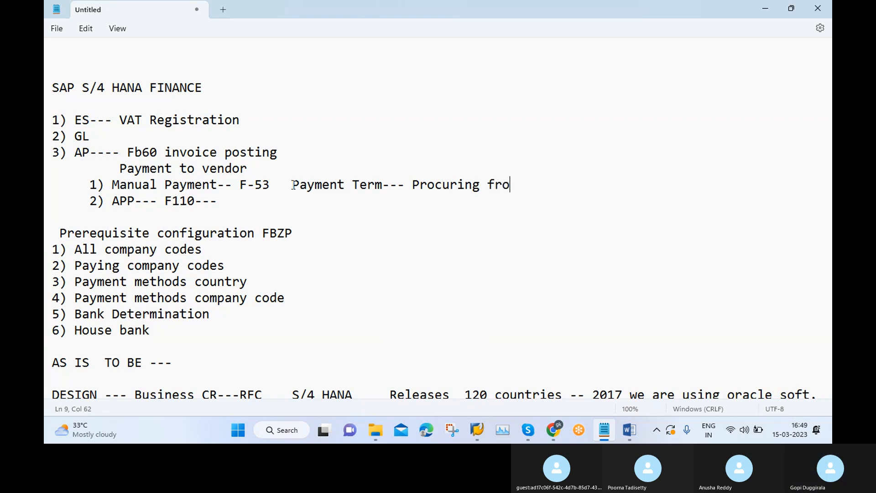
Step: Continue the text after "Procuring from" on the Manual Payment line with "Raw Mat Vendor"
{"action": "key", "text": "Caps_Lock"}
{"action": "type", "text": "R"}
{"action": "key", "text": "Caps_Lock"}
{"action": "type", "text": "w"}
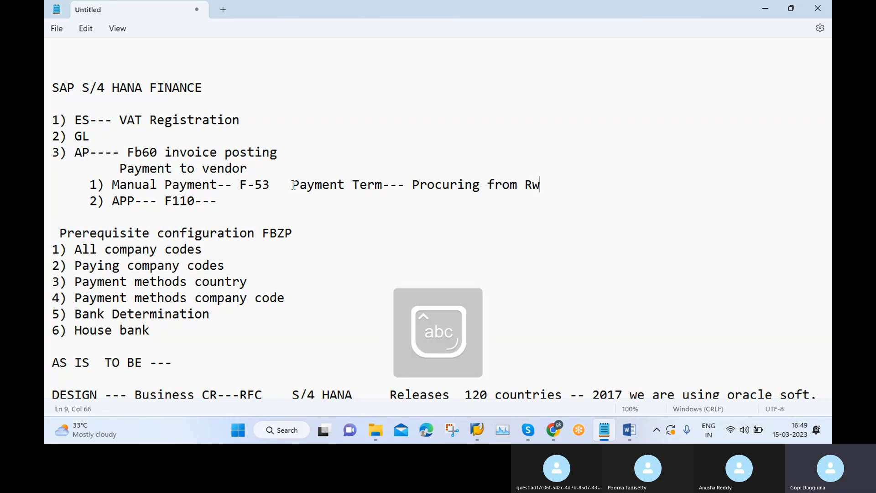
{"action": "type", "text": "e a"}
{"action": "key", "text": "BackSpace"}
{"action": "key", "text": "BackSpace"}
{"action": "type", "text": "aw"}
{"action": "key", "text": "Caps_Lock"}
{"action": "type", "text": "M"}
{"action": "key", "text": "Caps_Lock"}
{"action": "type", "text": "at"}
{"action": "key", "text": "Caps_Lock"}
{"action": "type", "text": "V"}
{"action": "key", "text": "Caps_Lock"}
{"action": "type", "text": "endor"}
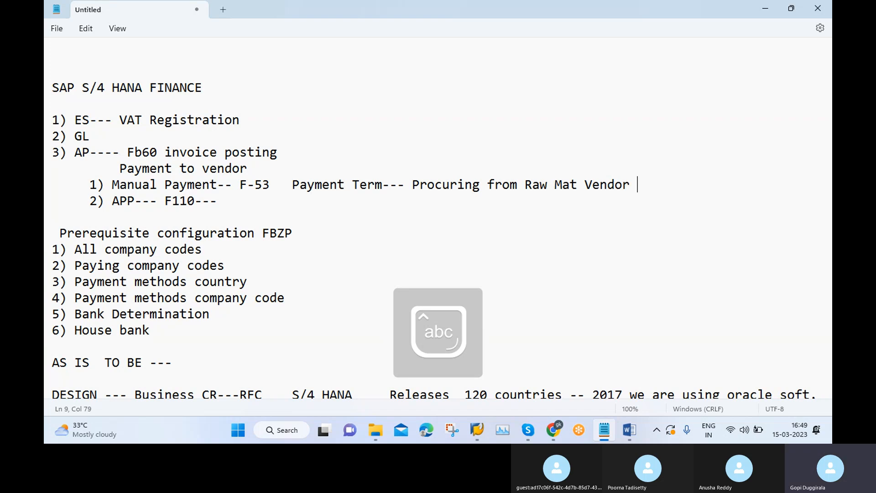
Step: Insert "-- T052" directly after "Payment Term" on the Manual Payment line
{"action": "left_click", "coordinate": [293, 186]}
{"action": "left_click_drag", "start_coordinate": [293, 185], "coordinate": [385, 190]}
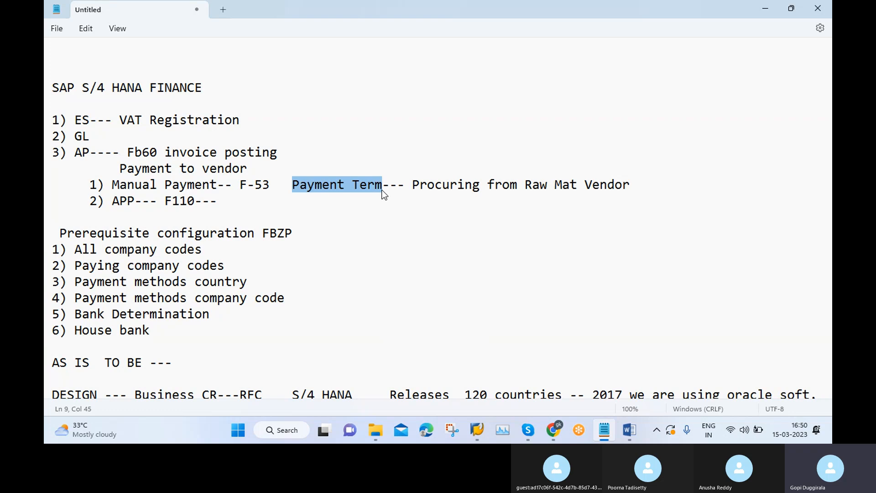
{"action": "left_click", "coordinate": [382, 191]}
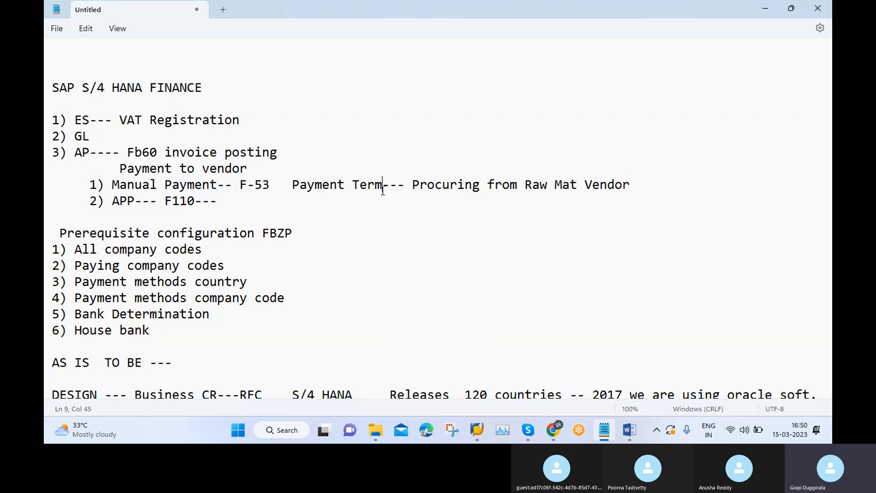
{"action": "type", "text": "--"}
{"action": "key", "text": "Caps_Lock"}
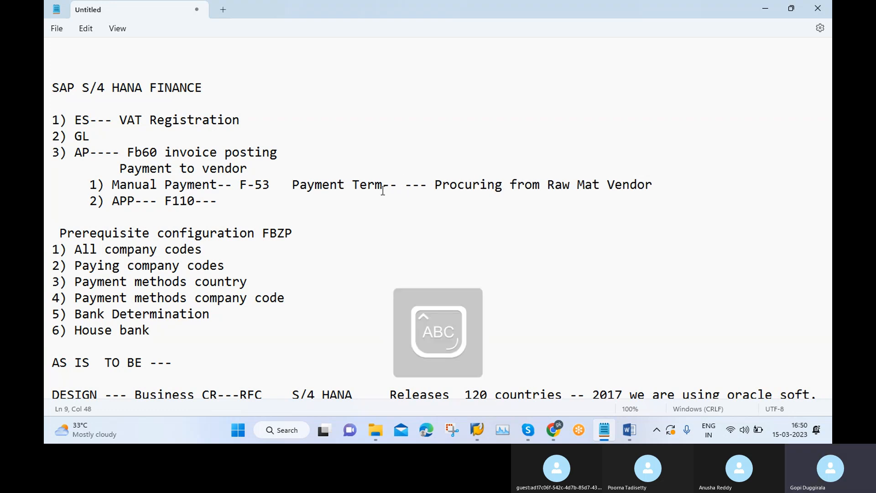
{"action": "type", "text": "T052"}
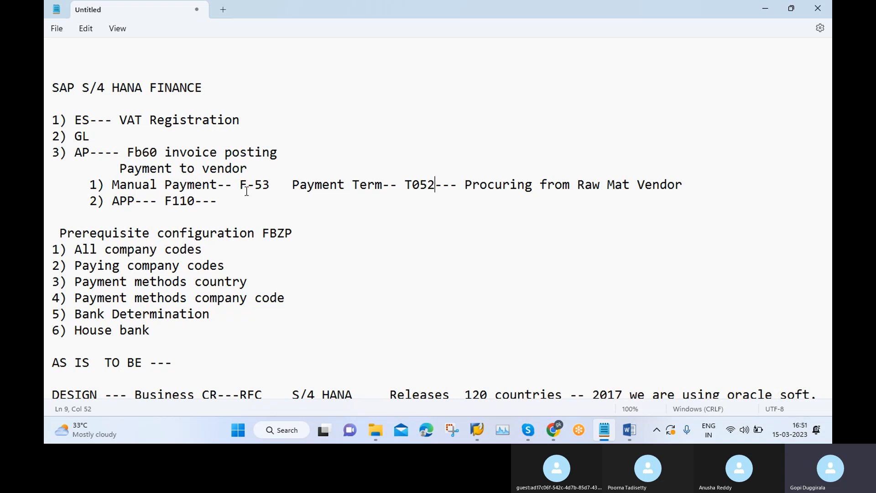
Step: Highlight in turn the Manual Payment and APP entries and the six FBZP prerequisite configuration items to review them
{"action": "left_click_drag", "start_coordinate": [112, 185], "coordinate": [272, 184]}
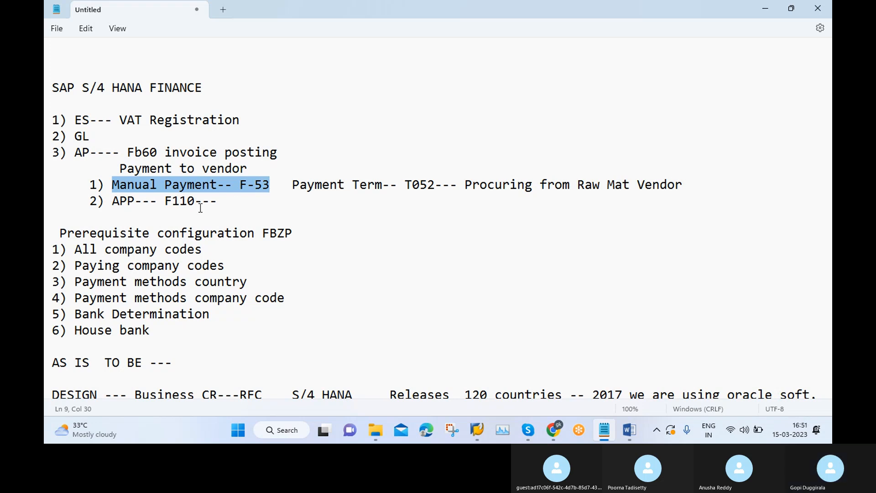
{"action": "left_click_drag", "start_coordinate": [220, 201], "coordinate": [112, 202]}
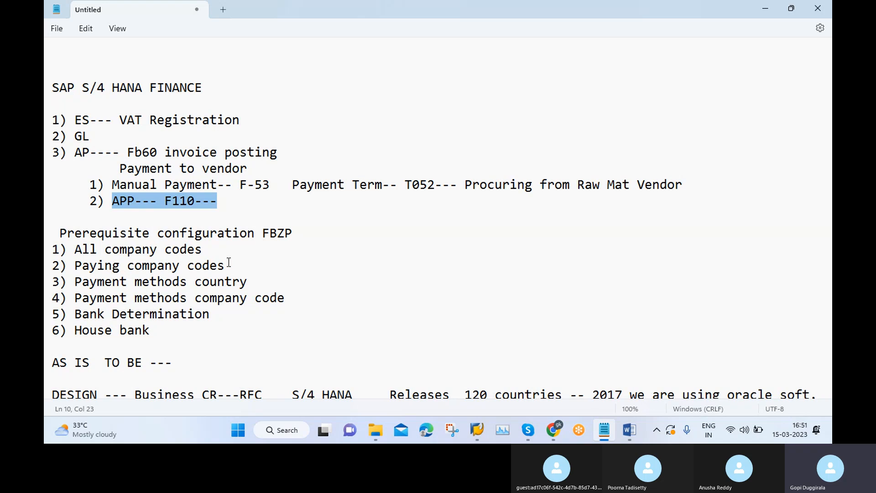
{"action": "left_click_drag", "start_coordinate": [226, 265], "coordinate": [53, 251]}
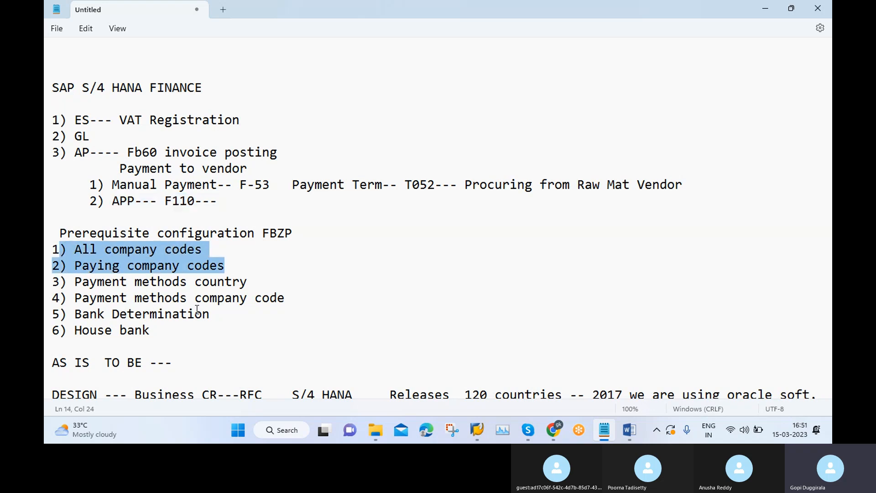
{"action": "left_click_drag", "start_coordinate": [292, 300], "coordinate": [44, 286]}
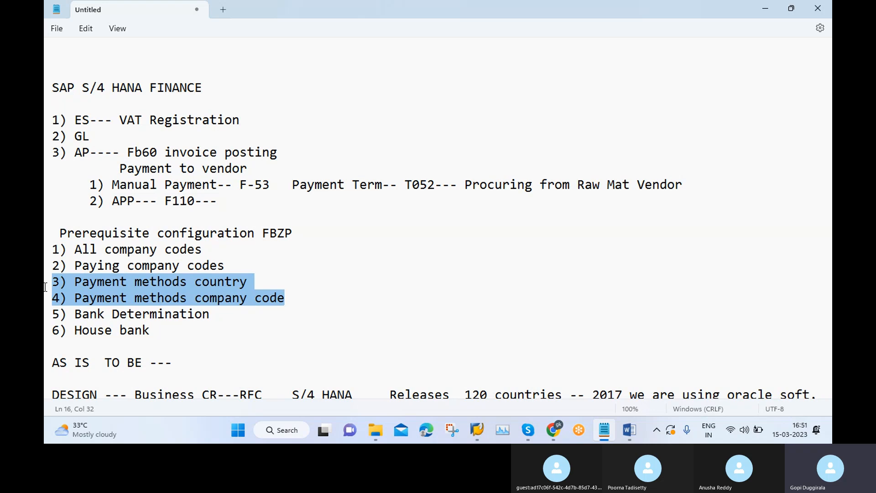
{"action": "left_click_drag", "start_coordinate": [155, 330], "coordinate": [53, 314]}
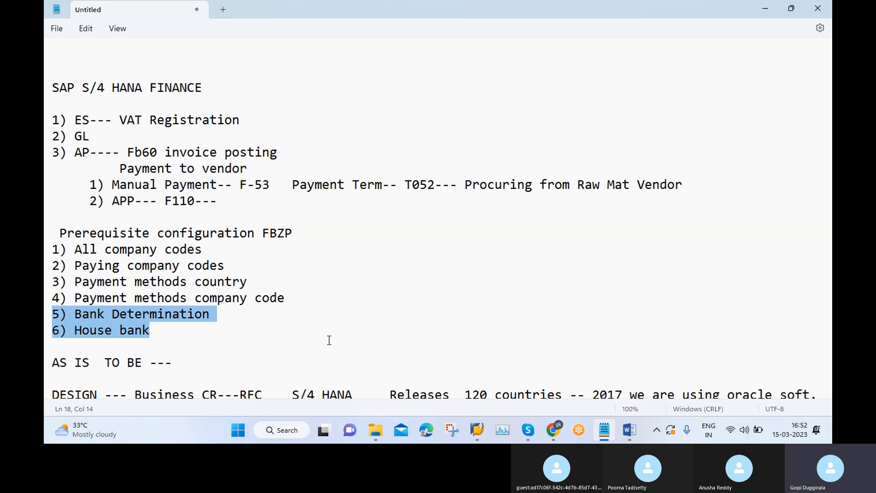
Step: Add an "APP" heading below the House bank item, set off by blank lines
{"action": "scroll", "coordinate": [329, 340], "scroll_direction": "down", "scroll_amount": 3}
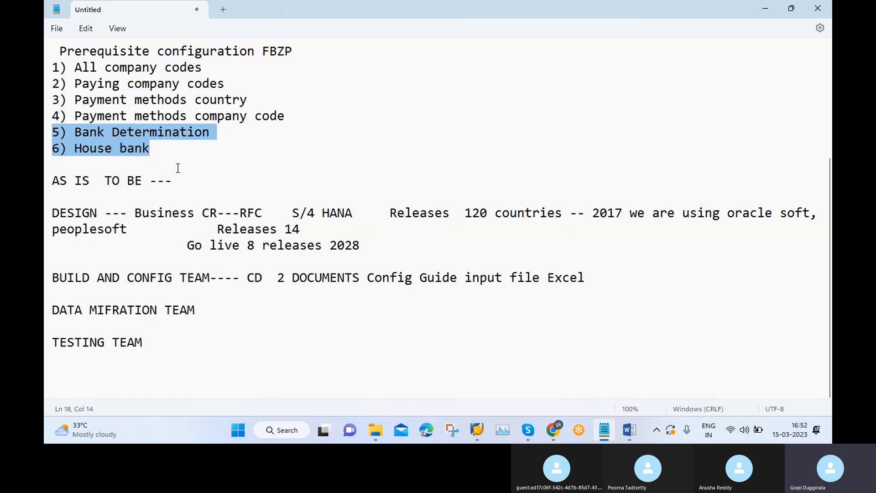
{"action": "scroll", "coordinate": [187, 174], "scroll_direction": "up", "scroll_amount": 1}
{"action": "scroll", "coordinate": [182, 210], "scroll_direction": "up", "scroll_amount": 1}
{"action": "left_click", "coordinate": [171, 245]}
{"action": "key", "text": "Return"}
{"action": "key", "text": "Return"}
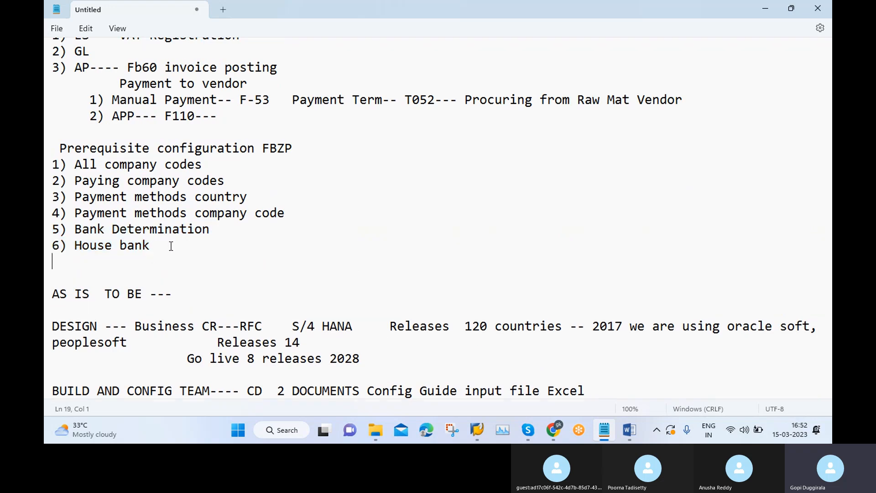
{"action": "type", "text": "APP"}
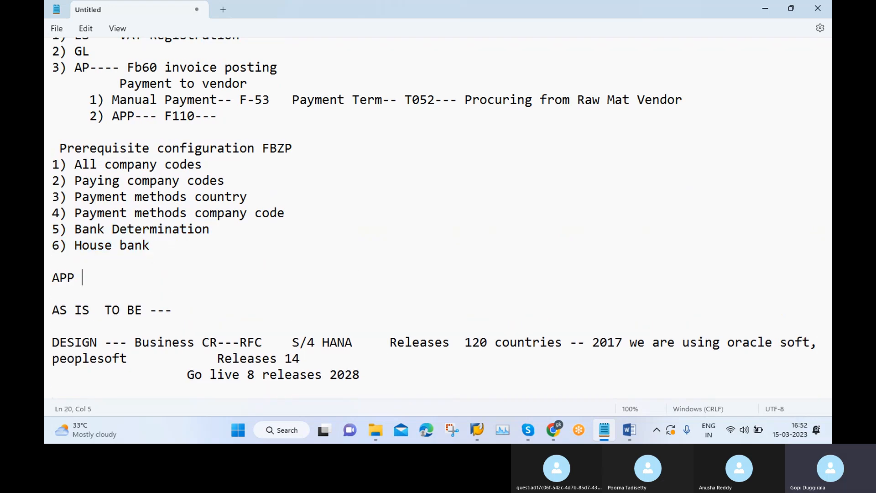
{"action": "key", "text": "Return"}
{"action": "key", "text": "Return"}
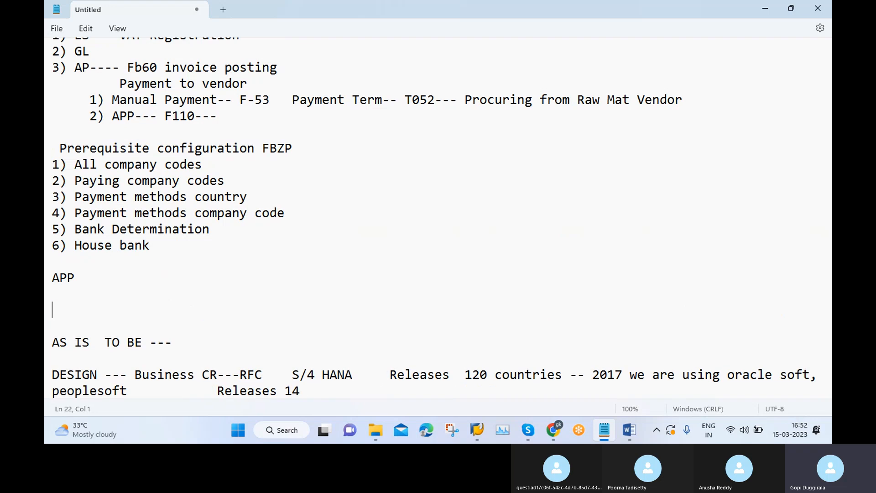
Step: Write the subheading "4 P'S" under APP and list "1) Parameters" as its first item
{"action": "type", "text": "4 P'S"}
{"action": "key", "text": "Return"}
{"action": "type", "text": "10"}
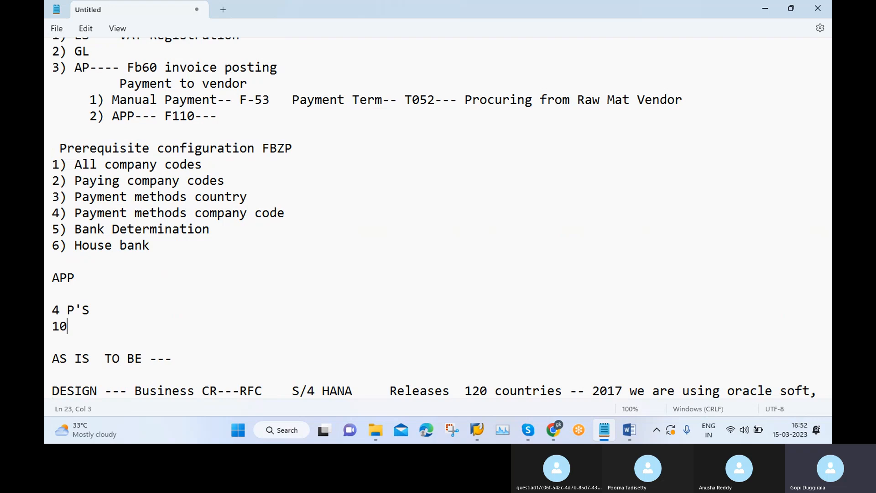
{"action": "key", "text": "BackSpace"}
{"action": "type", "text": ")"}
{"action": "key", "text": "Caps_Lock"}
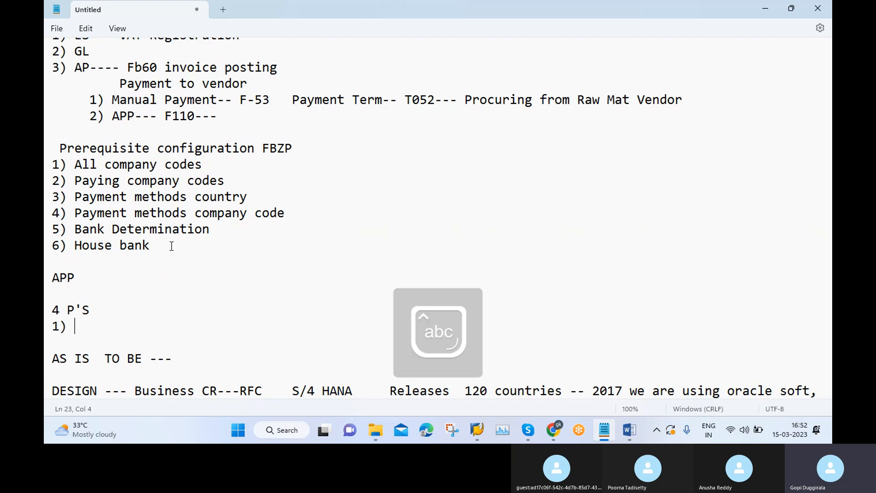
{"action": "key", "text": "Caps_Lock"}
{"action": "type", "text": "P"}
{"action": "key", "text": "Caps_Lock"}
{"action": "type", "text": "arameteras"}
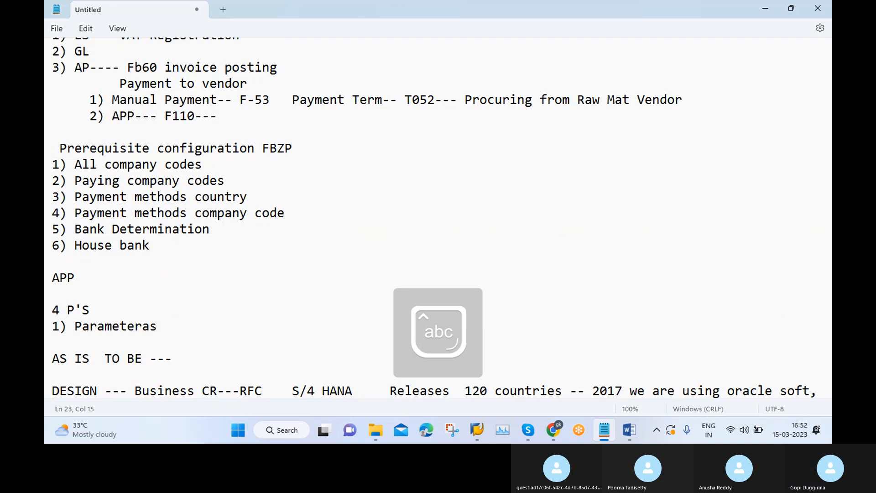
{"action": "key", "text": "BackSpace"}
{"action": "key", "text": "BackSpace"}
{"action": "type", "text": "s"}
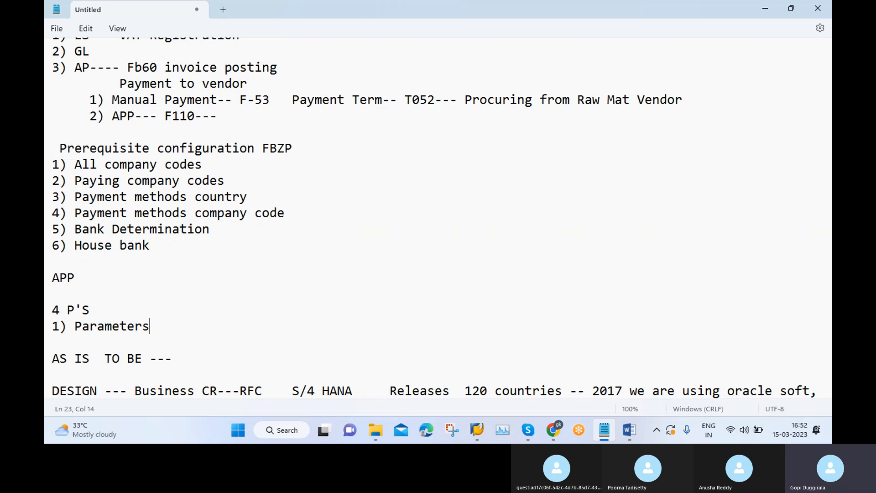
{"action": "key", "text": "Return"}
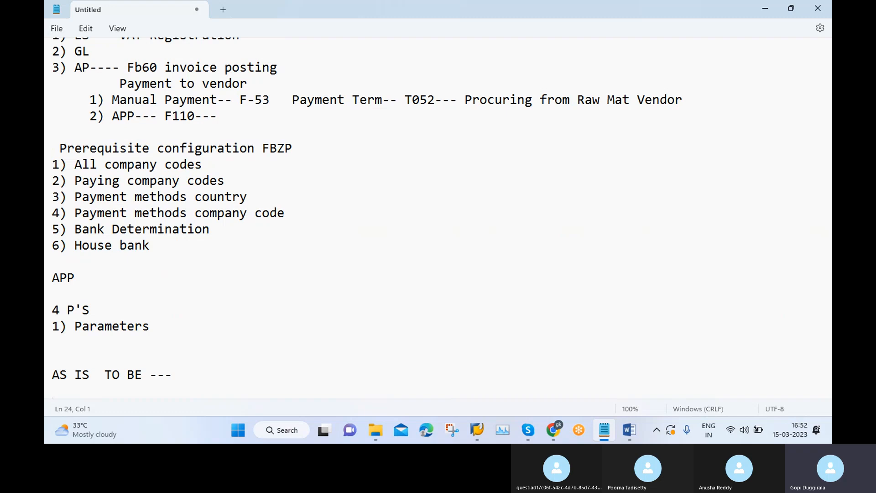
Step: Add "2) Proposal" as the second item of the 4 P'S list
{"action": "type", "text": "2)"}
{"action": "key", "text": "Caps_Lock"}
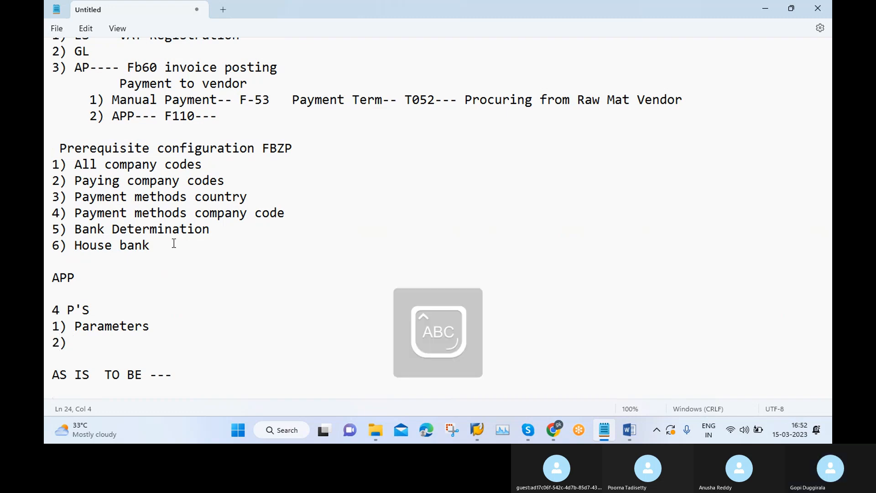
{"action": "type", "text": "P"}
{"action": "key", "text": "Caps_Lock"}
{"action": "type", "text": "ropo"}
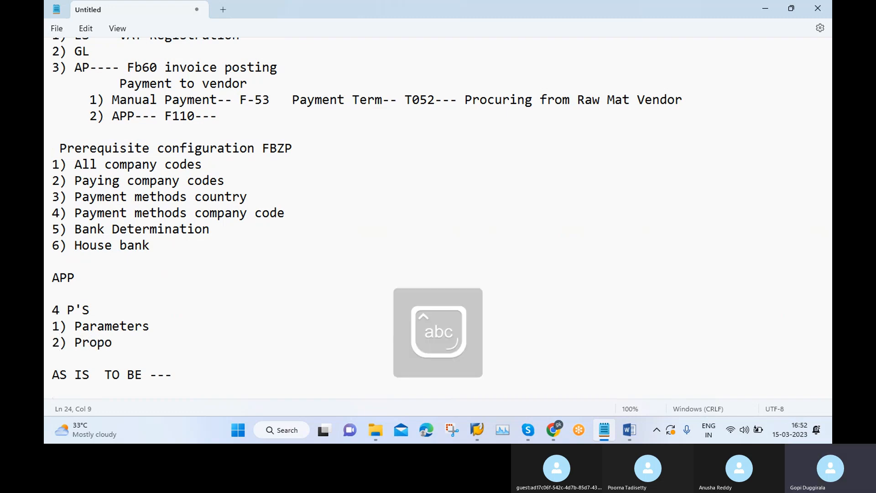
{"action": "type", "text": "sal"}
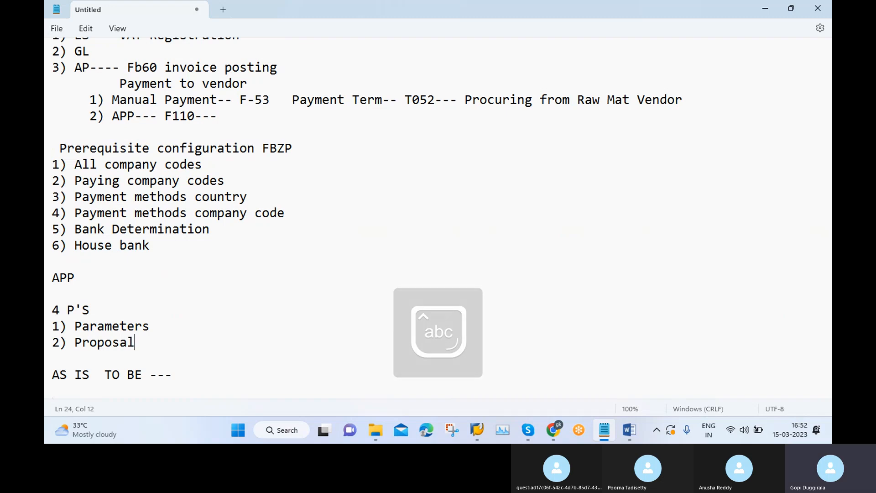
Step: Add "3) Payment" as the third item of the 4 P'S list
{"action": "key", "text": "Return"}
{"action": "type", "text": "3)"}
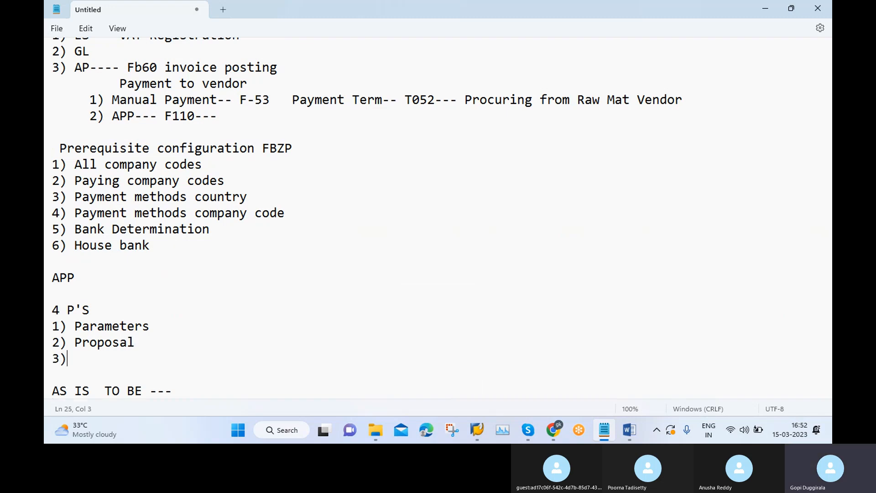
{"action": "key", "text": "Caps_Lock"}
{"action": "type", "text": "P"}
{"action": "key", "text": "Caps_Lock"}
{"action": "type", "text": "aymne"}
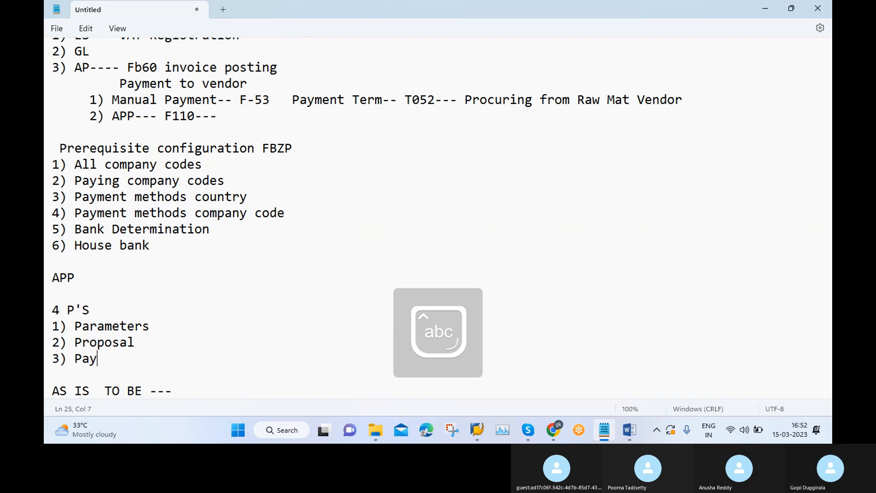
{"action": "key", "text": "BackSpace"}
{"action": "key", "text": "BackSpace"}
{"action": "type", "text": "ent"}
{"action": "key", "text": "Return"}
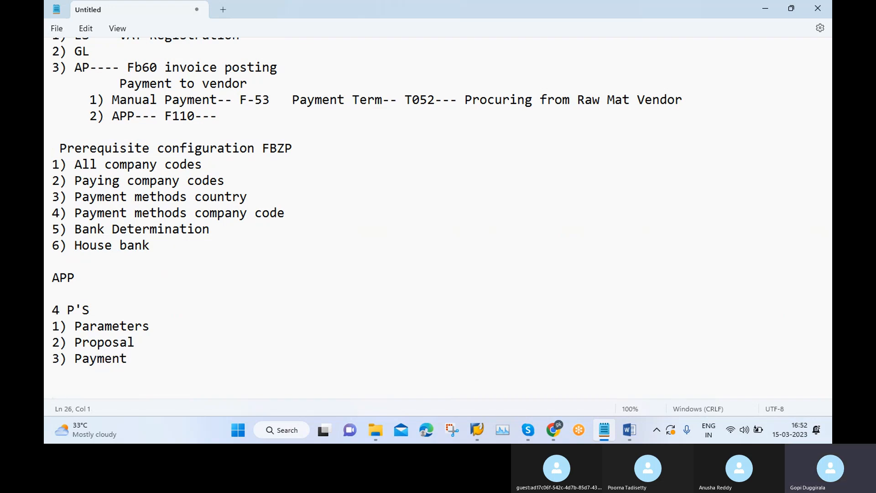
Step: Add "4) Print" as the last item of the 4 P'S list
{"action": "type", "text": "4)"}
{"action": "key", "text": "Caps_Lock"}
{"action": "type", "text": "P"}
{"action": "key", "text": "Caps_Lock"}
{"action": "type", "text": "rint"}
Step: Append "--- Company codes" after Parameters in the 4 P'S list
{"action": "left_click", "coordinate": [157, 330]}
{"action": "type", "text": "---"}
{"action": "key", "text": "Caps_Lock"}
{"action": "type", "text": "C"}
{"action": "key", "text": "Caps_Lock"}
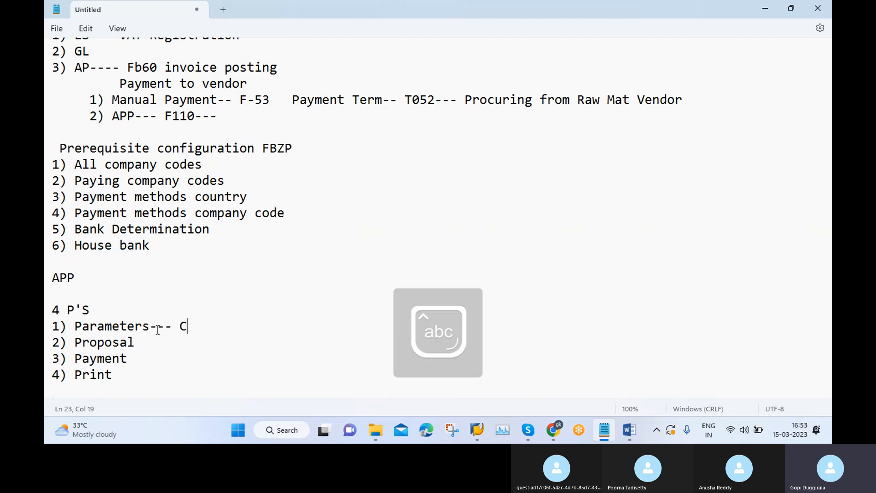
{"action": "type", "text": "p"}
{"action": "key", "text": "BackSpace"}
{"action": "type", "text": "omany codes"}
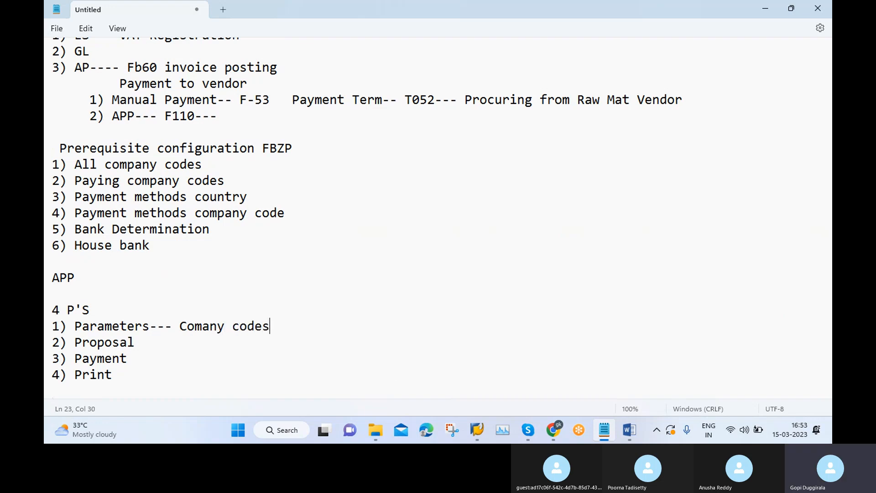
{"action": "key", "text": "BackSpace"}
{"action": "key", "text": "BackSpace"}
{"action": "key", "text": "BackSpace"}
{"action": "key", "text": "BackSpace"}
{"action": "key", "text": "BackSpace"}
{"action": "key", "text": "BackSpace"}
{"action": "key", "text": "BackSpace"}
{"action": "key", "text": "BackSpace"}
{"action": "key", "text": "BackSpace"}
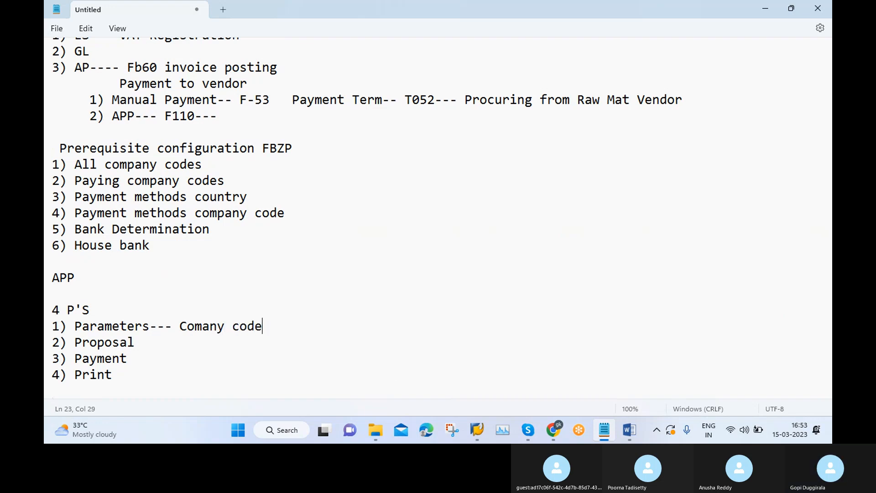
{"action": "key", "text": "BackSpace"}
{"action": "type", "text": "pany codes"}
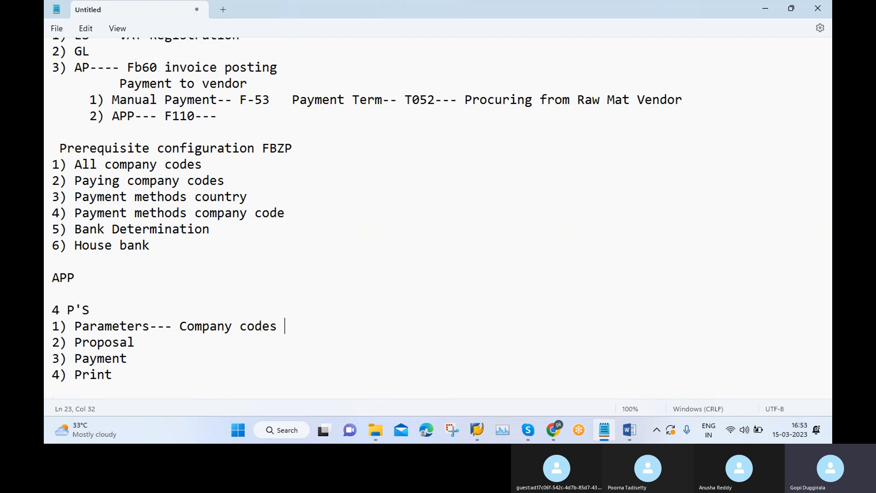
Step: Continue the Parameters line with ", Payment method," after "Company codes"
{"action": "key", "text": "BackSpace"}
{"action": "type", "text": ","}
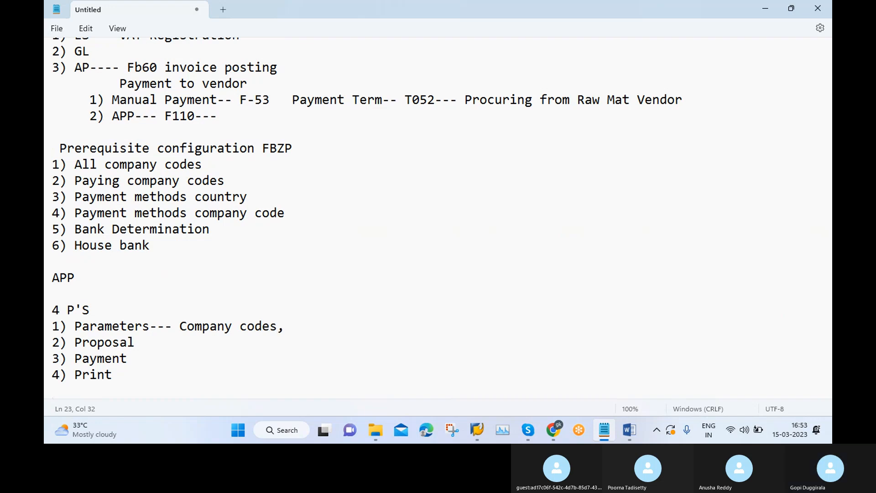
{"action": "key", "text": "Caps_Lock"}
{"action": "type", "text": "P"}
{"action": "key", "text": "Caps_Lock"}
{"action": "type", "text": "ay"}
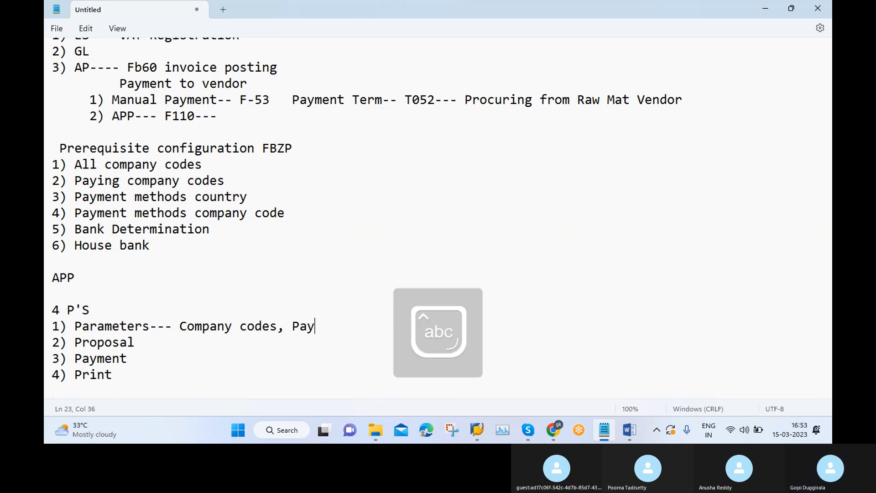
{"action": "type", "text": "ement"}
{"action": "key", "text": "BackSpace"}
{"action": "key", "text": "BackSpace"}
{"action": "key", "text": "BackSpace"}
{"action": "key", "text": "BackSpace"}
{"action": "key", "text": "BackSpace"}
{"action": "type", "text": "me"}
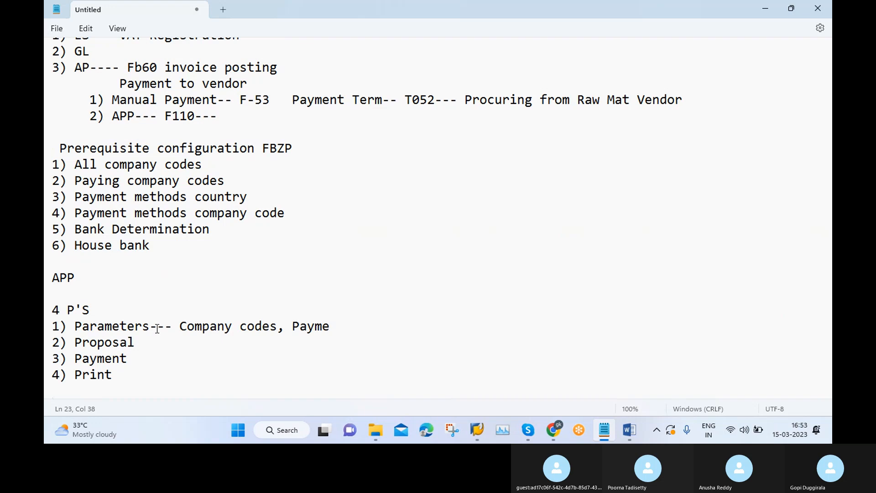
{"action": "type", "text": "nt met"}
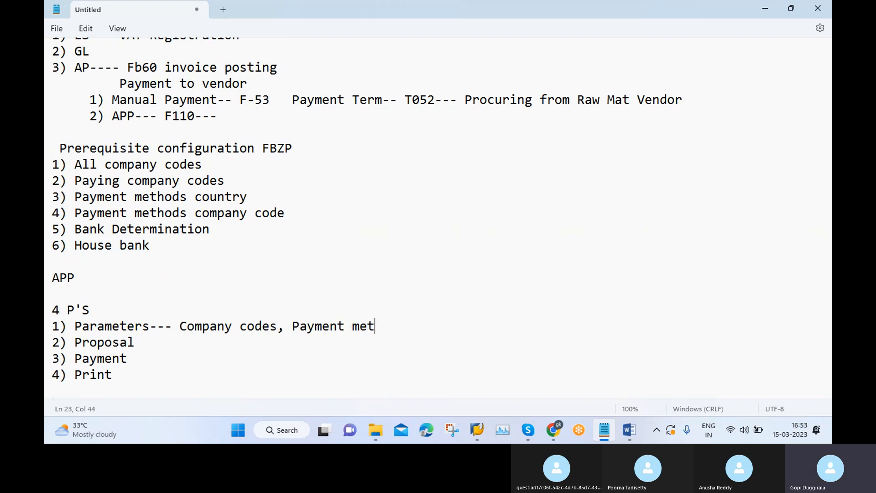
{"action": "type", "text": "hod,"}
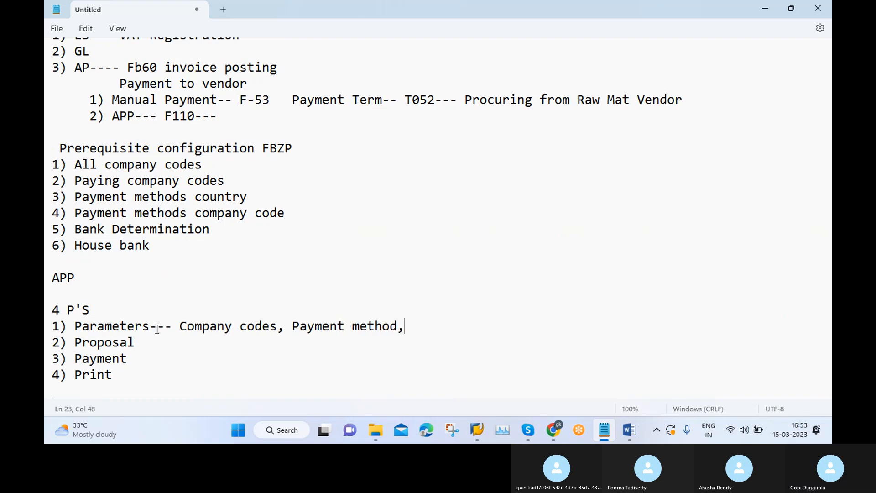
Step: Add "Next posting period" after "Payment method," on the Parameters line
{"action": "key", "text": "Caps_Lock"}
{"action": "type", "text": "Vext p"}
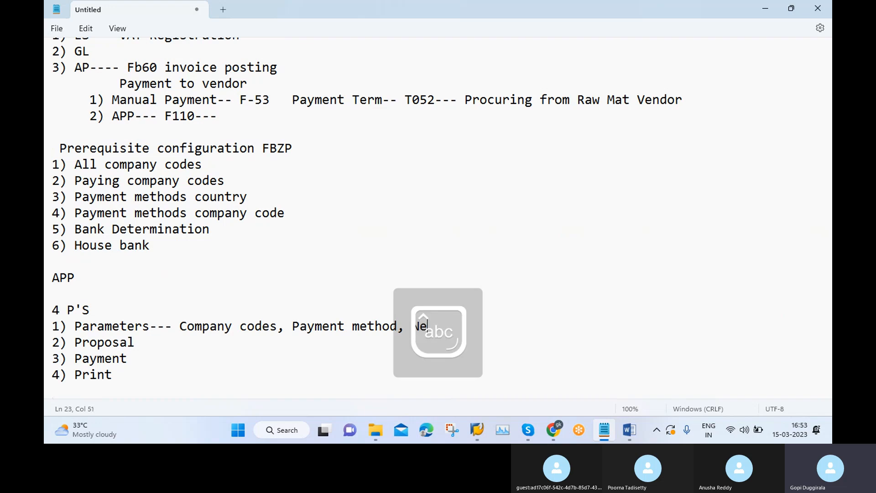
{"action": "type", "text": "osting period"}
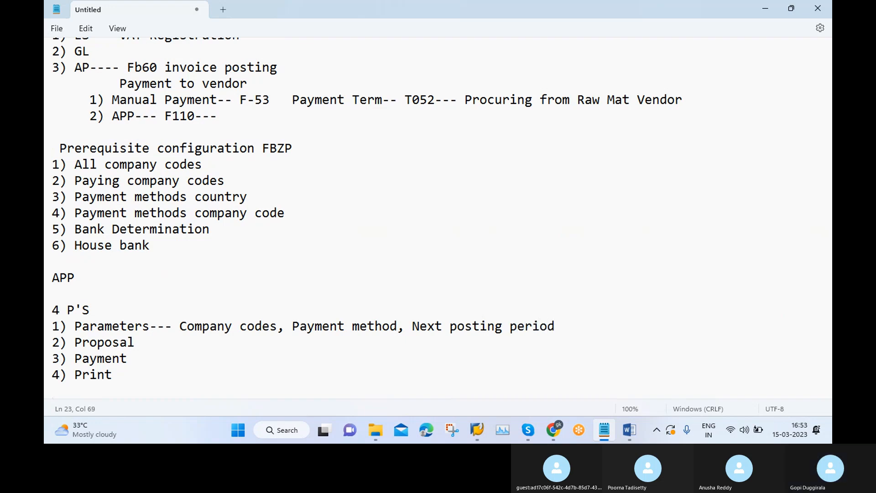
Step: Append ", vendors" after "Next posting period" on the Parameters line
{"action": "left_click_drag", "start_coordinate": [412, 327], "coordinate": [577, 328]}
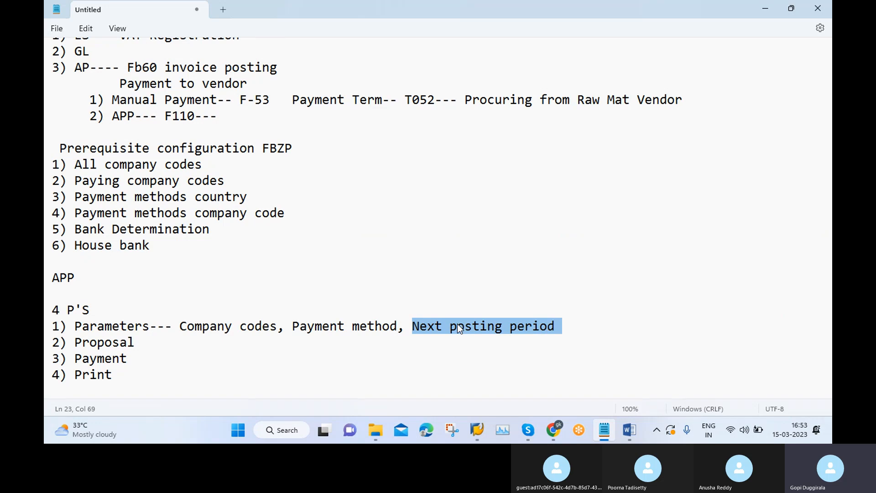
{"action": "left_click", "coordinate": [573, 325]}
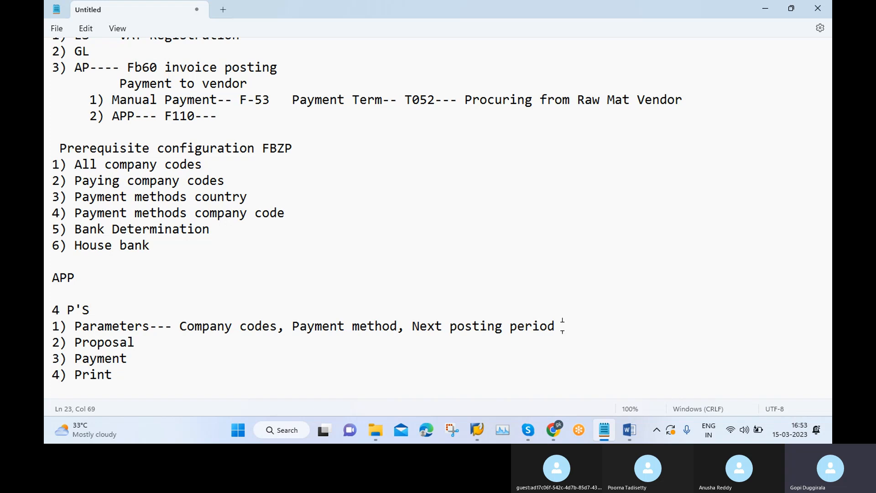
{"action": "key", "text": "BackSpace"}
{"action": "type", "text": ", vendors"}
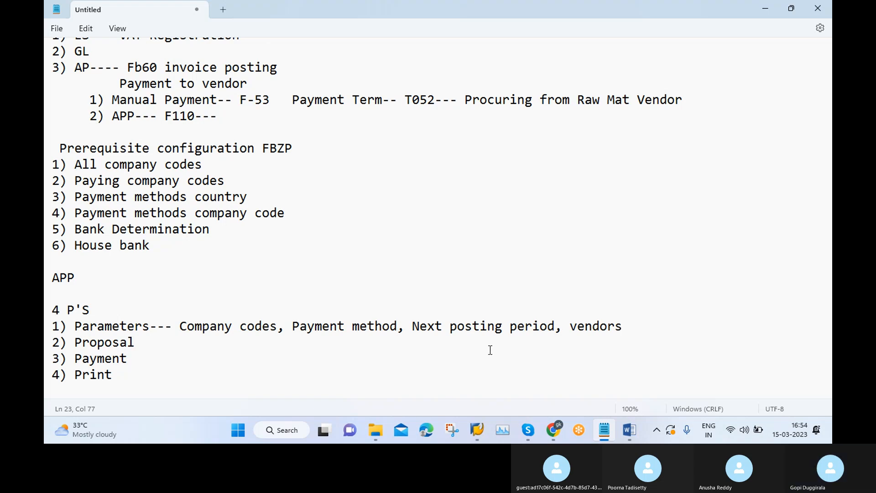
Step: Append "--- Proposal" to the Proposal line of the 4 P'S list
{"action": "left_click", "coordinate": [162, 346]}
{"action": "type", "text": "---"}
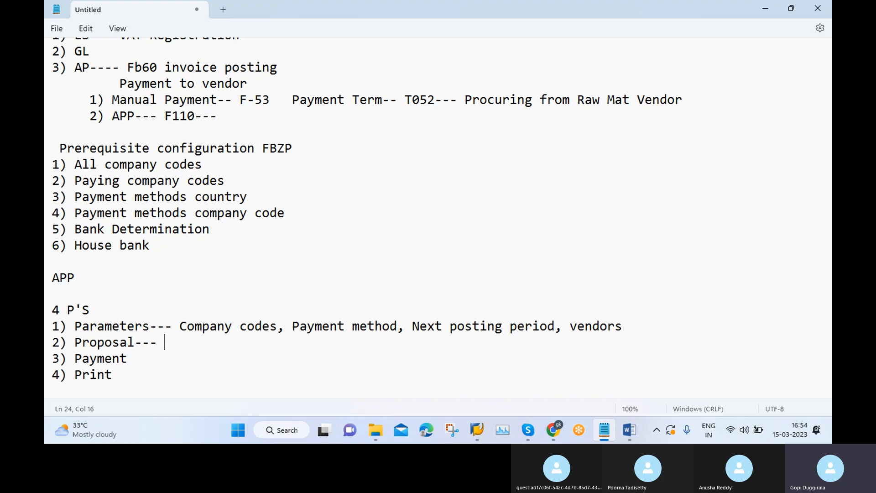
{"action": "key", "text": "Caps_Lock"}
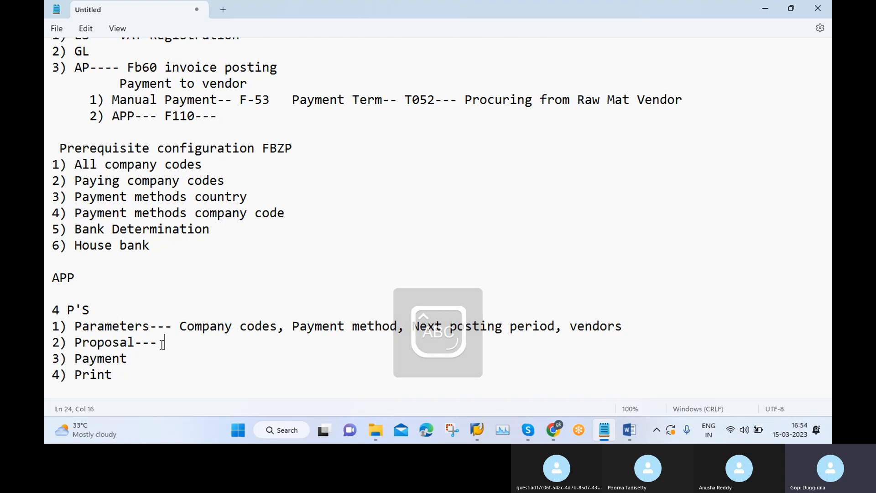
{"action": "type", "text": "P"}
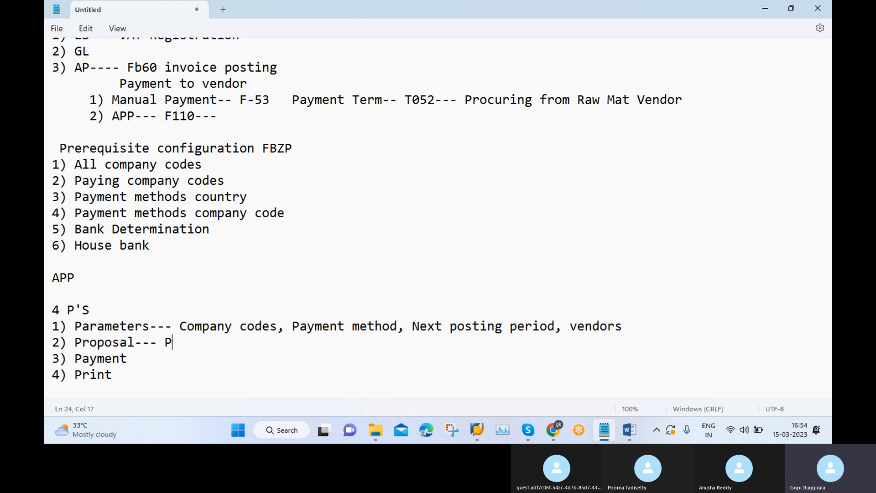
{"action": "key", "text": "Caps_Lock"}
{"action": "type", "text": "ropsal"}
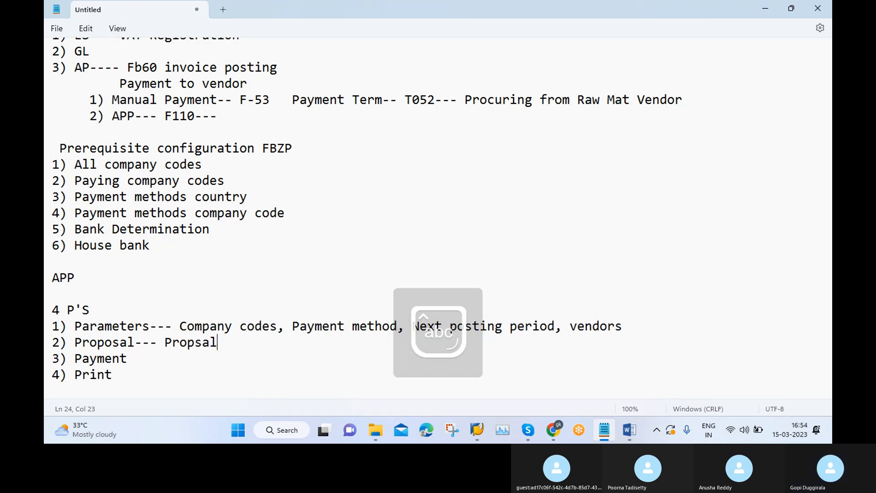
{"action": "key", "text": "BackSpace"}
{"action": "key", "text": "BackSpace"}
{"action": "key", "text": "BackSpace"}
{"action": "key", "text": "BackSpace"}
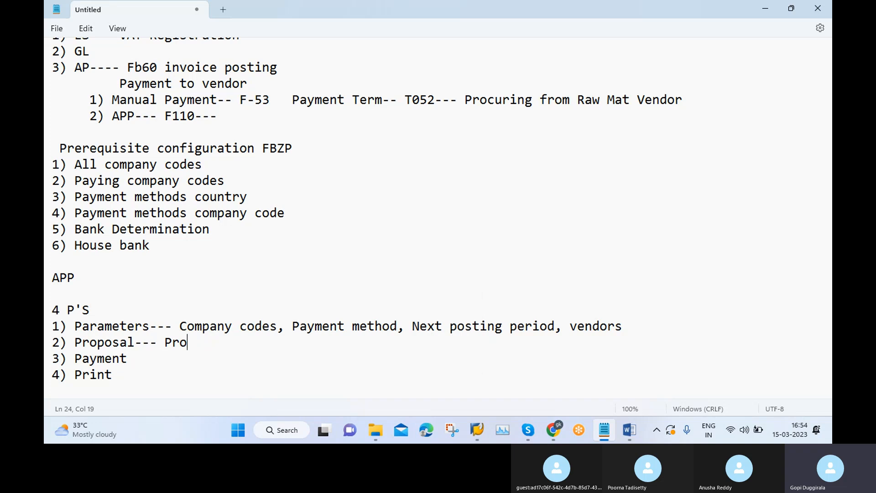
{"action": "type", "text": "posal"}
Step: Continue the Proposal line with "-- Cross check"
{"action": "type", "text": "--"}
{"action": "key", "text": "Caps_Lock"}
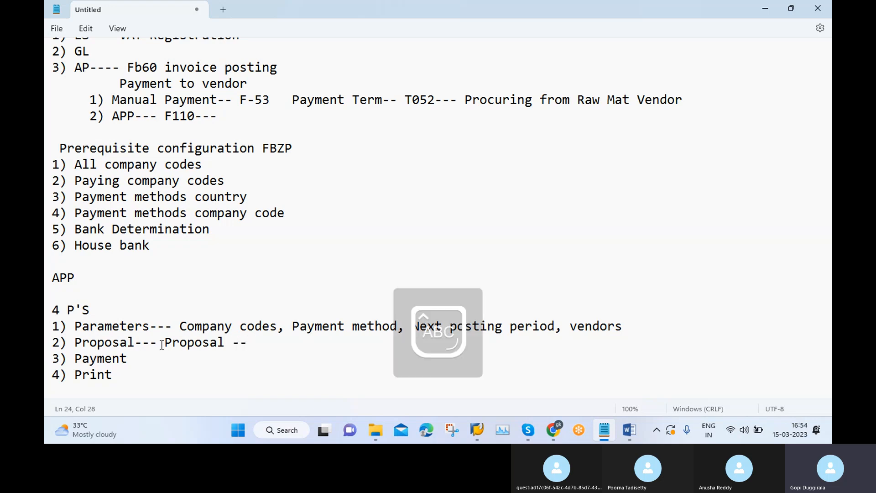
{"action": "type", "text": "C"}
{"action": "key", "text": "Caps_Lock"}
{"action": "type", "text": "ross "}
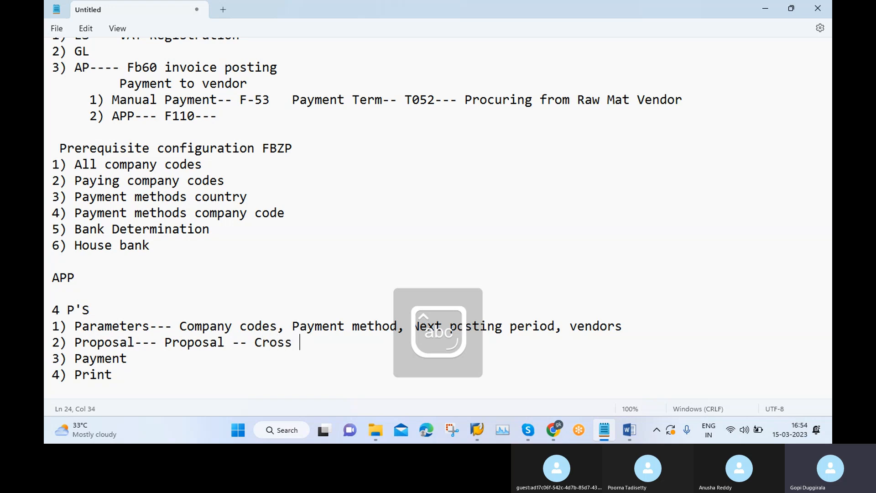
{"action": "type", "text": "check"}
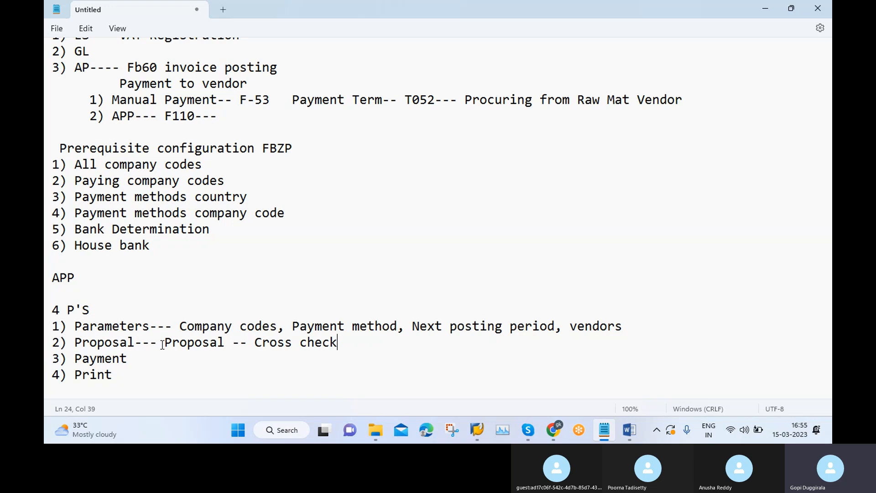
Step: Append "--- Vendor" to the Payment line and "--" to the Print line of the 4 P'S list
{"action": "left_click", "coordinate": [144, 363]}
{"action": "type", "text": "---"}
{"action": "key", "text": "Caps_Lock"}
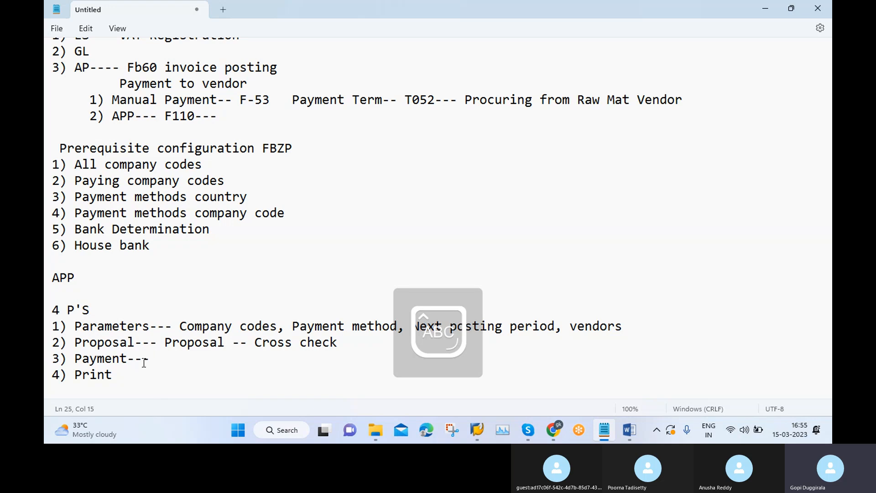
{"action": "type", "text": "V"}
{"action": "key", "text": "Caps_Lock"}
{"action": "type", "text": "enod"}
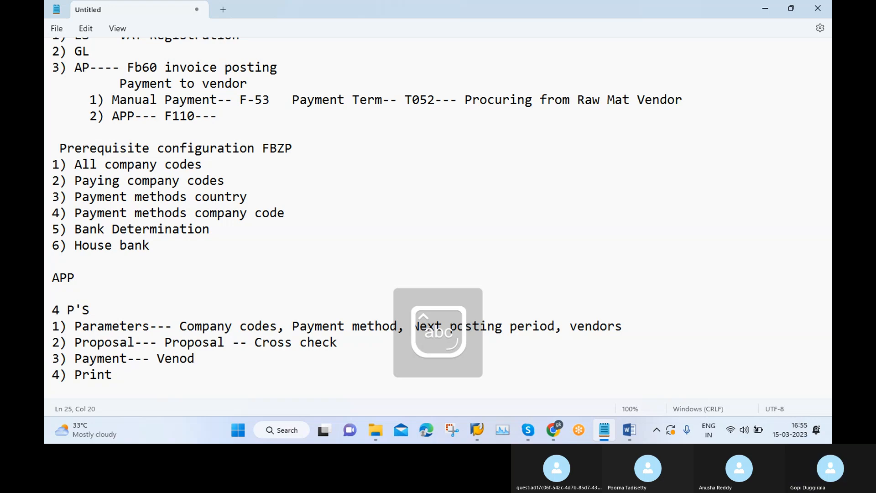
{"action": "key", "text": "BackSpace"}
{"action": "key", "text": "BackSpace"}
{"action": "type", "text": "dor"}
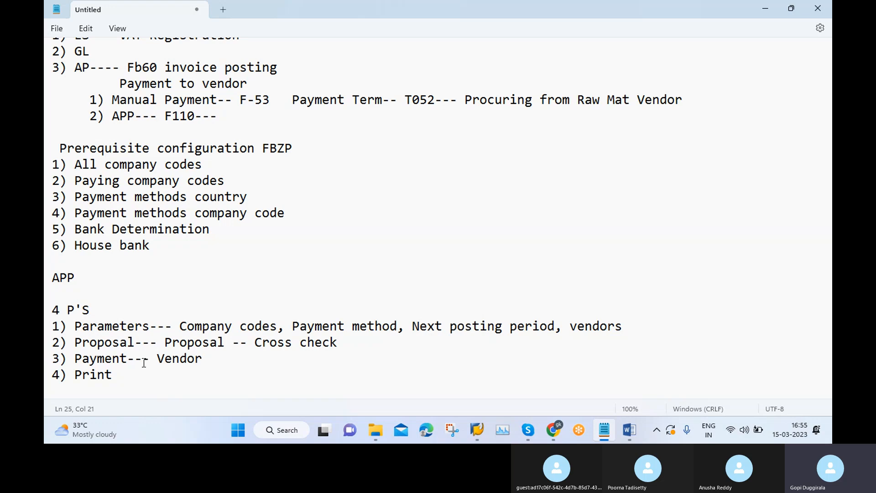
{"action": "left_click", "coordinate": [130, 379]}
{"action": "type", "text": "--"}
Step: Switch to the SAP session and run transaction FBZP to maintain the payment program
{"action": "mouse_move", "coordinate": [489, 431]}
{"action": "left_click", "coordinate": [518, 368]}
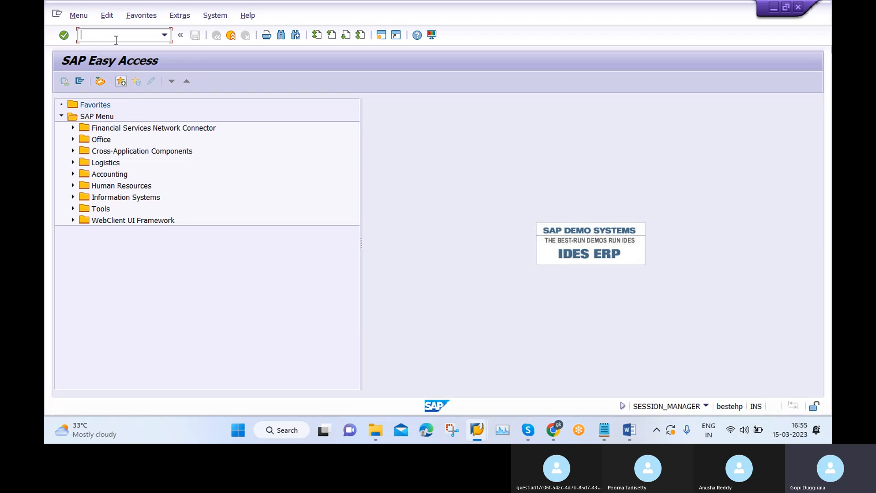
{"action": "type", "text": "FBZP"}
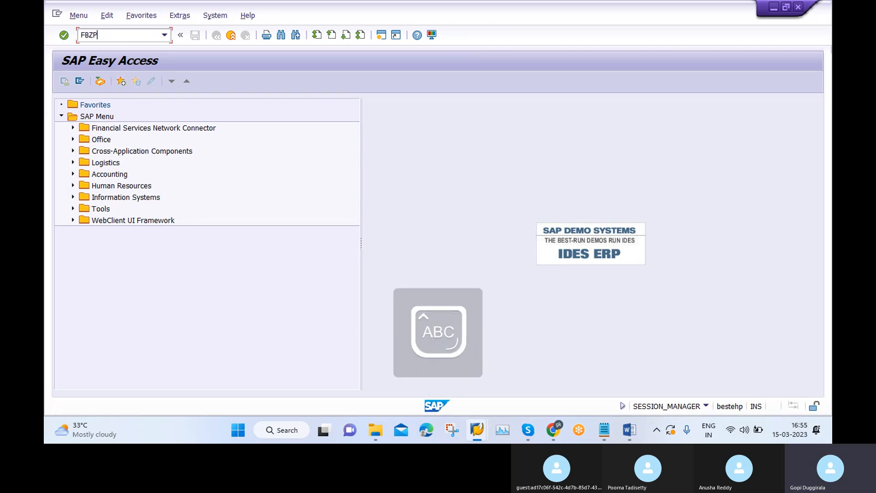
{"action": "key", "text": "Return"}
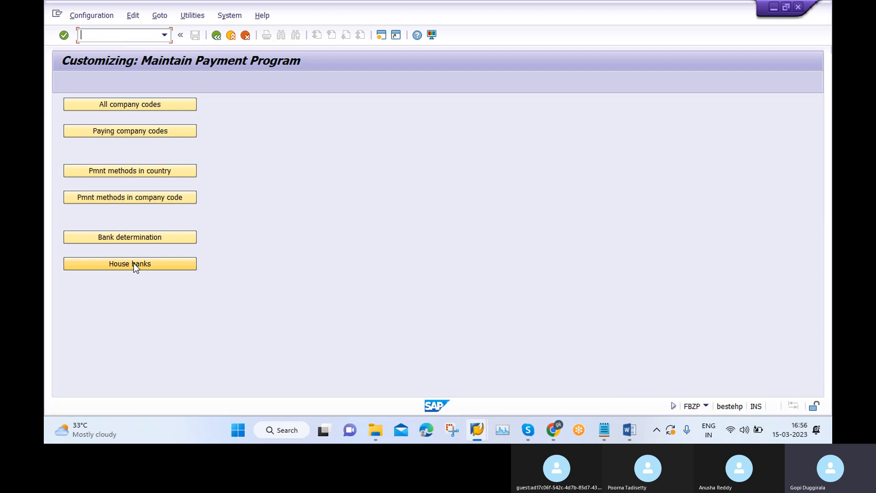
Step: Open the settings for all company codes and create a new entry for company code AYAN
{"action": "left_click", "coordinate": [125, 105]}
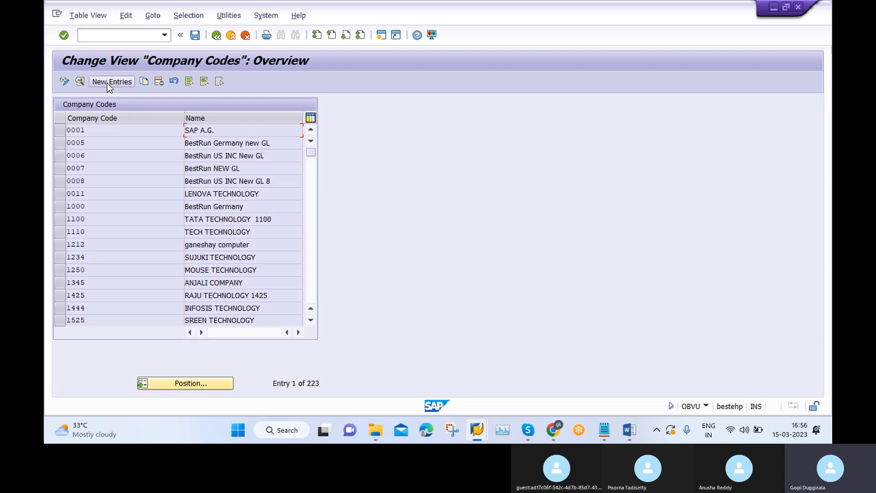
{"action": "left_click", "coordinate": [108, 83]}
{"action": "type", "text": "AYAN"}
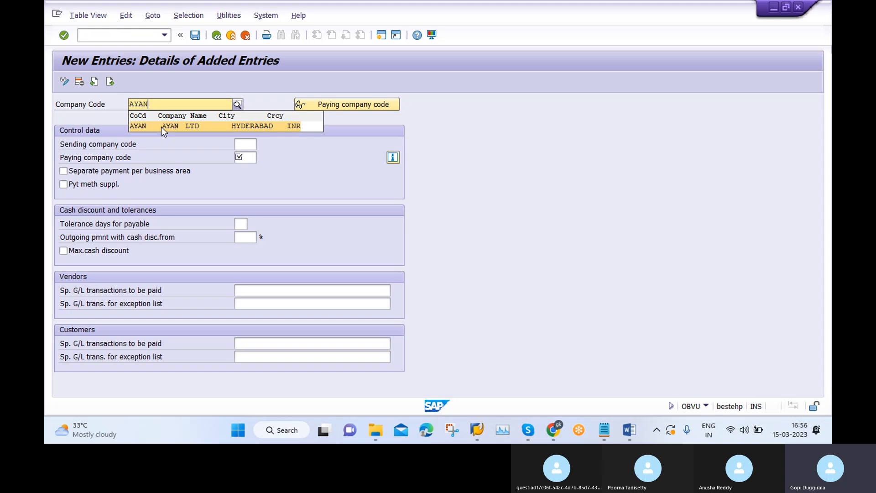
{"action": "left_click", "coordinate": [161, 127]}
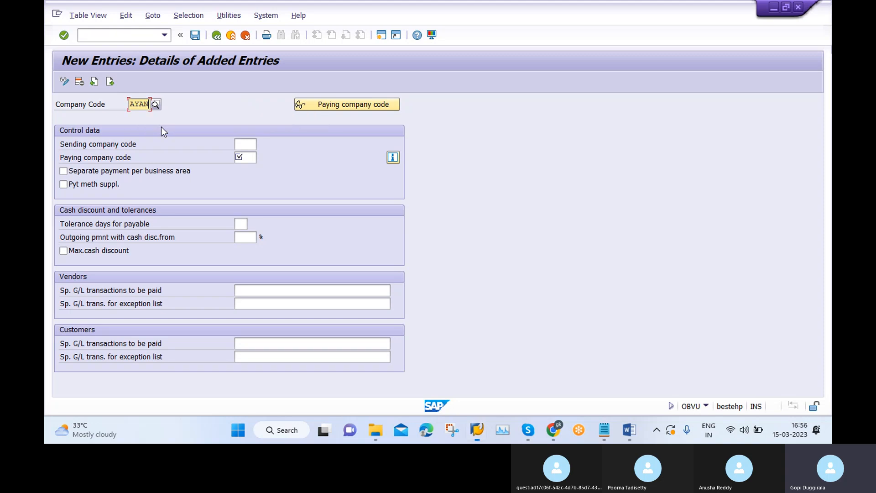
Step: Set both the sending company code and the paying company code to AYAN
{"action": "left_click", "coordinate": [245, 144]}
{"action": "type", "text": "AYAN"}
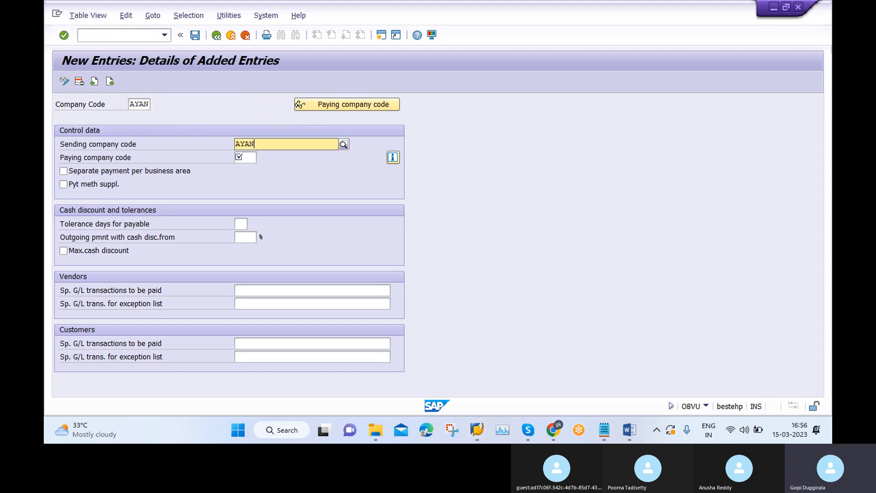
{"action": "left_click", "coordinate": [269, 164]}
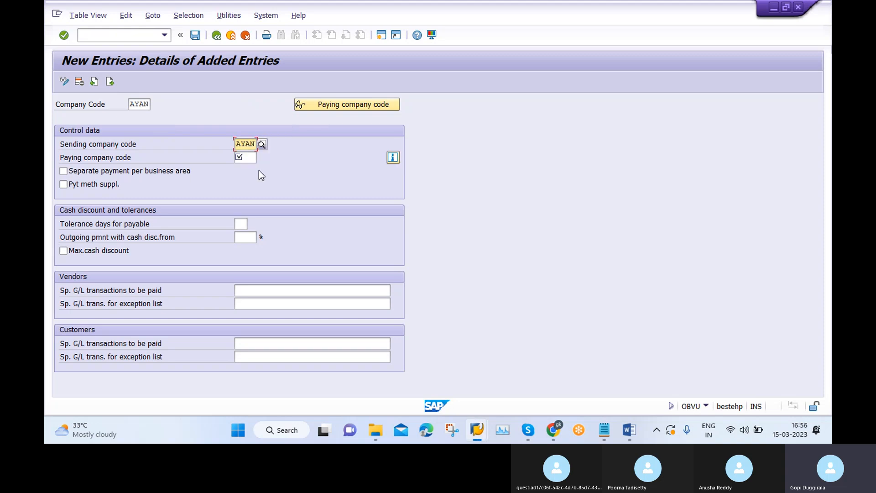
{"action": "left_click", "coordinate": [245, 157]}
{"action": "type", "text": "AYAN"}
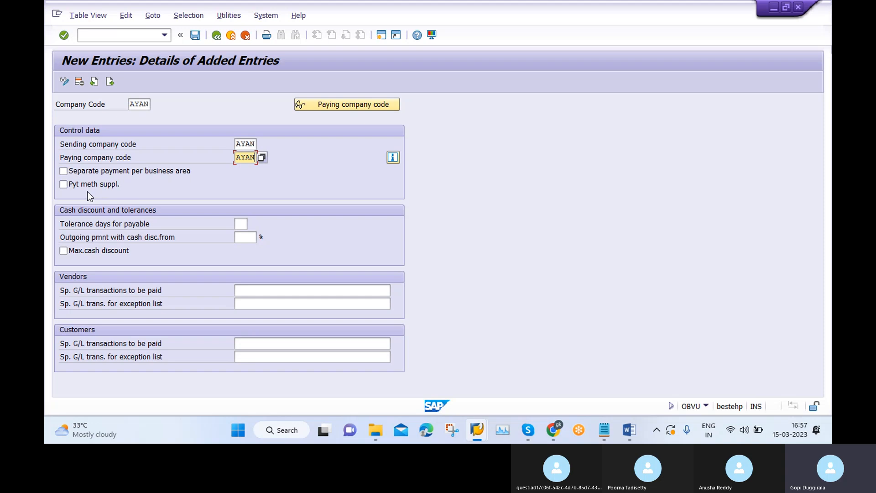
Step: Set the special G/L transactions to be paid to AF for both vendors and customers
{"action": "left_click", "coordinate": [240, 224]}
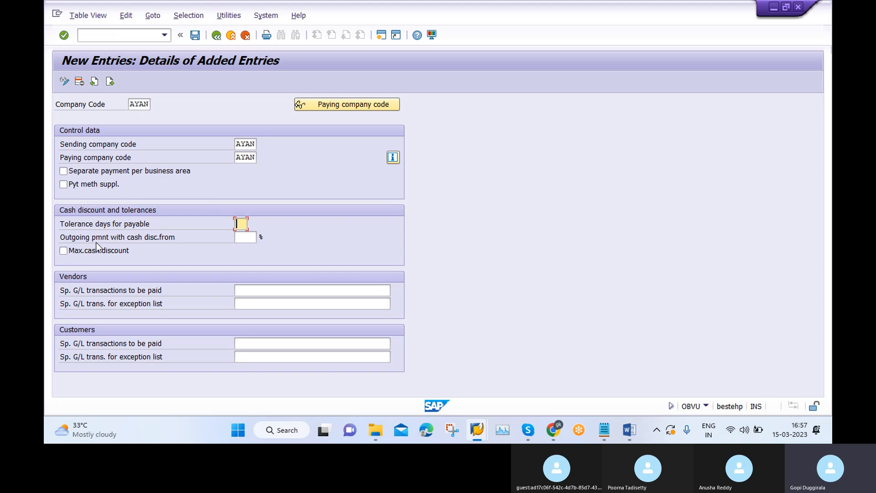
{"action": "left_click", "coordinate": [263, 288]}
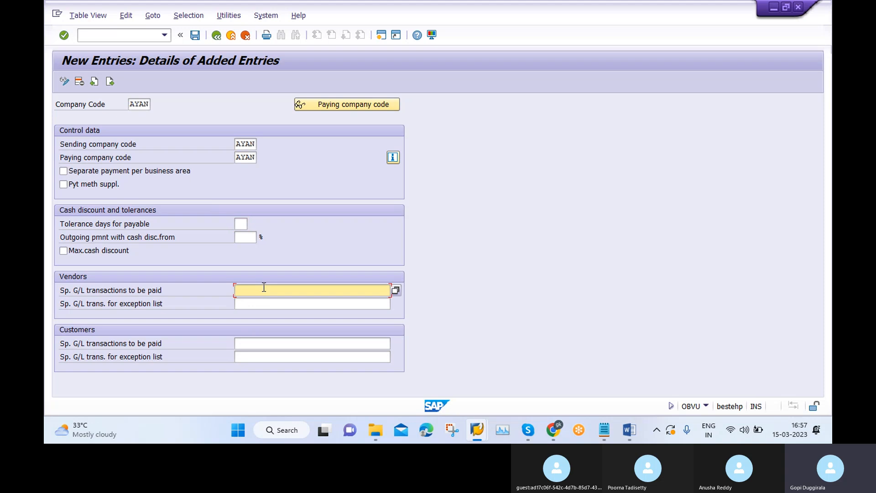
{"action": "type", "text": "AF"}
{"action": "left_click", "coordinate": [253, 343]}
{"action": "type", "text": "AF"}
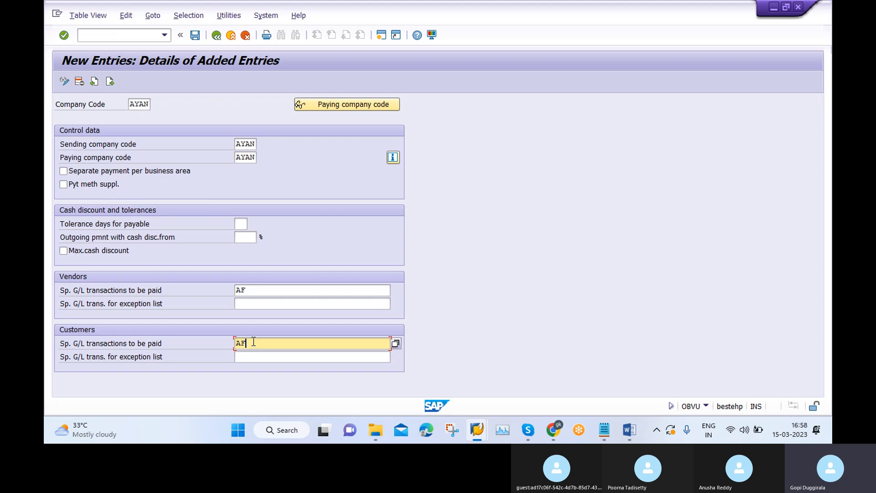
Step: Examine the vendors' special G/L indicator list, especially entries A and F, and close it without choosing a value
{"action": "left_click", "coordinate": [318, 290]}
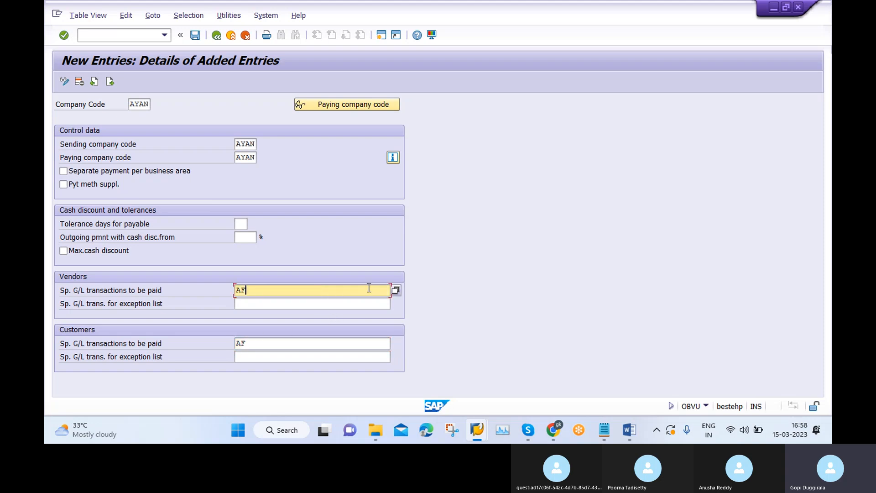
{"action": "left_click", "coordinate": [396, 291]}
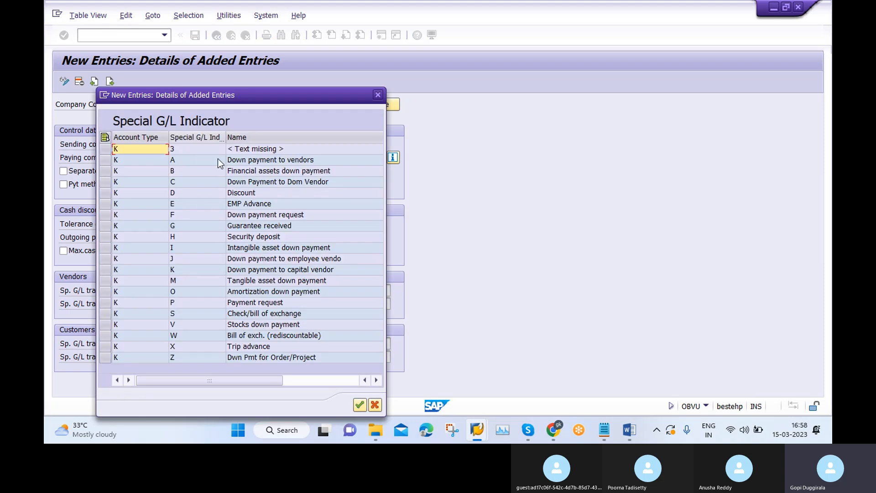
{"action": "left_click_drag", "start_coordinate": [314, 101], "coordinate": [586, 68]}
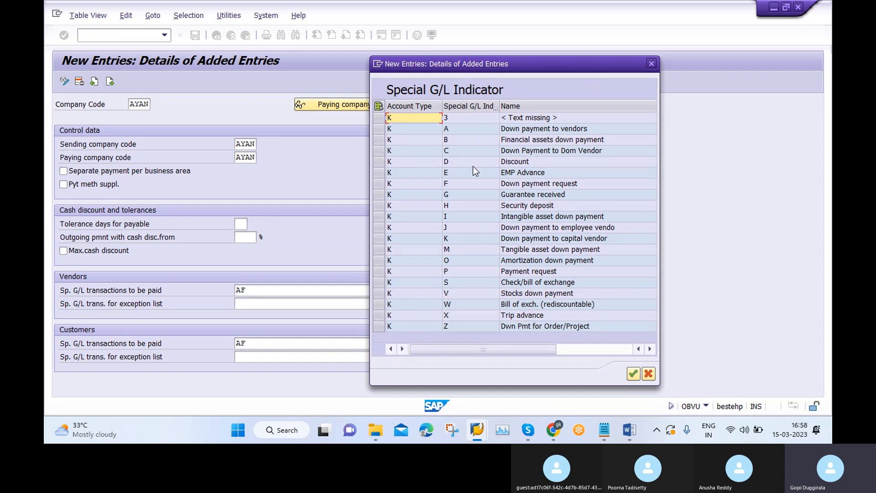
{"action": "scroll", "coordinate": [538, 261], "scroll_direction": "right", "scroll_amount": 1}
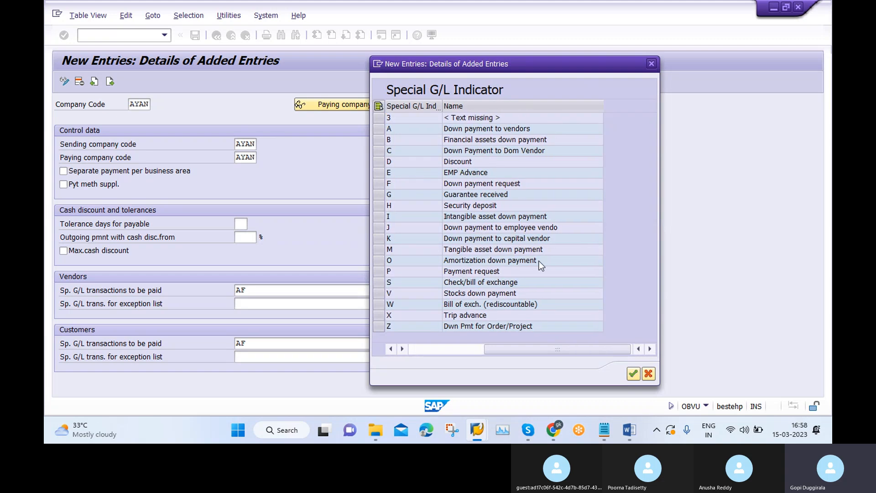
{"action": "scroll", "coordinate": [532, 277], "scroll_direction": "left", "scroll_amount": 1}
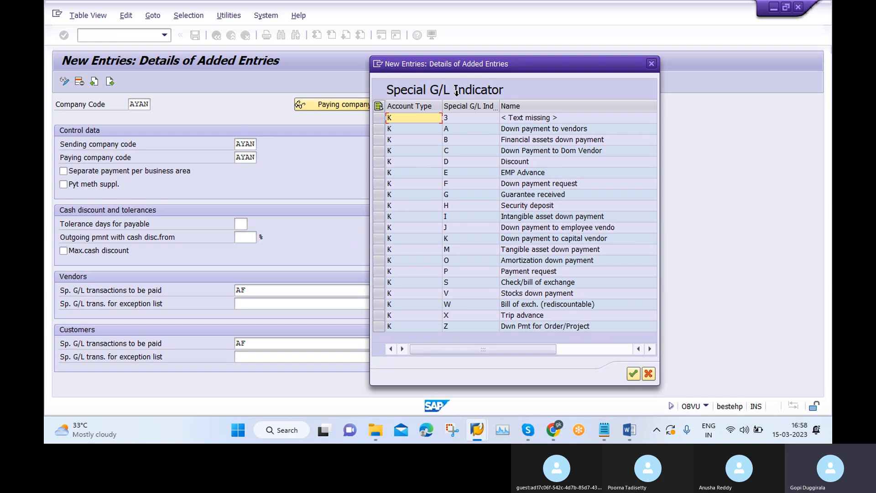
{"action": "left_click", "coordinate": [461, 132]}
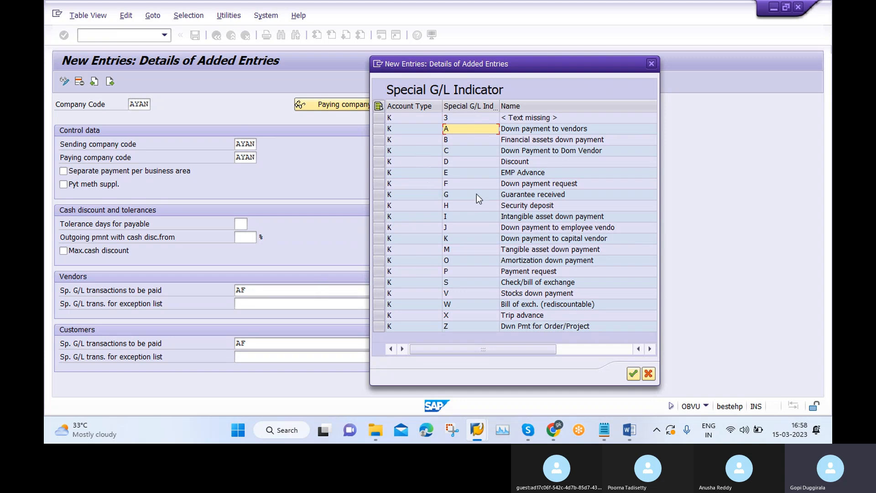
{"action": "left_click", "coordinate": [468, 184]}
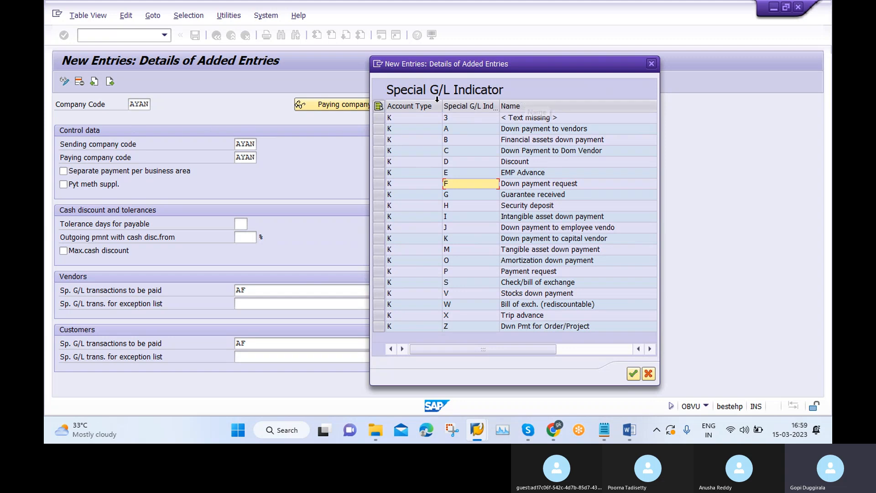
{"action": "left_click", "coordinate": [459, 129]}
{"action": "left_click", "coordinate": [453, 185]}
{"action": "left_click", "coordinate": [651, 64]}
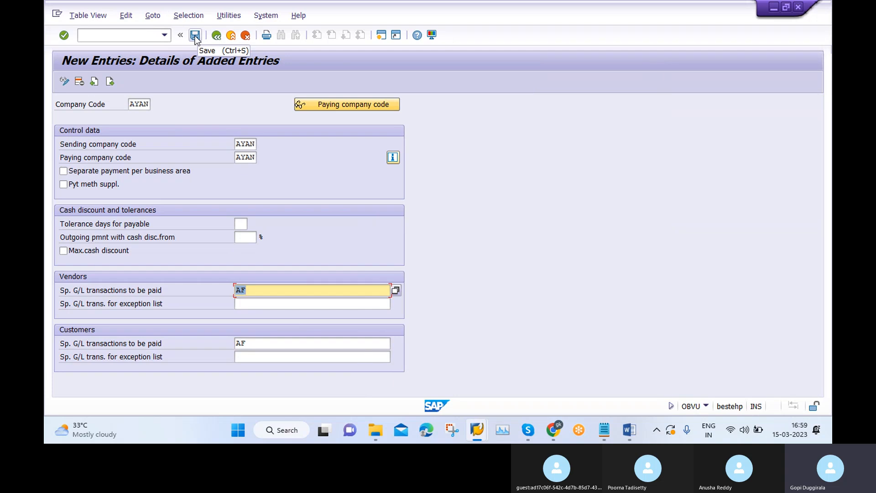
Step: Read the help on valid paying company codes, highlight the rule about same country and currencies, and close the help
{"action": "left_click", "coordinate": [392, 160]}
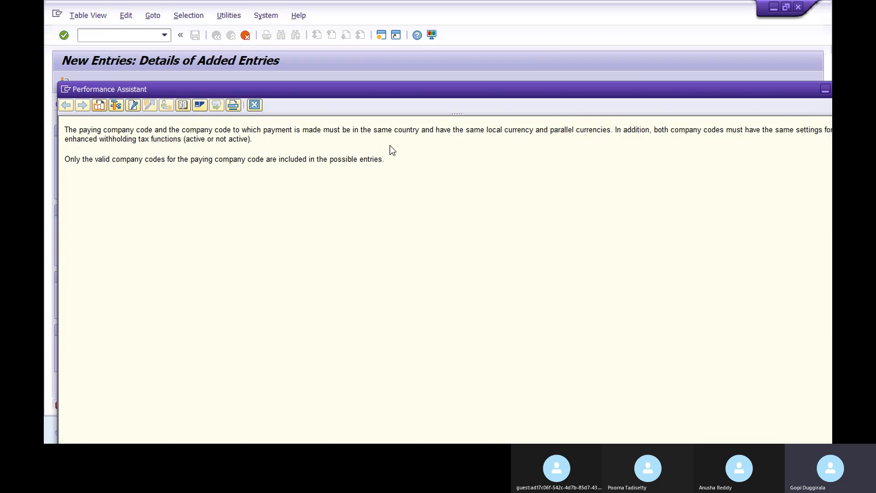
{"action": "left_click_drag", "start_coordinate": [654, 92], "coordinate": [662, 65]}
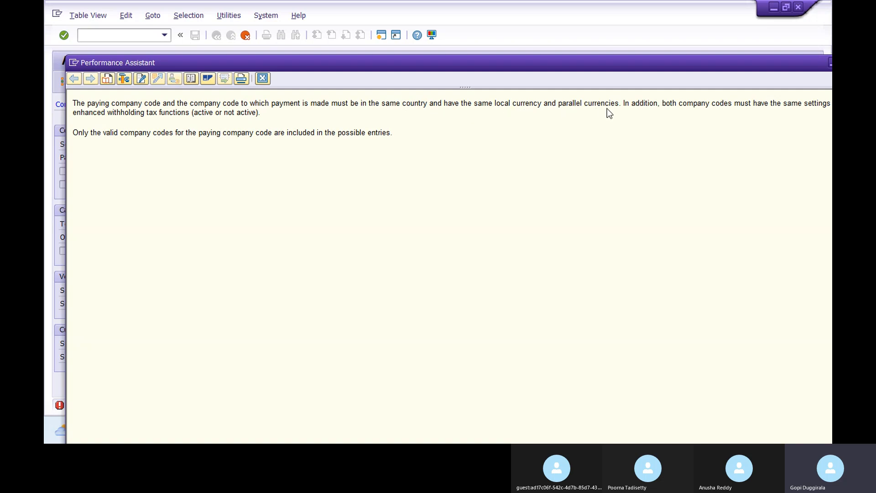
{"action": "left_click_drag", "start_coordinate": [621, 108], "coordinate": [298, 104]}
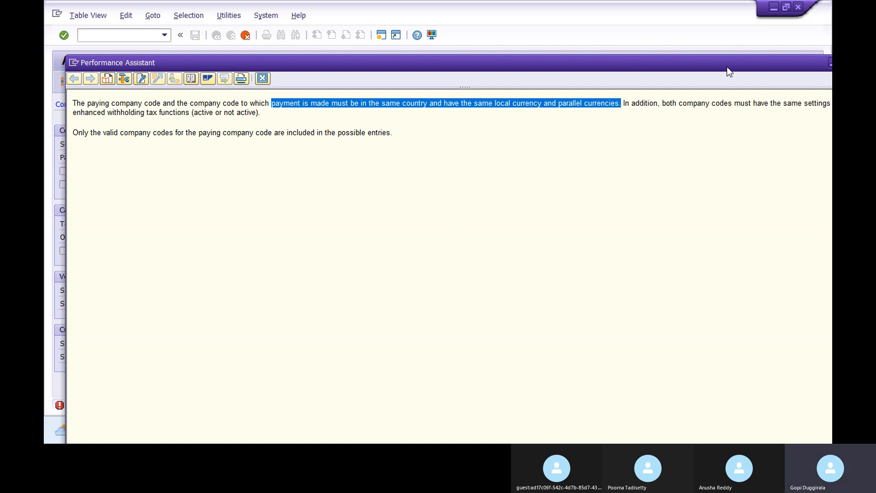
{"action": "left_click_drag", "start_coordinate": [728, 66], "coordinate": [589, 64]}
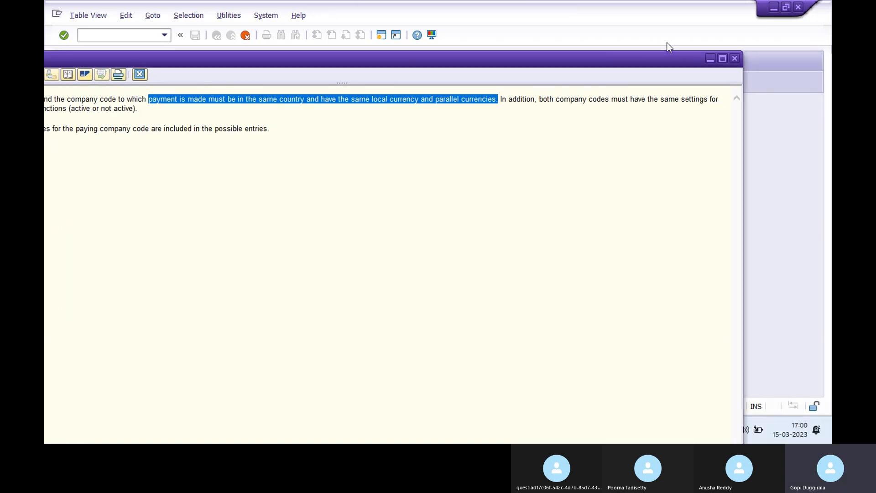
{"action": "left_click", "coordinate": [735, 59]}
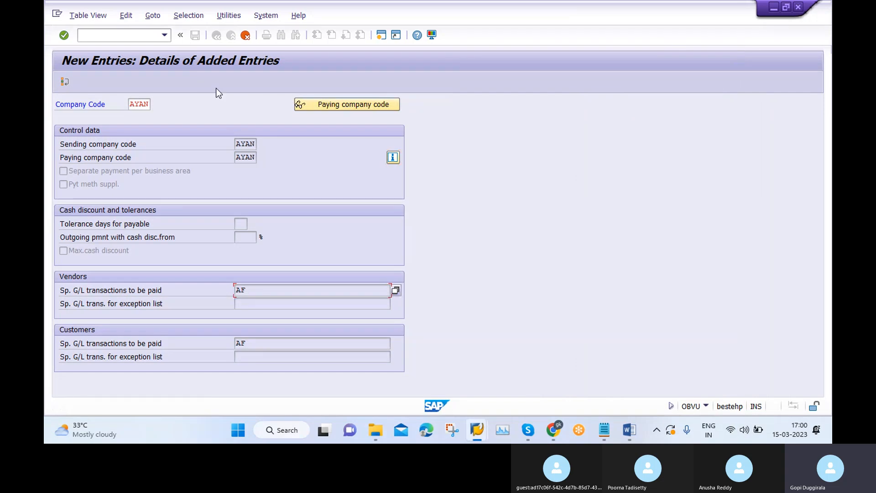
Step: Discard the unsaved new entry for company code AYAN and return to the company codes overview
{"action": "key", "text": "Return"}
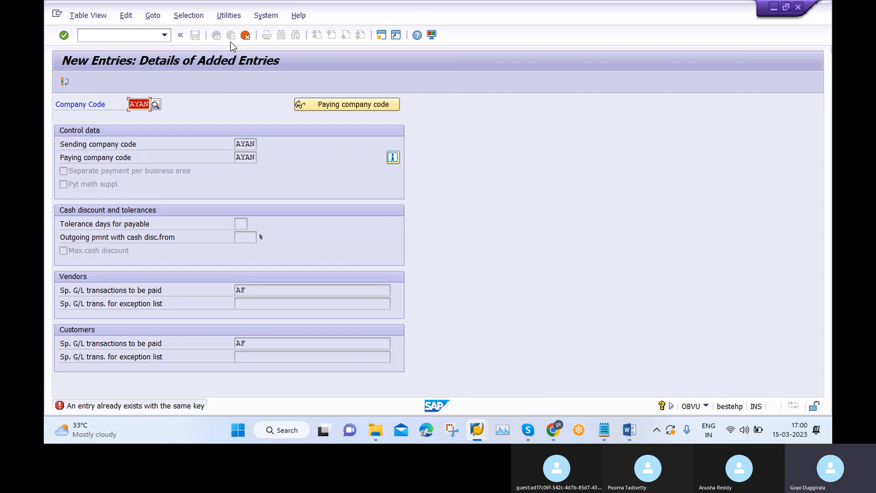
{"action": "left_click", "coordinate": [246, 36]}
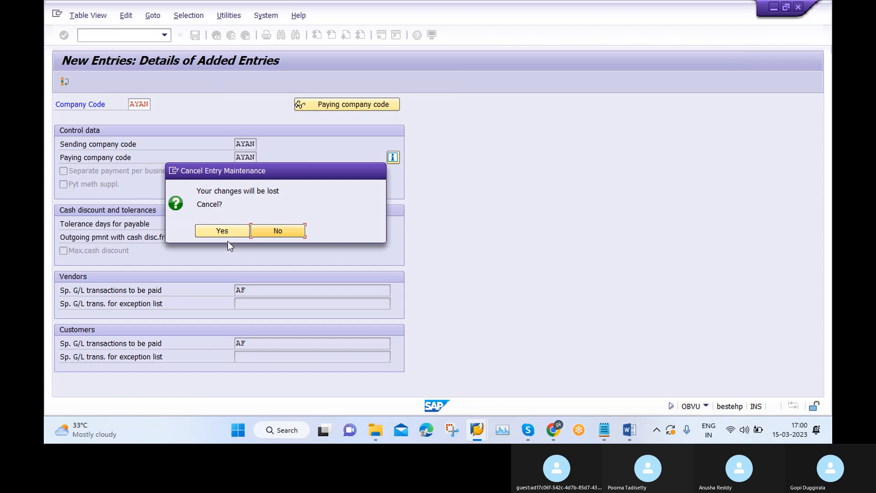
{"action": "left_click", "coordinate": [228, 235]}
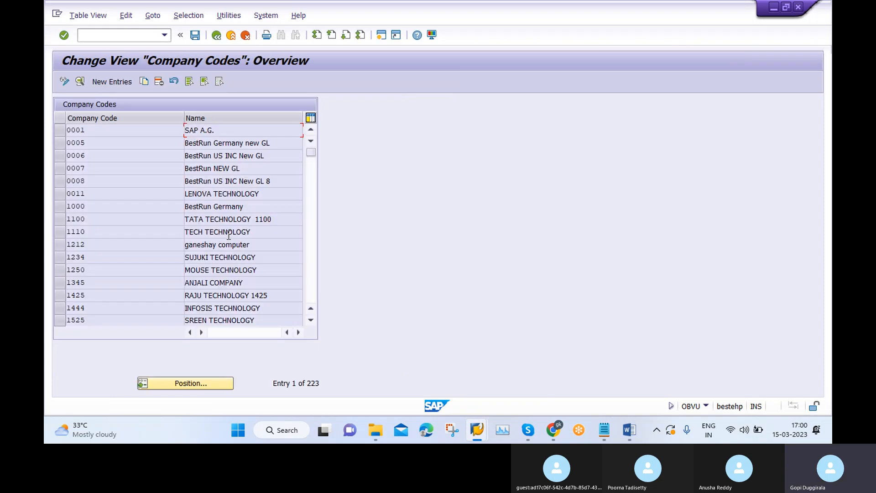
Step: Find company code AYAN in the overview, review its existing payment settings, and return to the payment program customizing screen
{"action": "left_click", "coordinate": [178, 383]}
{"action": "type", "text": "A"}
{"action": "left_click", "coordinate": [189, 192]}
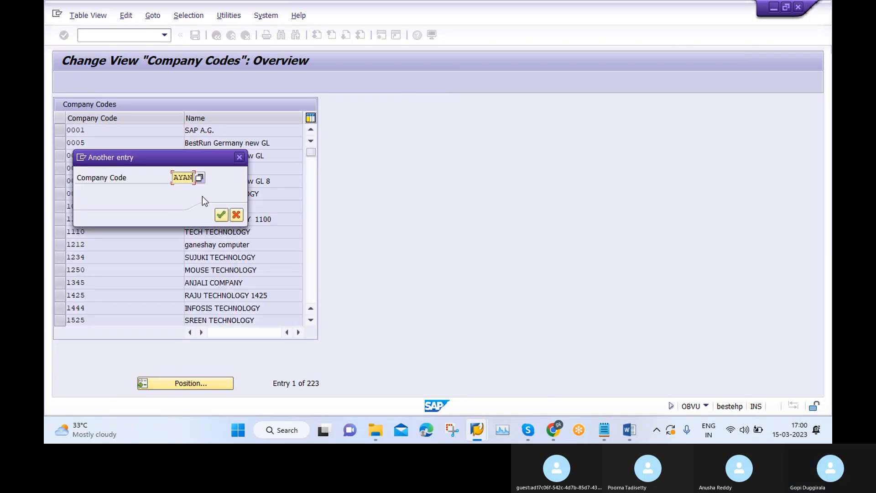
{"action": "left_click", "coordinate": [221, 215]}
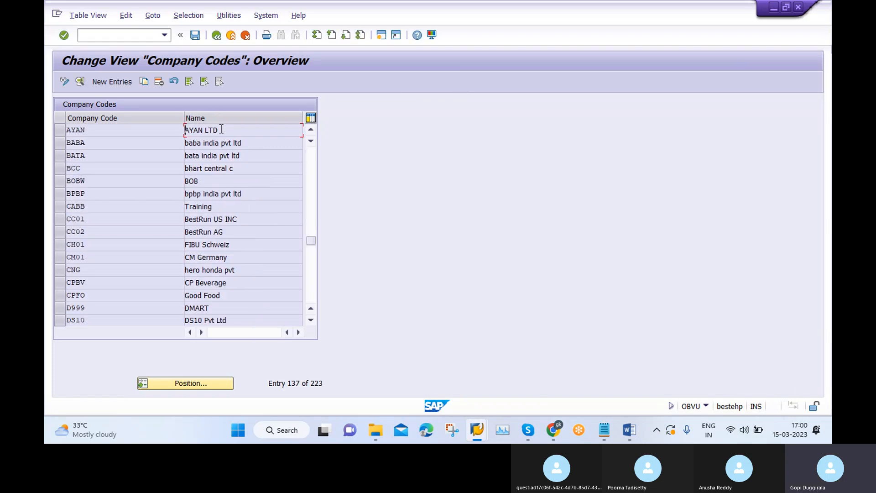
{"action": "double_click", "coordinate": [223, 129]}
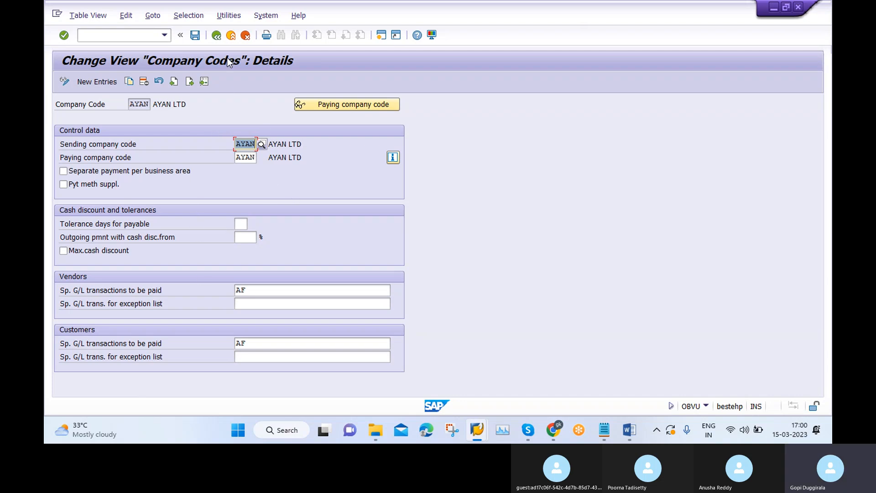
{"action": "left_click", "coordinate": [217, 35]}
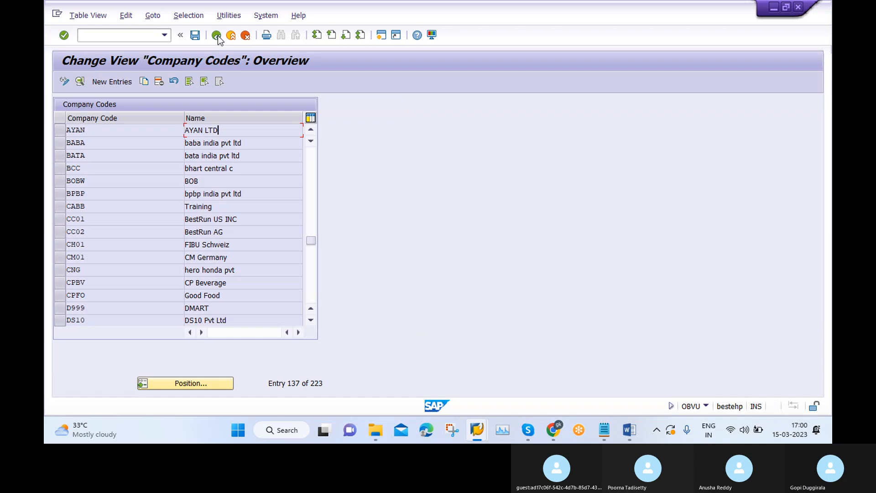
{"action": "left_click", "coordinate": [217, 35]}
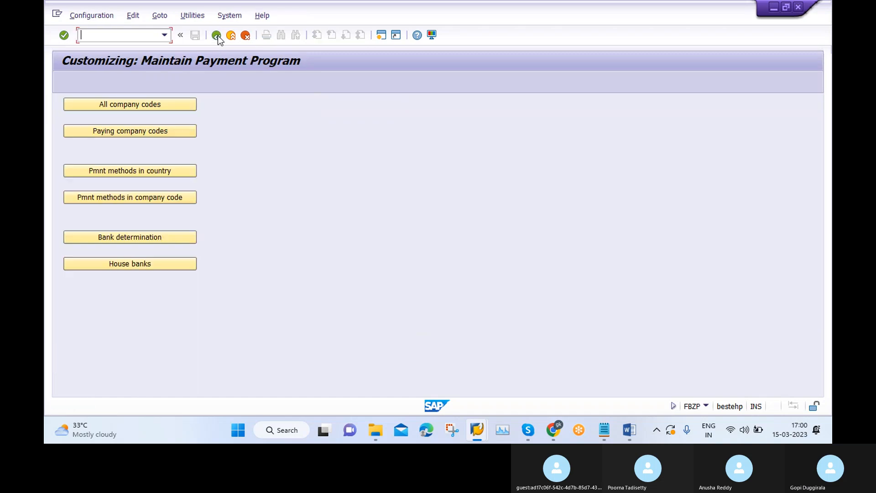
Step: Find AYAN among the paying company codes, review its minimum incoming and outgoing payment amounts, and return to the customizing screen
{"action": "left_click", "coordinate": [160, 132]}
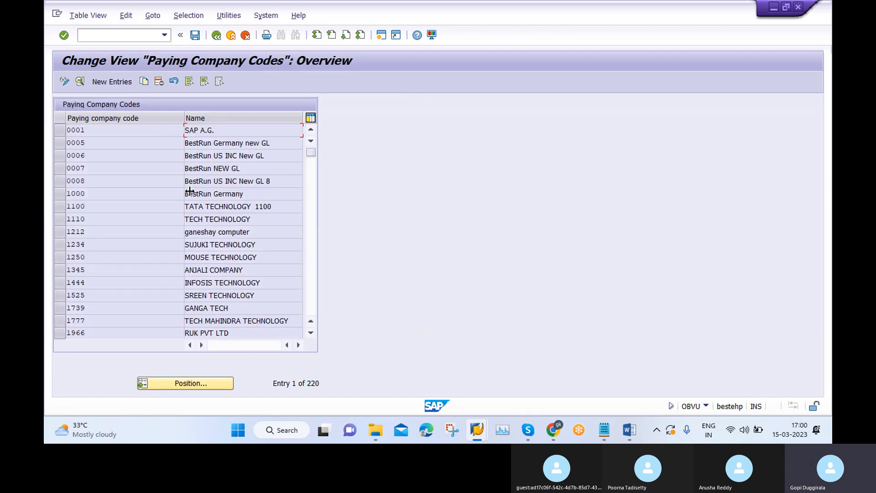
{"action": "left_click", "coordinate": [195, 382]}
{"action": "type", "text": "AYAN"}
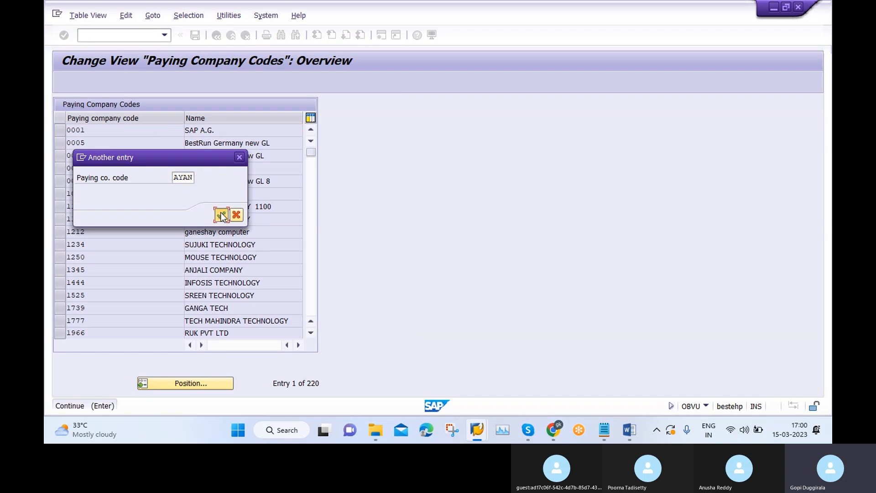
{"action": "left_click", "coordinate": [221, 215]}
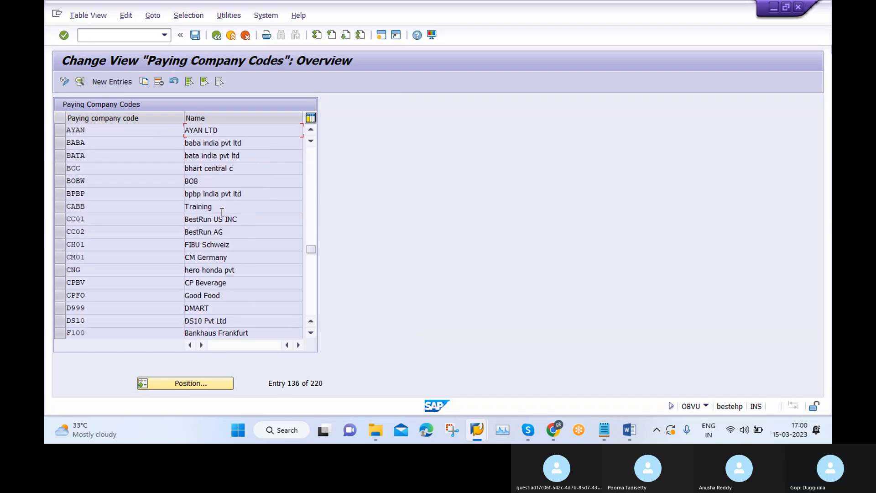
{"action": "double_click", "coordinate": [141, 130]}
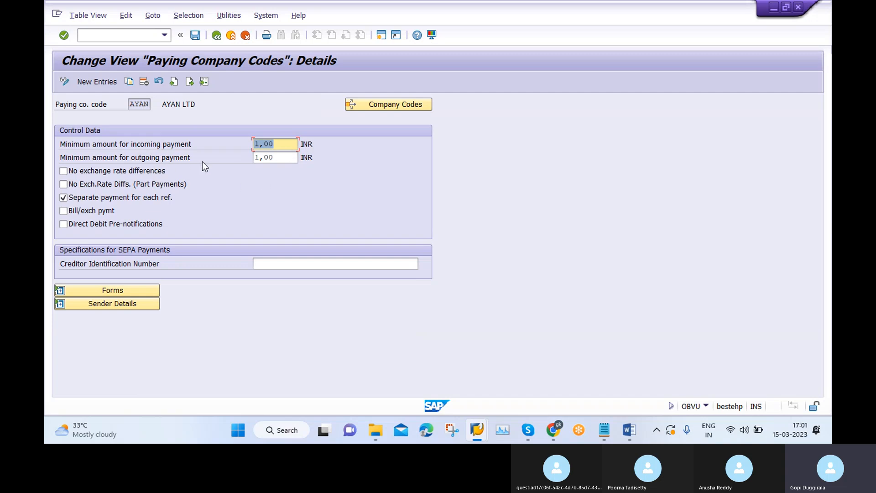
{"action": "left_click", "coordinate": [216, 36]}
{"action": "left_click", "coordinate": [217, 36]}
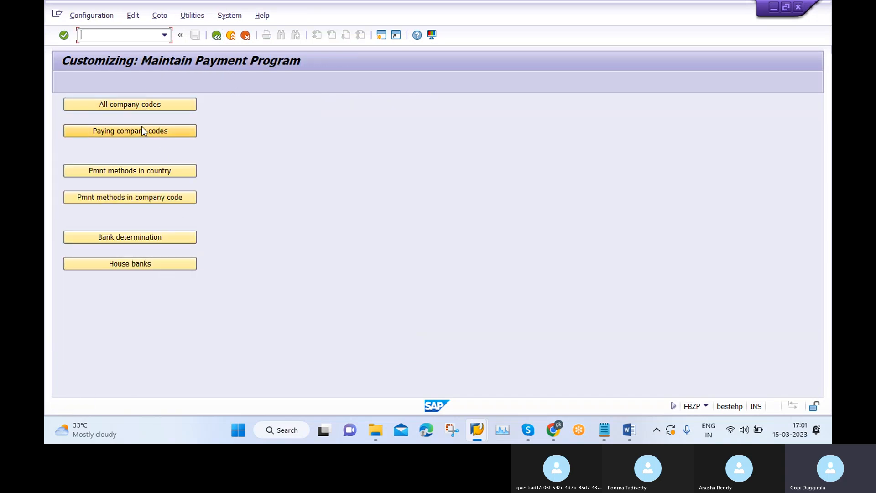
Step: Reopen the paying company code details for AYAN, examine the control data and the payment advice form settings, and return to customizing
{"action": "left_click", "coordinate": [170, 132]}
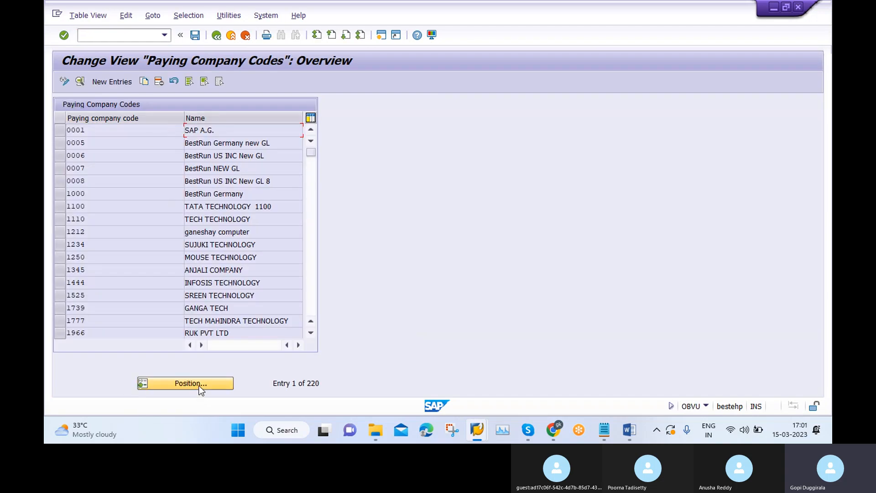
{"action": "left_click", "coordinate": [199, 389]}
{"action": "left_click", "coordinate": [183, 188]}
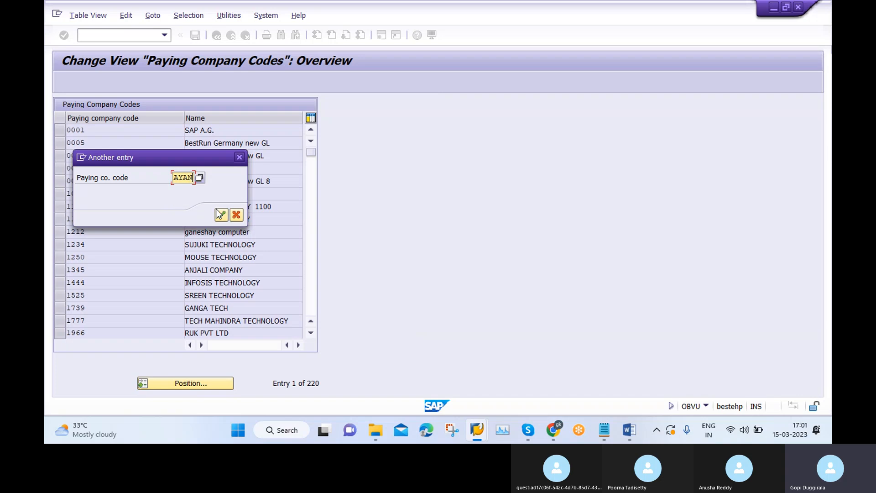
{"action": "left_click", "coordinate": [219, 210]}
{"action": "double_click", "coordinate": [231, 131]}
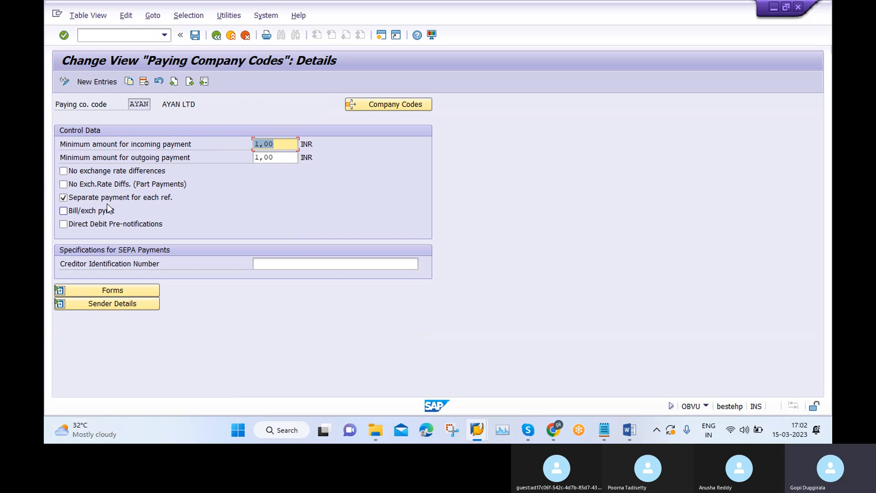
{"action": "left_click", "coordinate": [128, 292]}
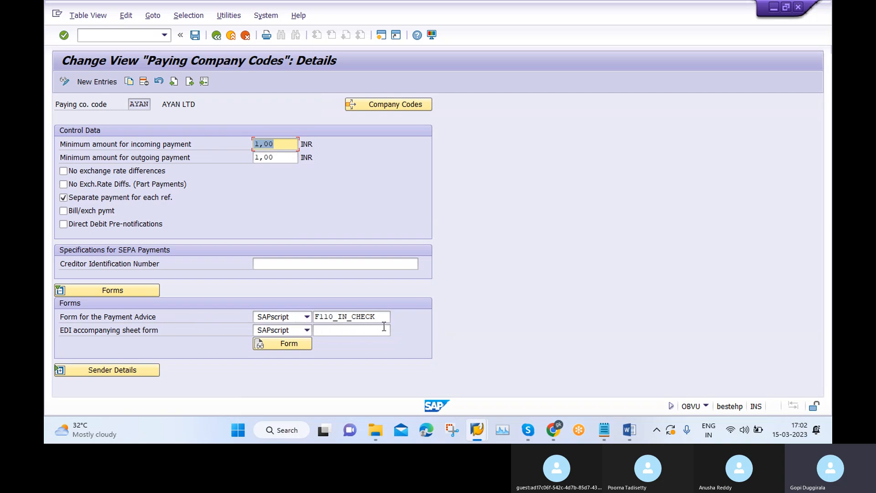
{"action": "left_click", "coordinate": [217, 40]}
{"action": "left_click", "coordinate": [217, 41]}
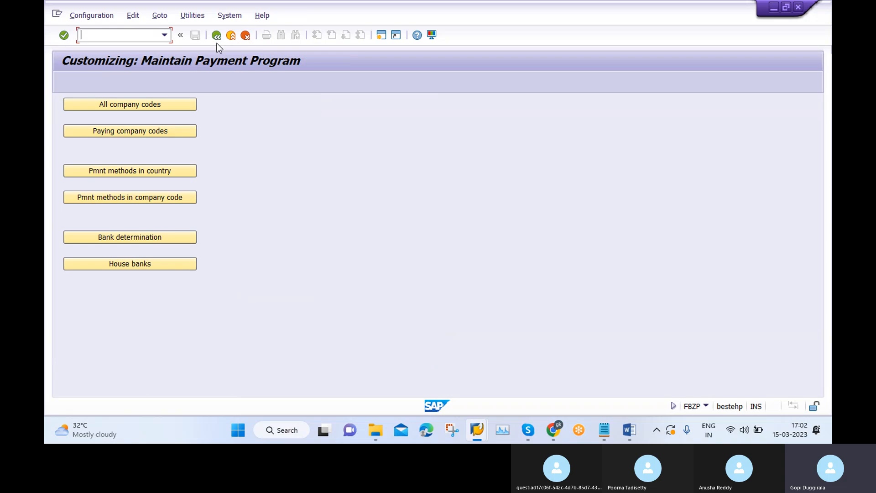
Step: Open the details of payment method T (Bank Transfer) for India in the payment methods per country
{"action": "left_click", "coordinate": [180, 169]}
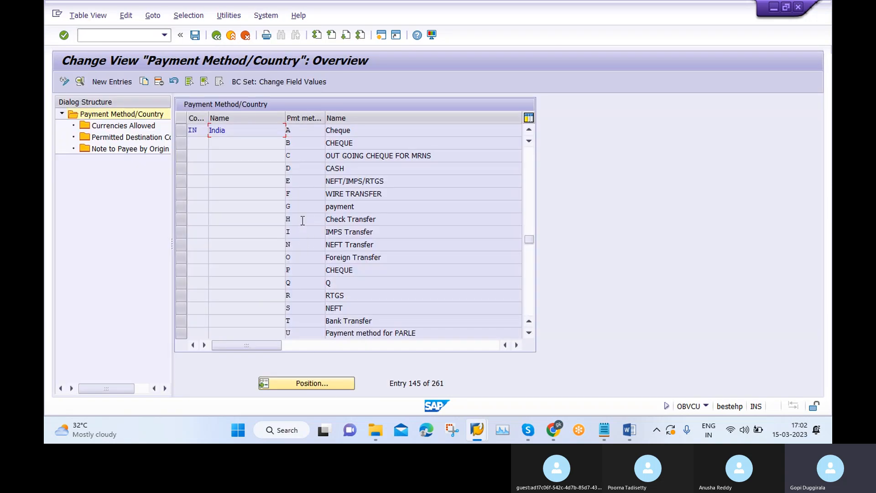
{"action": "left_click", "coordinate": [306, 321]}
{"action": "double_click", "coordinate": [305, 323]}
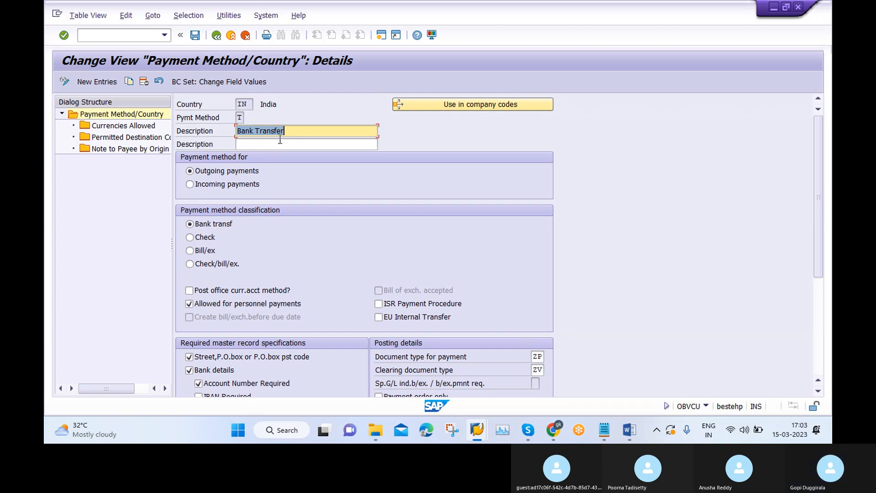
Step: Examine the Bank Transfer method's payment classification, required master record specifications, posting document types, and payment medium program settings
{"action": "left_click", "coordinate": [303, 131]}
{"action": "scroll", "coordinate": [321, 306], "scroll_direction": "down", "scroll_amount": 1}
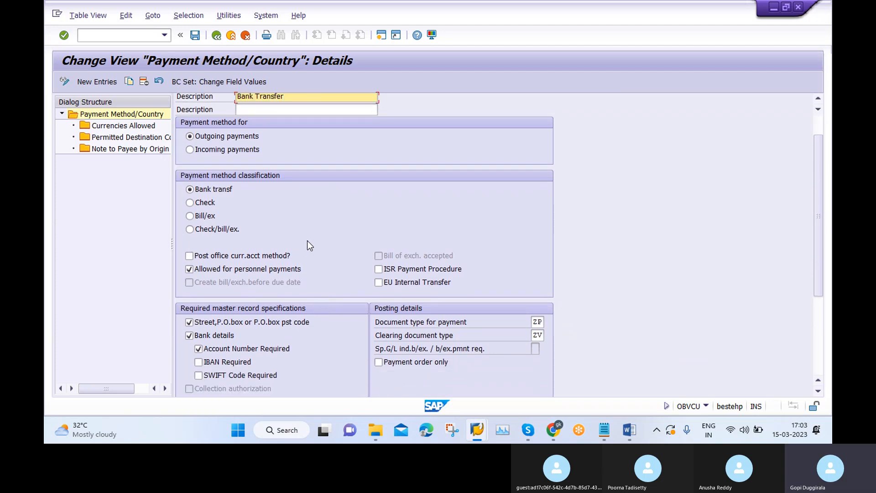
{"action": "scroll", "coordinate": [297, 198], "scroll_direction": "up", "scroll_amount": 1}
{"action": "scroll", "coordinate": [280, 194], "scroll_direction": "up", "scroll_amount": 1}
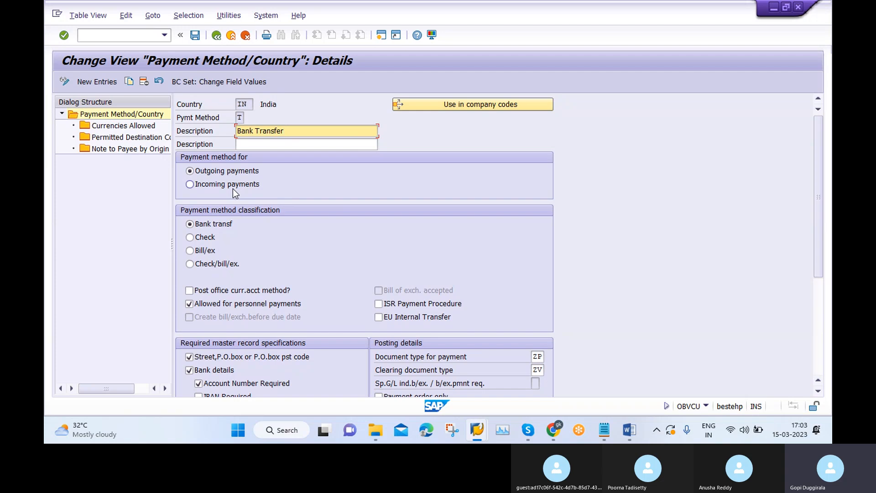
{"action": "scroll", "coordinate": [232, 188], "scroll_direction": "down", "scroll_amount": 3}
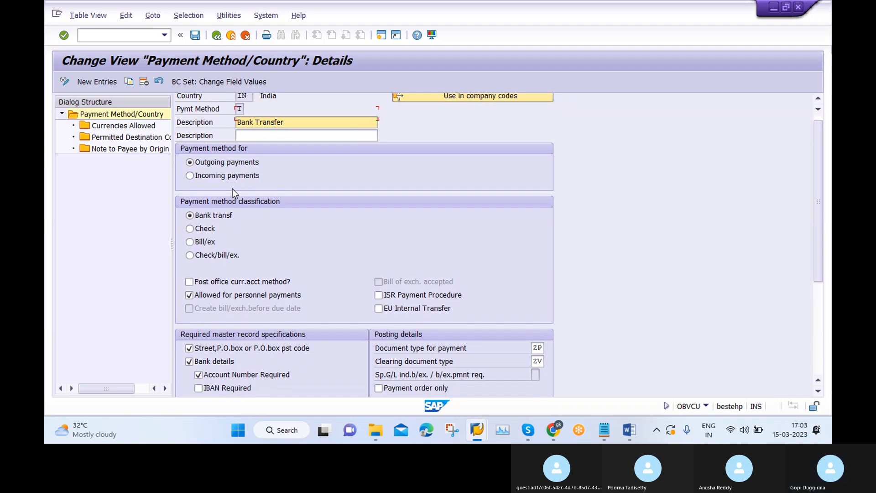
{"action": "scroll", "coordinate": [231, 182], "scroll_direction": "down", "scroll_amount": 2}
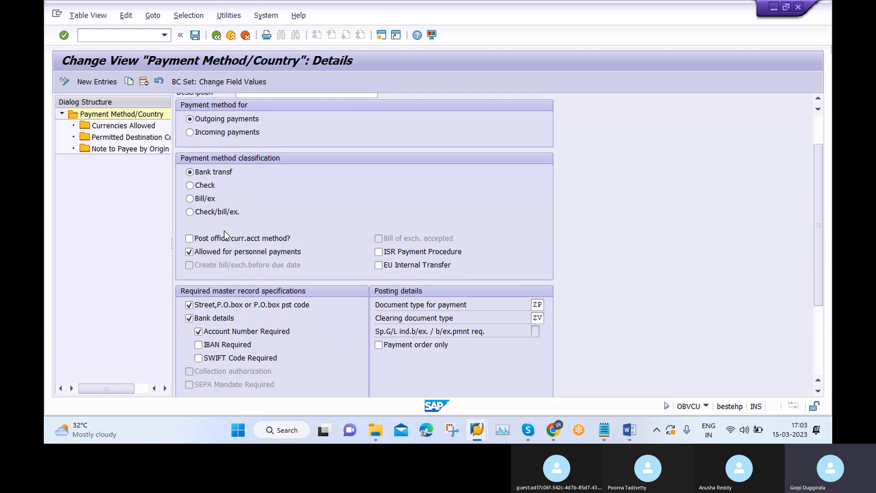
{"action": "scroll", "coordinate": [210, 226], "scroll_direction": "down", "scroll_amount": 3}
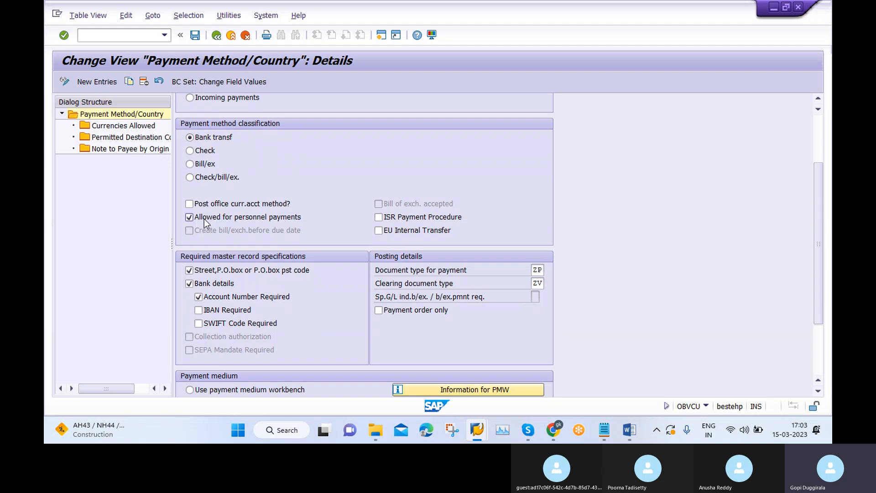
{"action": "scroll", "coordinate": [192, 226], "scroll_direction": "down", "scroll_amount": 2}
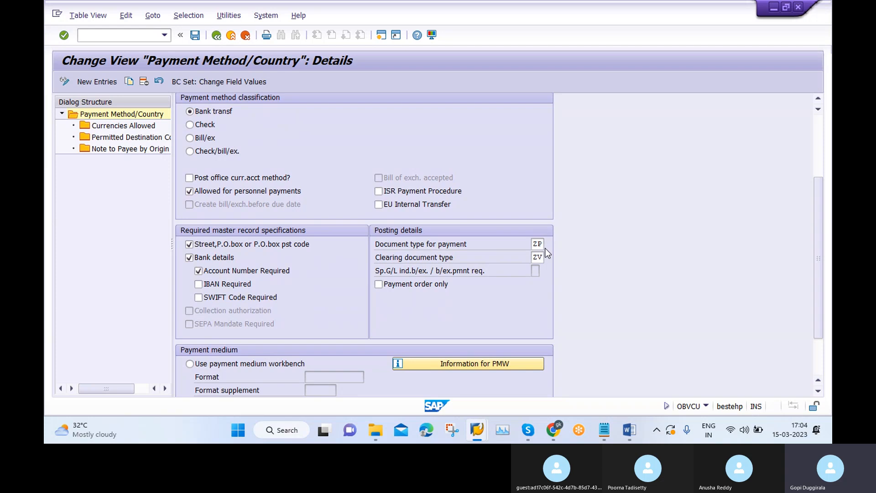
{"action": "scroll", "coordinate": [819, 256], "scroll_direction": "down", "scroll_amount": 2}
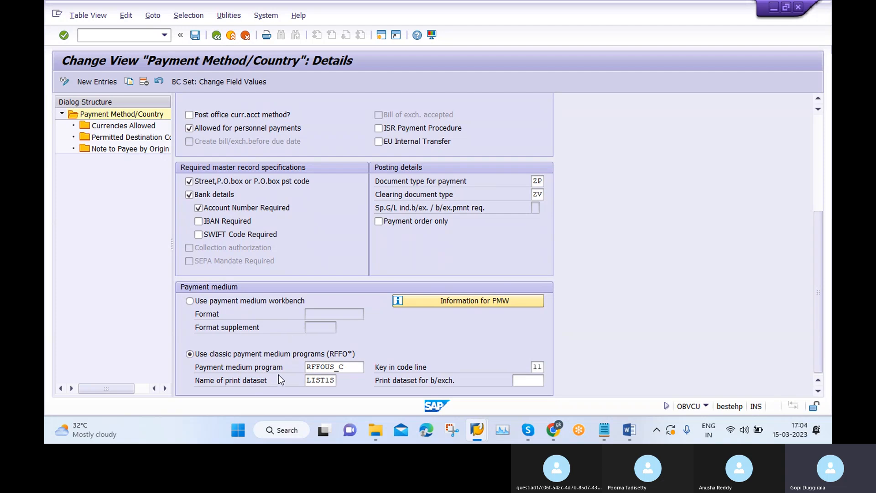
{"action": "left_click", "coordinate": [345, 367]}
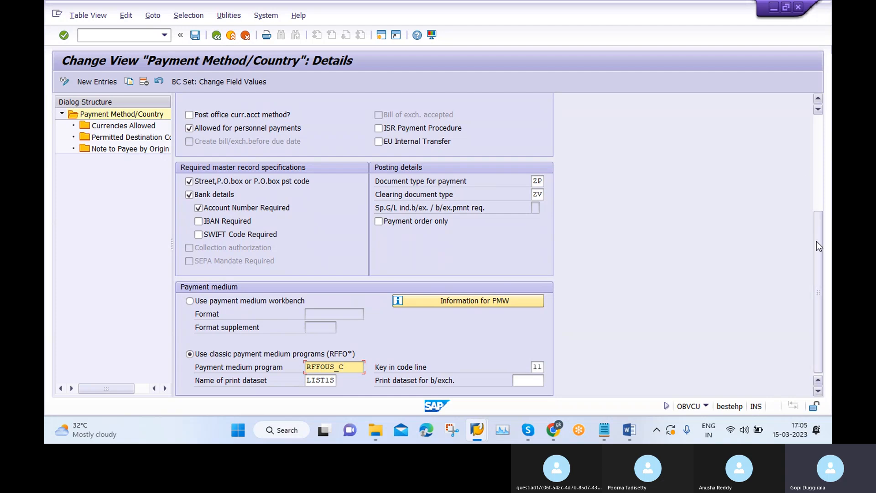
{"action": "left_click_drag", "start_coordinate": [815, 316], "coordinate": [820, 120]}
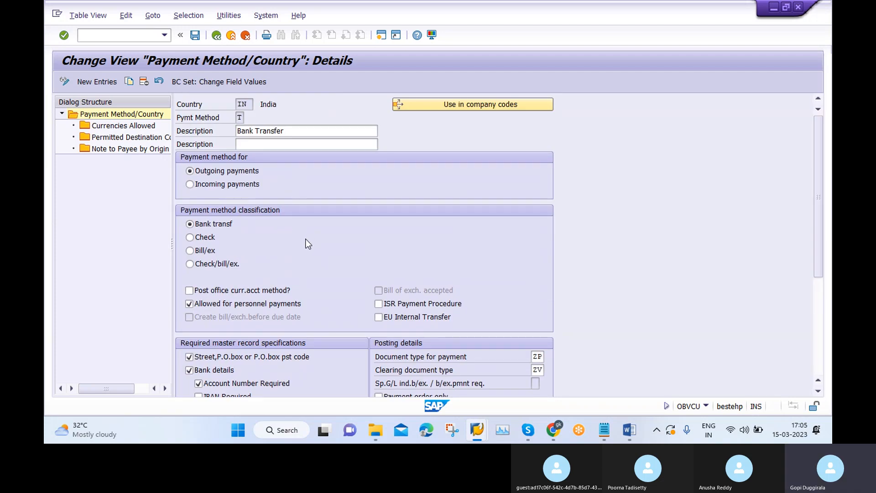
{"action": "scroll", "coordinate": [308, 243], "scroll_direction": "down", "scroll_amount": 5}
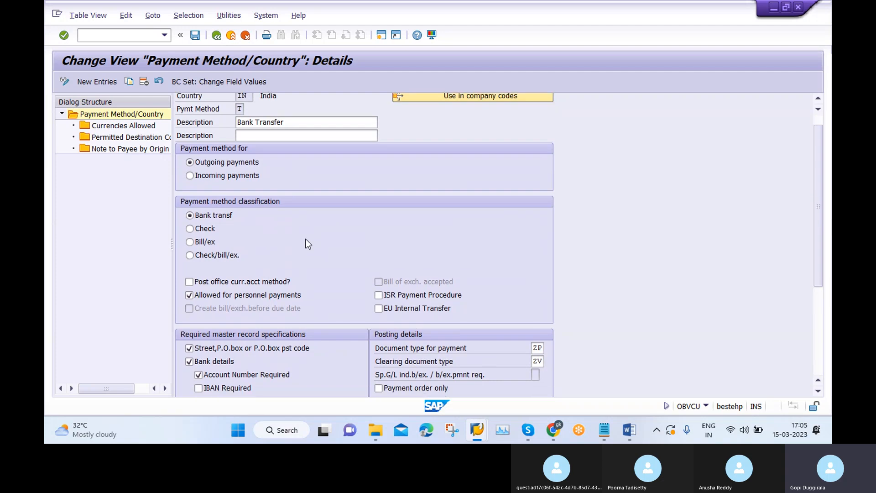
Step: Leave the country payment method details and open the company code data for AYAN with payment method T (Bank Transfer)
{"action": "scroll", "coordinate": [309, 244], "scroll_direction": "down", "scroll_amount": 2}
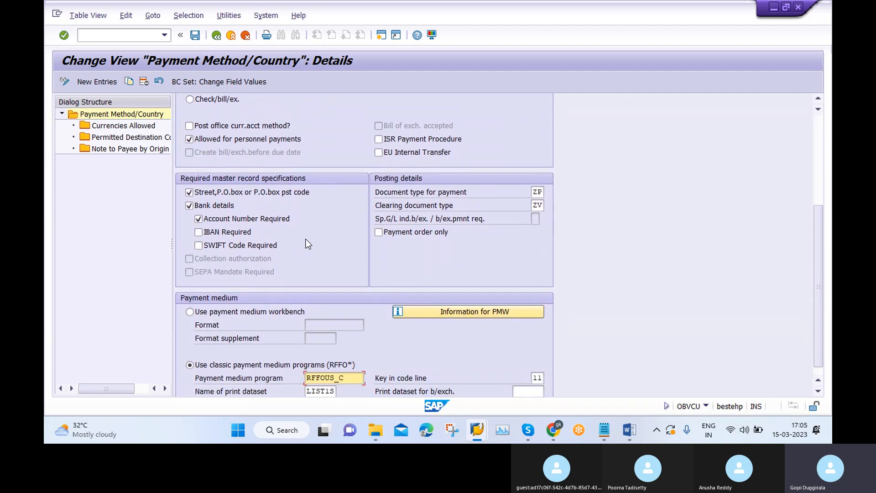
{"action": "left_click", "coordinate": [217, 35]}
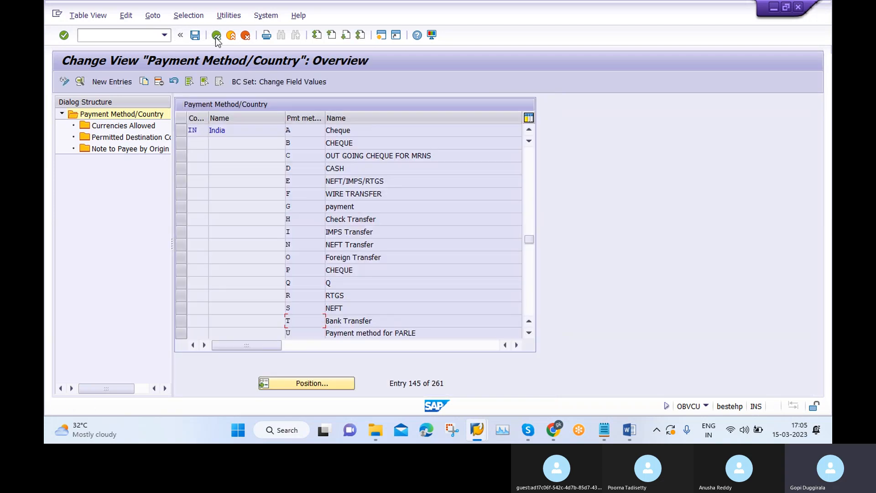
{"action": "left_click", "coordinate": [216, 35]}
{"action": "left_click", "coordinate": [174, 201]}
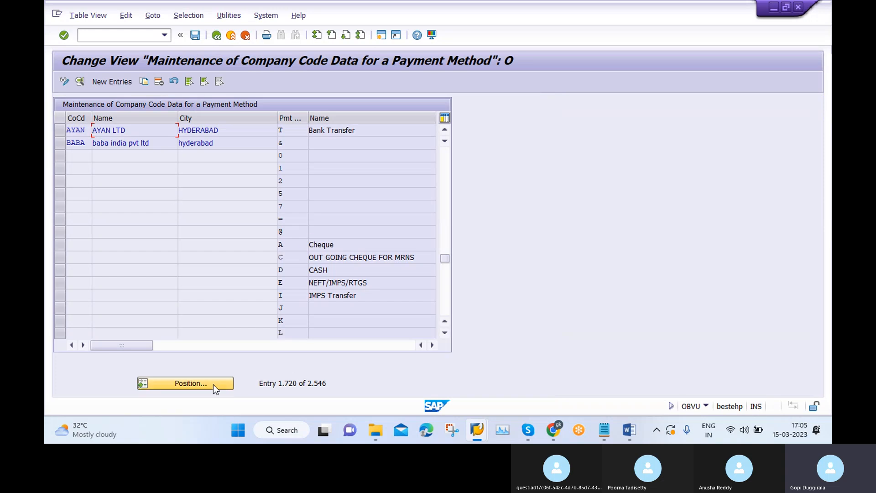
{"action": "left_click", "coordinate": [246, 132]}
{"action": "double_click", "coordinate": [246, 133]}
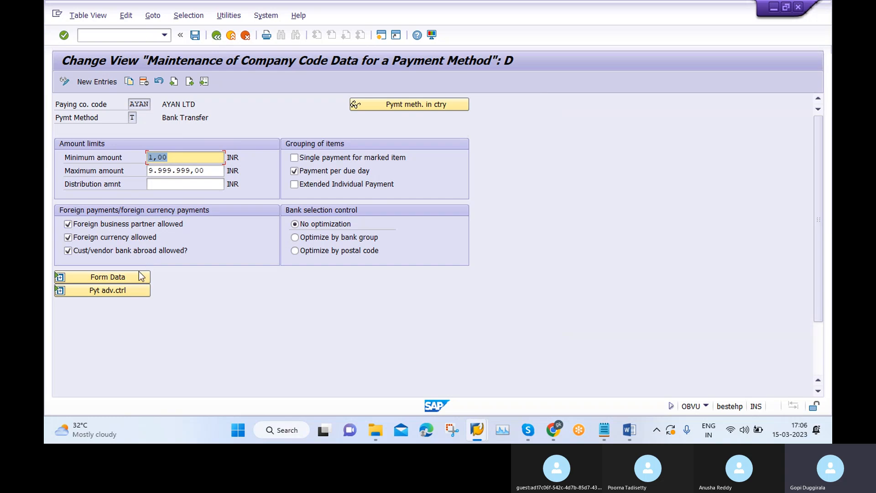
Step: Expand the form data of AYAN's Bank Transfer method and examine the payment medium form, drawer, and sorting settings
{"action": "left_click", "coordinate": [126, 277]}
{"action": "scroll", "coordinate": [594, 314], "scroll_direction": "down", "scroll_amount": 2}
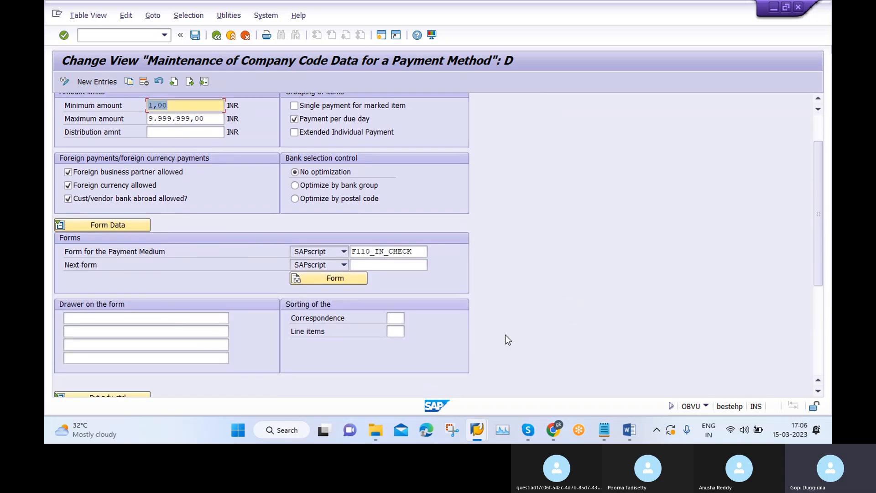
{"action": "scroll", "coordinate": [428, 247], "scroll_direction": "down", "scroll_amount": 2}
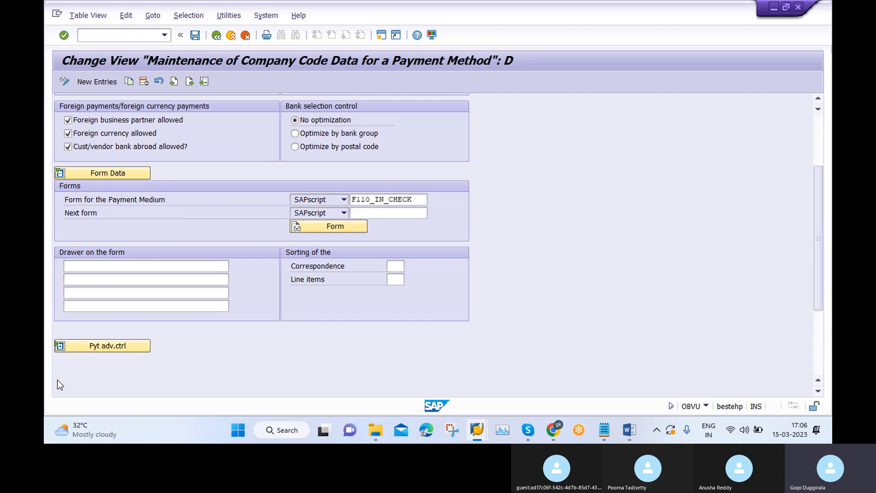
Step: Expand the payment advice control, examine the note to payee and advice output options, and return to the payment program customizing
{"action": "left_click", "coordinate": [91, 348]}
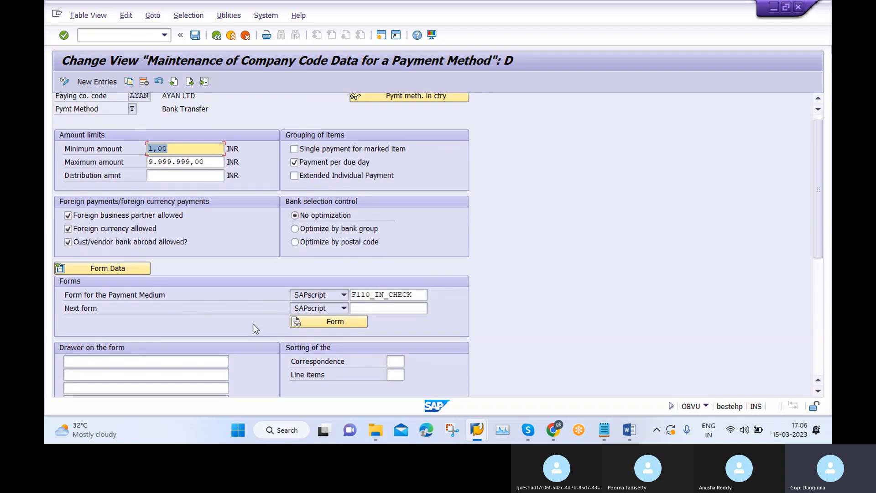
{"action": "scroll", "coordinate": [253, 324], "scroll_direction": "down", "scroll_amount": 2}
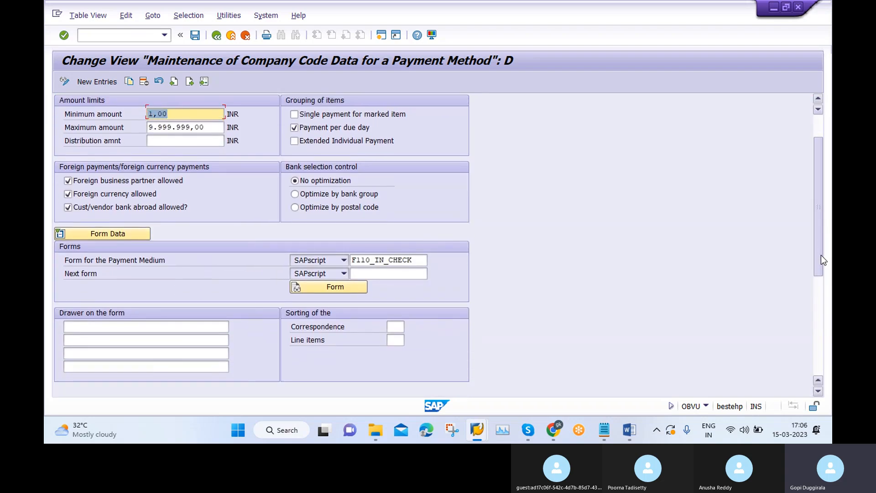
{"action": "left_click_drag", "start_coordinate": [821, 257], "coordinate": [823, 349]}
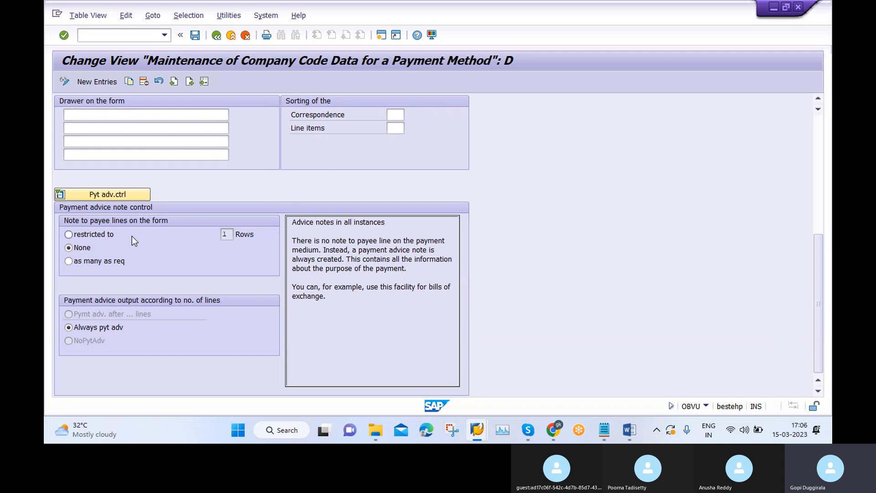
{"action": "scroll", "coordinate": [248, 260], "scroll_direction": "up", "scroll_amount": 1}
{"action": "scroll", "coordinate": [248, 259], "scroll_direction": "up", "scroll_amount": 4}
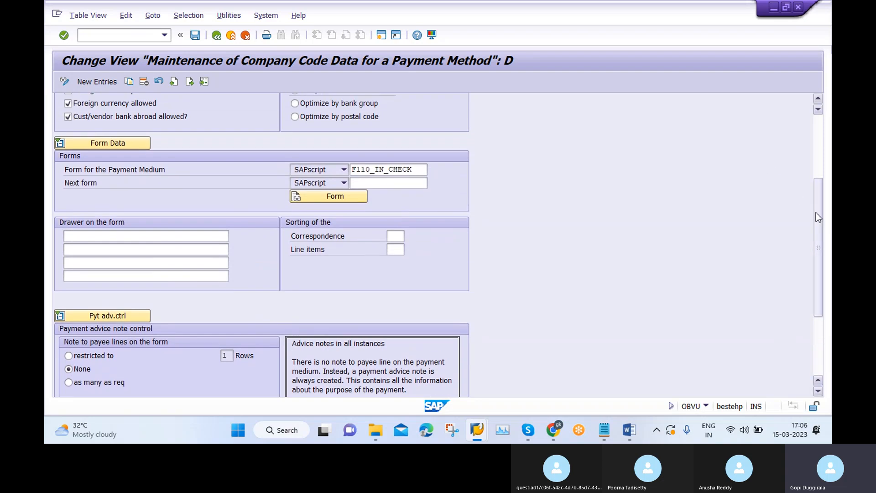
{"action": "left_click_drag", "start_coordinate": [816, 212], "coordinate": [818, 122]}
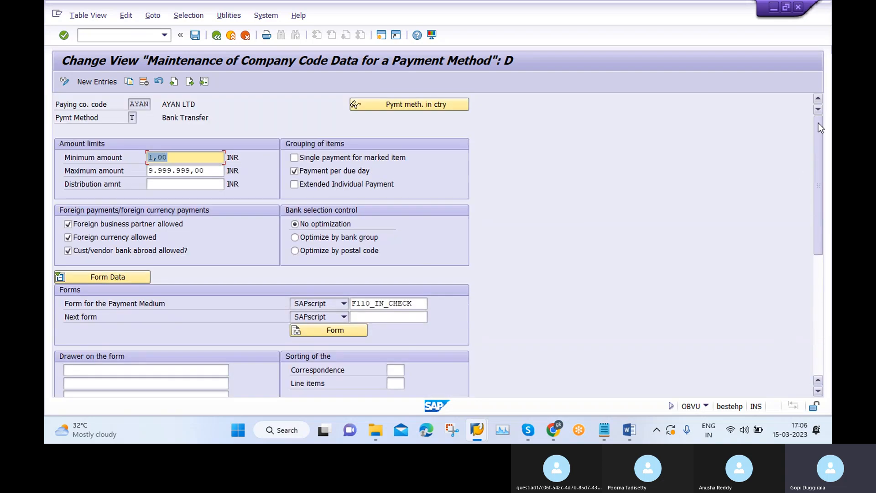
{"action": "left_click", "coordinate": [216, 36]}
{"action": "left_click", "coordinate": [216, 36]}
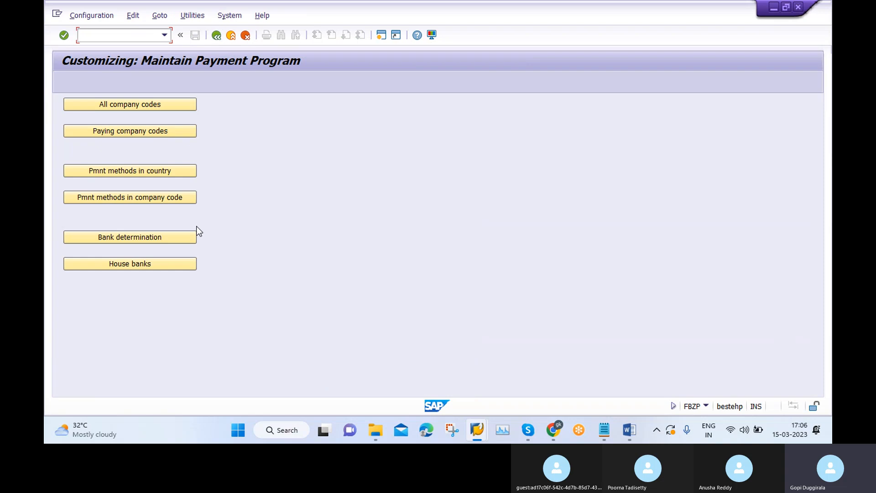
Step: Open the house banks for company code AYAN to display the HDFC bank details
{"action": "left_click", "coordinate": [166, 241]}
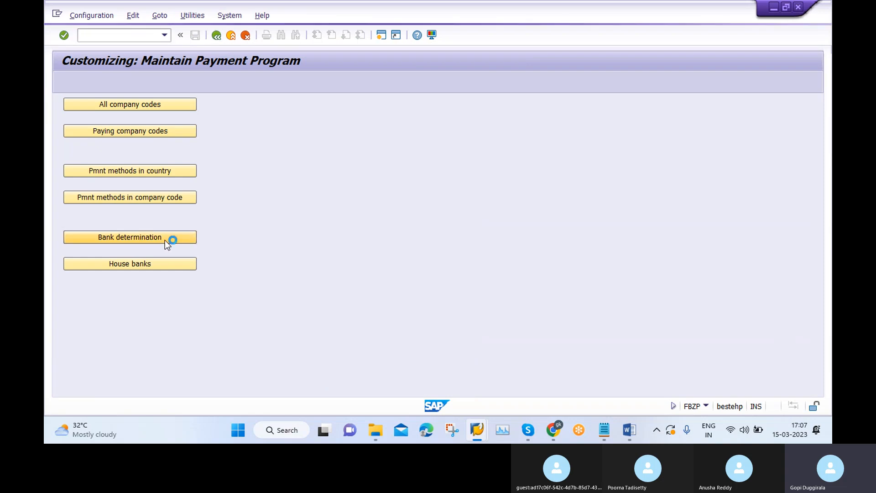
{"action": "left_click", "coordinate": [216, 35]}
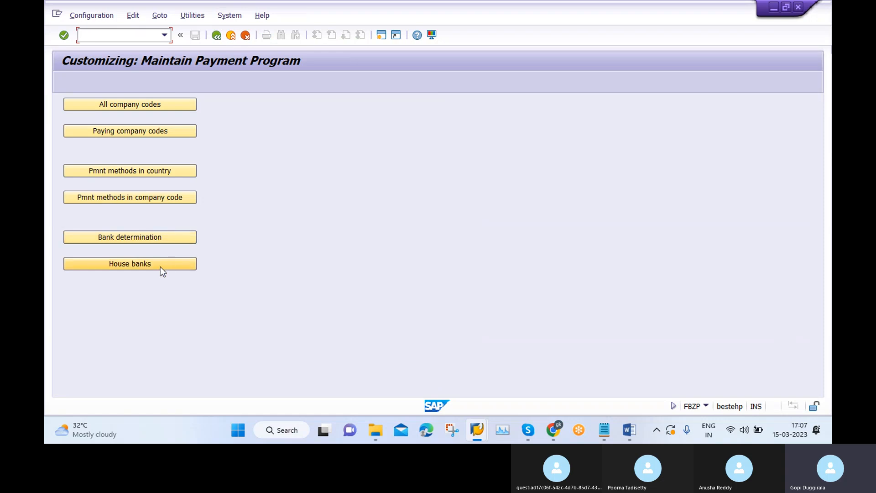
{"action": "left_click", "coordinate": [160, 267]}
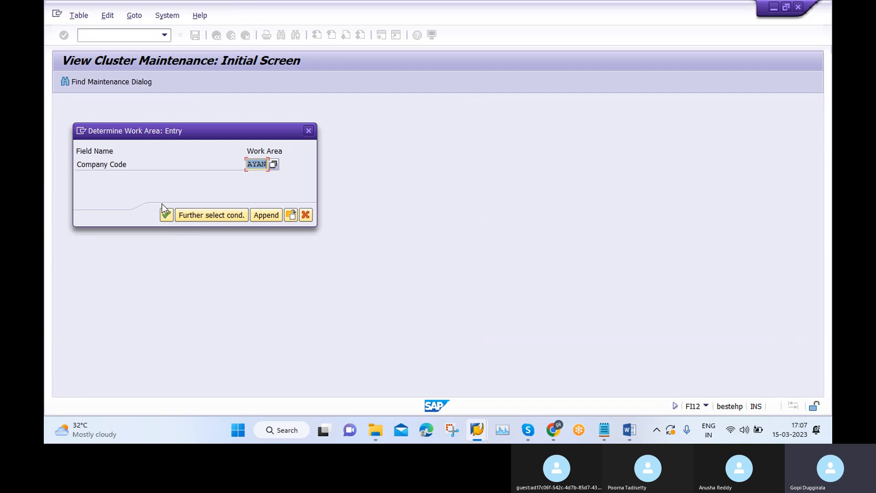
{"action": "left_click", "coordinate": [165, 216]}
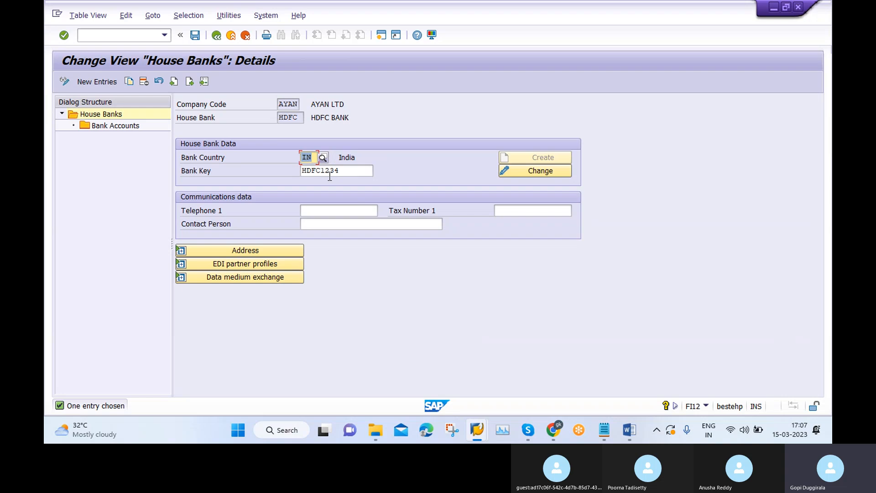
Step: Expand the EDI partner profiles and data medium exchange sections of house bank HDFC and examine their fields
{"action": "left_click", "coordinate": [265, 267]}
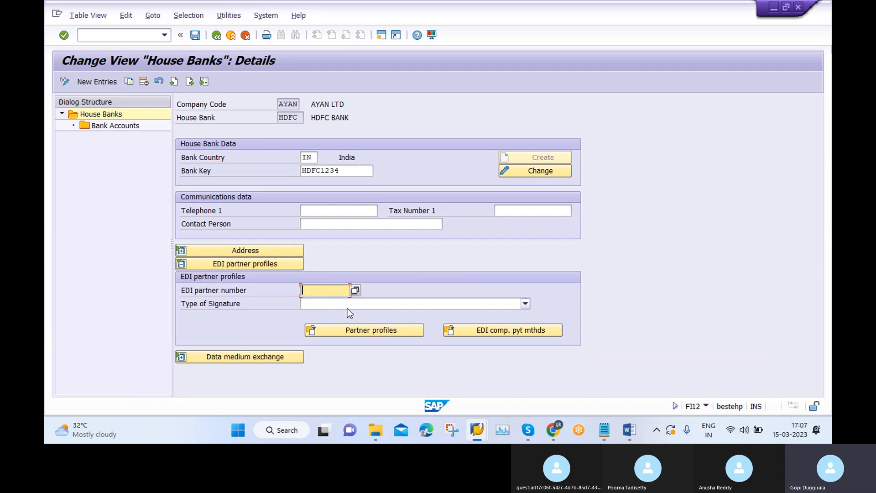
{"action": "left_click", "coordinate": [237, 358]}
{"action": "scroll", "coordinate": [361, 308], "scroll_direction": "down", "scroll_amount": 3}
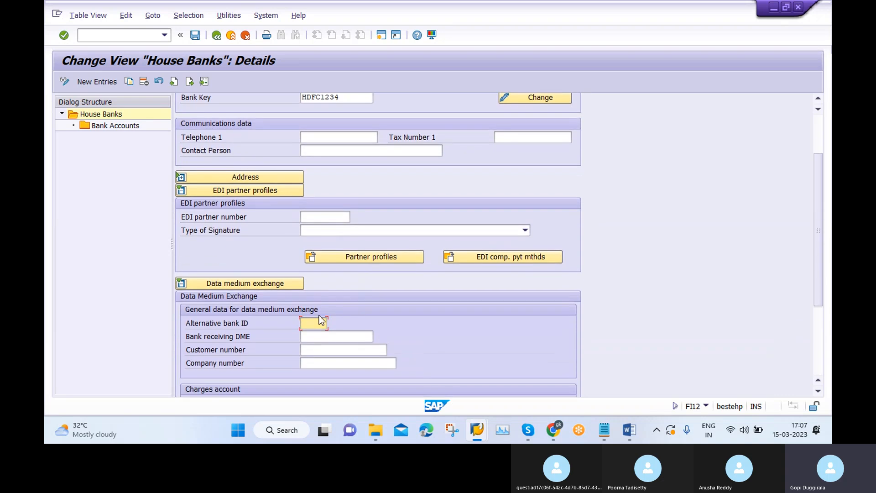
{"action": "scroll", "coordinate": [252, 357], "scroll_direction": "down", "scroll_amount": 2}
{"action": "scroll", "coordinate": [261, 305], "scroll_direction": "down", "scroll_amount": 2}
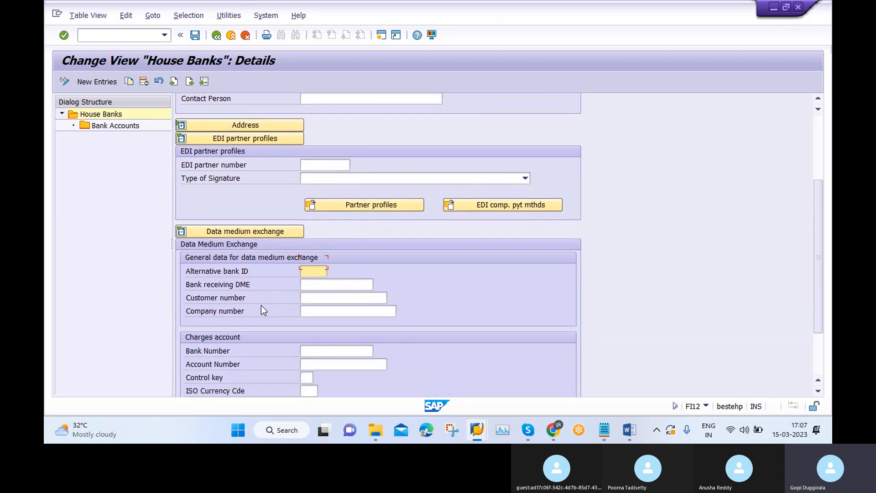
{"action": "scroll", "coordinate": [281, 343], "scroll_direction": "up", "scroll_amount": 5}
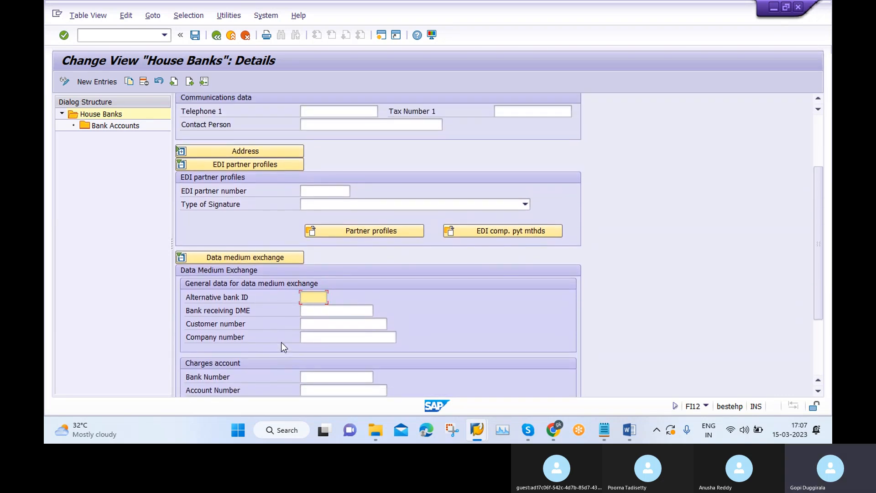
{"action": "scroll", "coordinate": [281, 342], "scroll_direction": "up", "scroll_amount": 2}
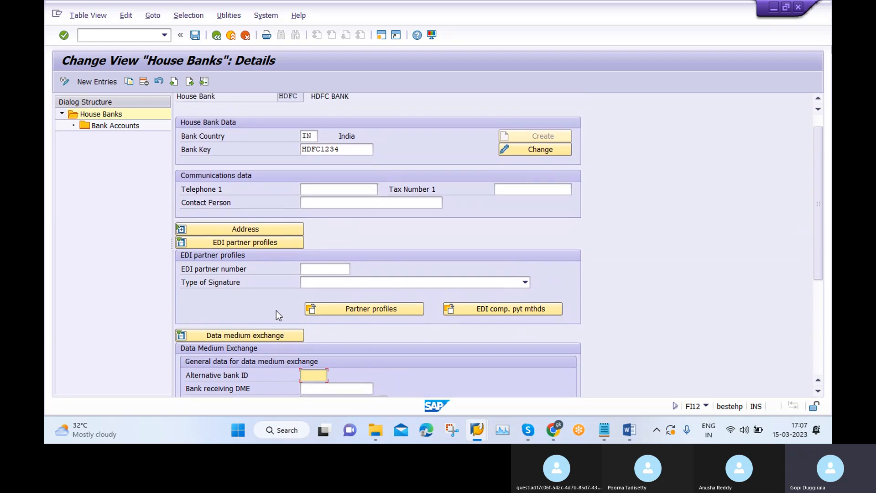
Step: View the partner profiles and the EDI-compatible payment methods of house bank HDFC, returning to the house bank details
{"action": "left_click", "coordinate": [367, 308]}
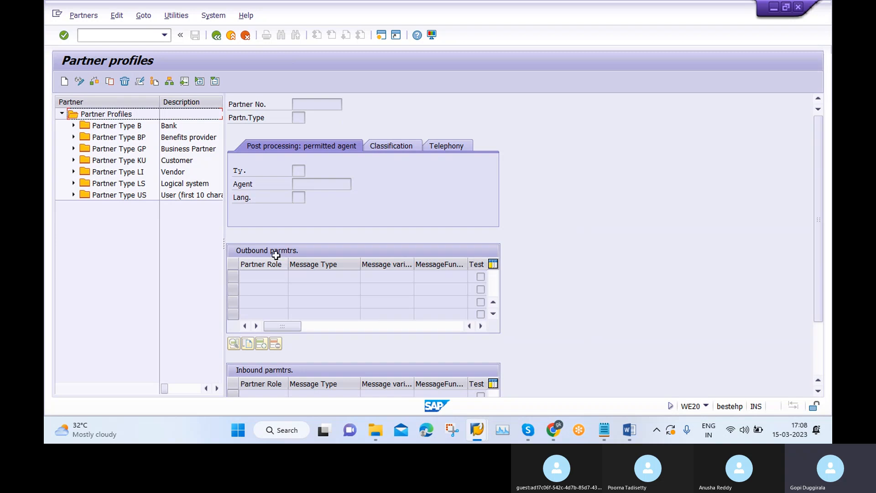
{"action": "left_click", "coordinate": [164, 128]}
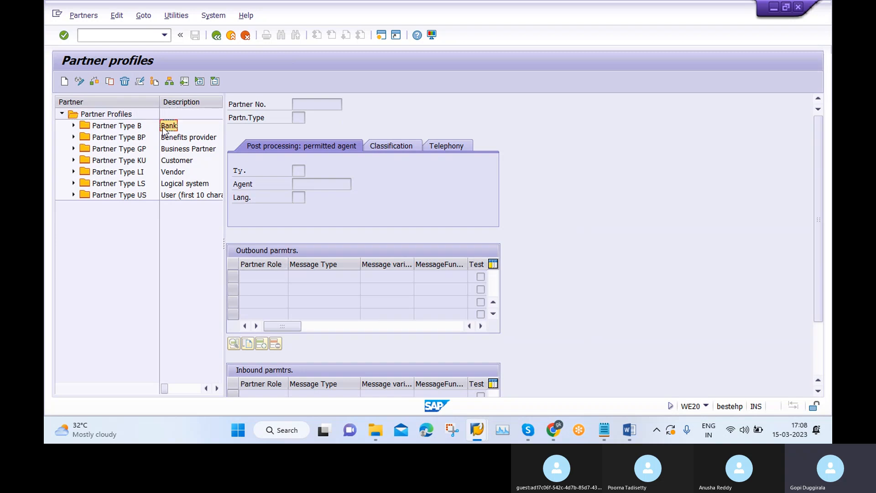
{"action": "left_click", "coordinate": [217, 36]}
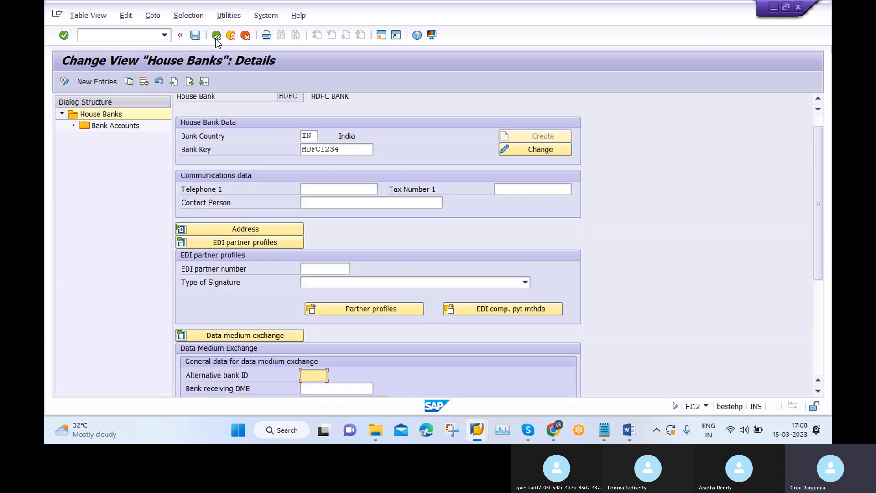
{"action": "left_click", "coordinate": [524, 311]}
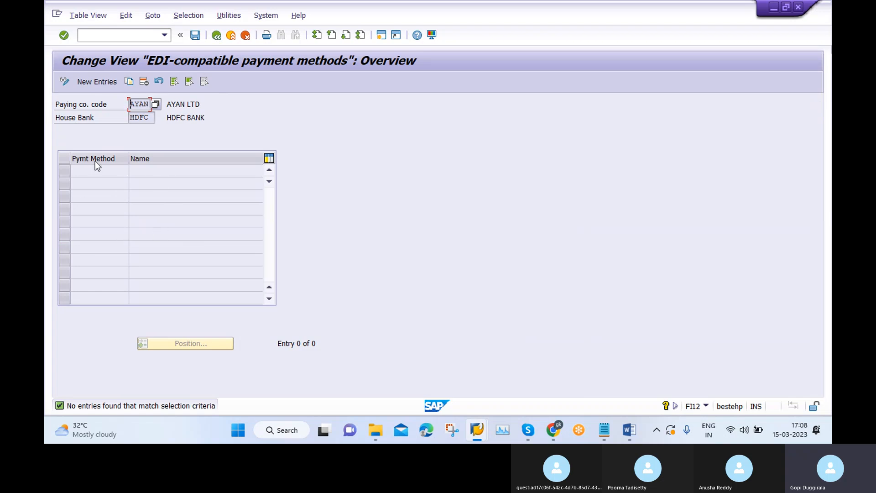
{"action": "left_click", "coordinate": [218, 35]}
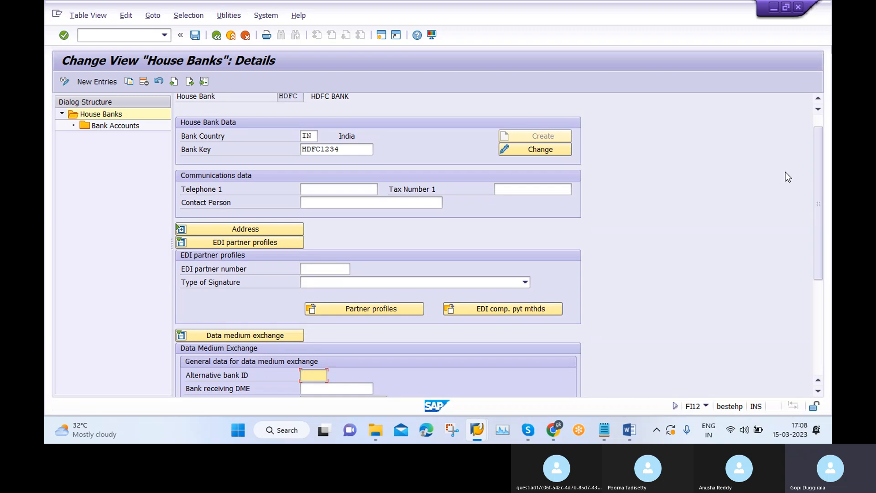
Step: Open the bank account of house bank HDFC, back out to the bank accounts overview, and reopen the account's details
{"action": "scroll", "coordinate": [786, 171], "scroll_direction": "up", "scroll_amount": 2}
{"action": "double_click", "coordinate": [113, 125]}
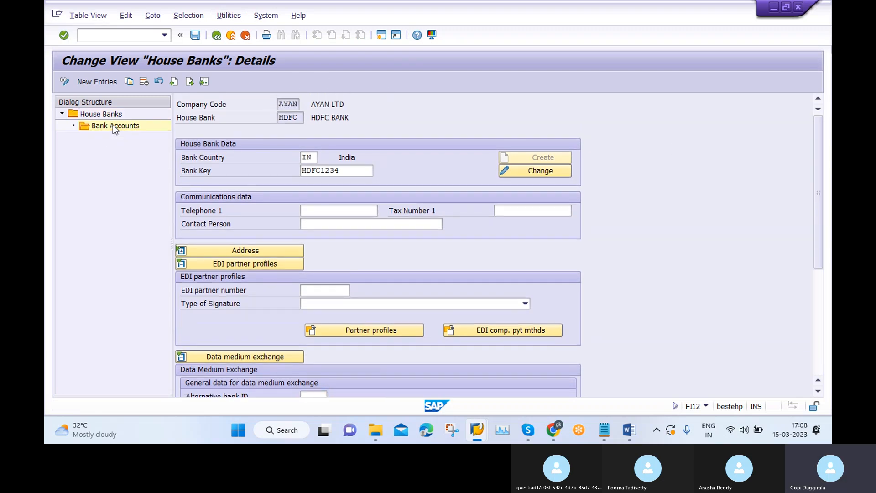
{"action": "left_click", "coordinate": [220, 39]}
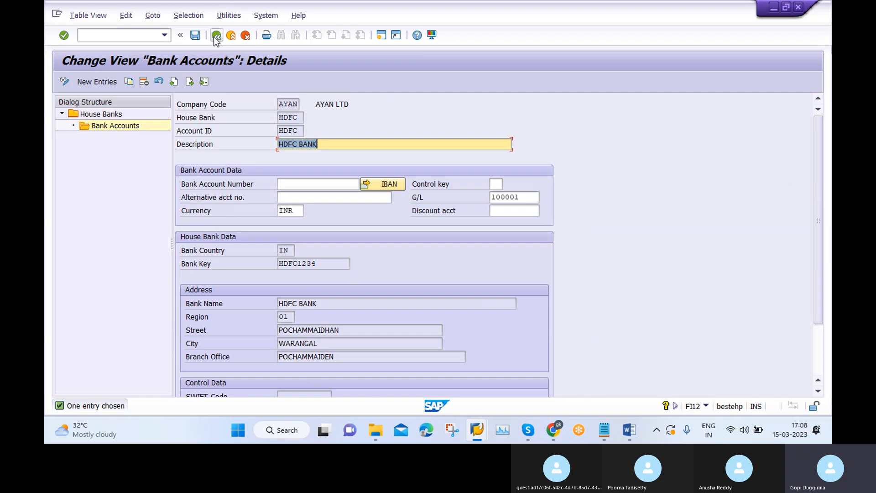
{"action": "left_click", "coordinate": [245, 35]}
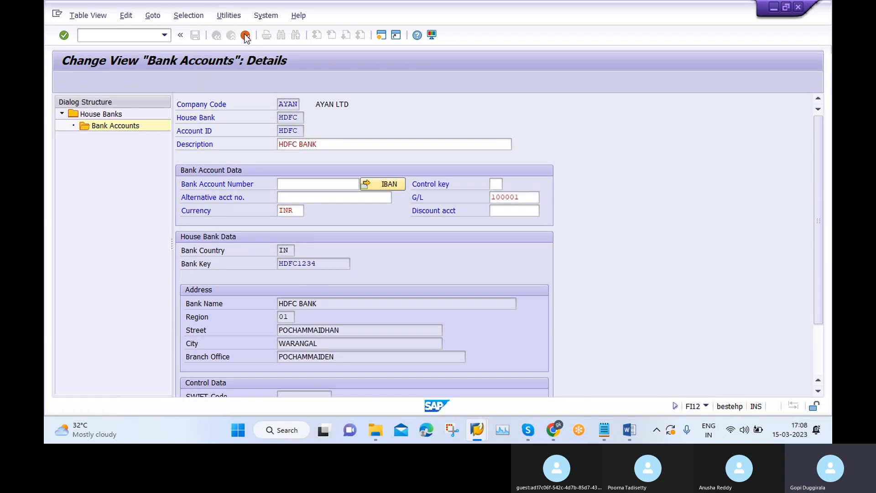
{"action": "left_click", "coordinate": [180, 151]}
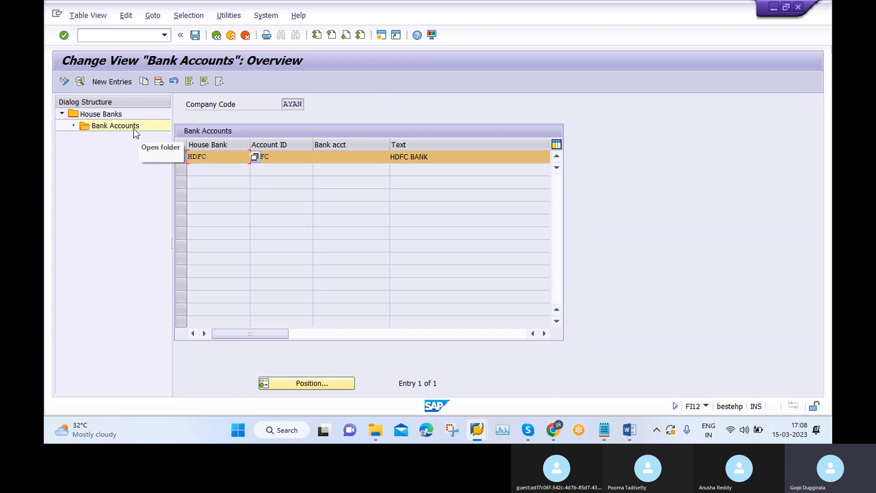
{"action": "double_click", "coordinate": [133, 128]}
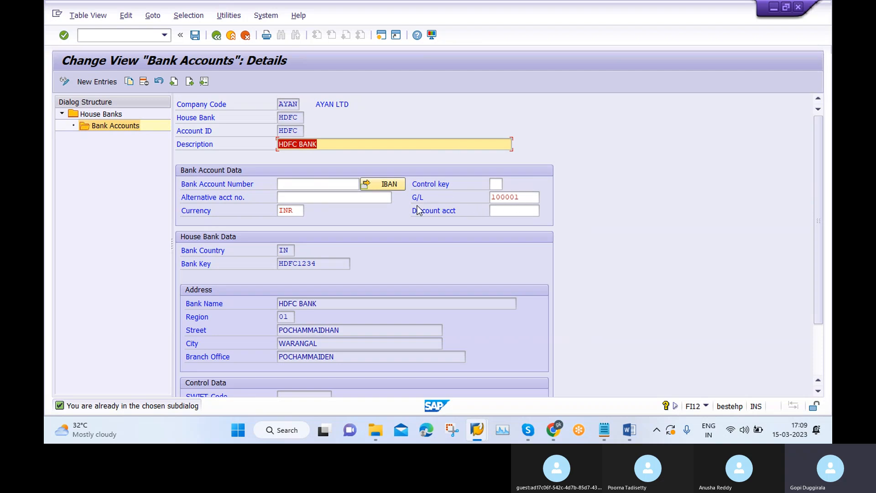
Step: Examine the HDFC bank account's address and control data, and return to the house bank details without changes
{"action": "scroll", "coordinate": [453, 278], "scroll_direction": "down", "scroll_amount": 4}
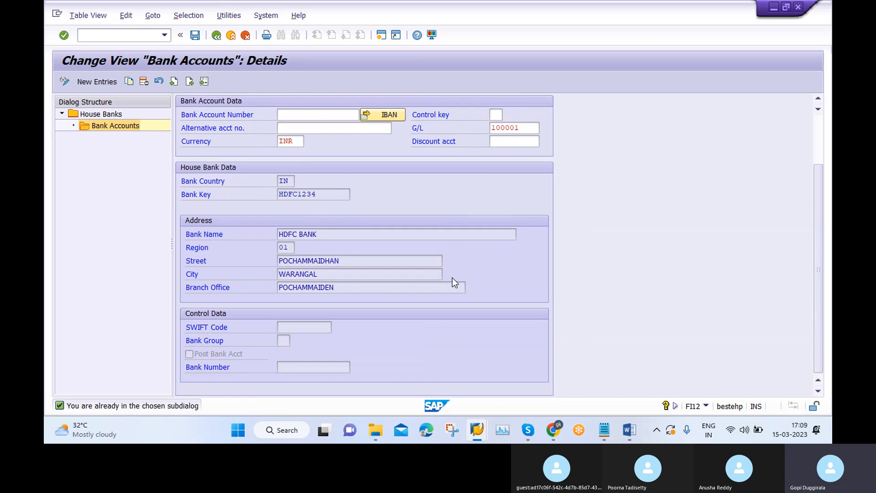
{"action": "scroll", "coordinate": [434, 251], "scroll_direction": "up", "scroll_amount": 2}
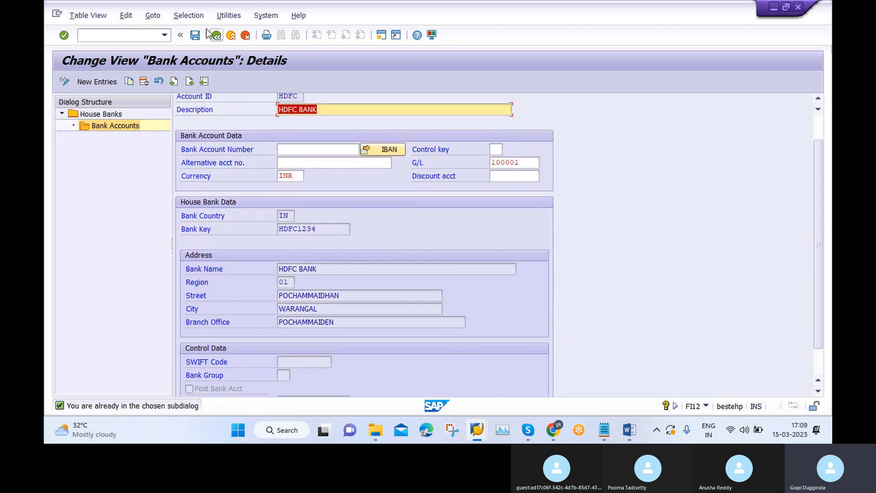
{"action": "left_click", "coordinate": [216, 36]}
{"action": "left_click", "coordinate": [245, 36]}
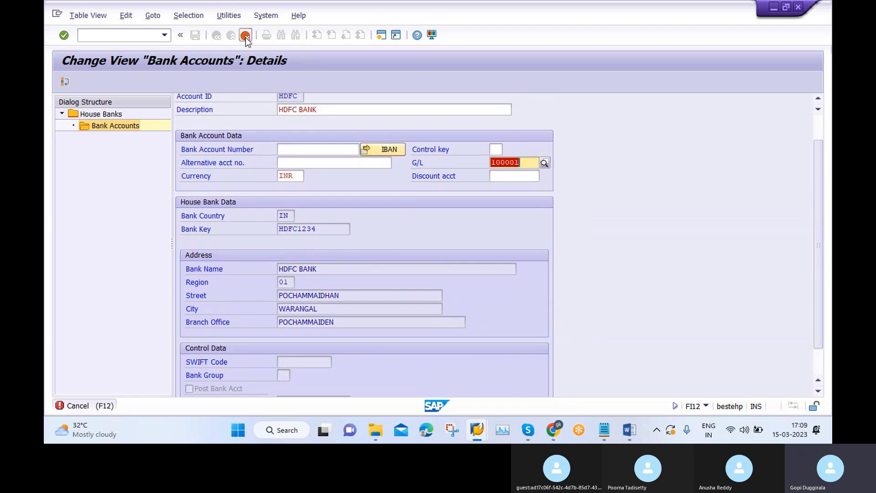
{"action": "left_click", "coordinate": [217, 36]}
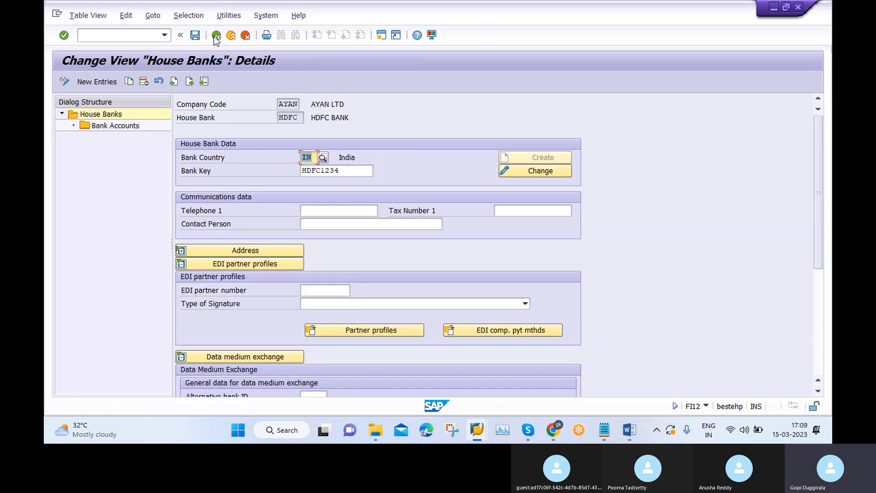
Step: Open bank determination from the payment program customizing and locate paying company code AYAN
{"action": "left_click", "coordinate": [216, 36]}
{"action": "left_click", "coordinate": [216, 36]}
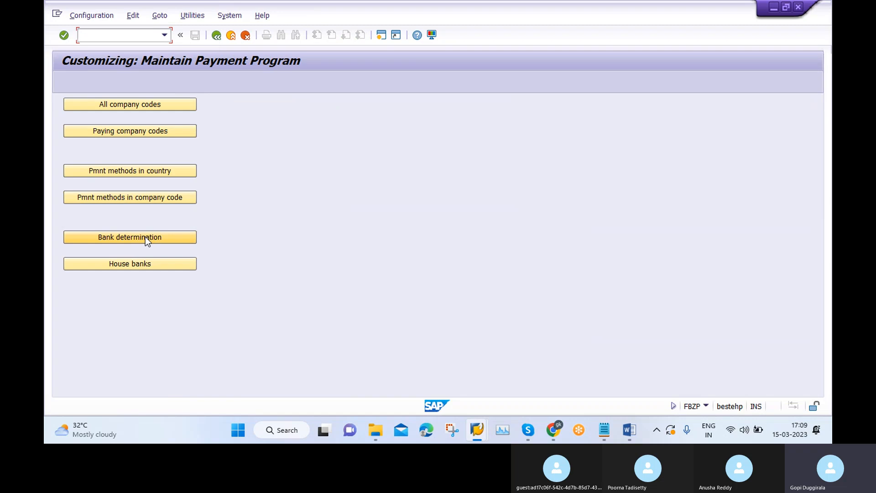
{"action": "left_click", "coordinate": [145, 238]}
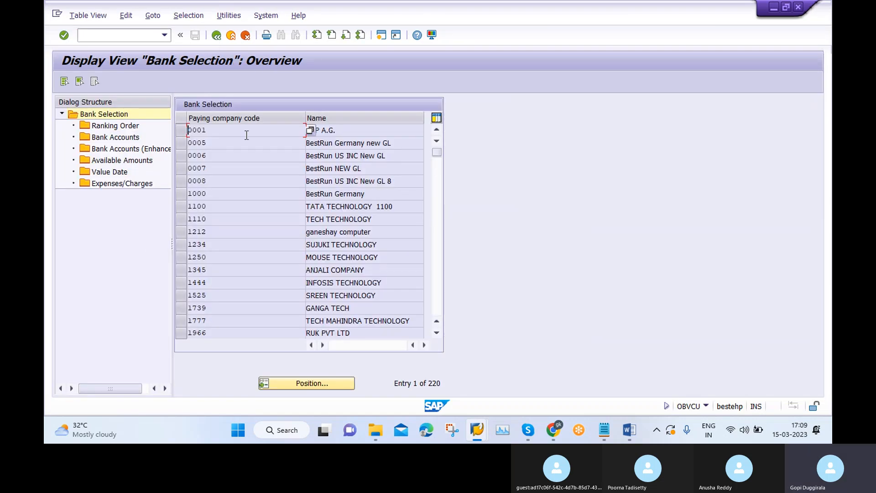
{"action": "left_click", "coordinate": [326, 383]}
{"action": "type", "text": "AYAN"}
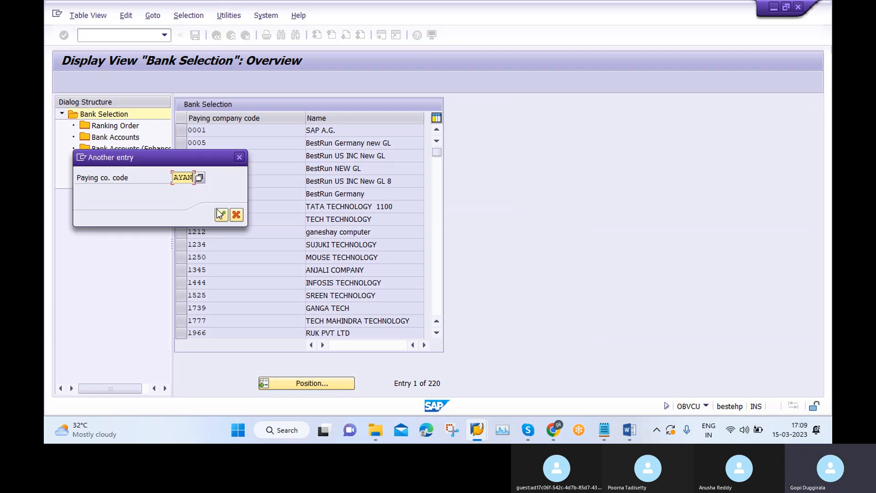
{"action": "key", "text": "Return"}
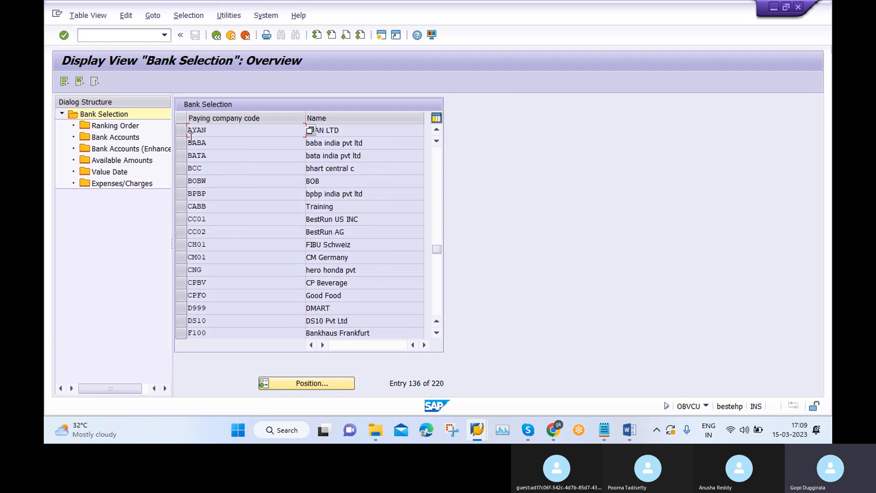
Step: Review the bank ranking order, bank accounts and available amounts maintained for paying company code AYAN
{"action": "left_click", "coordinate": [181, 130]}
{"action": "double_click", "coordinate": [130, 128]}
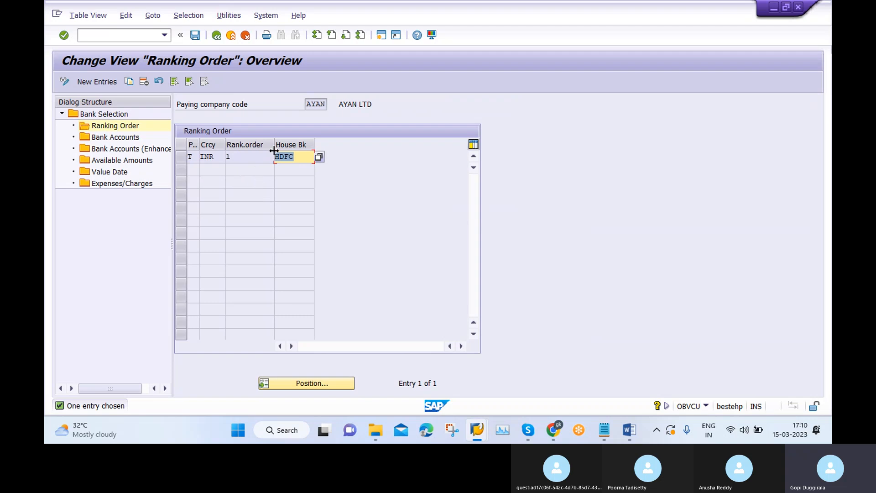
{"action": "double_click", "coordinate": [115, 137]}
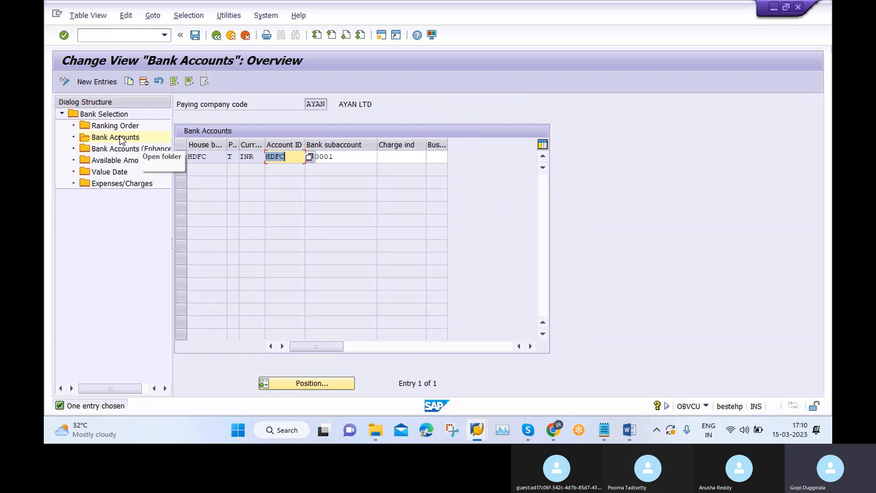
{"action": "left_click", "coordinate": [354, 158]}
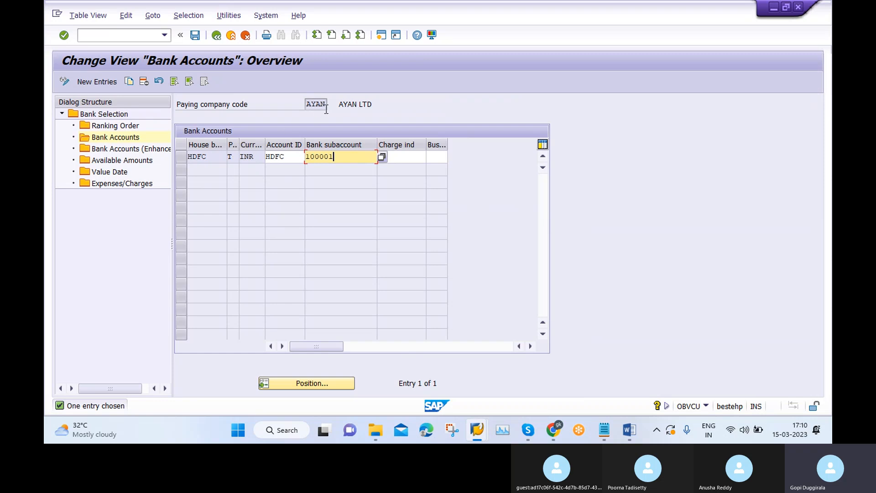
{"action": "double_click", "coordinate": [133, 160]}
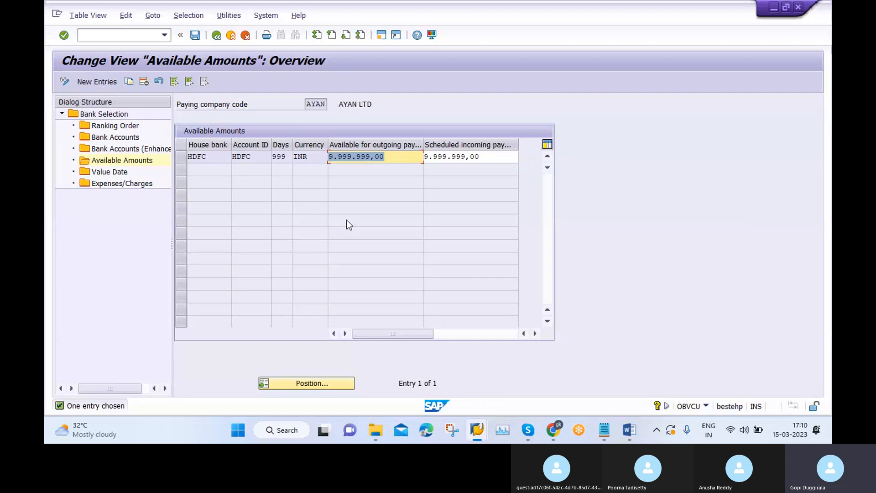
Step: Exit bank determination and the payment program customizing, returning to the SAP Easy Access screen
{"action": "left_click", "coordinate": [219, 36]}
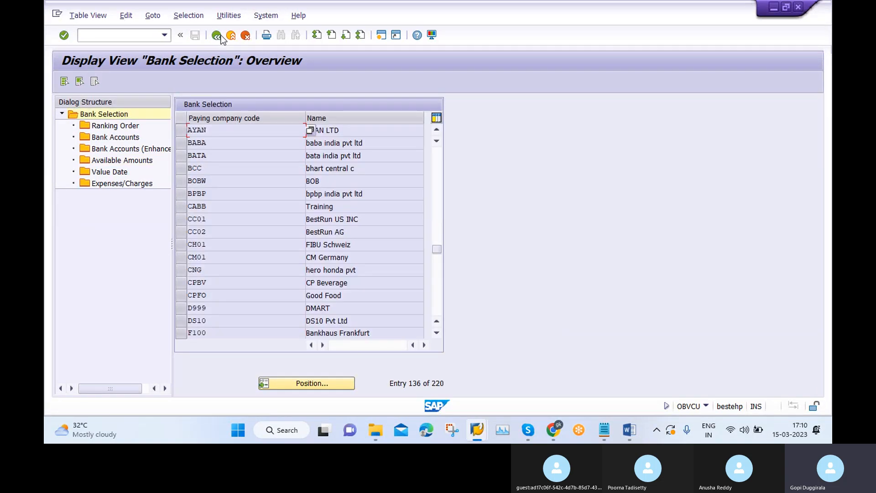
{"action": "left_click", "coordinate": [217, 36]}
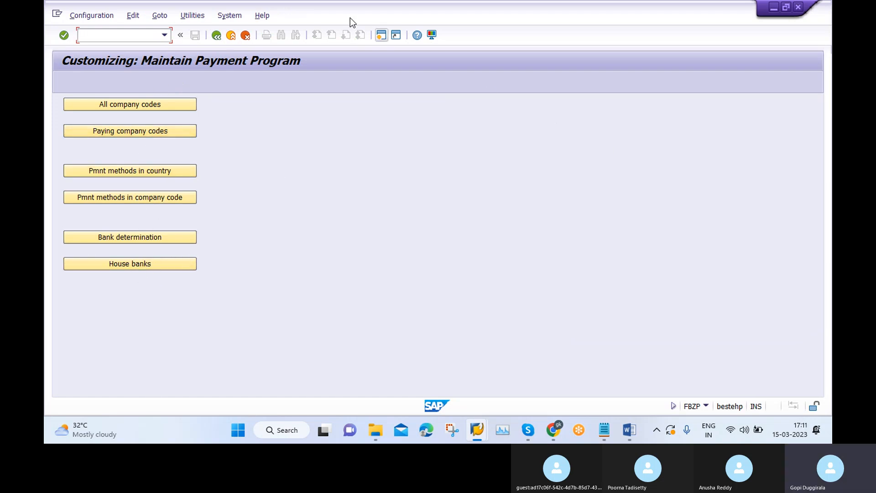
{"action": "left_click", "coordinate": [216, 35]}
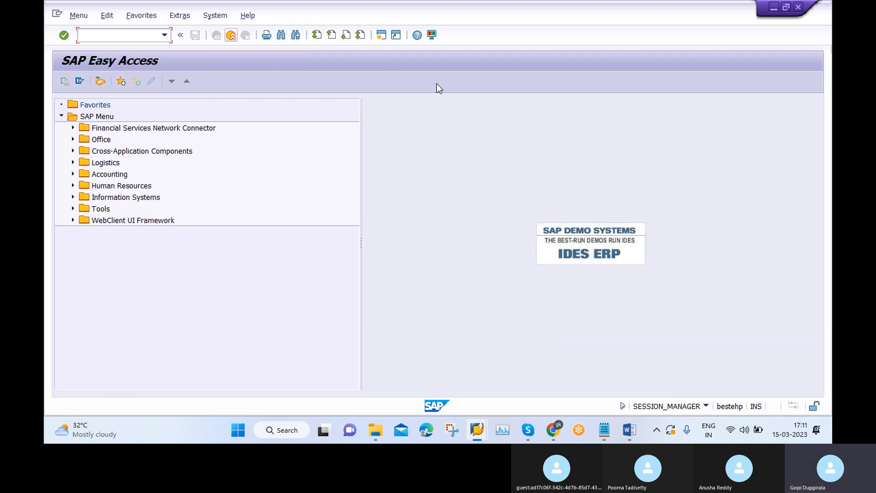
Step: Switch to the APP Scenarios document in Word and examine the APP process list covering FB60, FBL1N, FBZP and F110
{"action": "left_click", "coordinate": [603, 431]}
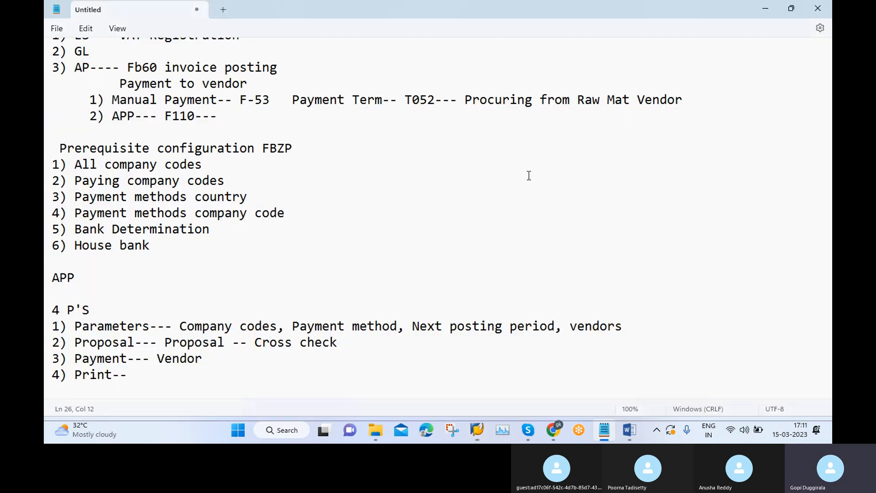
{"action": "mouse_move", "coordinate": [627, 429]}
{"action": "left_click", "coordinate": [595, 372]}
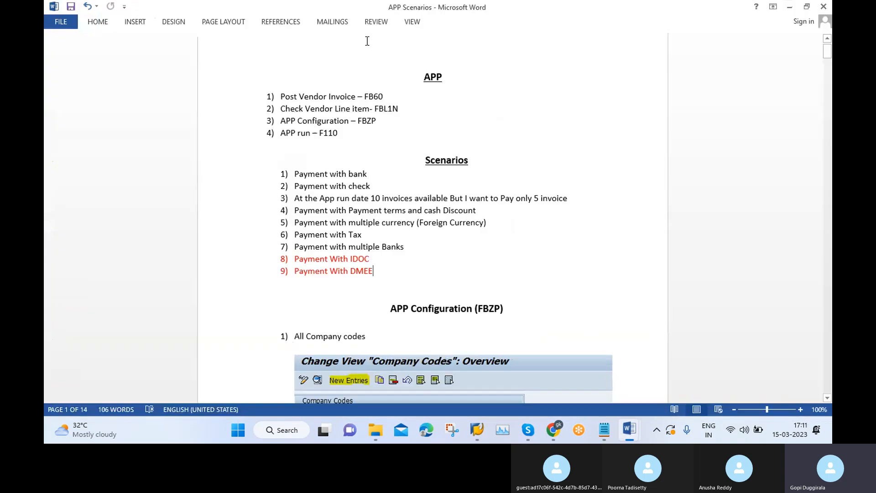
{"action": "left_click_drag", "start_coordinate": [386, 97], "coordinate": [283, 90]}
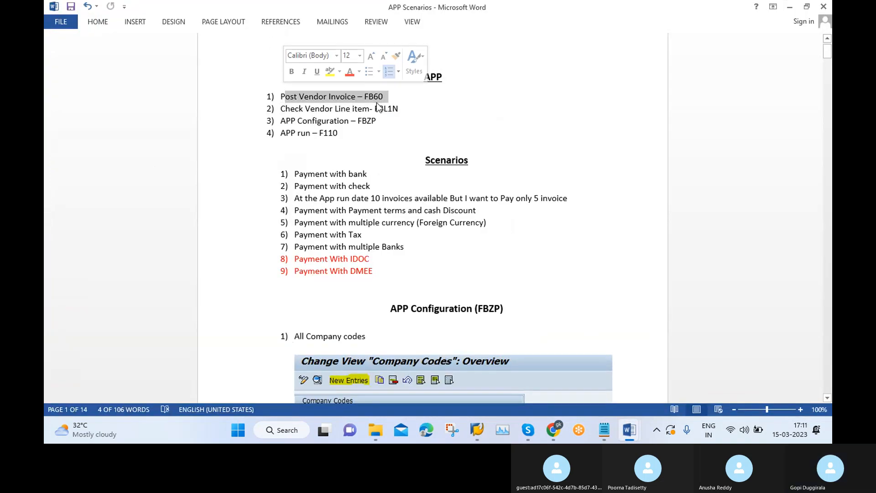
{"action": "left_click", "coordinate": [409, 112]}
{"action": "left_click_drag", "start_coordinate": [409, 113], "coordinate": [288, 110]}
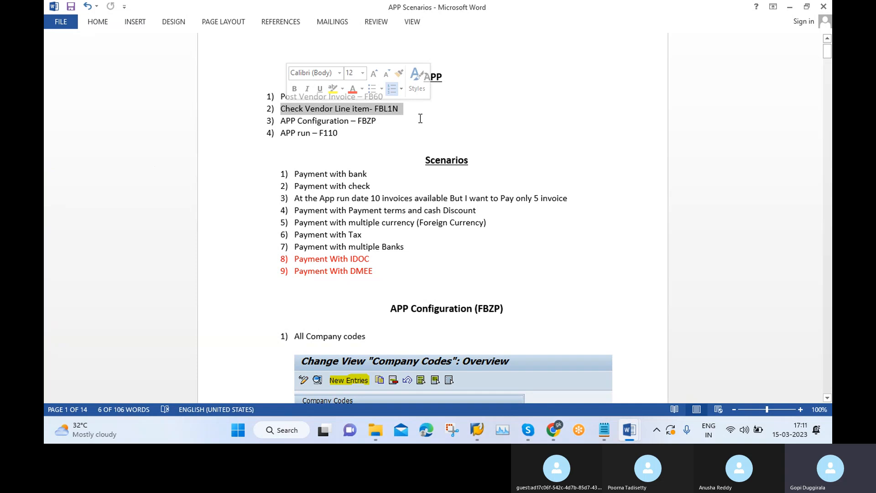
{"action": "left_click_drag", "start_coordinate": [392, 124], "coordinate": [291, 124]}
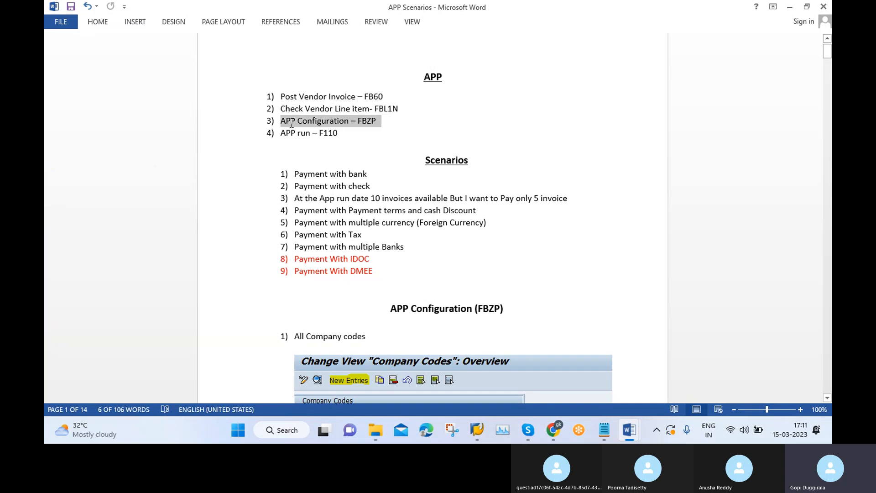
{"action": "left_click", "coordinate": [349, 133]}
{"action": "left_click_drag", "start_coordinate": [348, 133], "coordinate": [281, 133]}
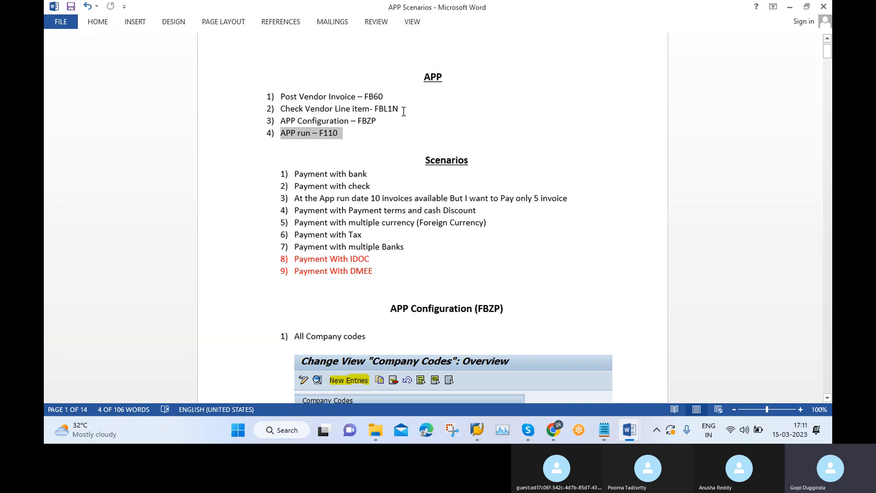
{"action": "left_click", "coordinate": [388, 114]}
{"action": "left_click_drag", "start_coordinate": [388, 114], "coordinate": [265, 105]}
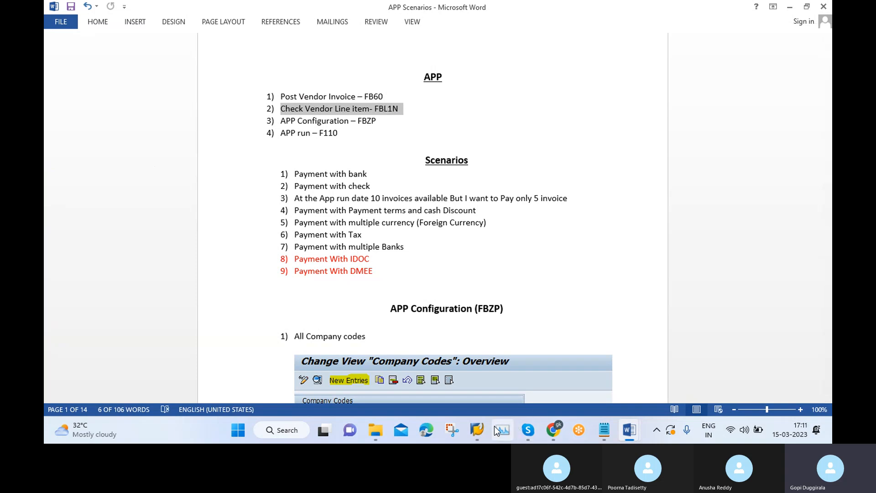
Step: Switch back to SAP and start vendor invoice entry with transaction FB60
{"action": "mouse_move", "coordinate": [486, 427]}
{"action": "left_click", "coordinate": [512, 379]}
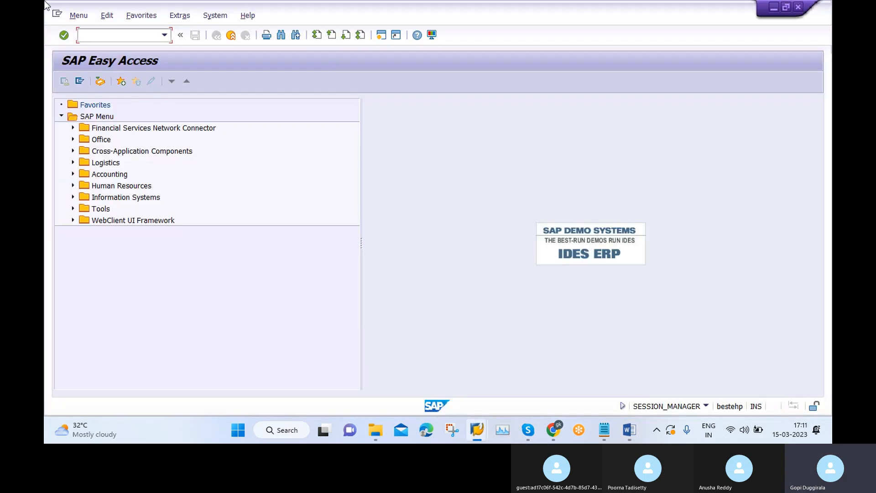
{"action": "left_click", "coordinate": [122, 34]}
{"action": "type", "text": "FB60"}
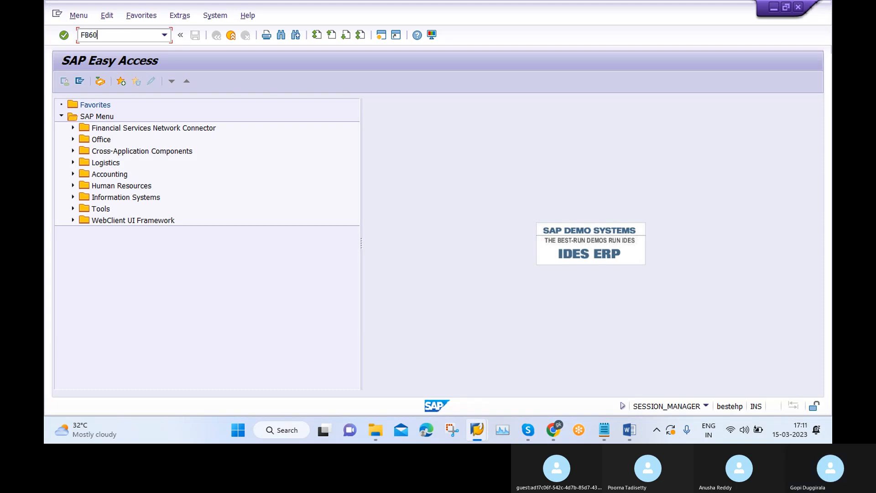
{"action": "key", "text": "Return"}
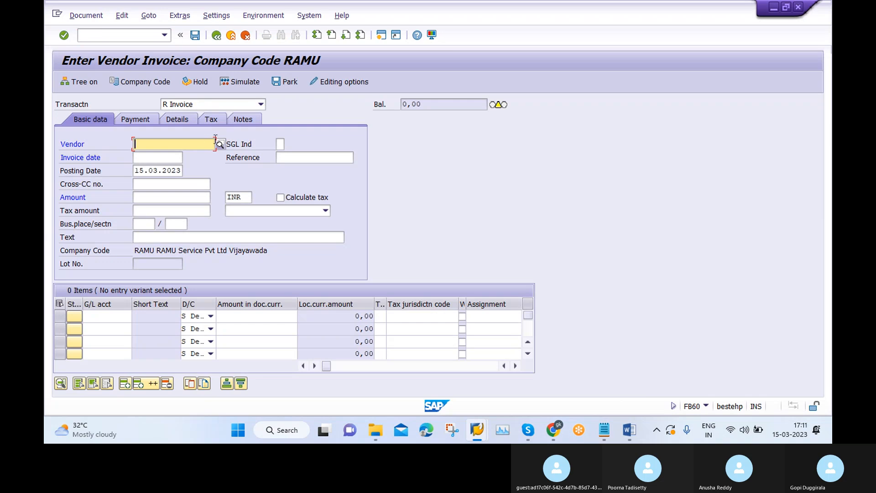
Step: Dismiss the vendor search and set the invoice's company code to AYAN
{"action": "left_click", "coordinate": [220, 144]}
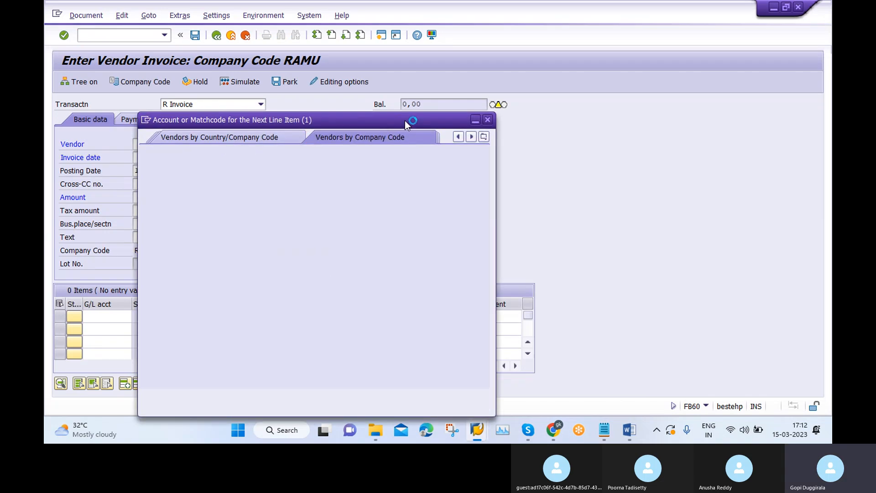
{"action": "left_click", "coordinate": [488, 120]}
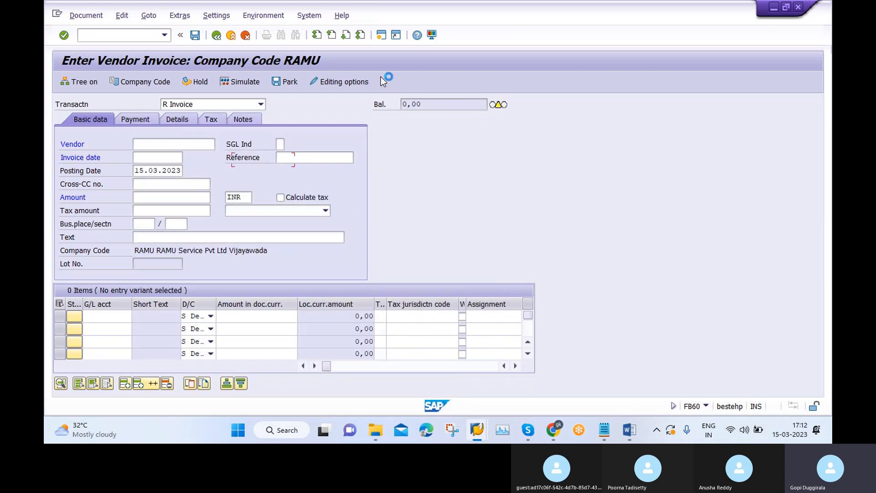
{"action": "left_click", "coordinate": [146, 84]}
{"action": "type", "text": "A"}
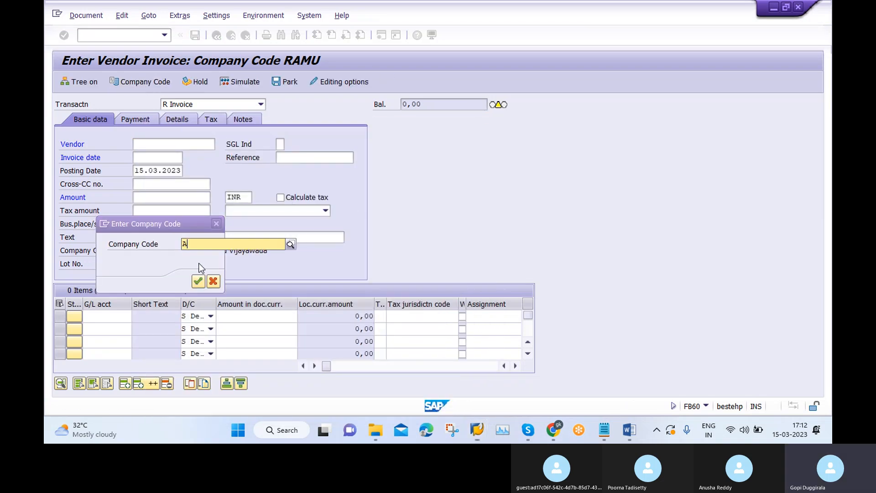
{"action": "type", "text": "YAN"}
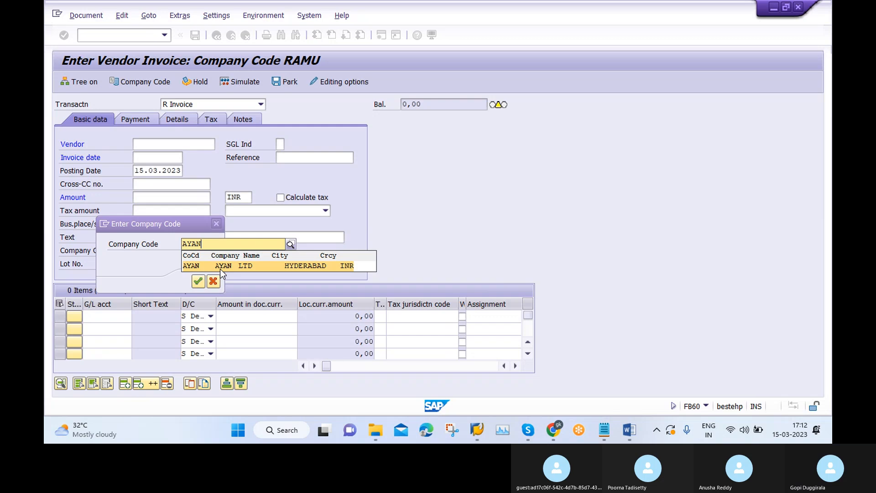
{"action": "left_click", "coordinate": [221, 266]}
{"action": "left_click", "coordinate": [198, 282]}
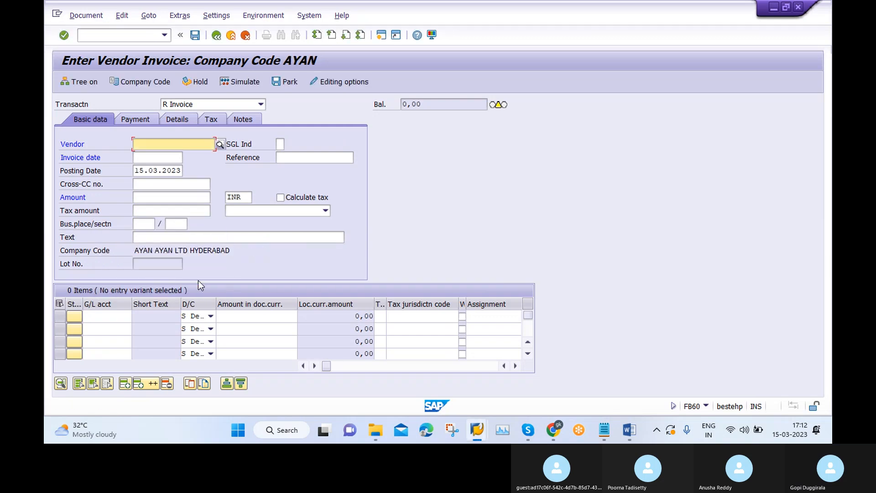
Step: Search the vendors of company code AYAN and choose GK LTD as the invoice vendor
{"action": "left_click", "coordinate": [220, 145]}
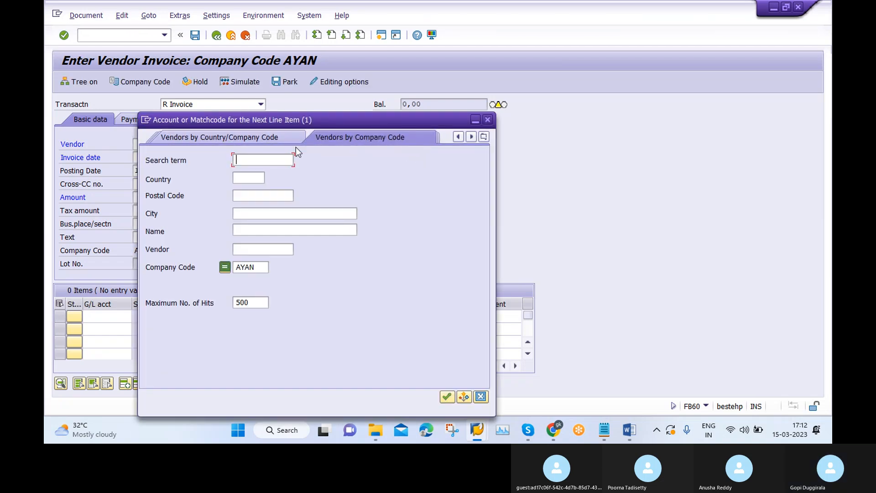
{"action": "left_click", "coordinate": [447, 397]}
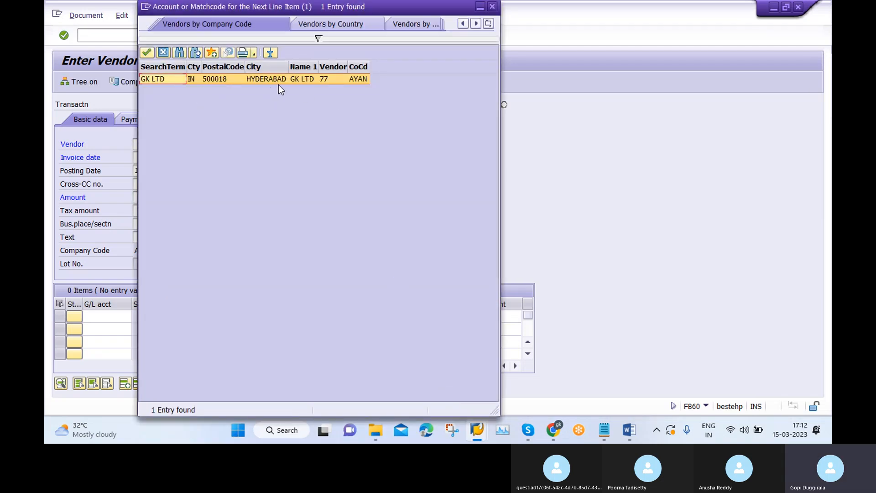
{"action": "double_click", "coordinate": [250, 79]}
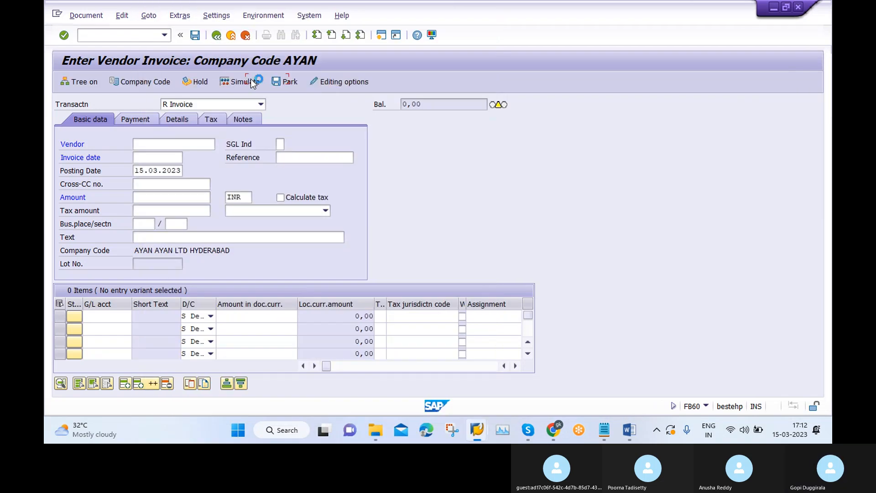
Step: Fill in the invoice header with the vendor number, invoice date 15.03.2023 and an amount of 20000 INR
{"action": "left_click", "coordinate": [159, 158]}
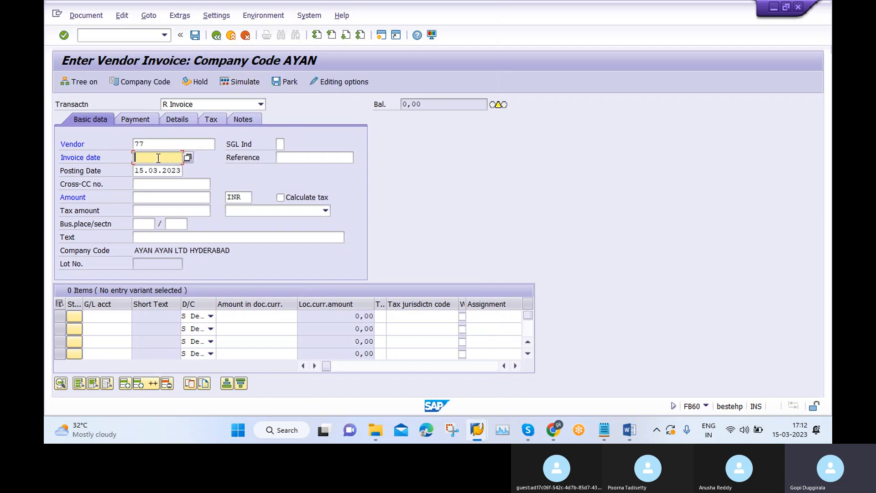
{"action": "left_click", "coordinate": [157, 169]}
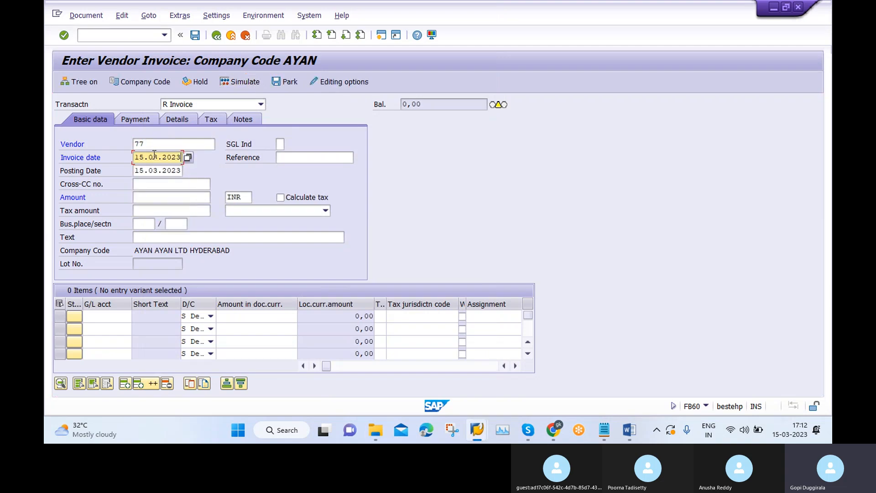
{"action": "left_click", "coordinate": [164, 198]}
{"action": "type", "text": "25"}
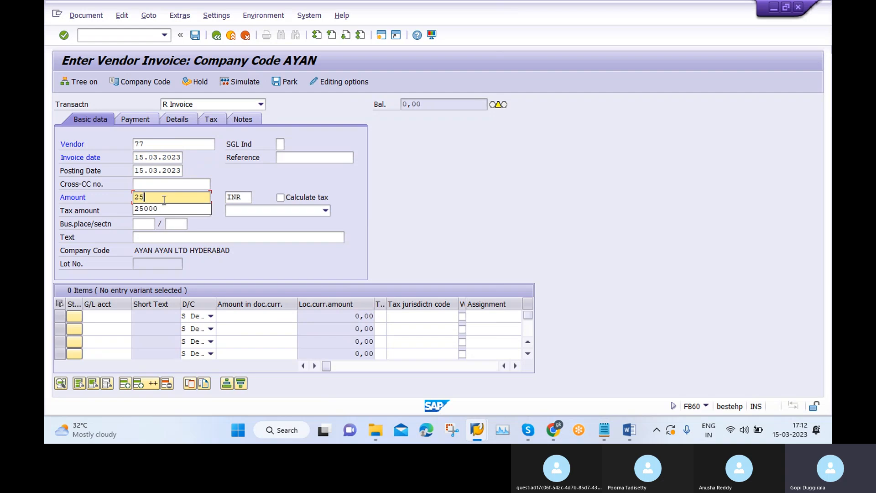
{"action": "key", "text": "BackSpace"}
{"action": "type", "text": "0000"}
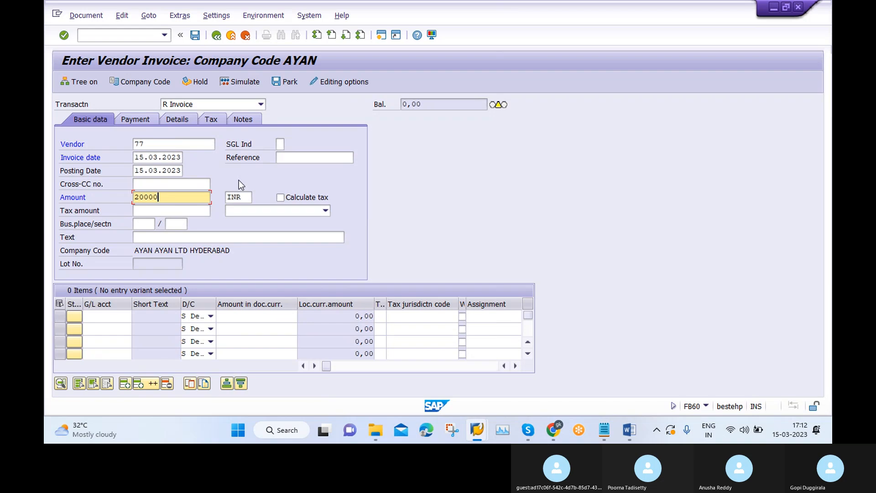
Step: Add a debit line item for the Raw material inventory G/L account of company code AYAN with an amount of 20000
{"action": "left_click", "coordinate": [105, 316]}
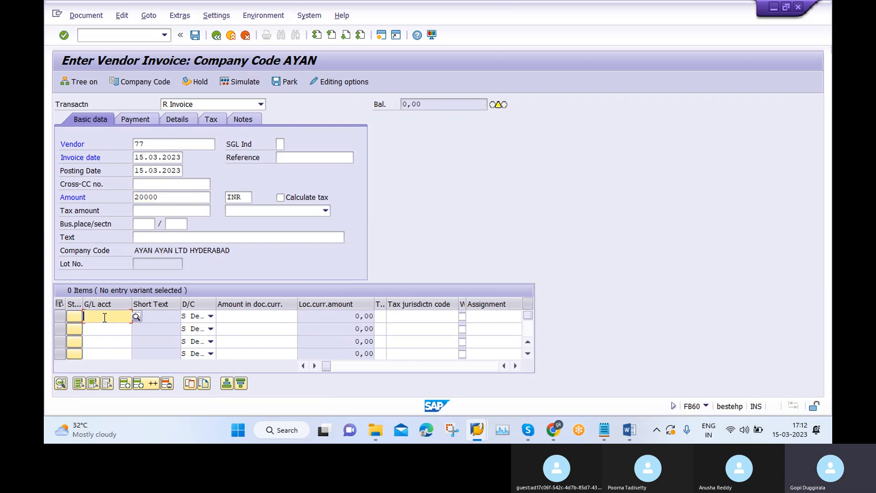
{"action": "left_click", "coordinate": [138, 317]}
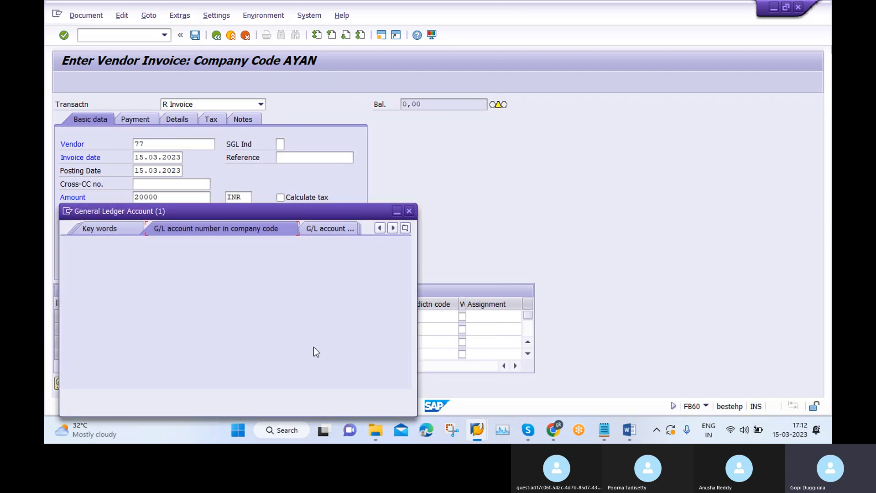
{"action": "left_click", "coordinate": [369, 396]}
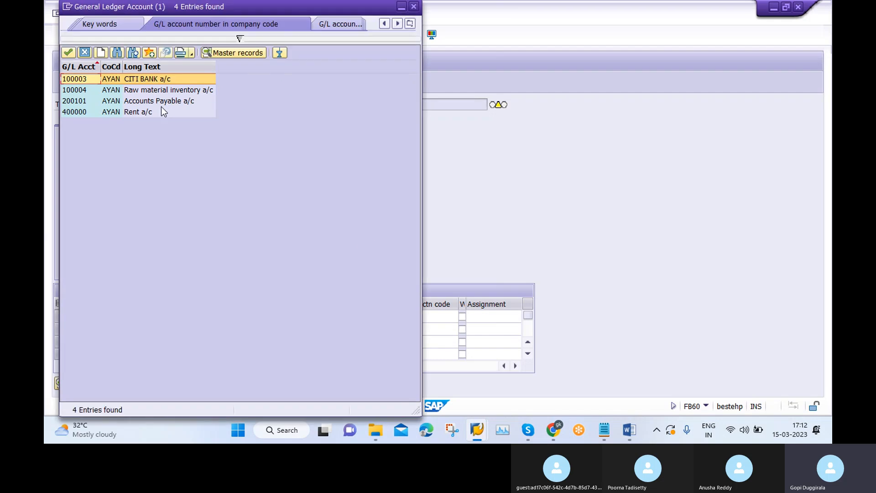
{"action": "left_click", "coordinate": [163, 89]}
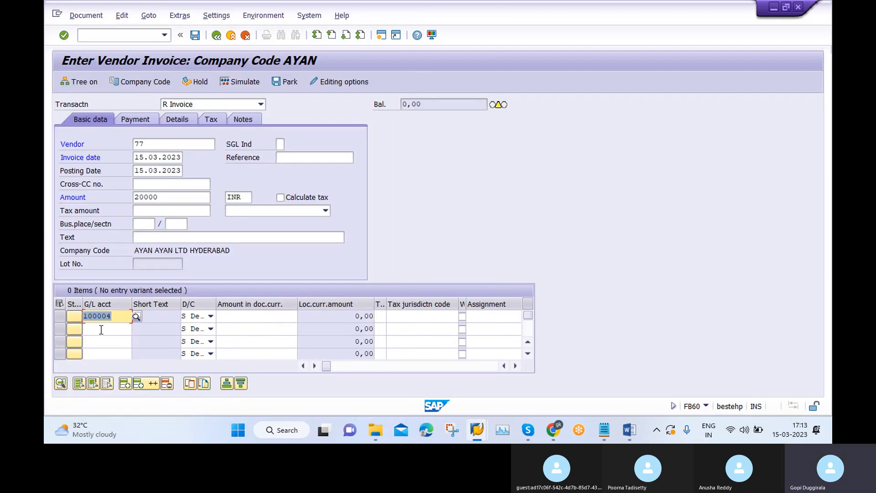
{"action": "left_click", "coordinate": [235, 317]}
{"action": "type", "text": "20000"}
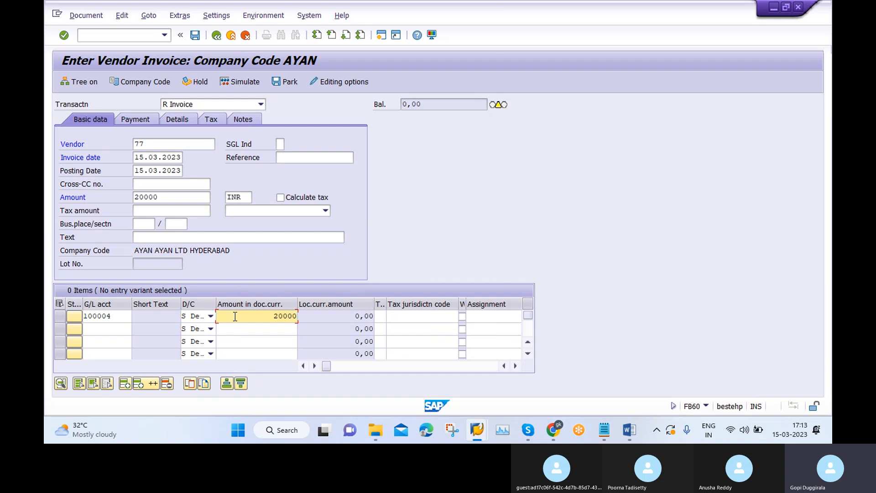
Step: Set payment method T and company code AYAN's HDFC house bank with account ID HDFC, and post the 20000 invoice
{"action": "left_click", "coordinate": [133, 119]}
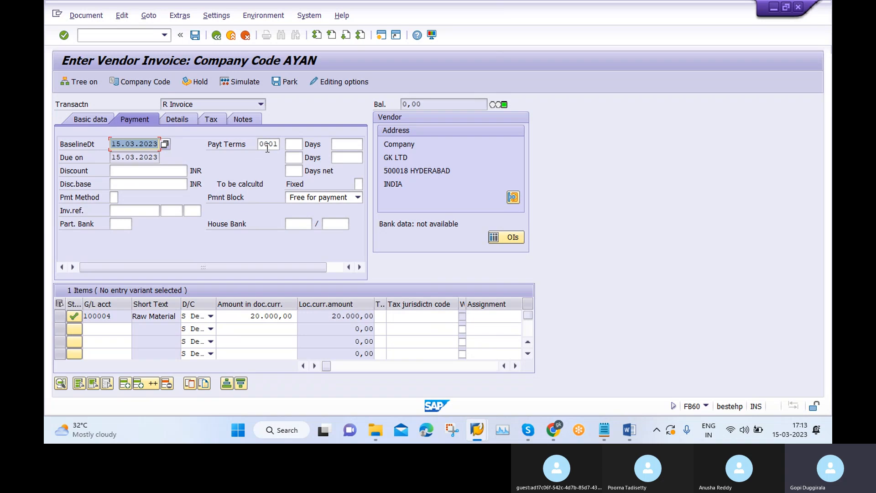
{"action": "left_click", "coordinate": [114, 197]}
{"action": "type", "text": "T"}
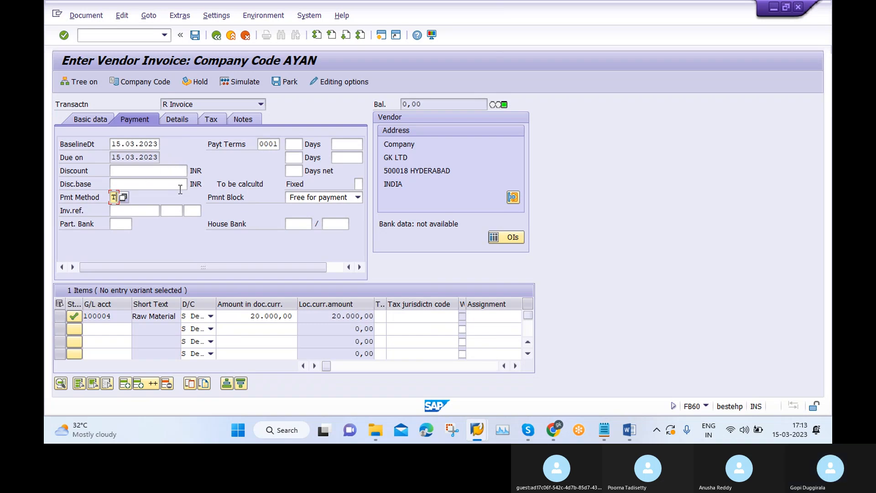
{"action": "left_click", "coordinate": [296, 224]}
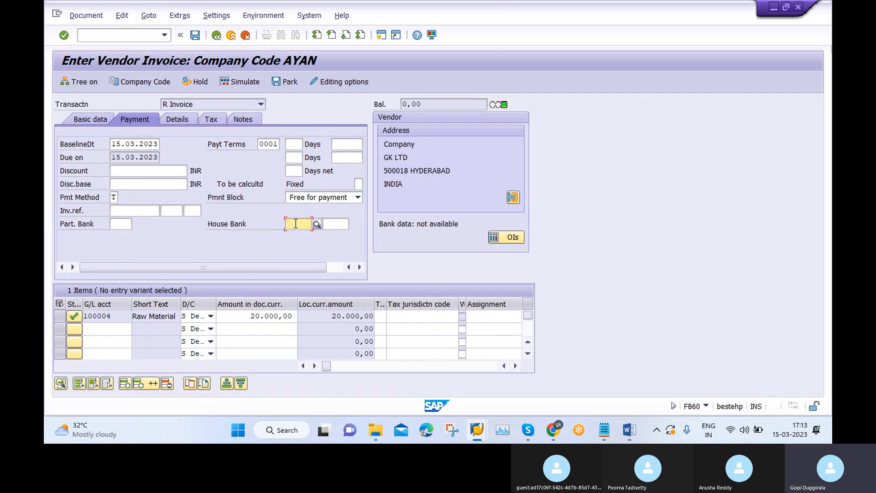
{"action": "type", "text": "HDFC"}
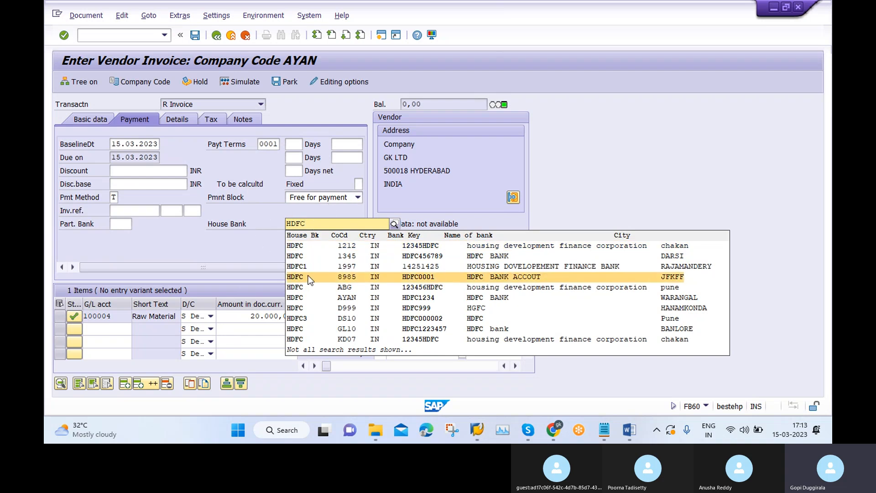
{"action": "left_click", "coordinate": [315, 298]}
{"action": "left_click", "coordinate": [340, 223]}
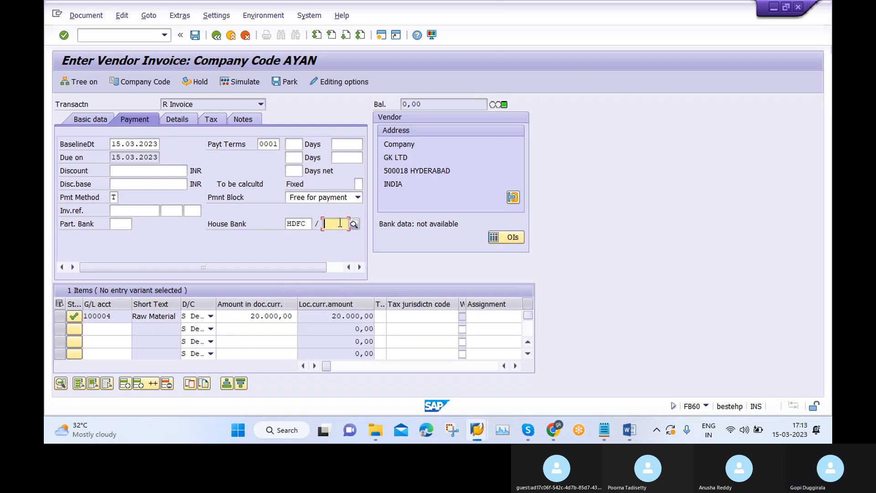
{"action": "type", "text": "HDFC"}
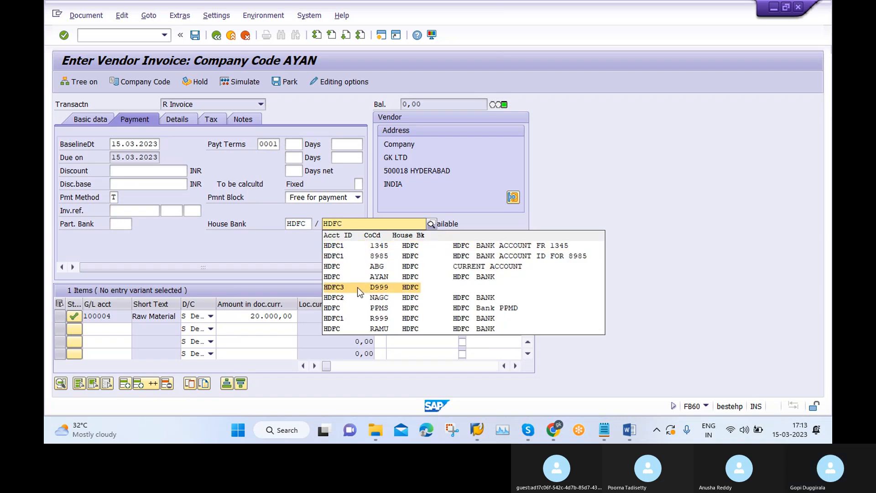
{"action": "left_click", "coordinate": [359, 280]}
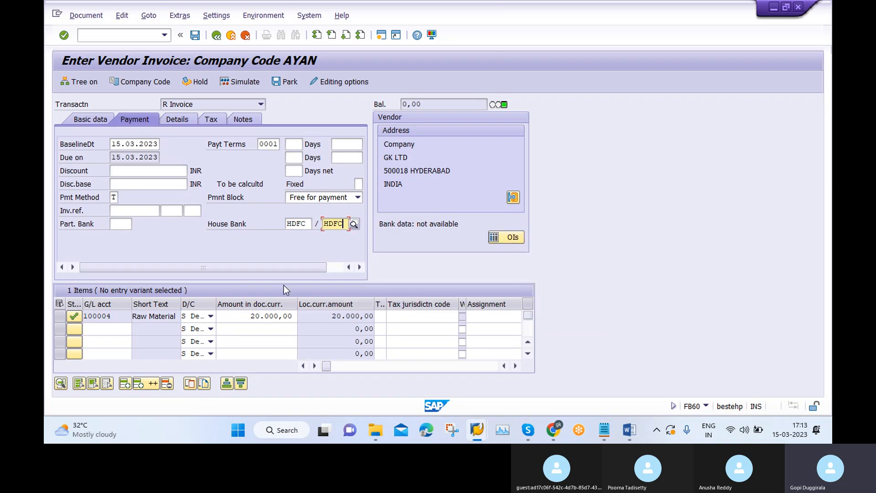
{"action": "left_click", "coordinate": [195, 35]}
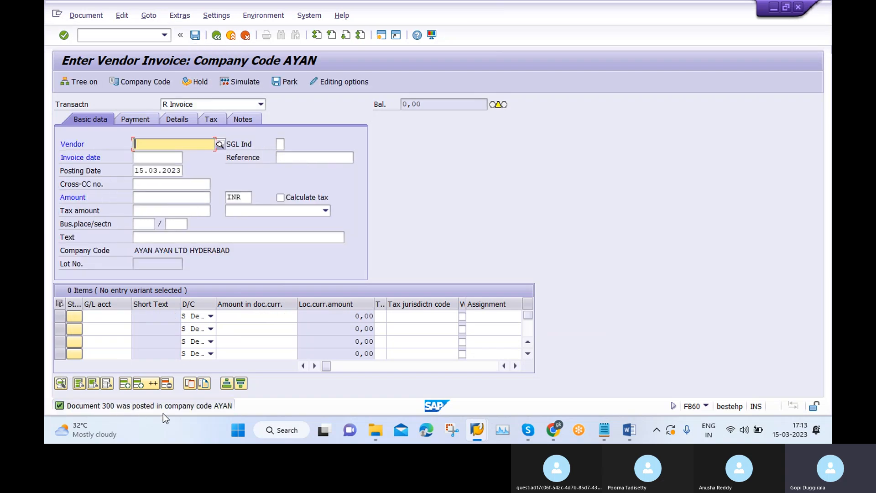
Step: Fill in a second invoice header with the same vendor number, invoice date 15.03.2023 and an amount of 30000 INR
{"action": "type", "text": "77"}
{"action": "left_click", "coordinate": [163, 161]}
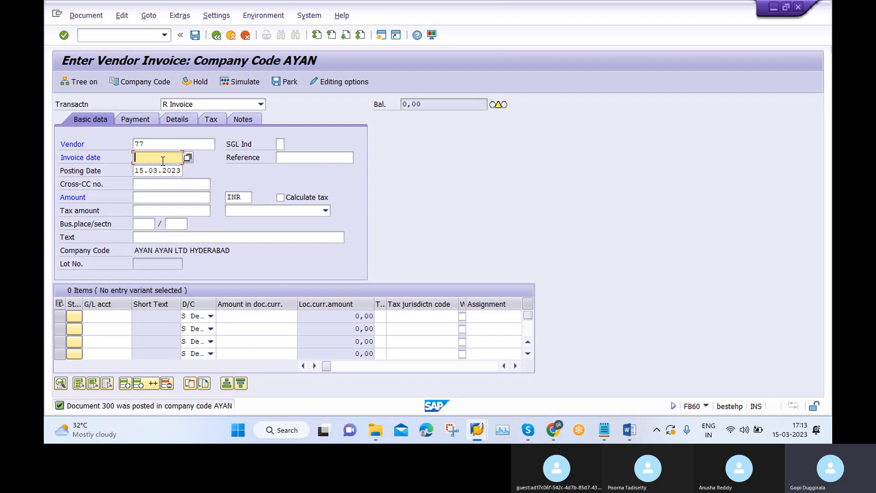
{"action": "left_click", "coordinate": [163, 160]}
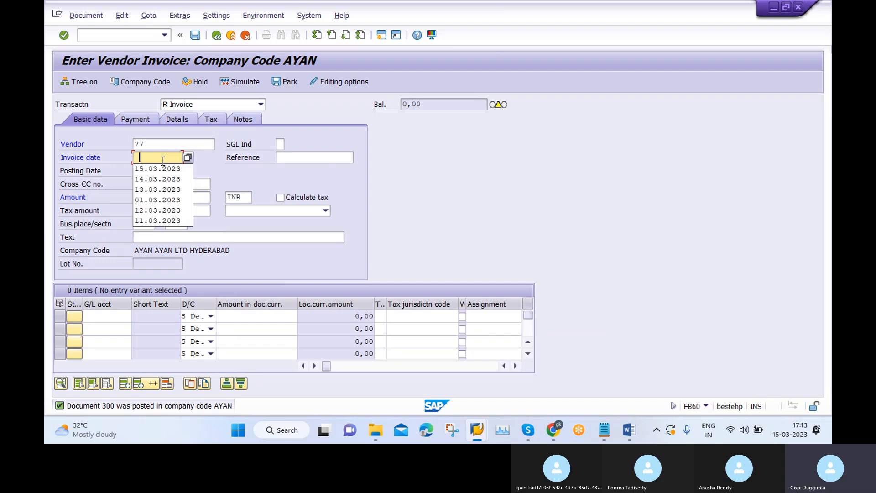
{"action": "left_click", "coordinate": [162, 169]}
{"action": "left_click", "coordinate": [151, 197]}
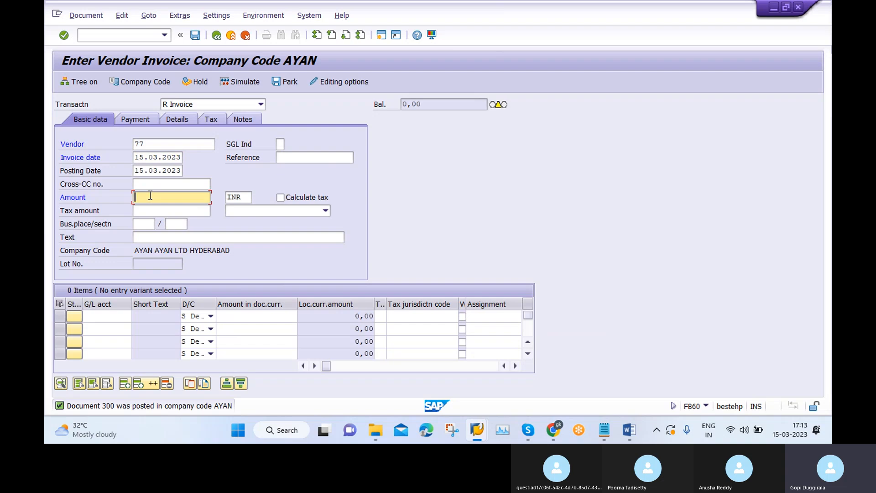
{"action": "type", "text": "30000"}
Step: Add a debit line item for the Raw material inventory G/L account of company code AYAN with an amount of 30000
{"action": "left_click", "coordinate": [107, 315]}
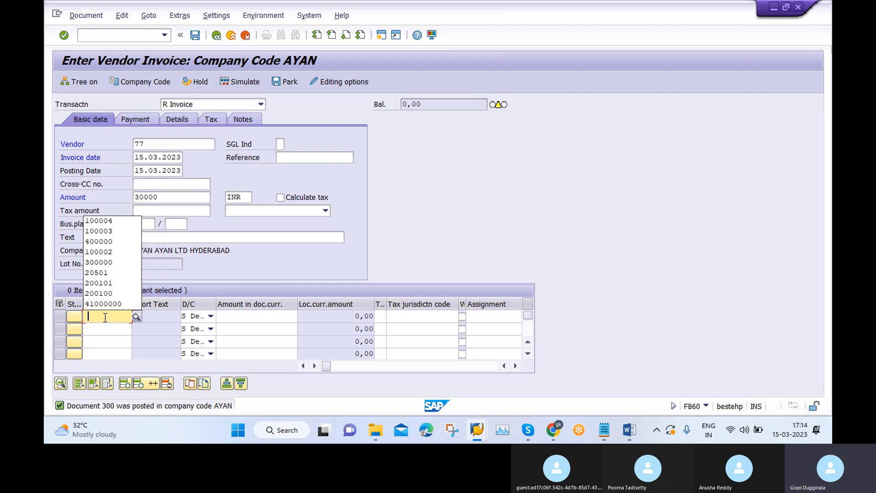
{"action": "left_click", "coordinate": [136, 317]}
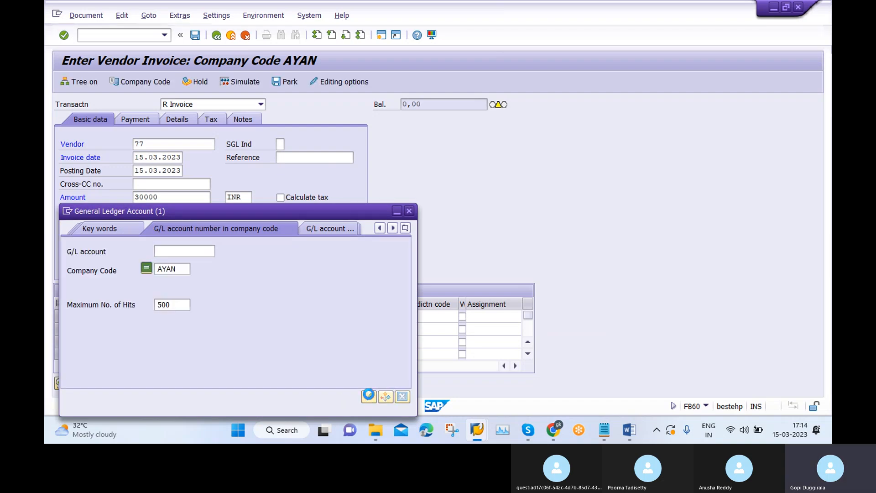
{"action": "left_click", "coordinate": [368, 395]}
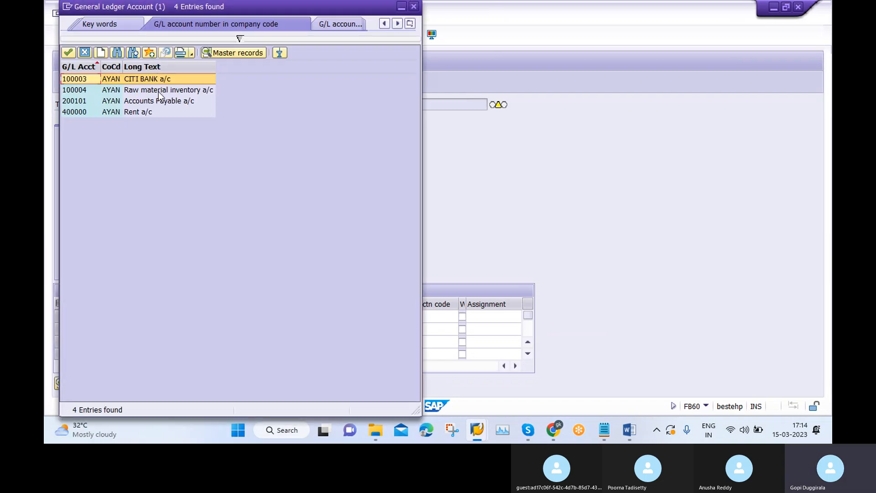
{"action": "double_click", "coordinate": [158, 91]}
{"action": "left_click", "coordinate": [237, 315]}
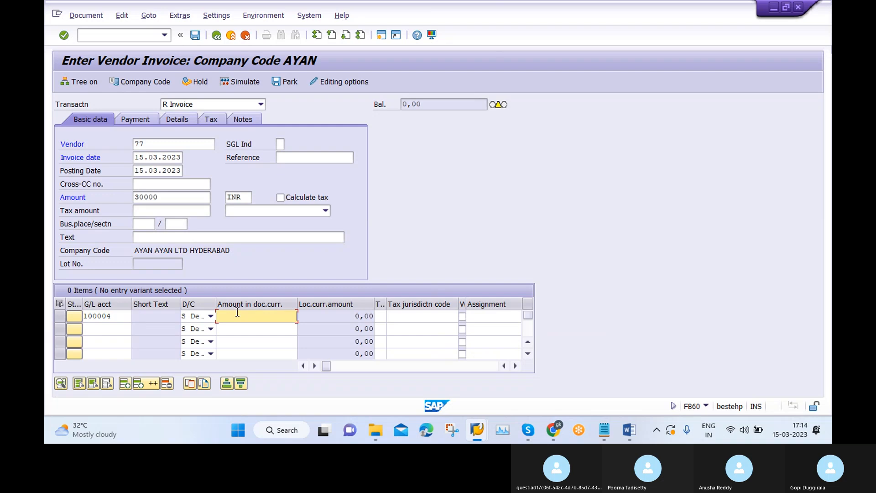
{"action": "left_click", "coordinate": [415, 228]}
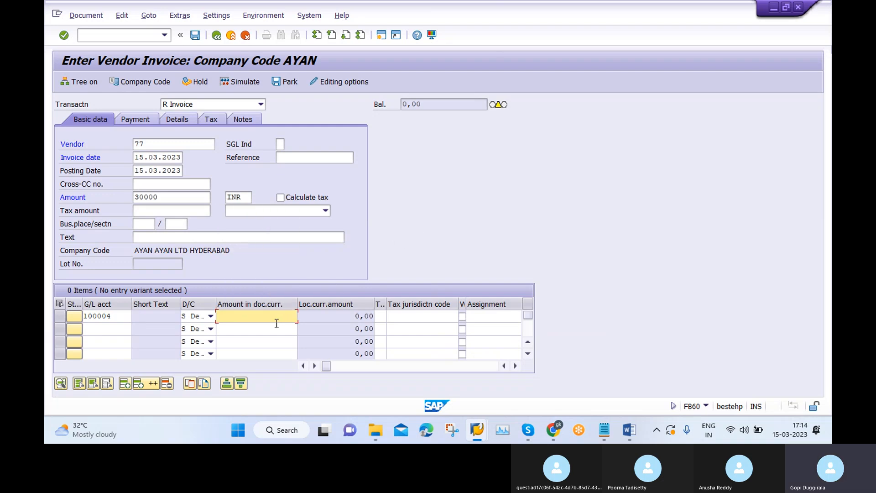
{"action": "type", "text": "30000"}
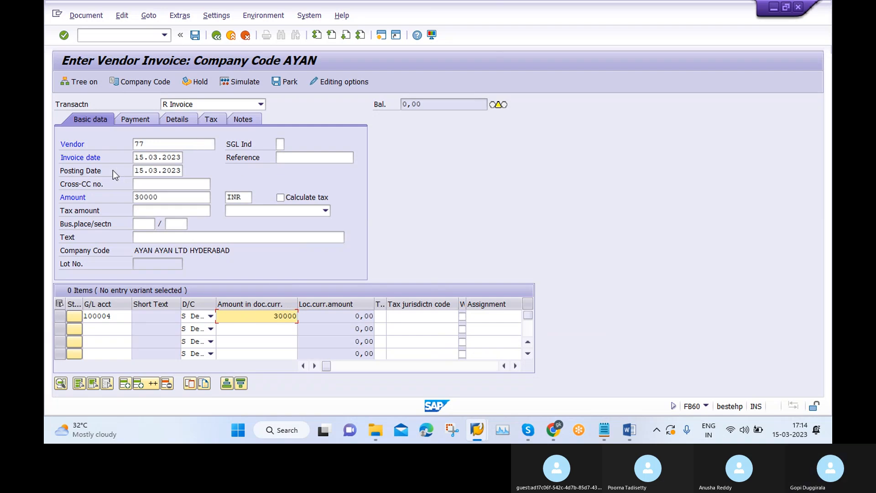
Step: Set payment method T and company code AYAN's HDFC house bank with account ID HDFC, and post the 30000 invoice
{"action": "left_click", "coordinate": [135, 120]}
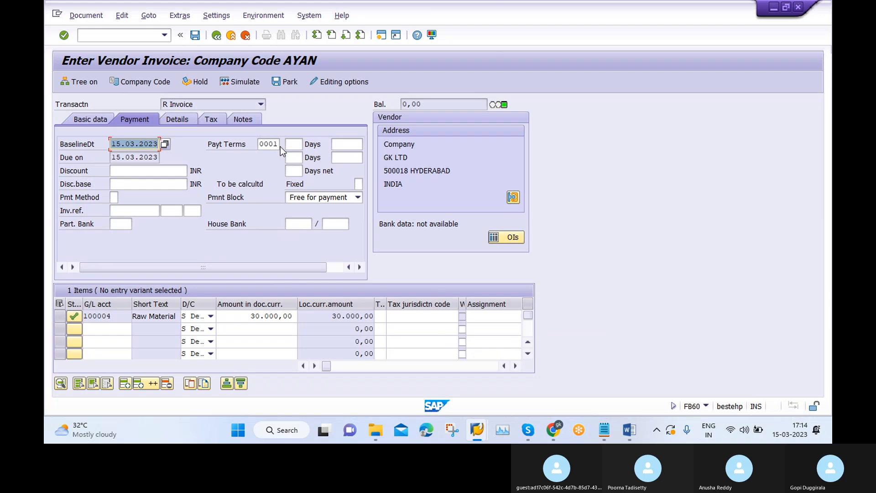
{"action": "left_click", "coordinate": [114, 197]}
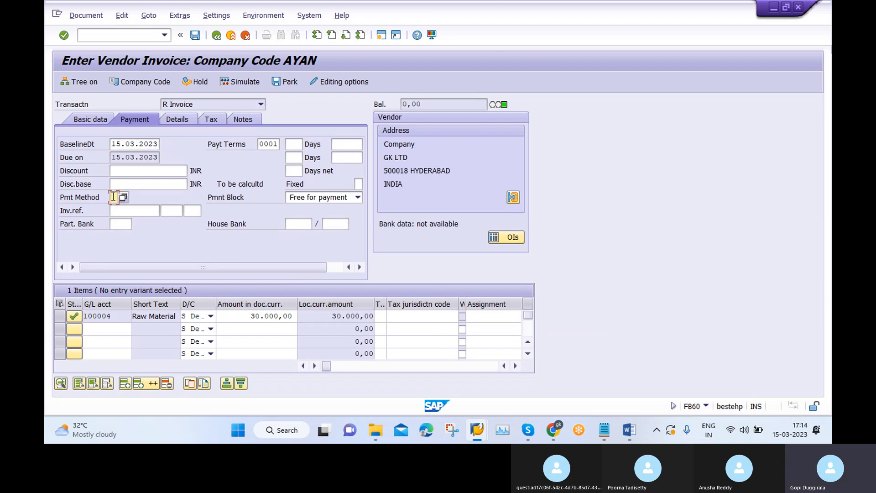
{"action": "type", "text": "T"}
{"action": "left_click", "coordinate": [288, 222]}
{"action": "type", "text": "HDFC"}
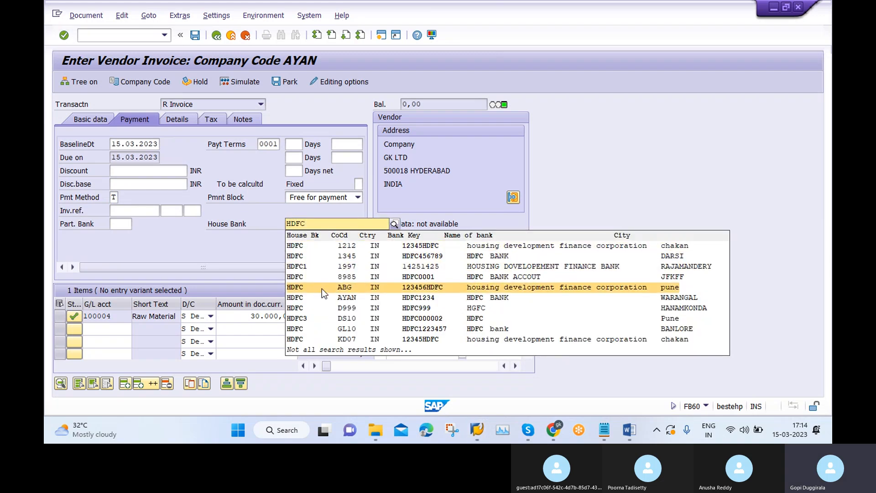
{"action": "left_click", "coordinate": [322, 297]}
{"action": "left_click", "coordinate": [345, 224]}
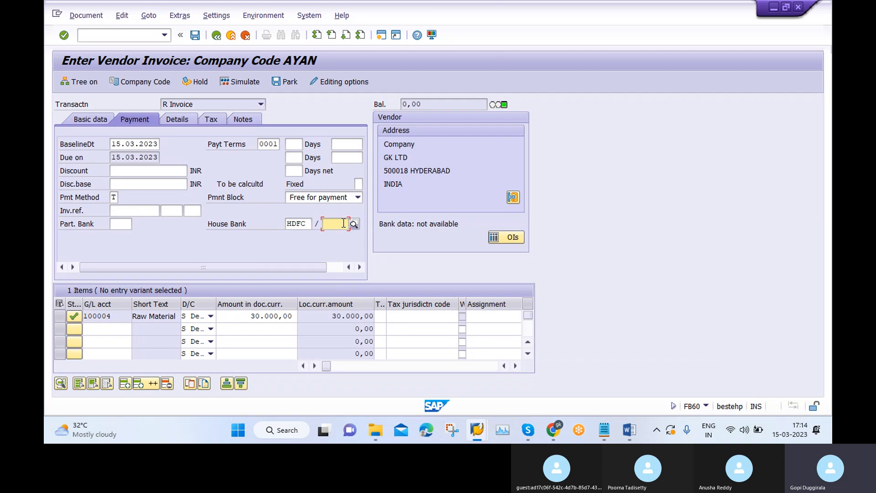
{"action": "type", "text": "HDFC"}
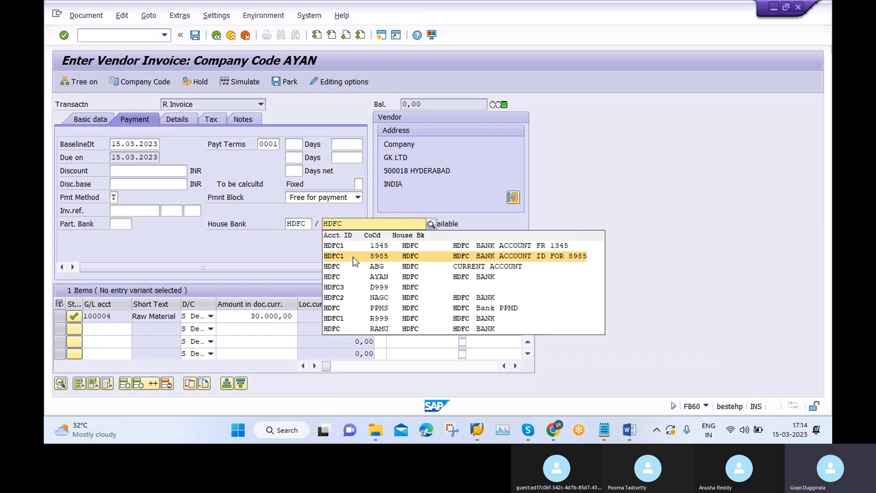
{"action": "left_click", "coordinate": [361, 279]}
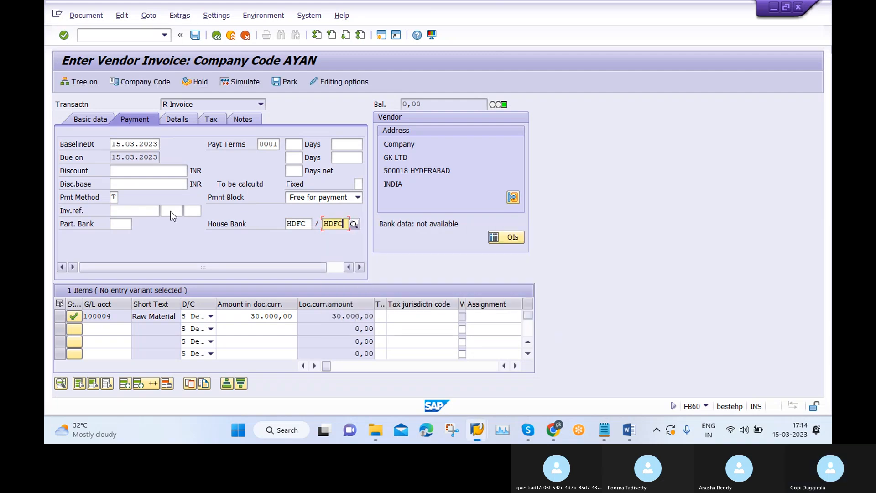
{"action": "left_click", "coordinate": [193, 35]}
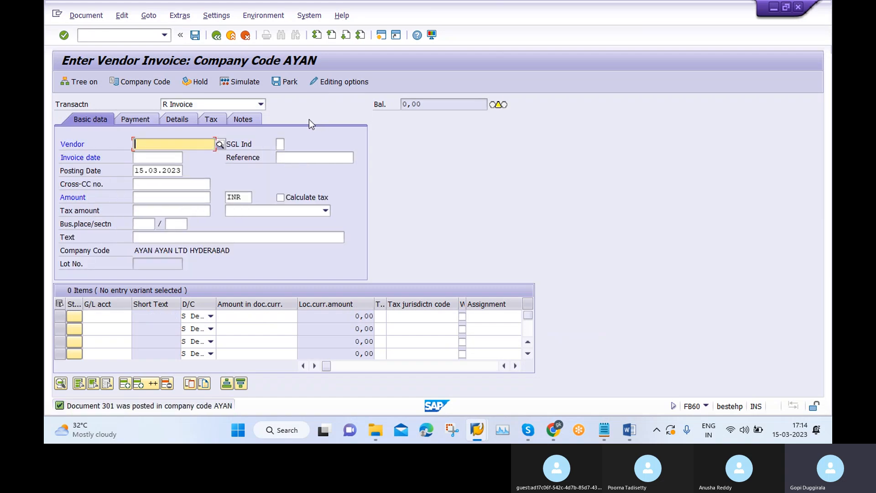
Step: Exit the vendor invoice entry without keeping unsaved data and return to the SAP Easy Access screen
{"action": "left_click", "coordinate": [220, 37]}
{"action": "left_click", "coordinate": [245, 38]}
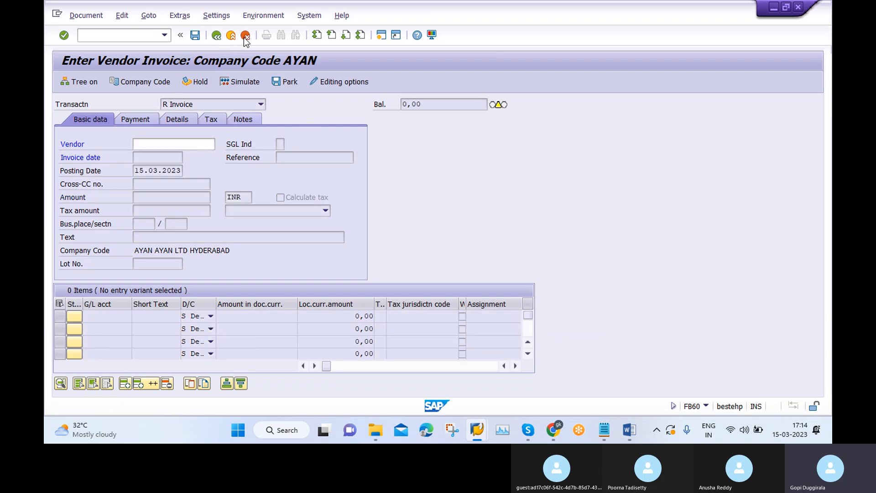
{"action": "left_click", "coordinate": [244, 256]}
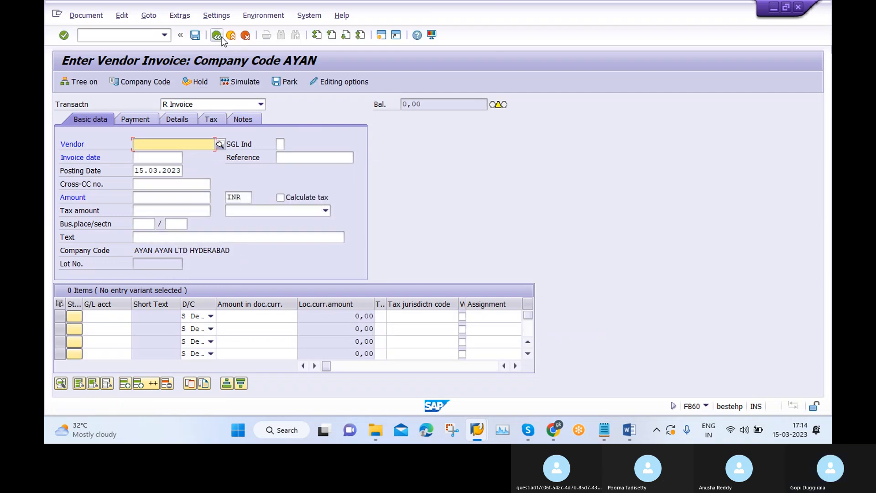
{"action": "left_click", "coordinate": [232, 37]}
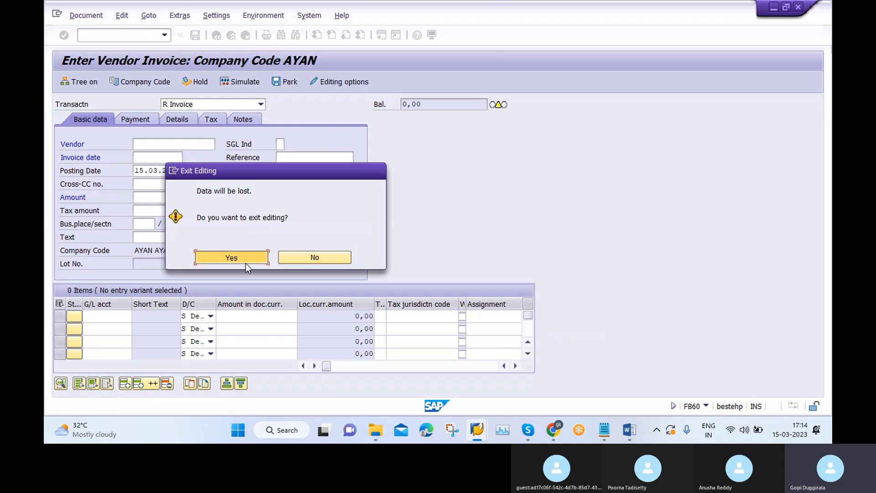
{"action": "left_click", "coordinate": [232, 258]}
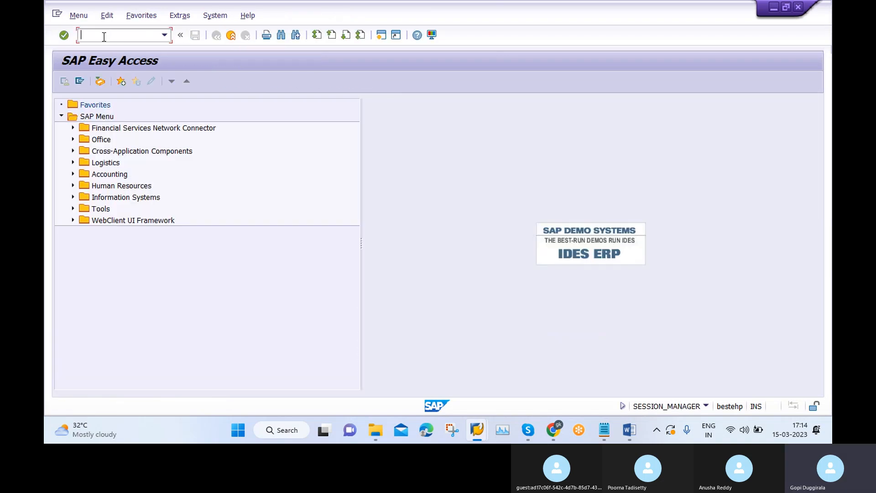
Step: Display the vendor's open items at 15.03.2023 in company code AYAN with transaction FBL1N, and leave the report
{"action": "key", "text": "Caps_Lock"}
{"action": "type", "text": "F"}
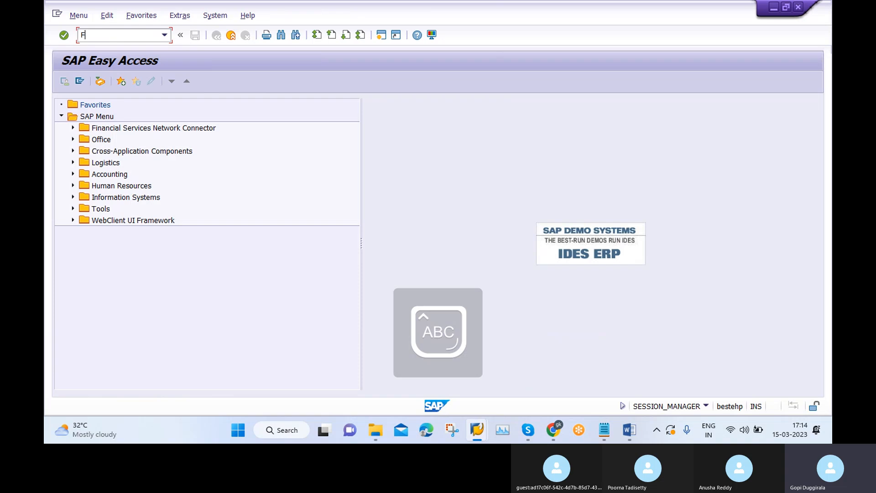
{"action": "type", "text": "BL1N"}
{"action": "key", "text": "Return"}
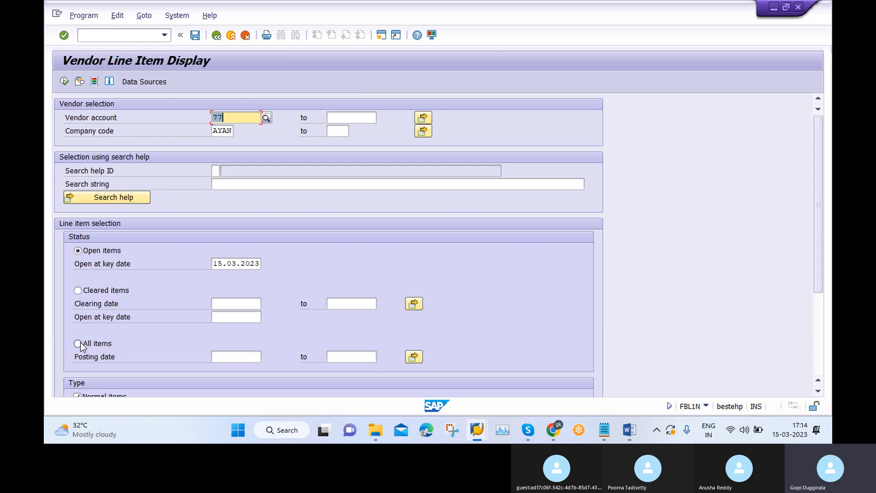
{"action": "left_click", "coordinate": [64, 82]}
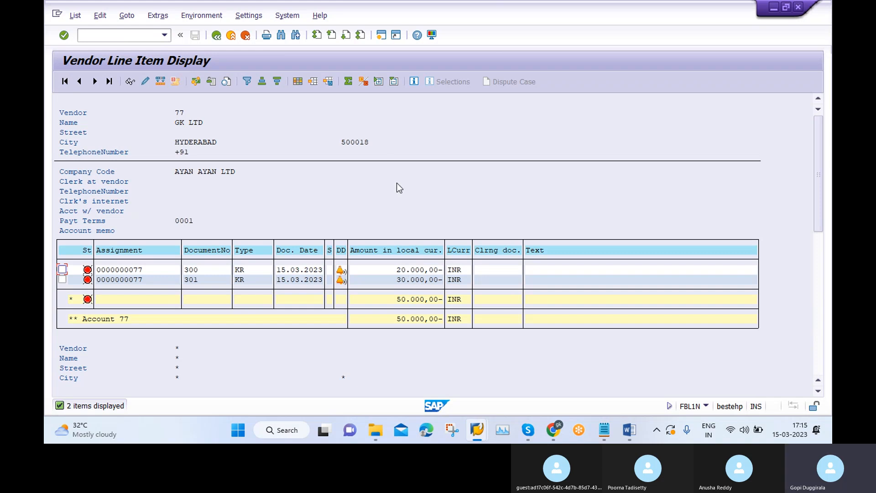
{"action": "left_click", "coordinate": [216, 39]}
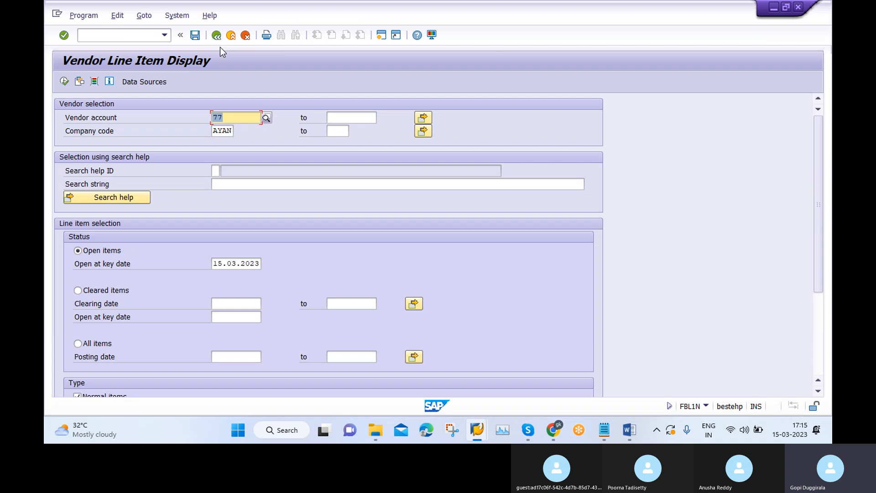
{"action": "left_click", "coordinate": [216, 36]}
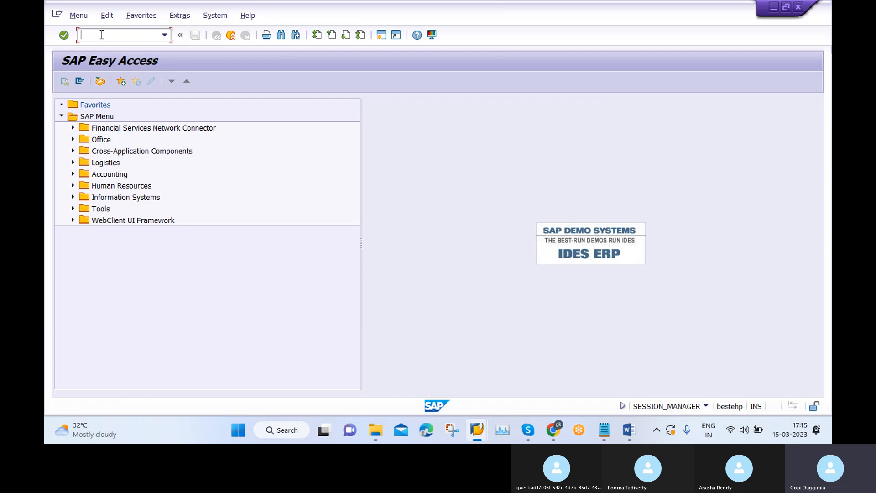
Step: Start transaction F110 and enter run date 15.03.2023 with identification 2
{"action": "type", "text": "F110"}
{"action": "key", "text": "Return"}
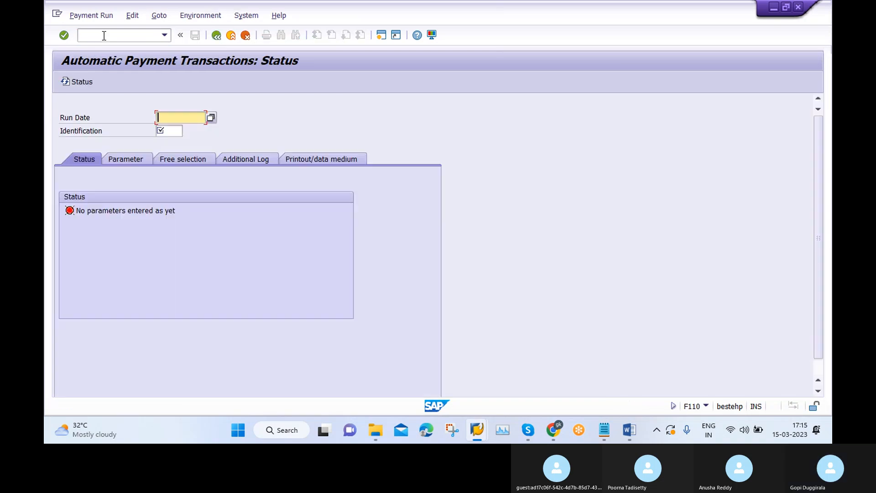
{"action": "left_click", "coordinate": [170, 118]}
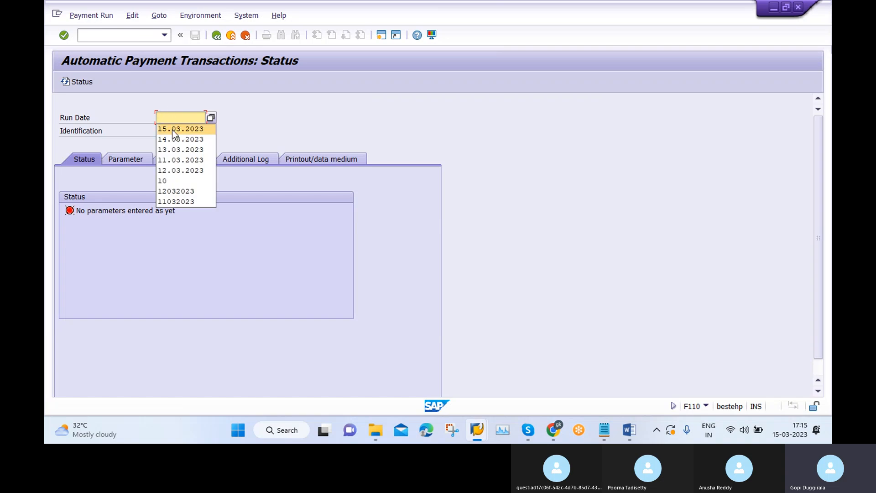
{"action": "left_click", "coordinate": [171, 130]}
{"action": "left_click", "coordinate": [166, 132]}
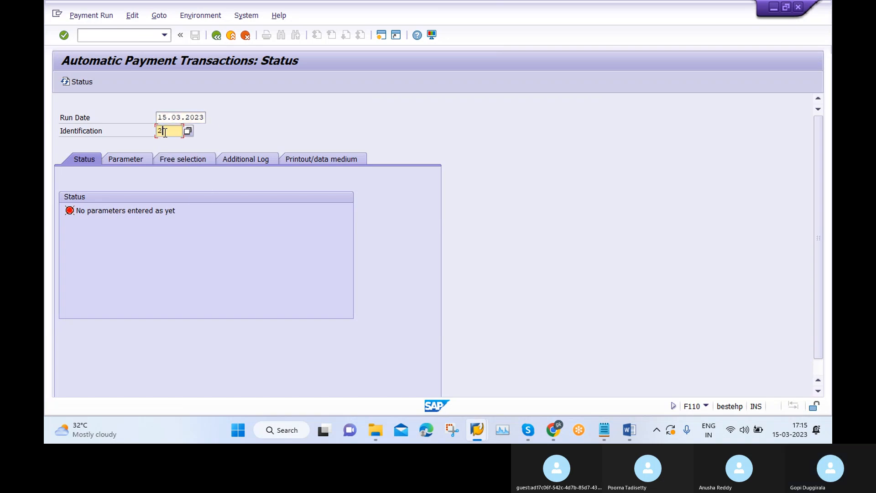
{"action": "type", "text": "2"}
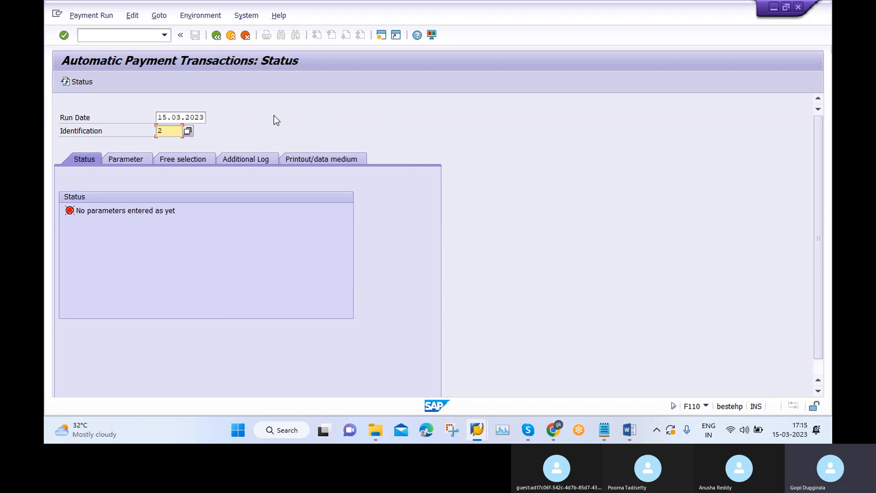
{"action": "key", "text": "shift+Tab"}
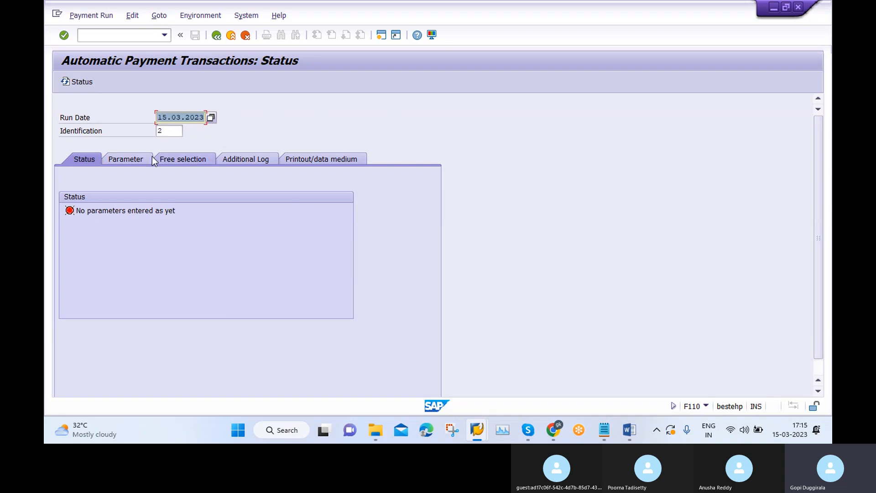
Step: In the run parameters, enter company code AYAN with payment method T and next payment date 17.03.2023
{"action": "left_click", "coordinate": [125, 160]}
{"action": "left_click", "coordinate": [95, 240]}
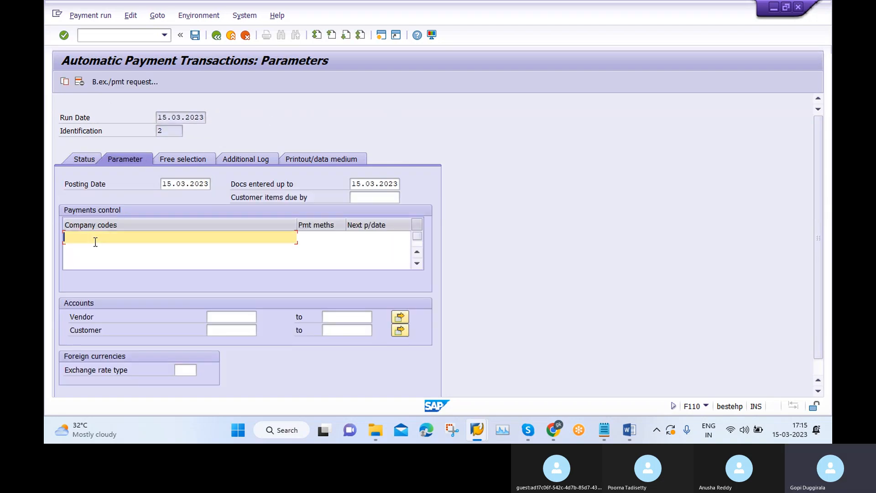
{"action": "type", "text": "AYAN"}
{"action": "left_click", "coordinate": [324, 237]}
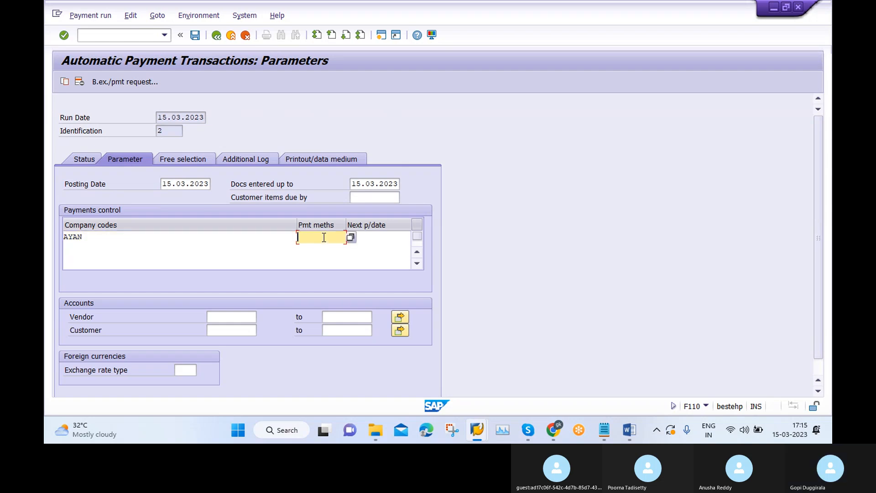
{"action": "type", "text": "T"}
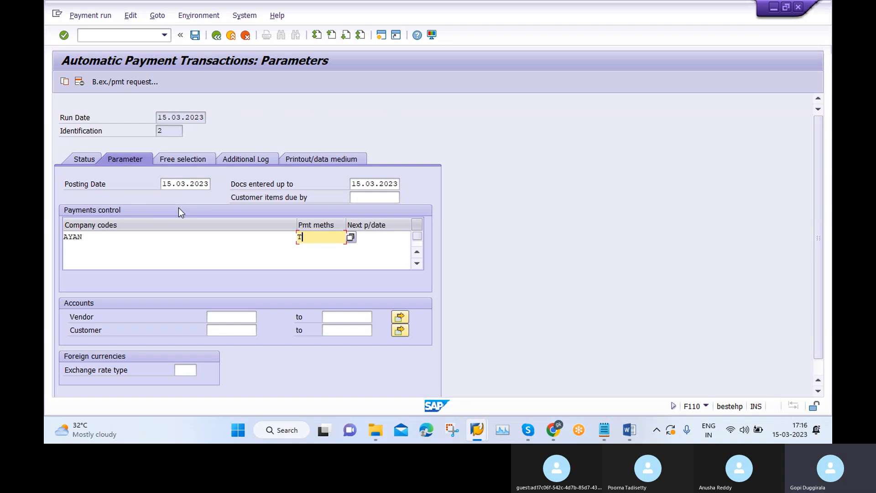
{"action": "left_click", "coordinate": [372, 237]}
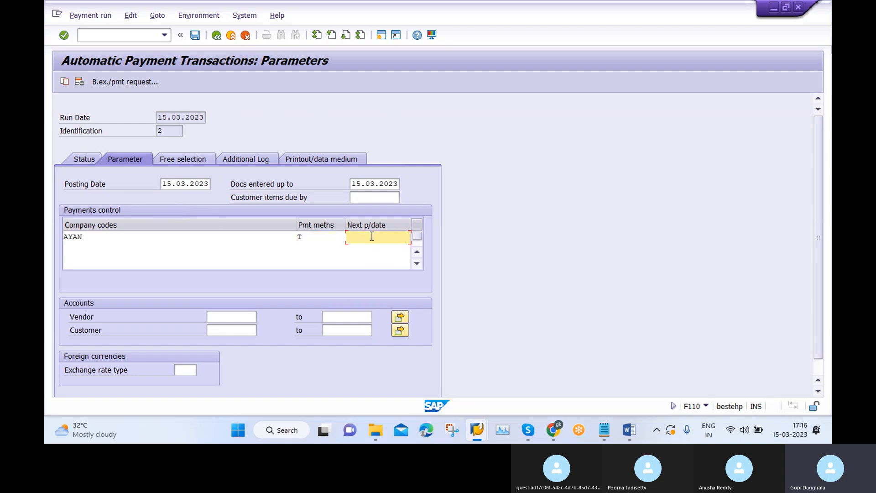
{"action": "type", "text": "1"}
{"action": "left_click", "coordinate": [377, 249]}
Step: Look up company code AYAN's vendor and enter its account number as the start of the run's vendor range
{"action": "left_click", "coordinate": [237, 319]}
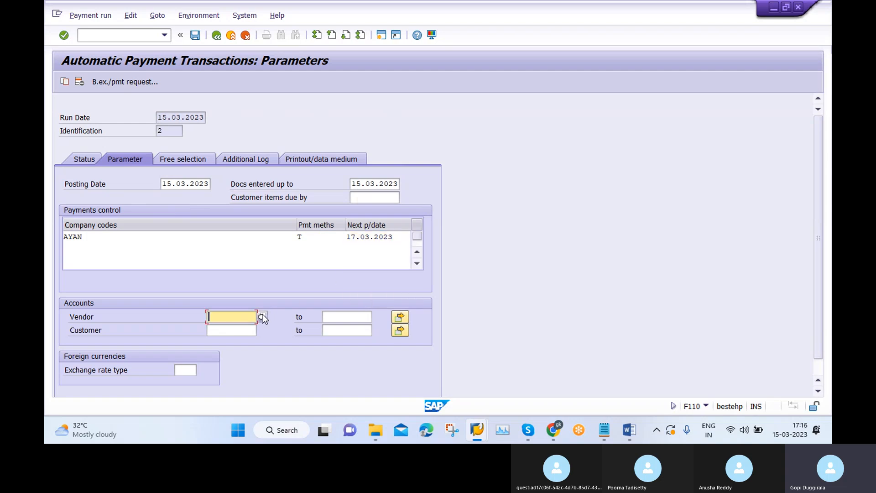
{"action": "left_click", "coordinate": [262, 317]}
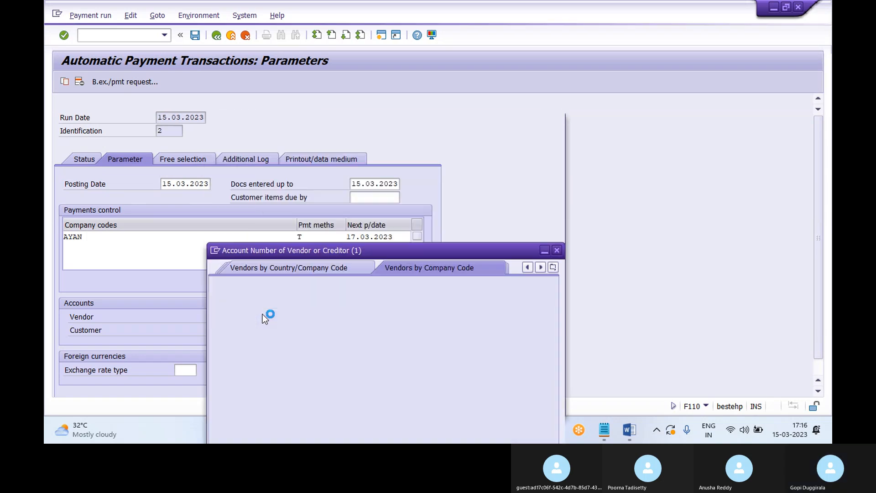
{"action": "left_click", "coordinate": [516, 397]}
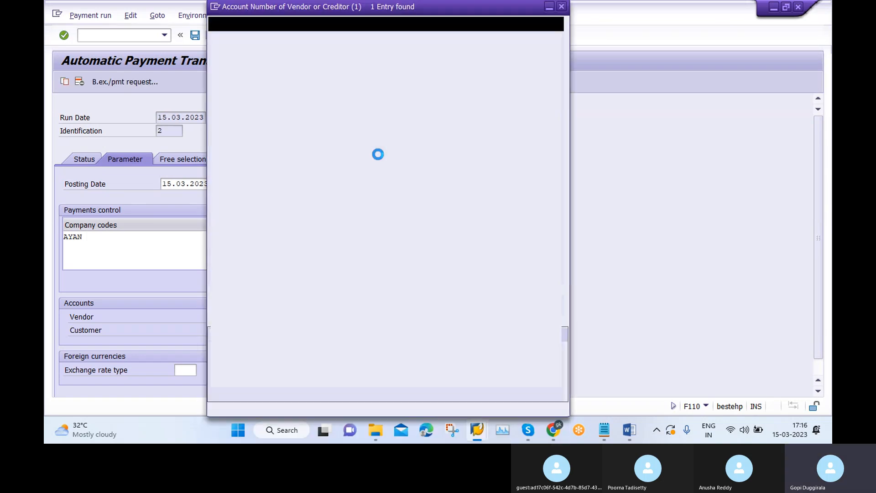
{"action": "double_click", "coordinate": [297, 81]}
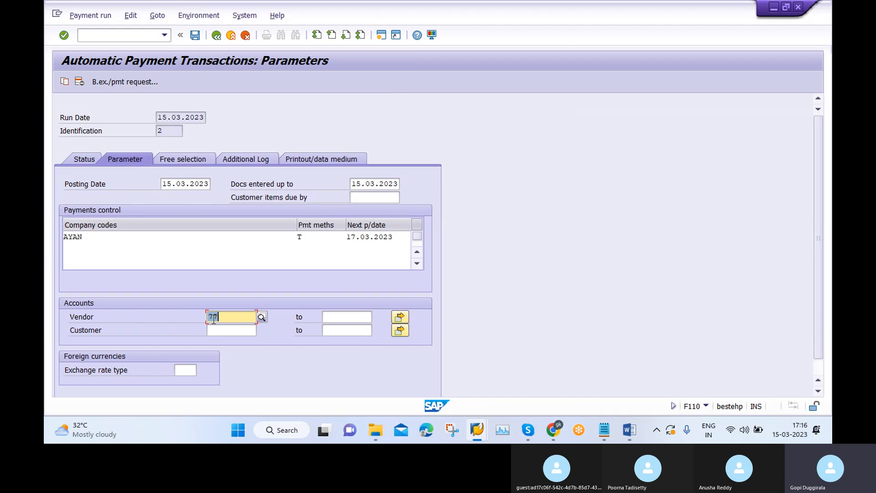
{"action": "left_click", "coordinate": [330, 317]}
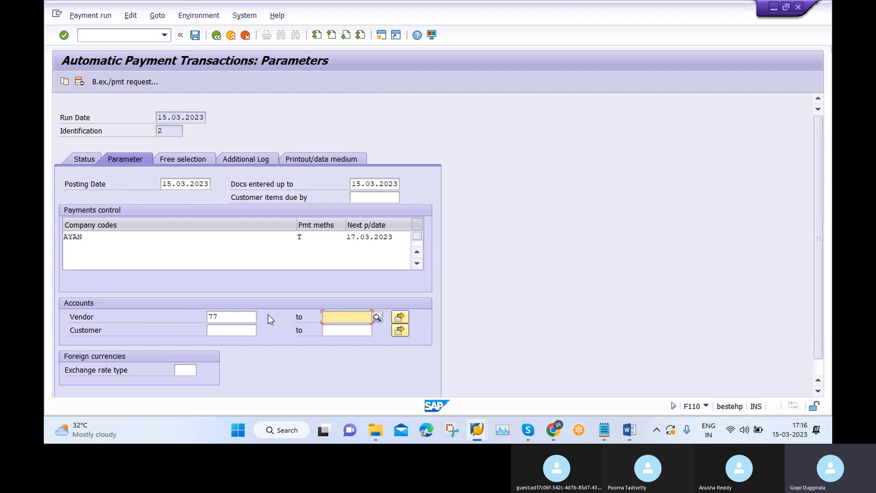
{"action": "left_click", "coordinate": [231, 316]}
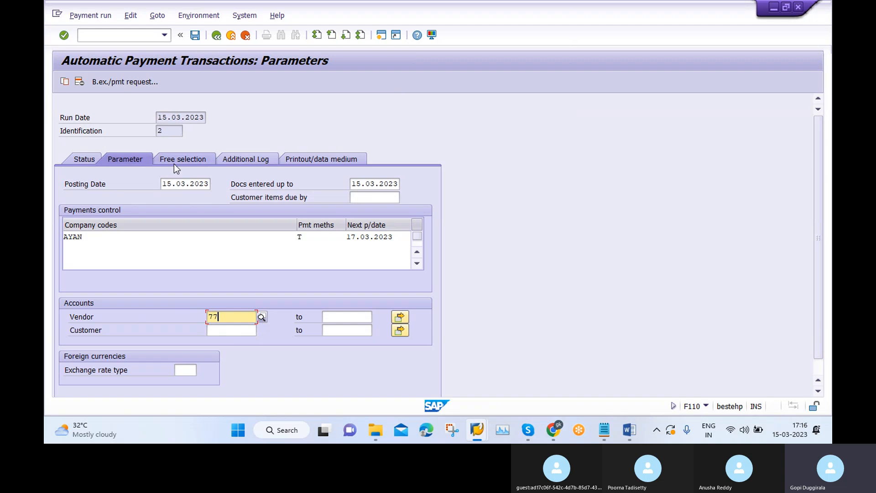
Step: Log the due date check, payment method selection in all cases and payment document line items for the vendor, and save the parameters
{"action": "left_click", "coordinate": [236, 159]}
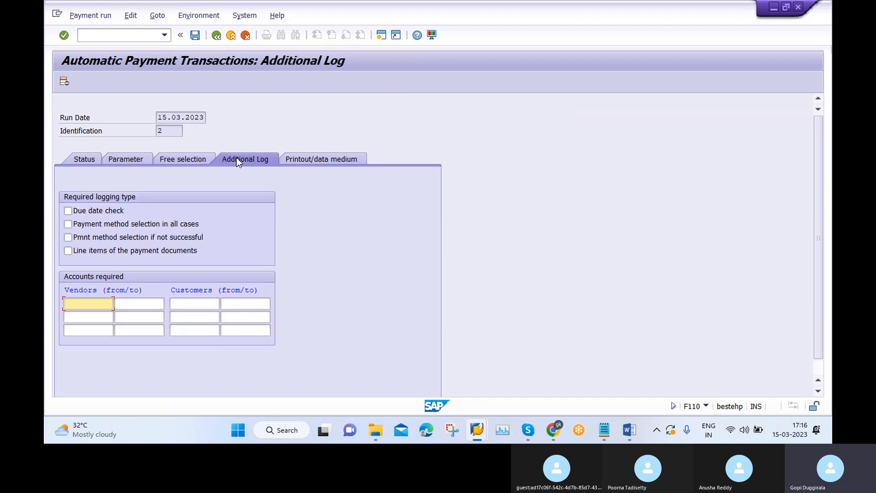
{"action": "left_click", "coordinate": [80, 211]}
{"action": "left_click", "coordinate": [85, 254]}
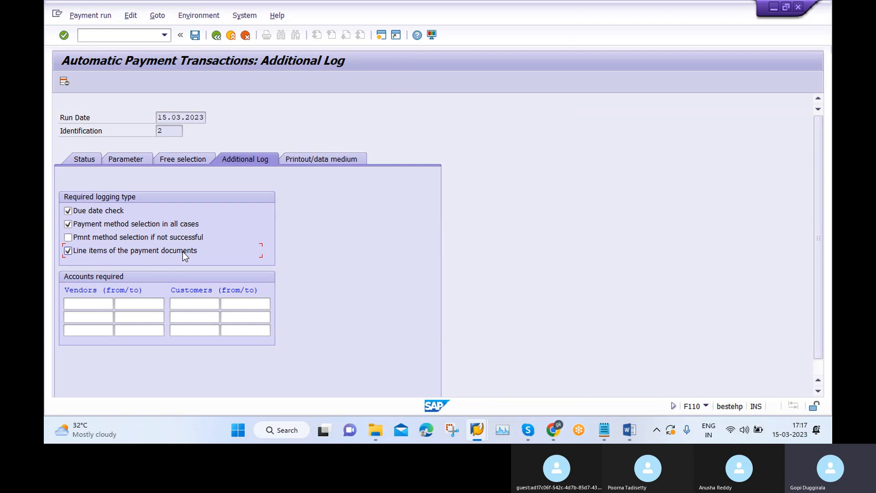
{"action": "left_click", "coordinate": [85, 303]}
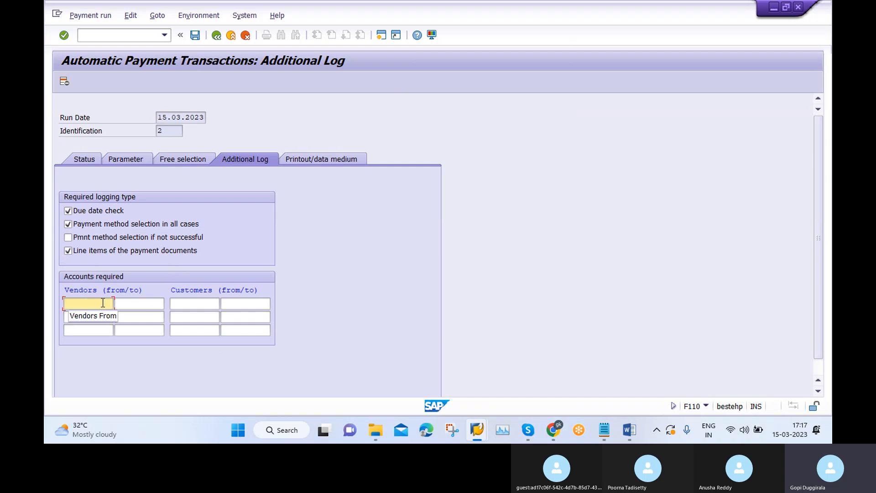
{"action": "type", "text": "77"}
{"action": "left_click", "coordinate": [196, 36]}
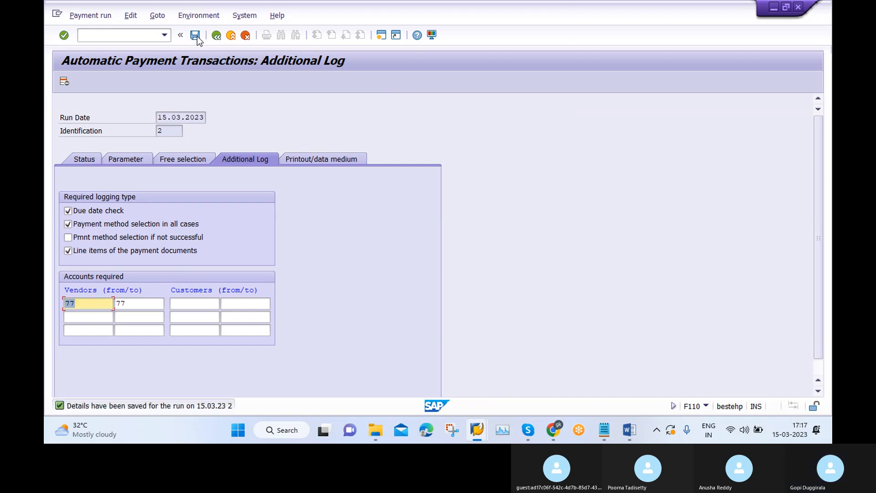
Step: Return to the payment run's status and look at the commands for maintaining or deleting its parameters
{"action": "left_click", "coordinate": [82, 159]}
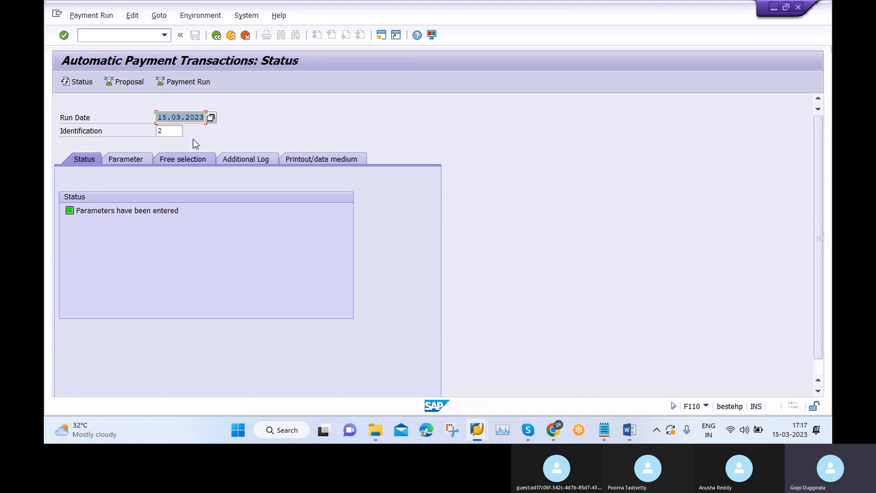
{"action": "left_click", "coordinate": [133, 15]}
{"action": "mouse_move", "coordinate": [145, 36]}
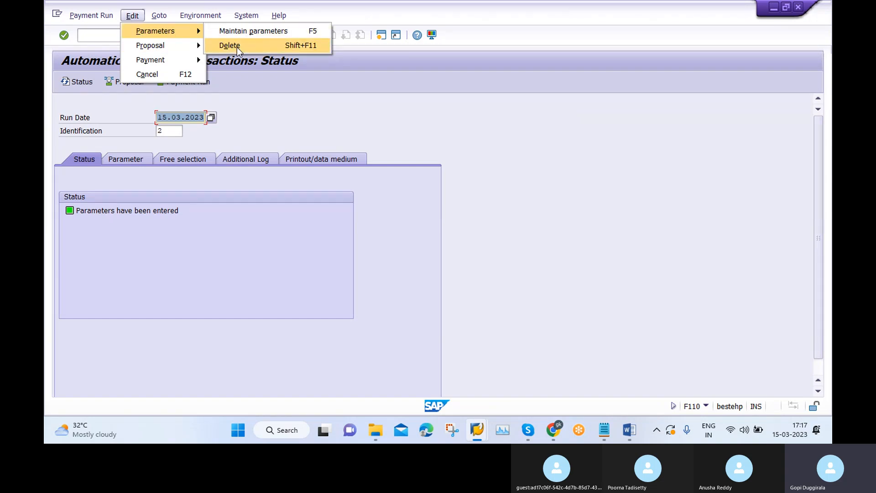
{"action": "left_click", "coordinate": [472, 114]}
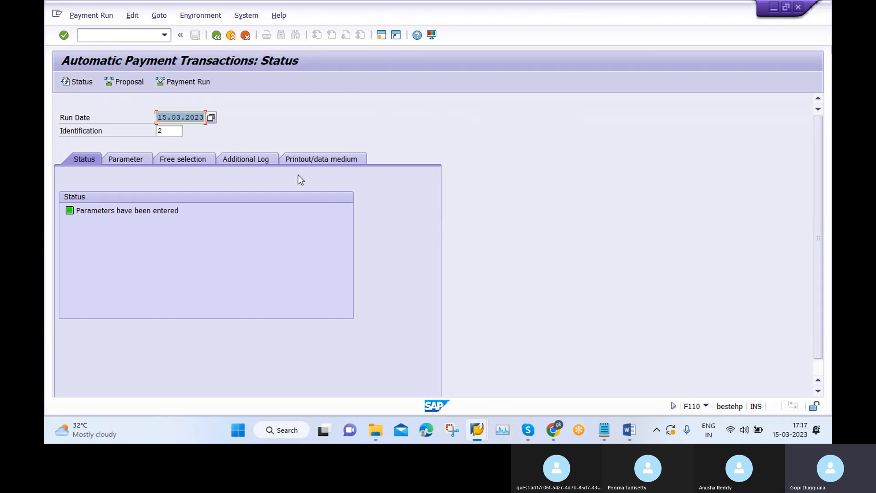
Step: Schedule the payment proposal to start immediately and refresh the run's status
{"action": "left_click", "coordinate": [135, 83]}
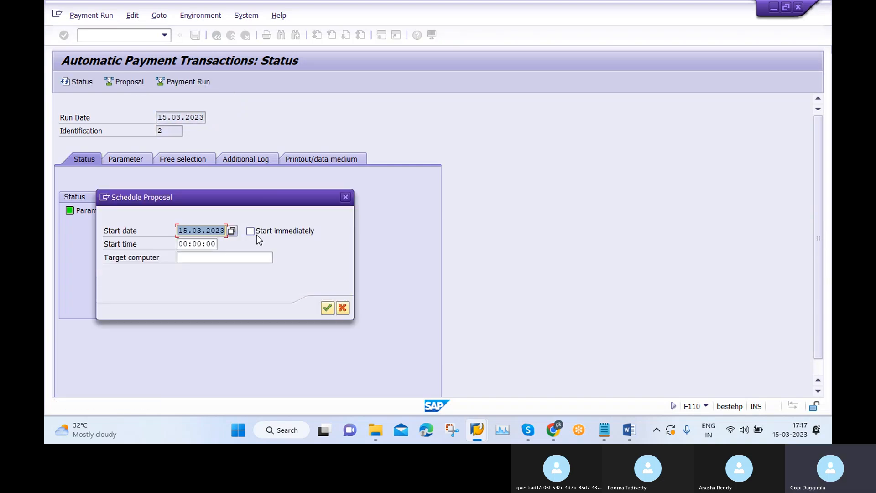
{"action": "left_click", "coordinate": [250, 231]}
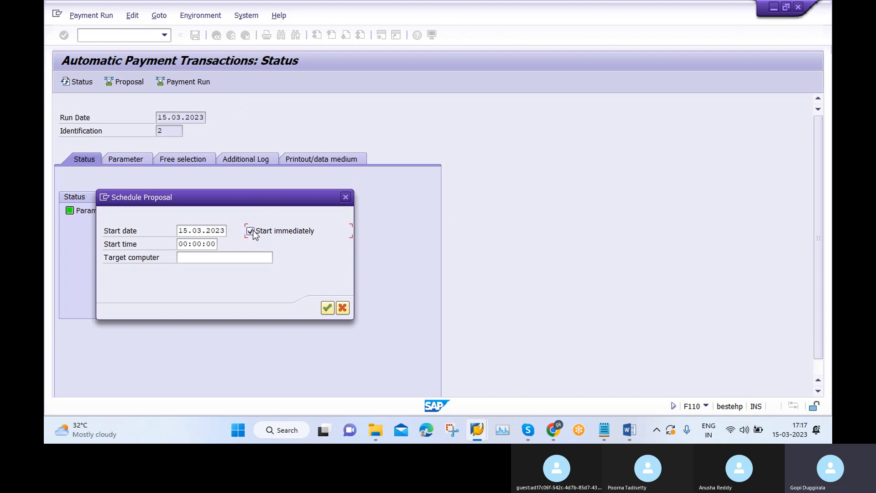
{"action": "left_click", "coordinate": [328, 308]}
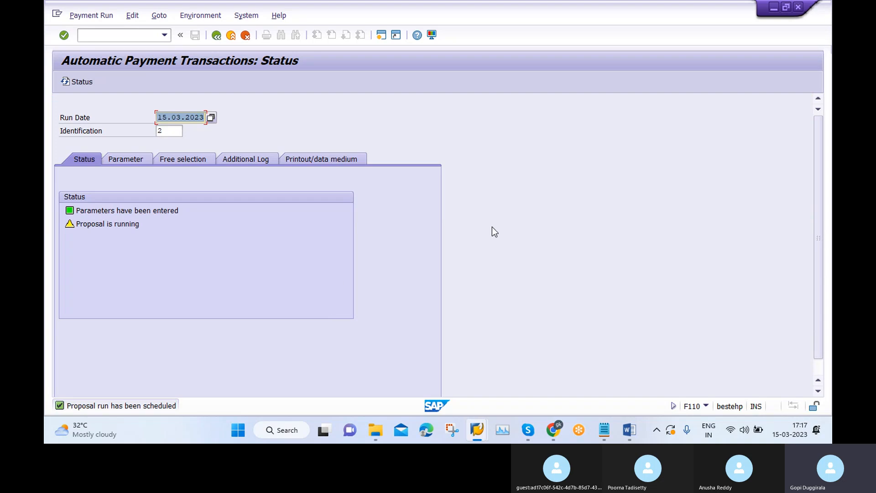
{"action": "key", "text": "Return"}
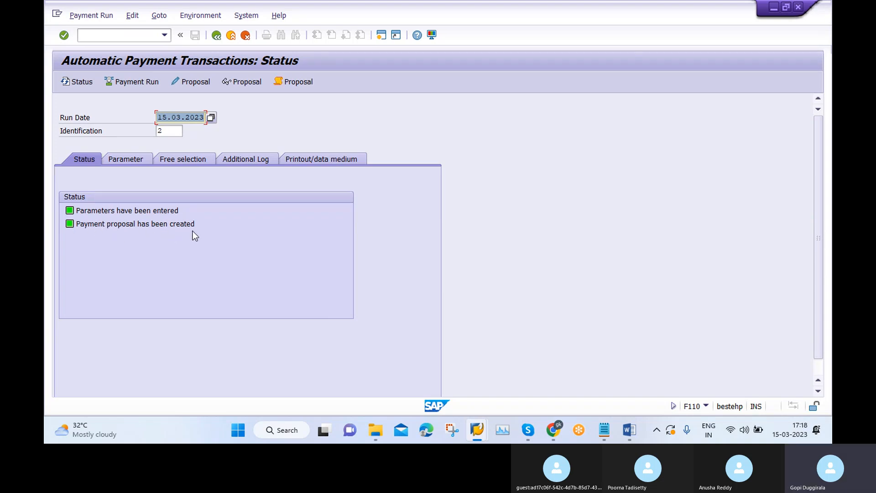
Step: Look at the commands for displaying, editing and deleting the payment proposal
{"action": "left_click", "coordinate": [133, 17]}
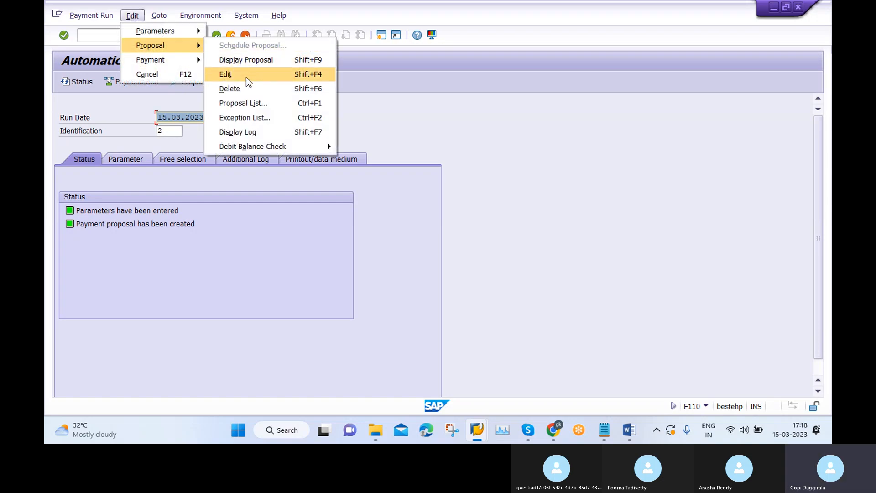
{"action": "left_click", "coordinate": [401, 114]}
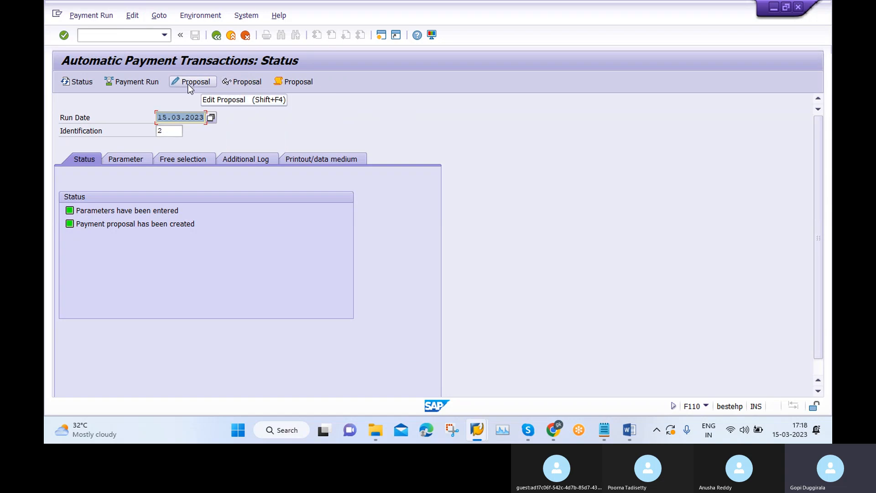
{"action": "left_click", "coordinate": [160, 16]}
{"action": "mouse_move", "coordinate": [132, 15]}
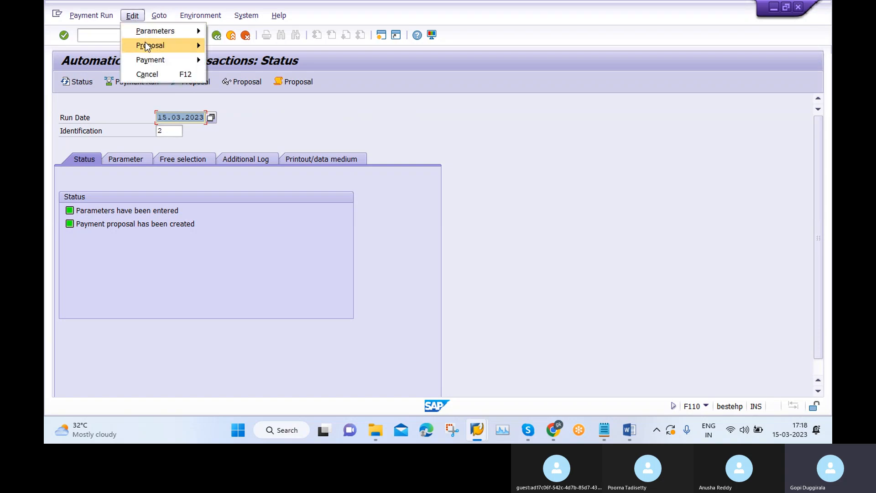
{"action": "mouse_move", "coordinate": [170, 44]}
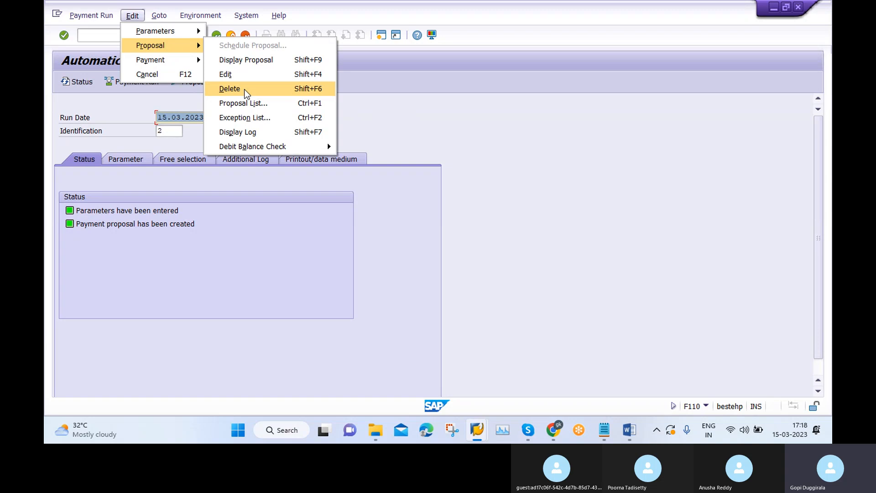
{"action": "left_click", "coordinate": [511, 139]}
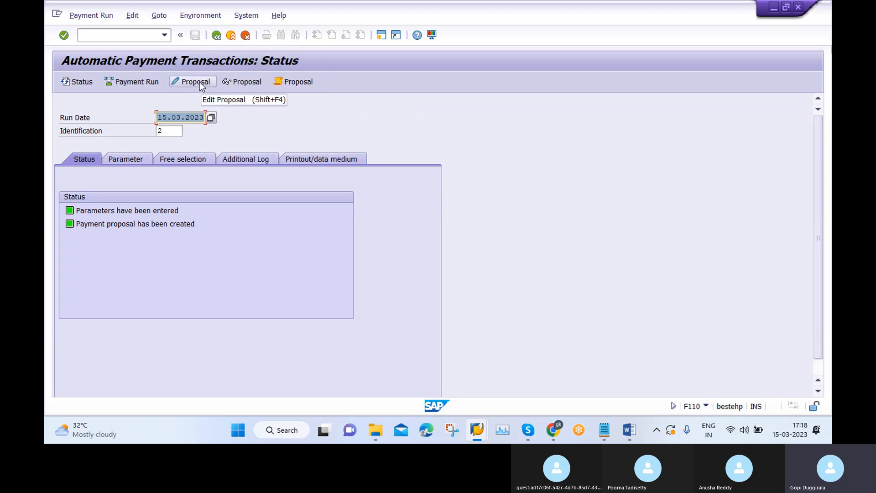
Step: Display the payment proposal, return to the run's status, and open the proposal for editing with all accounting clerks
{"action": "left_click", "coordinate": [240, 87]}
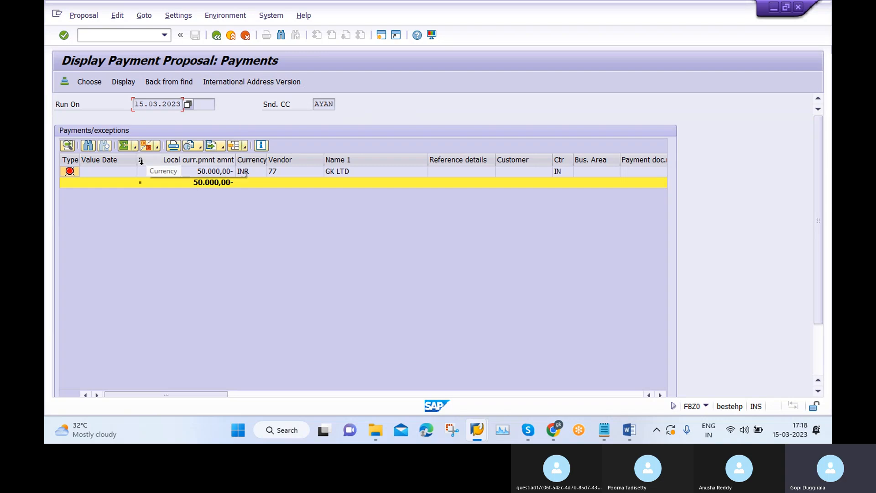
{"action": "left_click", "coordinate": [217, 35]}
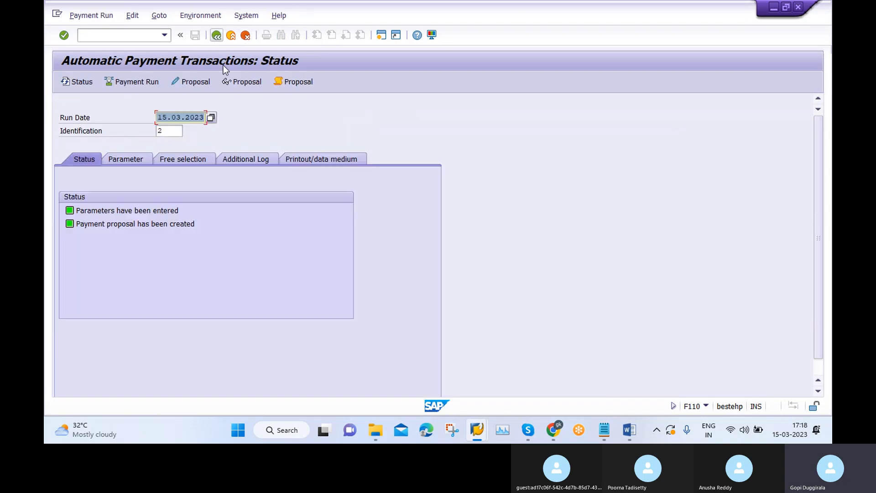
{"action": "left_click", "coordinate": [201, 84]}
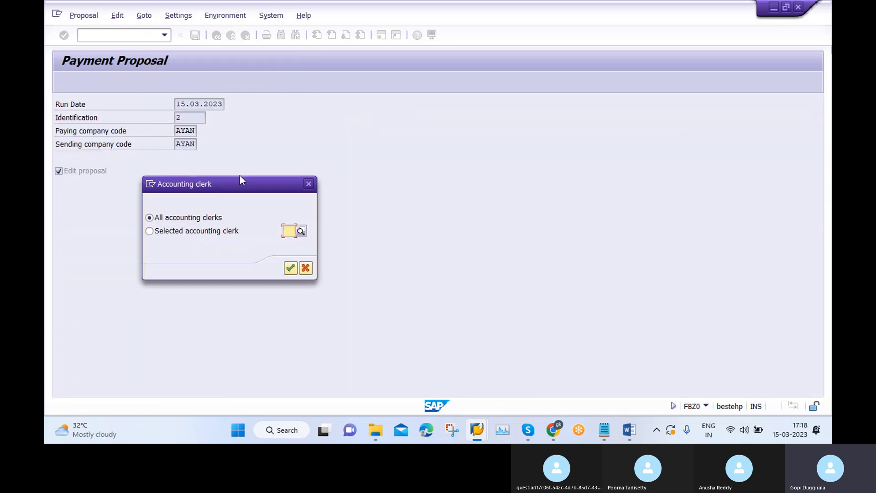
{"action": "left_click", "coordinate": [290, 269]}
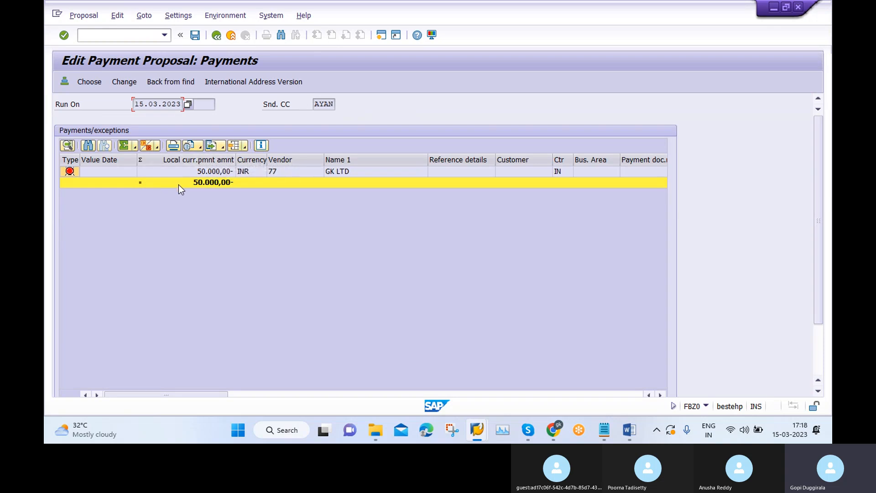
Step: Examine the proposal's open items for GK LTD and read the note on the 20.000,00 INR line item
{"action": "double_click", "coordinate": [150, 171]}
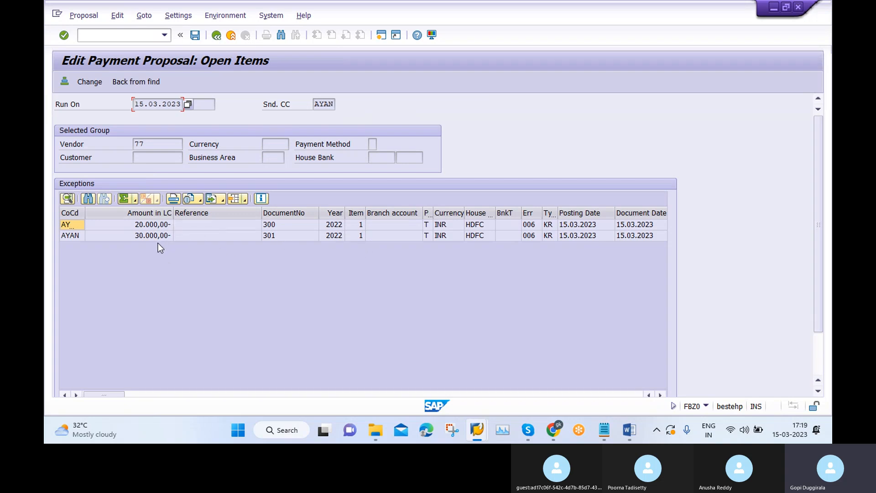
{"action": "left_click", "coordinate": [216, 36]}
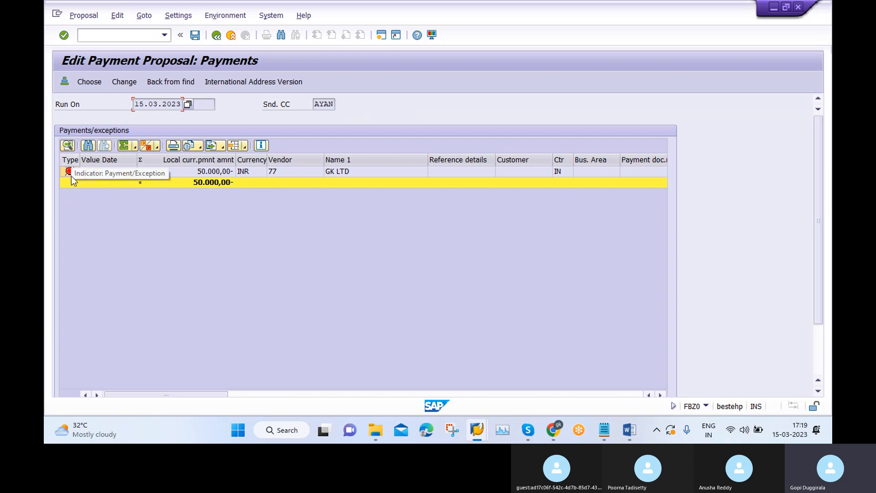
{"action": "double_click", "coordinate": [179, 171]}
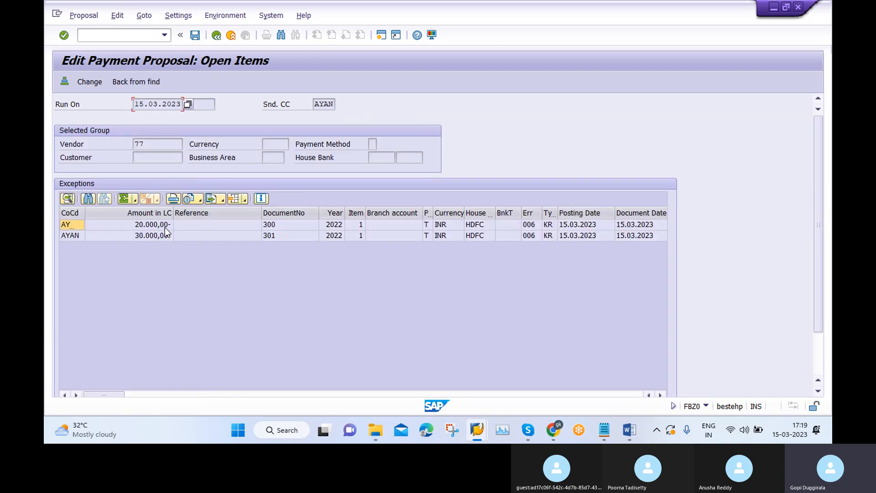
{"action": "double_click", "coordinate": [165, 226]}
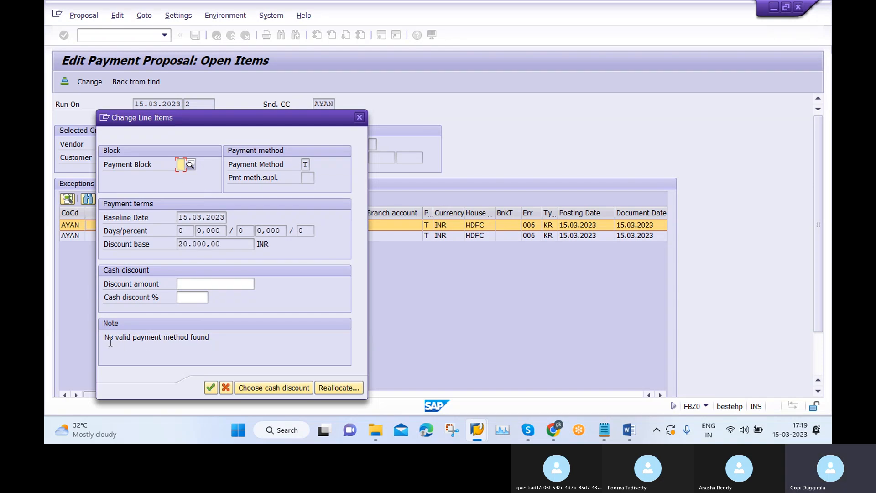
{"action": "left_click_drag", "start_coordinate": [104, 337], "coordinate": [234, 346]}
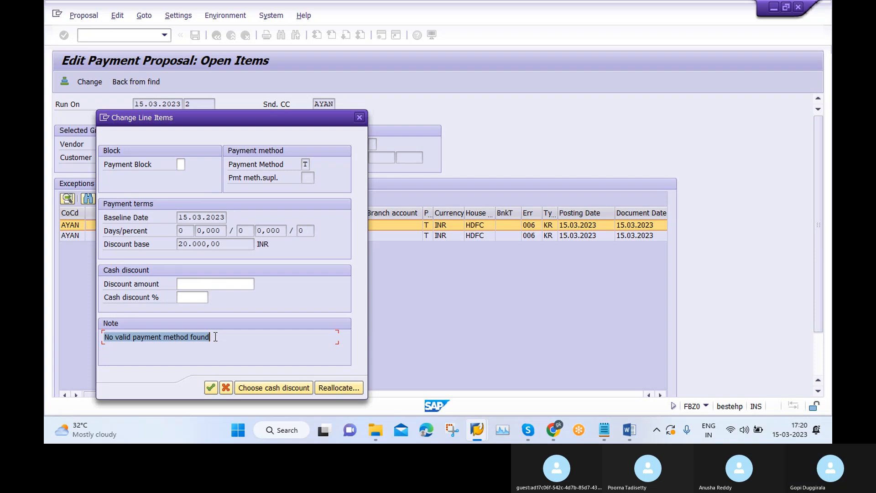
{"action": "left_click", "coordinate": [360, 117]}
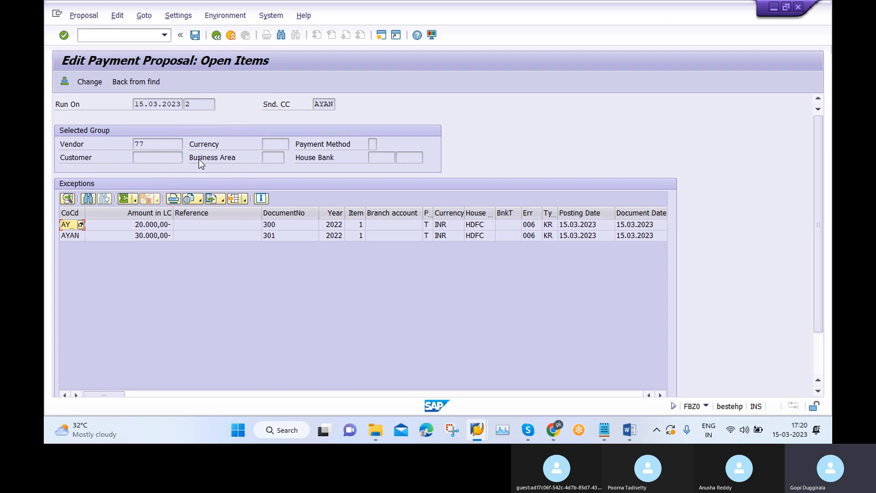
{"action": "left_click", "coordinate": [216, 36]}
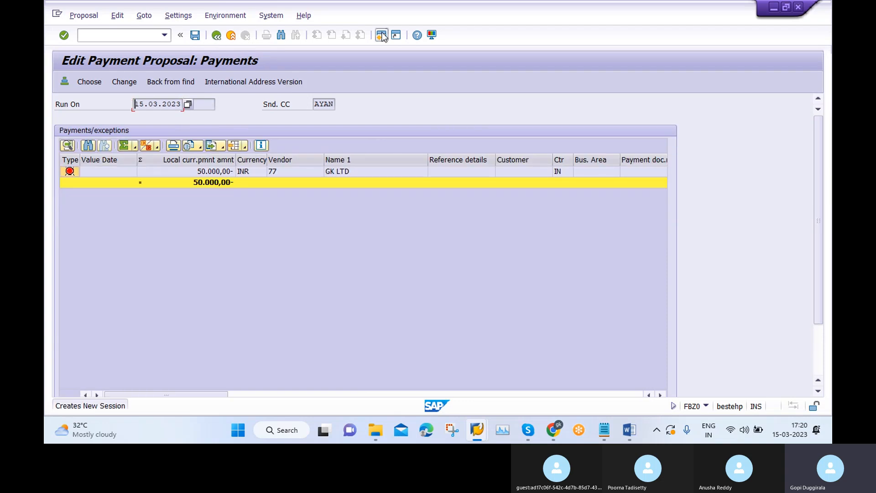
Step: In a new session, start XK02 for GK LTD with the address, control, both payment transactions and accounting info views
{"action": "left_click", "coordinate": [382, 36]}
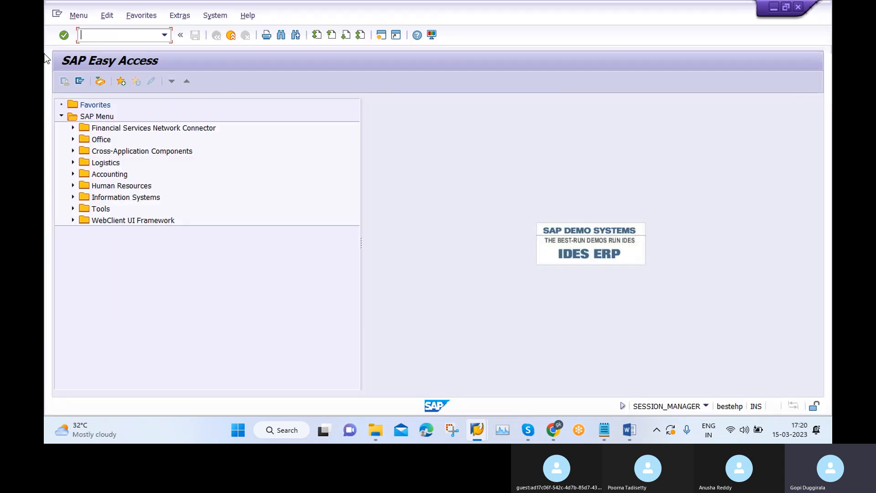
{"action": "type", "text": "XK02"}
{"action": "key", "text": "Return"}
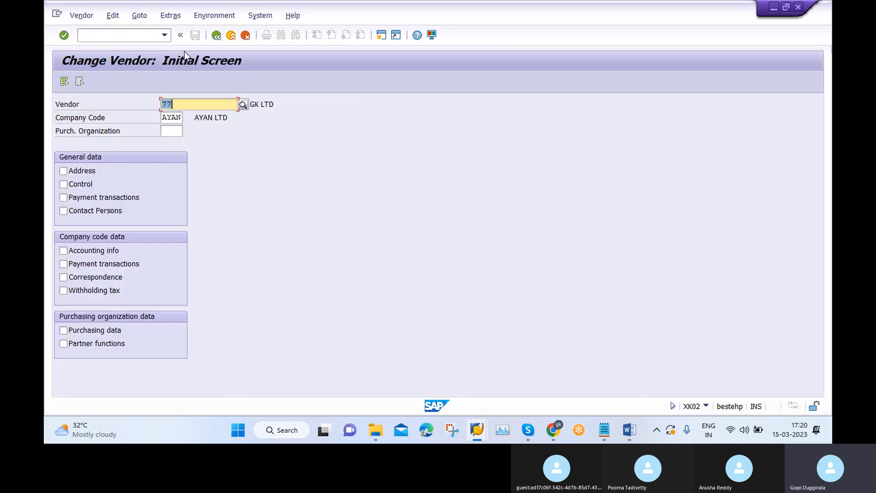
{"action": "left_click", "coordinate": [163, 197]}
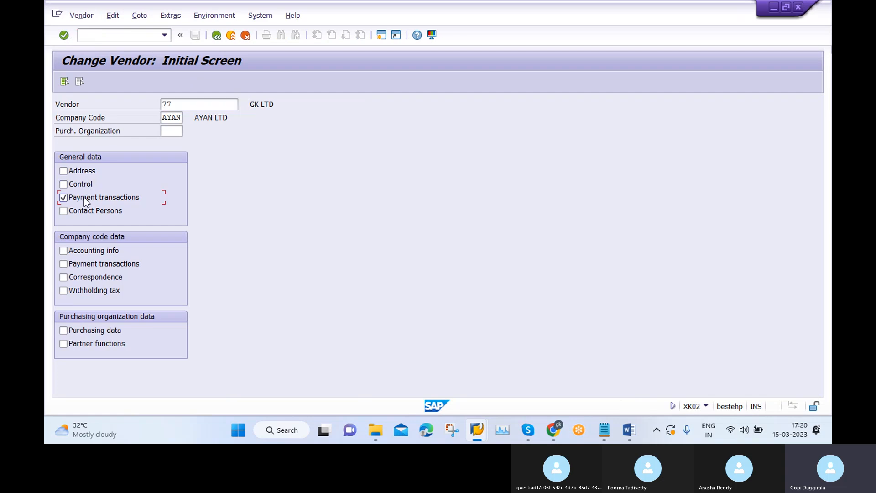
{"action": "left_click", "coordinate": [80, 253]}
{"action": "left_click", "coordinate": [82, 263]}
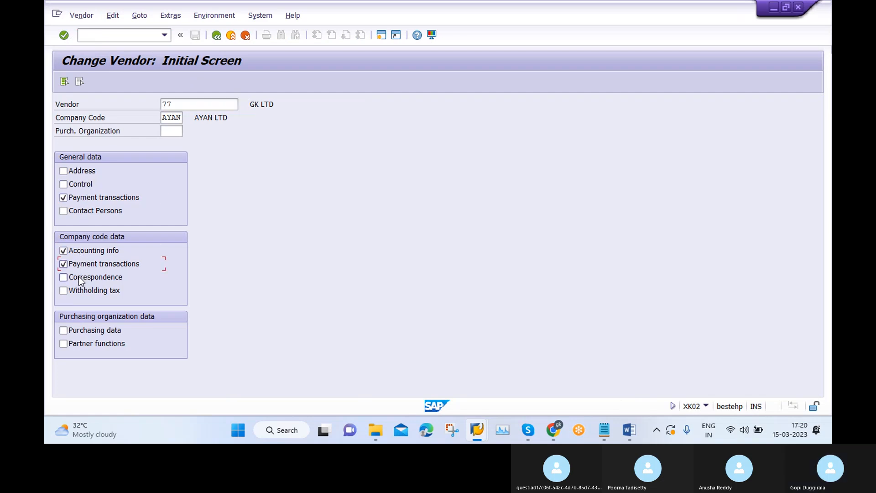
{"action": "left_click", "coordinate": [82, 172]}
{"action": "left_click", "coordinate": [82, 183]}
{"action": "key", "text": "Return"}
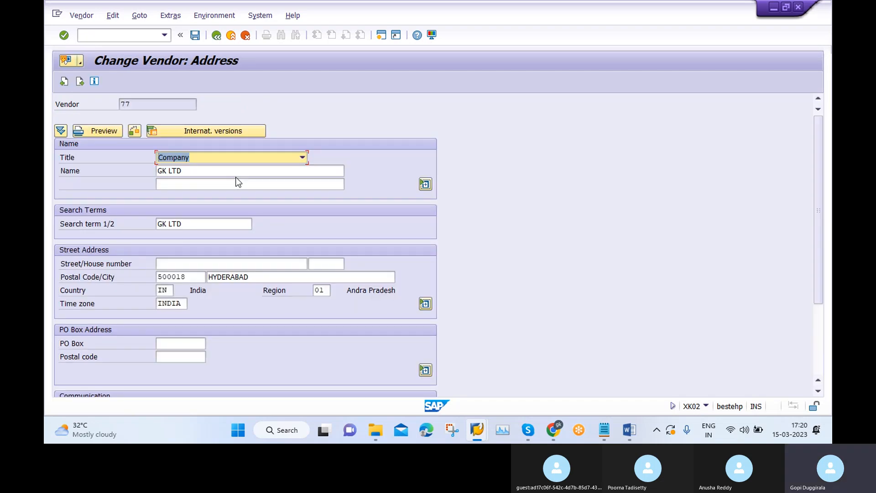
Step: Go to the vendor's company code payment transactions and set the payment method to T, checking it in the payment methods list
{"action": "key", "text": "Return"}
{"action": "key", "text": "Return"}
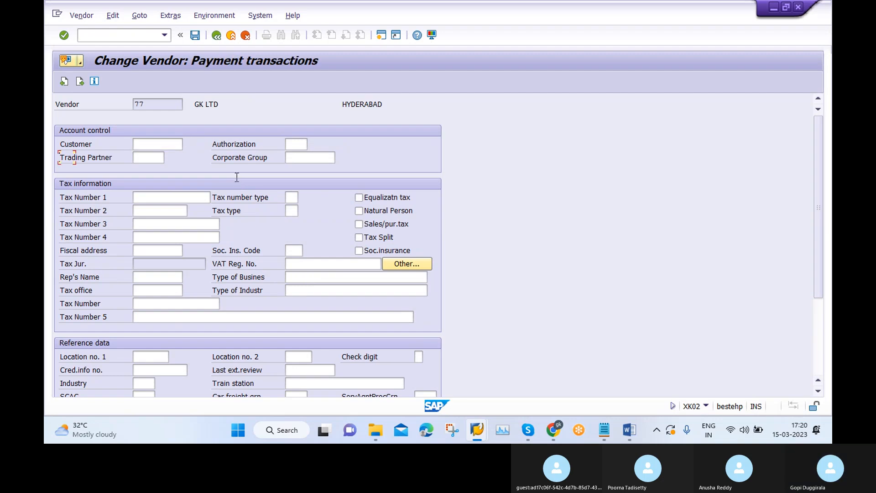
{"action": "key", "text": "Return"}
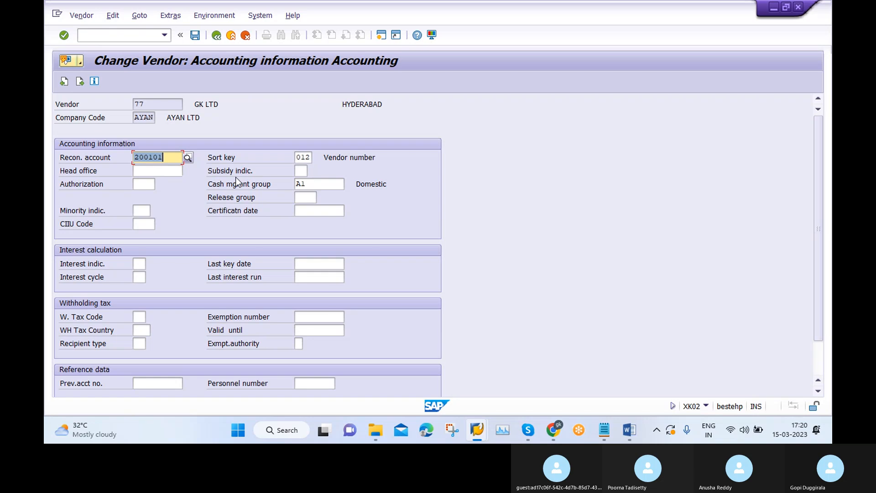
{"action": "key", "text": "Return"}
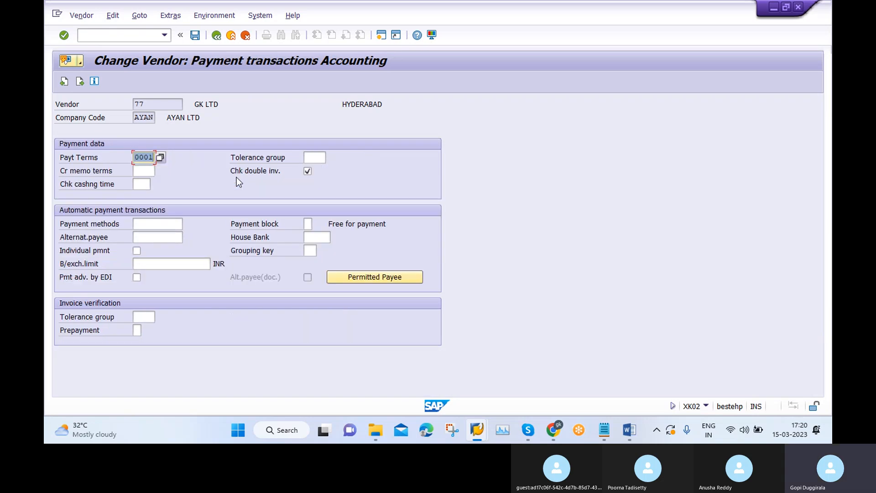
{"action": "left_click", "coordinate": [150, 225]}
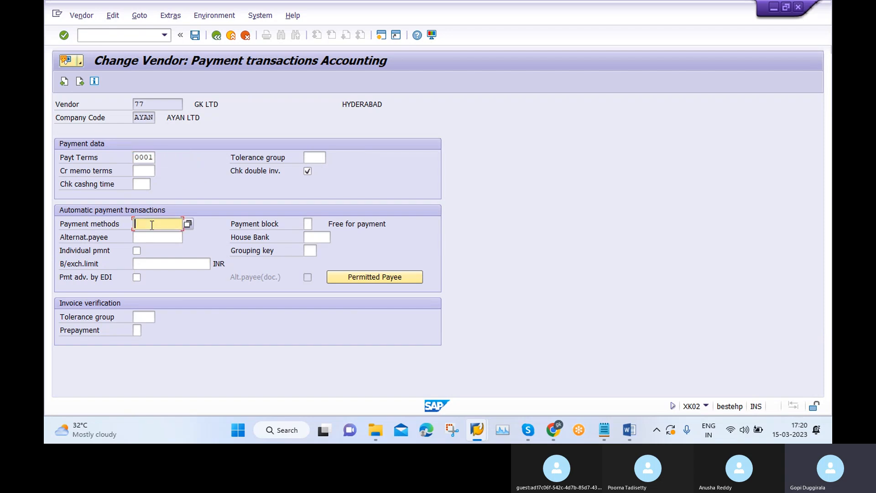
{"action": "type", "text": "T"}
{"action": "left_click", "coordinate": [187, 223]}
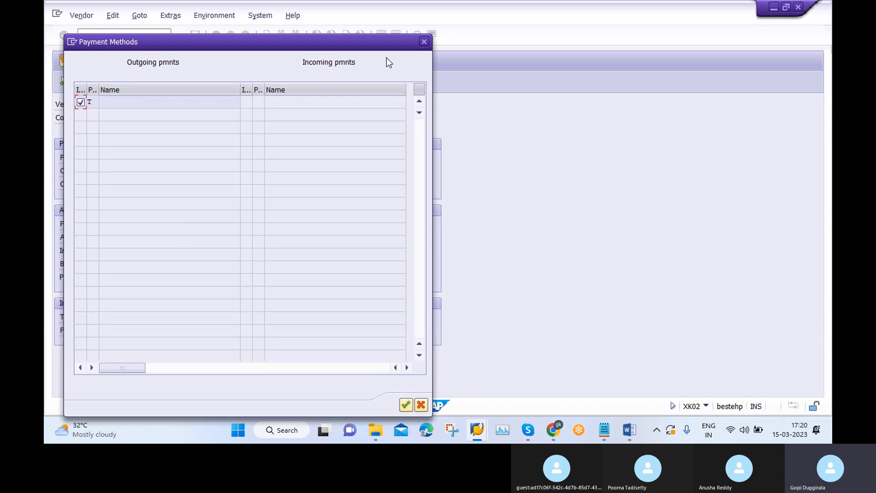
{"action": "left_click", "coordinate": [424, 41]}
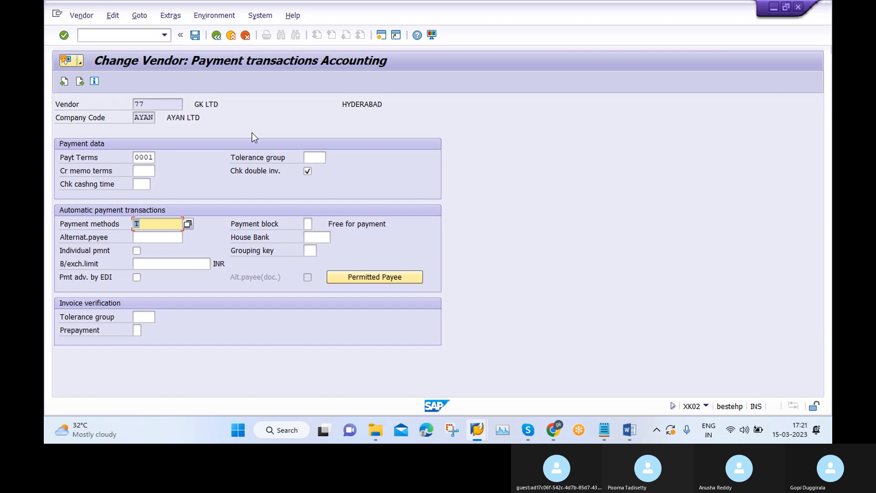
Step: Set the vendor's house bank to HDFC, save the vendor and leave the vendor maintenance
{"action": "left_click", "coordinate": [324, 237]}
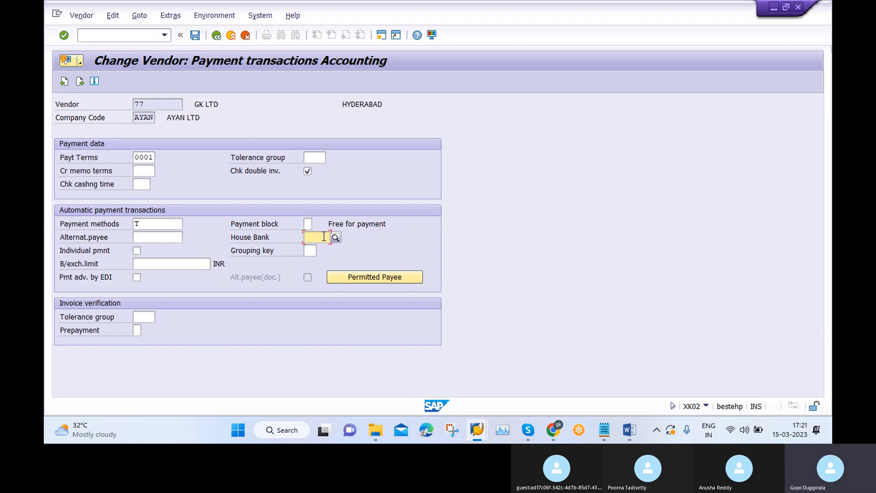
{"action": "type", "text": "HDFC"}
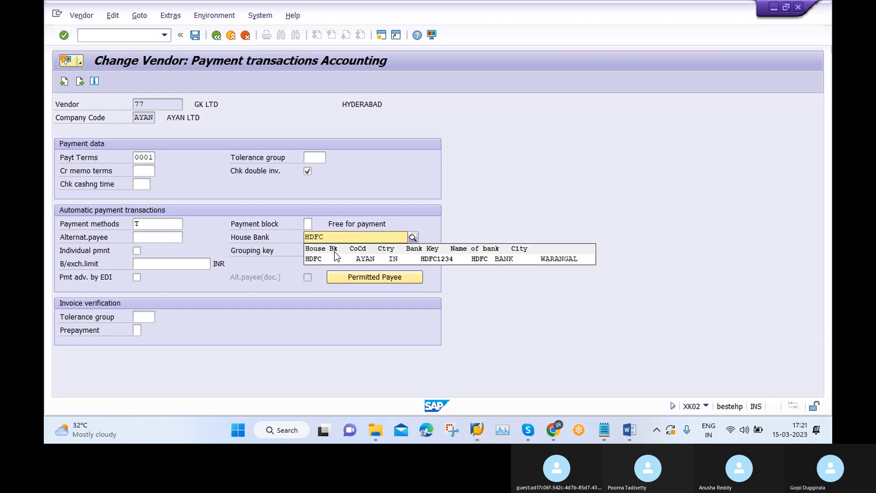
{"action": "left_click", "coordinate": [336, 257]}
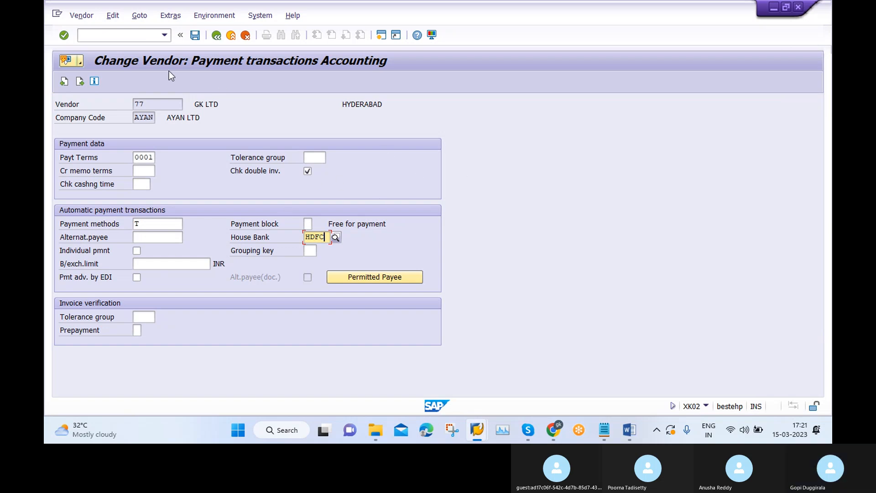
{"action": "left_click", "coordinate": [196, 37]}
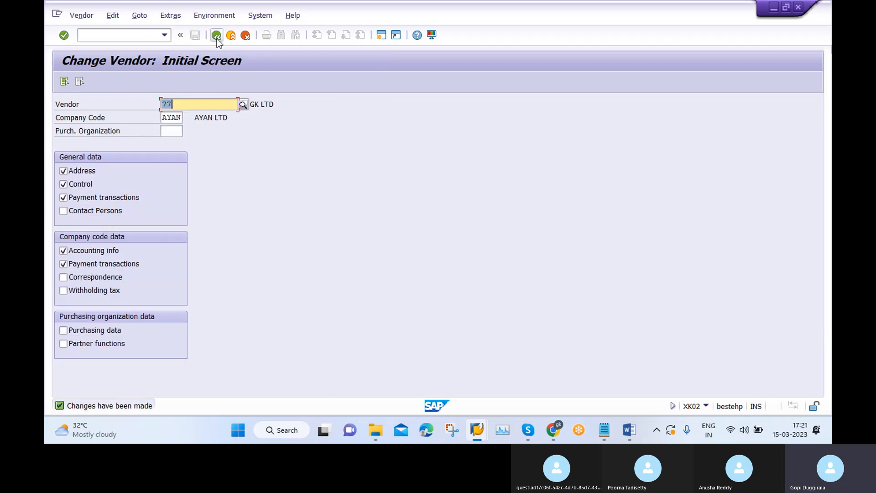
{"action": "left_click", "coordinate": [216, 36]}
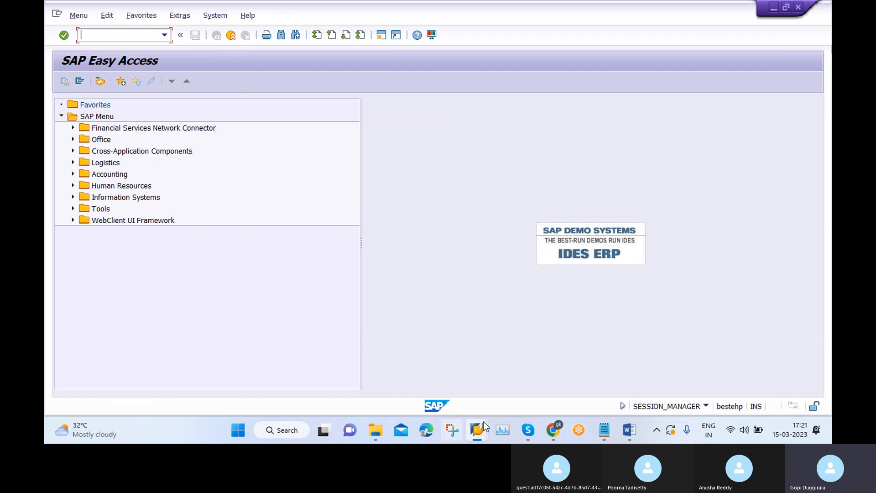
Step: Switch back to the payment run session, return to the run's status and delete the payment proposal
{"action": "left_click", "coordinate": [778, 8]}
{"action": "left_click", "coordinate": [217, 36]}
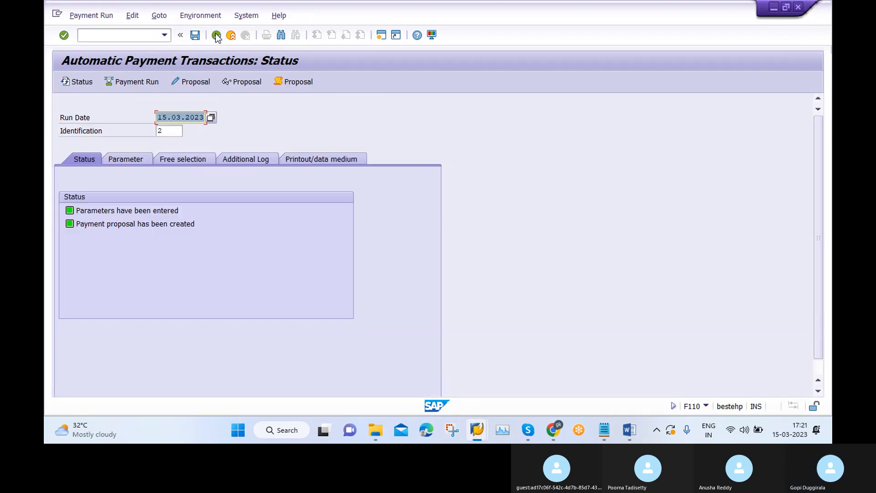
{"action": "left_click", "coordinate": [132, 15]}
{"action": "mouse_move", "coordinate": [151, 45]}
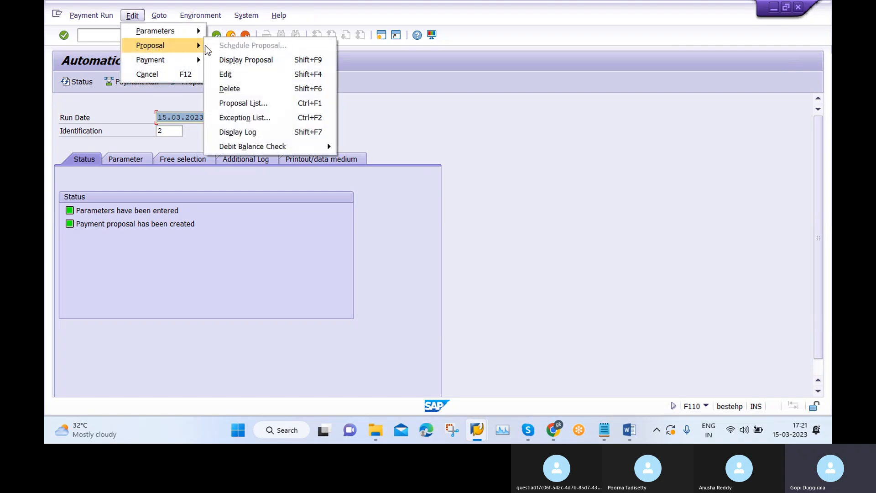
{"action": "left_click", "coordinate": [258, 92]}
{"action": "left_click", "coordinate": [233, 231]}
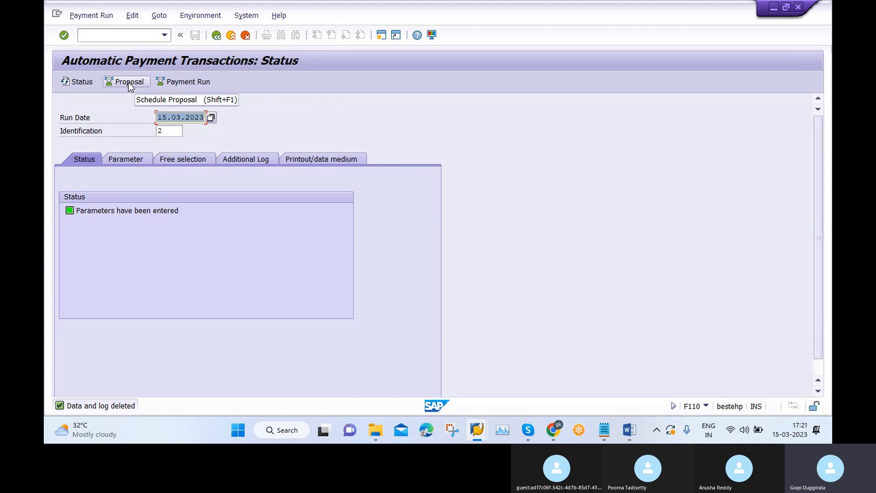
Step: Schedule the payment proposal for the run of 15.03.2023 to start immediately and refresh its status
{"action": "left_click", "coordinate": [129, 84]}
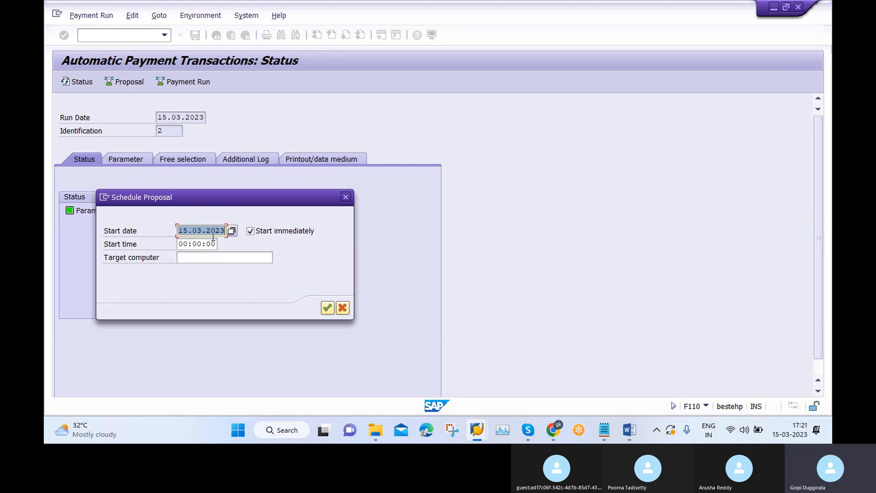
{"action": "left_click", "coordinate": [328, 308]}
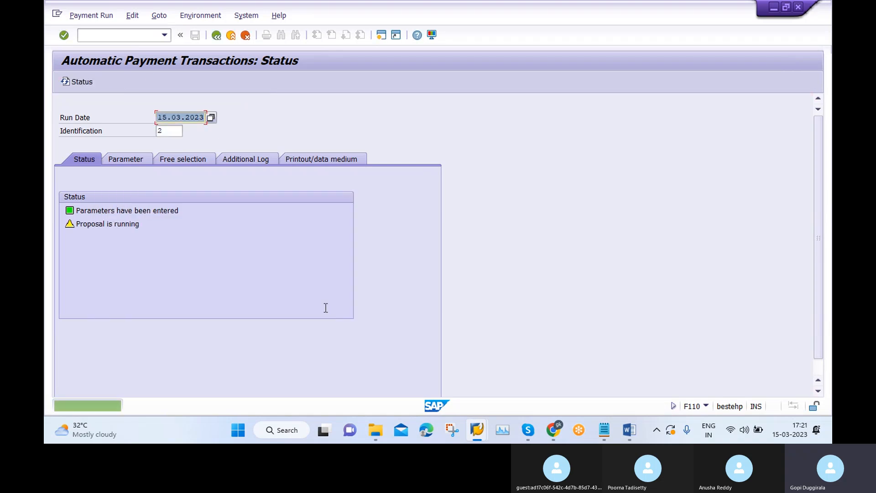
{"action": "key", "text": "Return"}
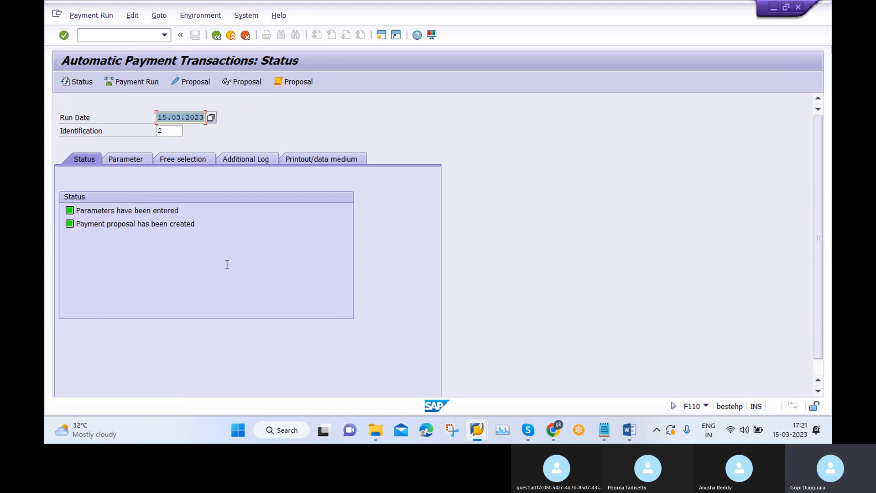
Step: Open the payment proposal for all accounting clerks and inspect GK LTD's 20.000 INR open item
{"action": "left_click", "coordinate": [191, 83]}
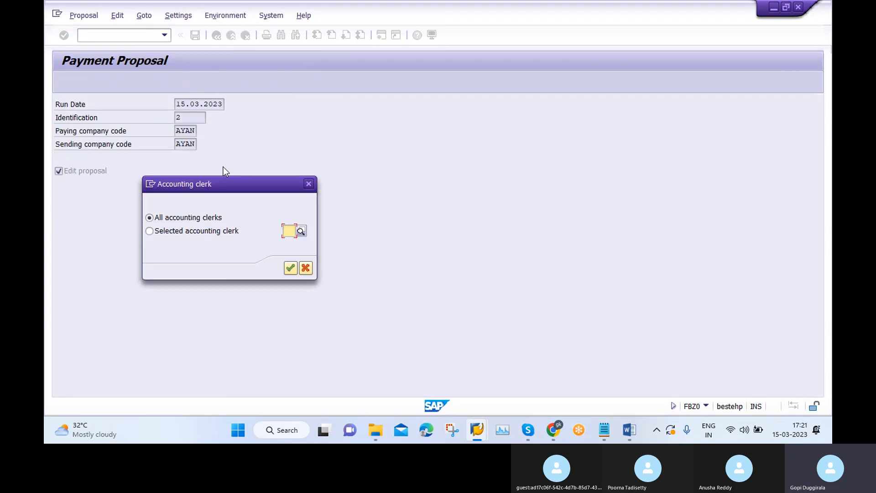
{"action": "left_click", "coordinate": [290, 267]}
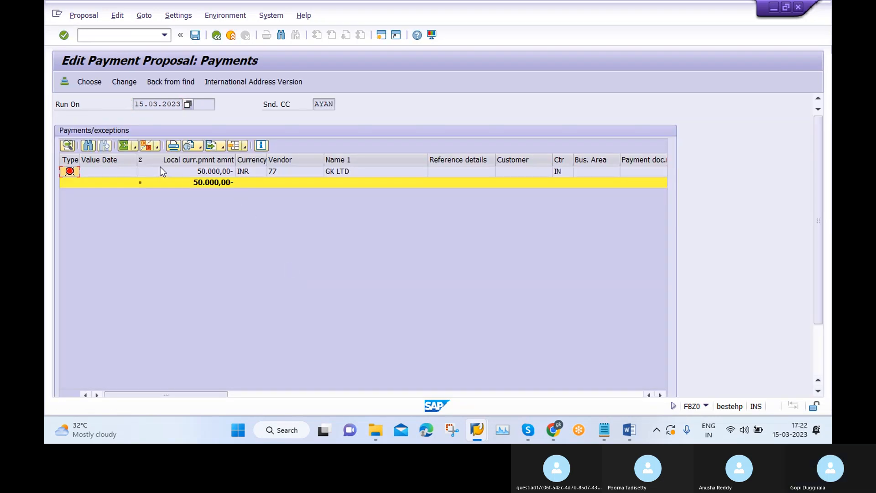
{"action": "double_click", "coordinate": [160, 169]}
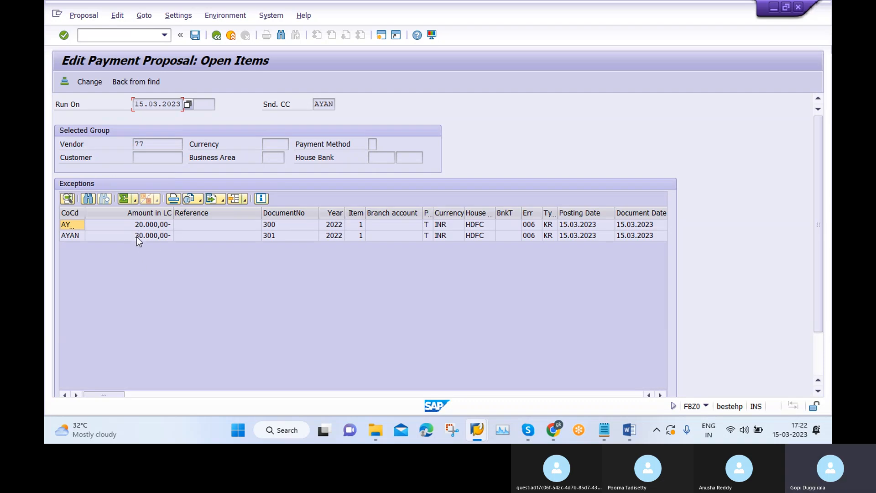
{"action": "double_click", "coordinate": [130, 224]}
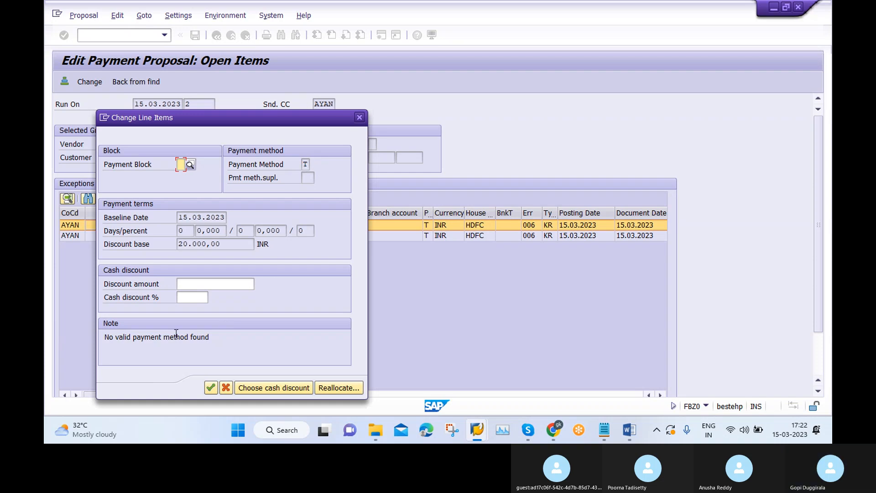
Step: Try to reallocate the 20.000 INR item with payment method T, house bank HDFC and account ID HDFC, and leave the change
{"action": "left_click", "coordinate": [335, 388]}
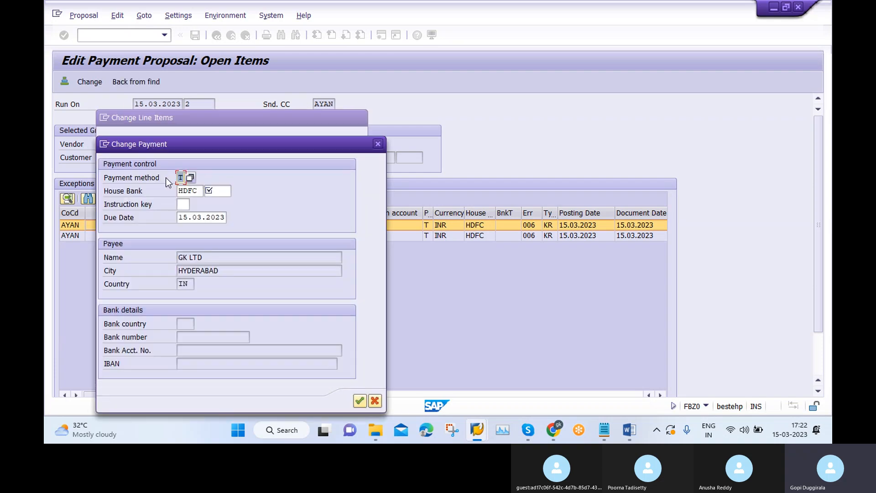
{"action": "left_click", "coordinate": [212, 191]}
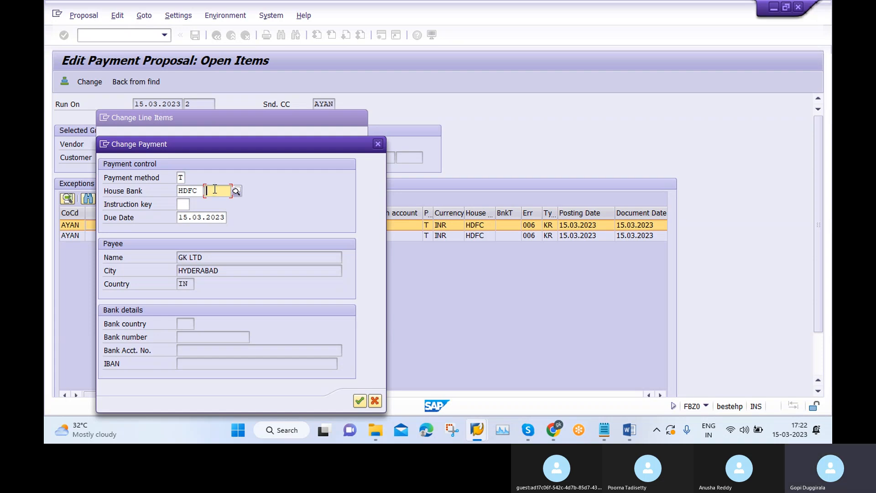
{"action": "type", "text": "HDFC"}
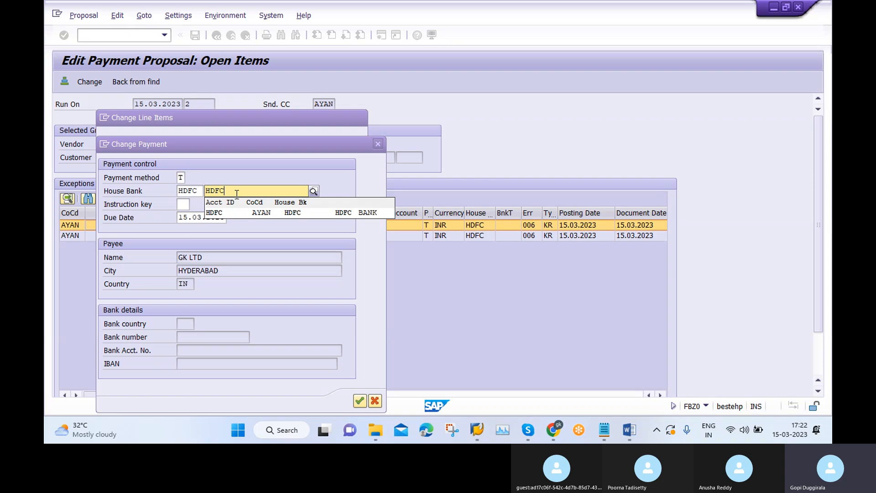
{"action": "left_click", "coordinate": [237, 212]}
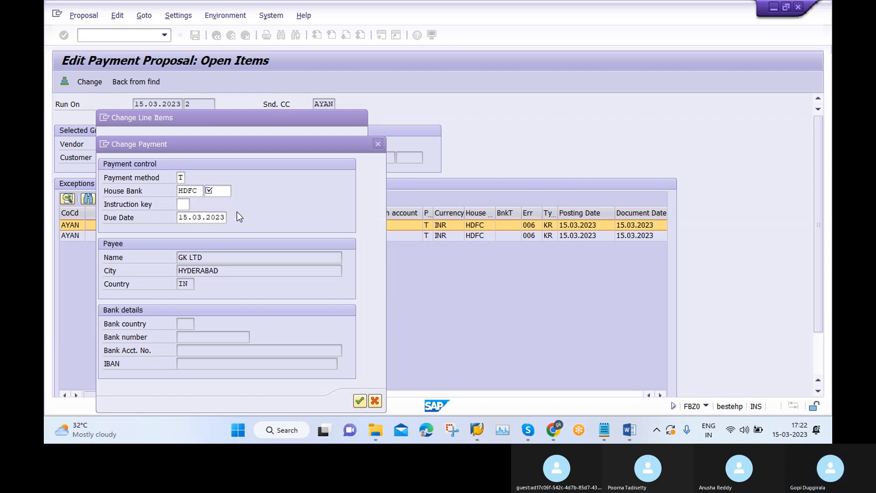
{"action": "left_click", "coordinate": [361, 402]}
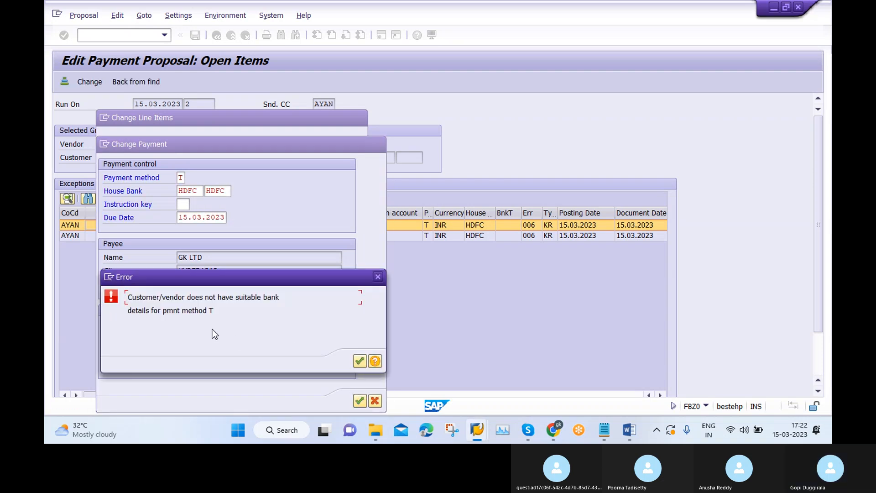
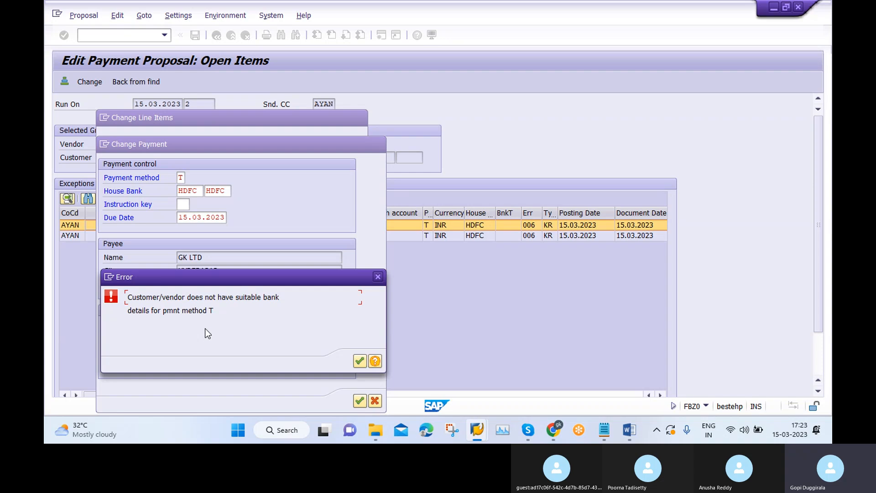
{"action": "left_click", "coordinate": [359, 362]}
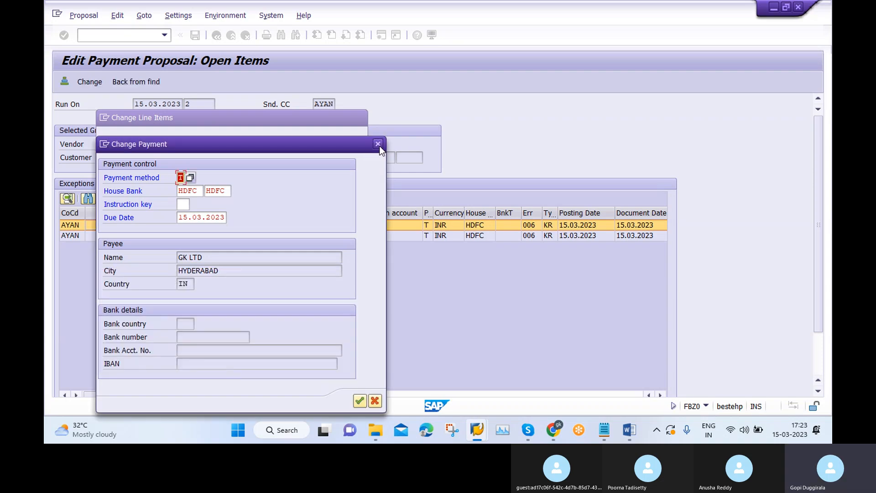
{"action": "left_click", "coordinate": [378, 144]}
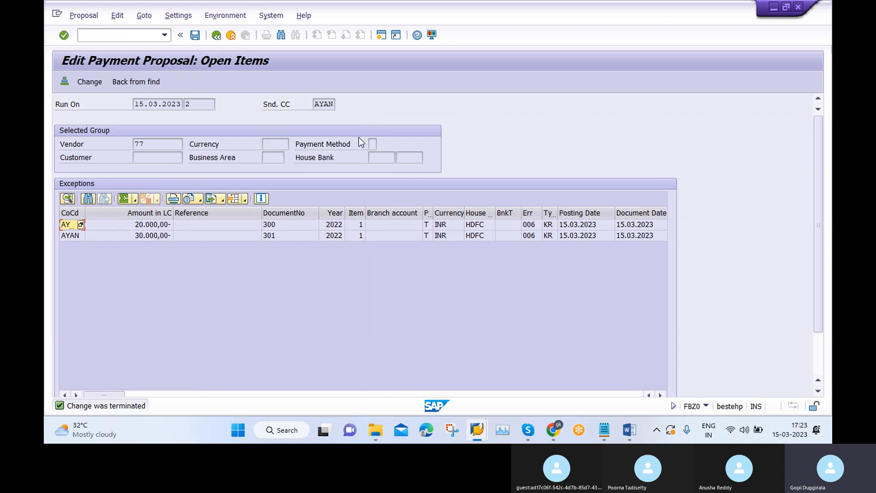
Step: In the other session, start XK02 for vendor GK LTD with the general and company code payment transactions views
{"action": "left_click", "coordinate": [774, 7]}
{"action": "mouse_move", "coordinate": [480, 433]}
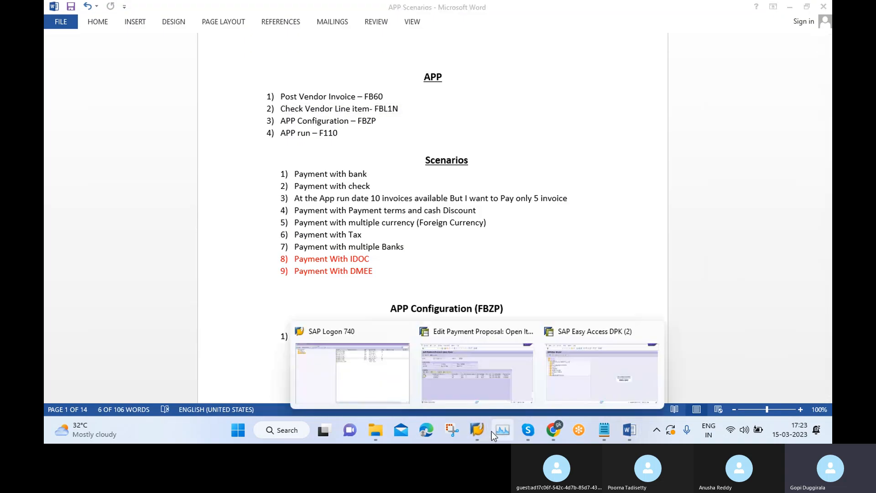
{"action": "left_click", "coordinate": [602, 361]}
{"action": "left_click", "coordinate": [164, 37]}
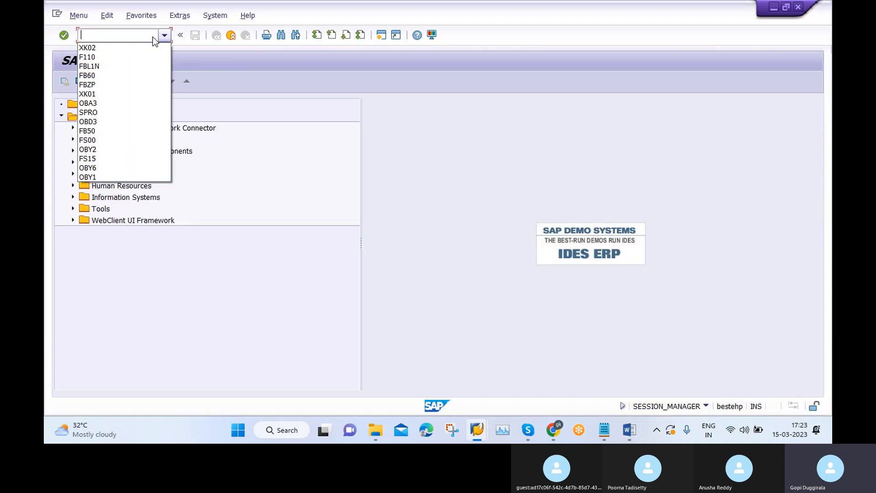
{"action": "left_click", "coordinate": [141, 48]}
{"action": "left_click", "coordinate": [133, 36]}
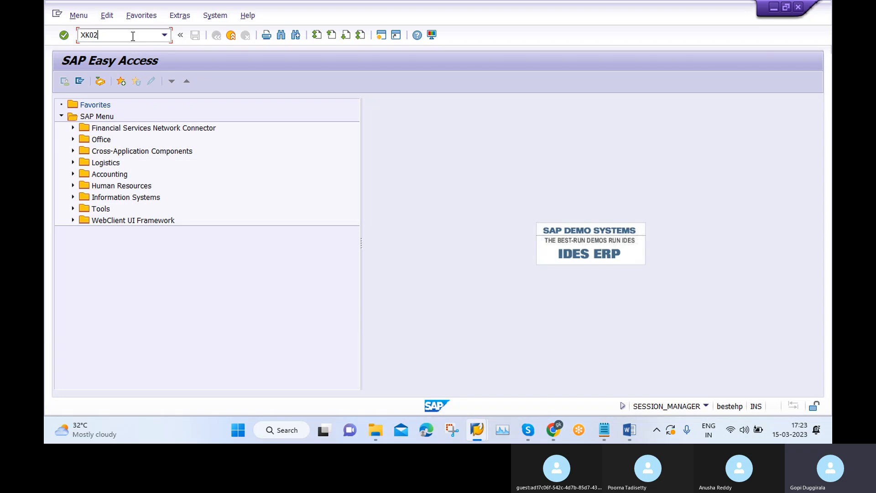
{"action": "key", "text": "Return"}
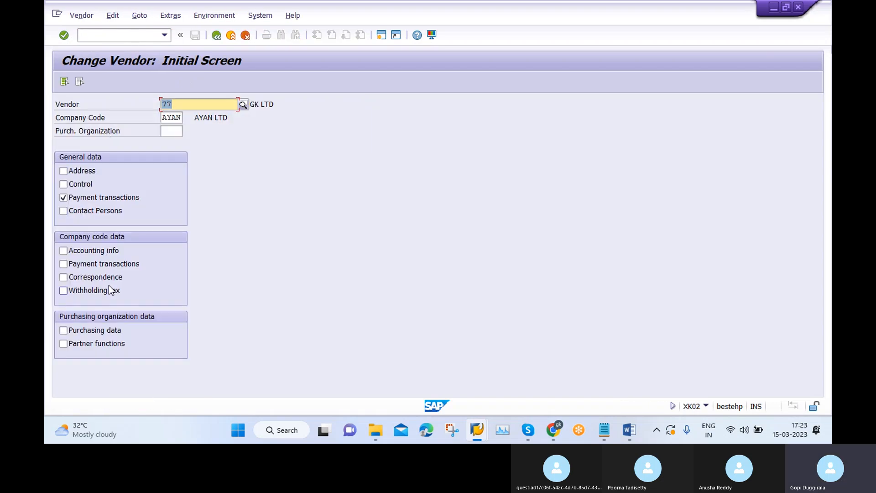
{"action": "left_click", "coordinate": [106, 264]}
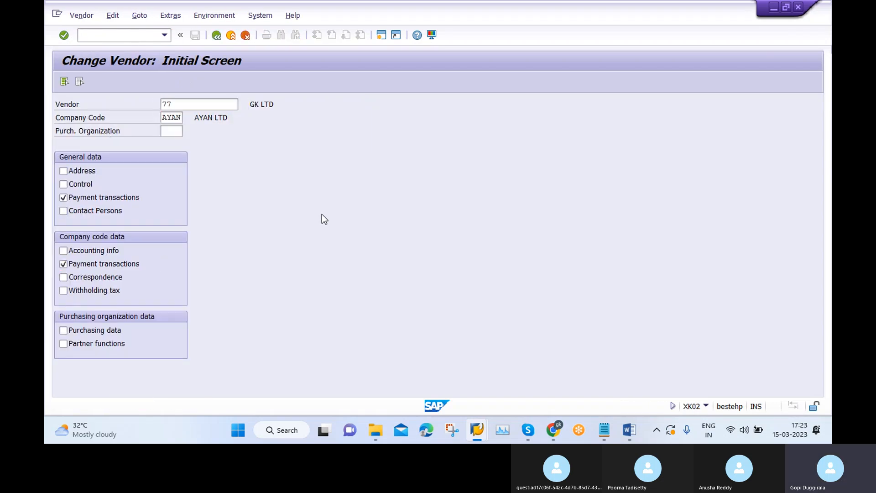
{"action": "key", "text": "Return"}
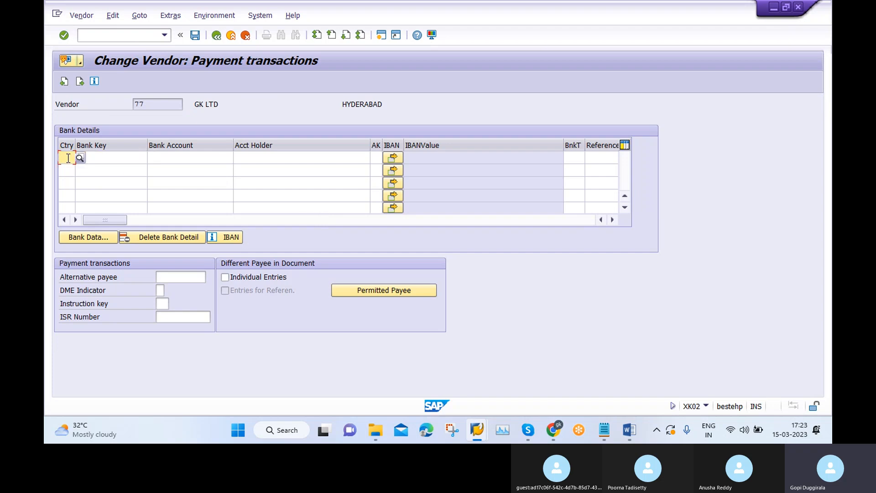
Step: Enter the vendor's bank details with country IN, bank key HDFC123, the bank account number and holder GK LTD, then save and leave the vendor maintenance
{"action": "type", "text": "IN"}
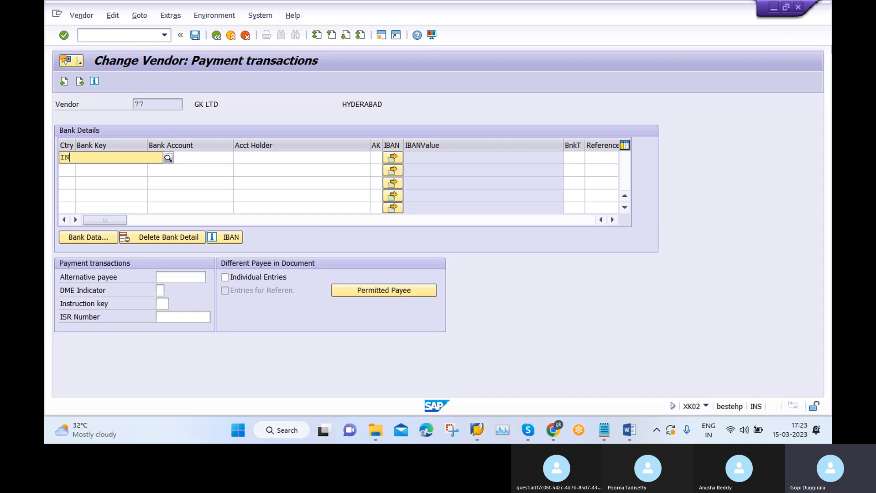
{"action": "left_click", "coordinate": [80, 179]}
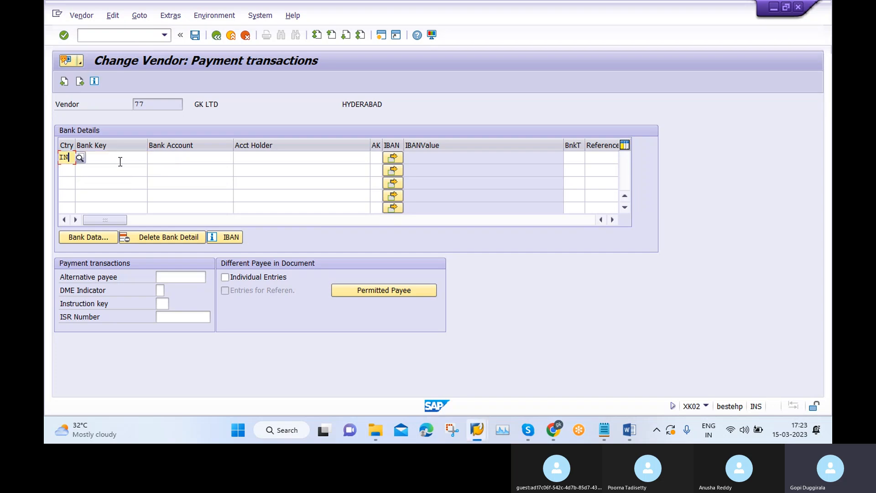
{"action": "left_click", "coordinate": [120, 162]}
{"action": "type", "text": "HDFC123"}
{"action": "left_click", "coordinate": [182, 155]}
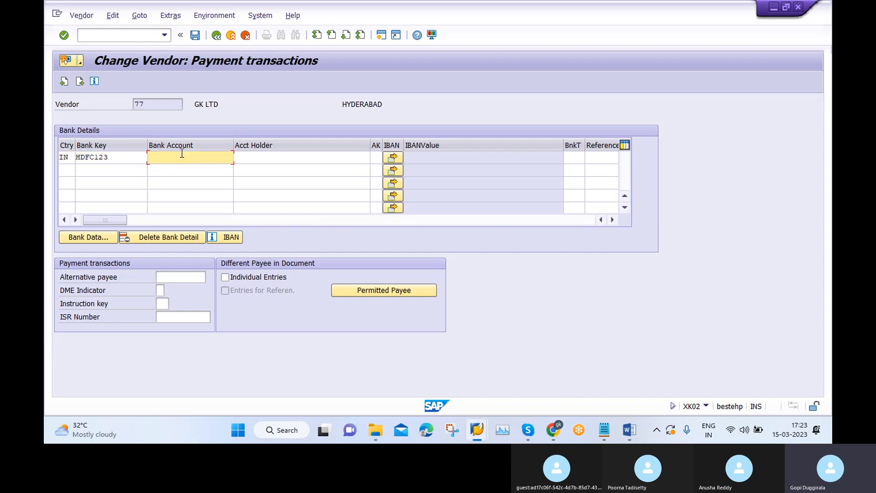
{"action": "type", "text": "0"}
{"action": "left_click", "coordinate": [184, 168]}
{"action": "left_click", "coordinate": [247, 155]}
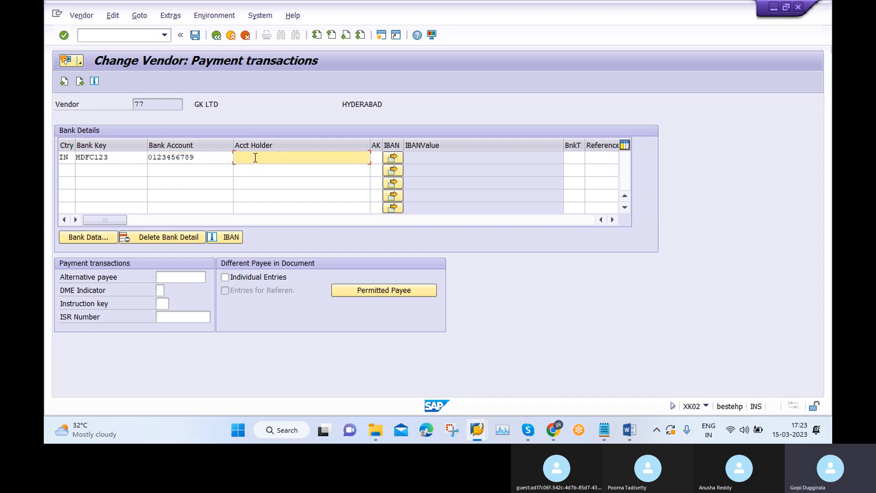
{"action": "type", "text": "GK LTD"}
{"action": "left_click", "coordinate": [195, 36]}
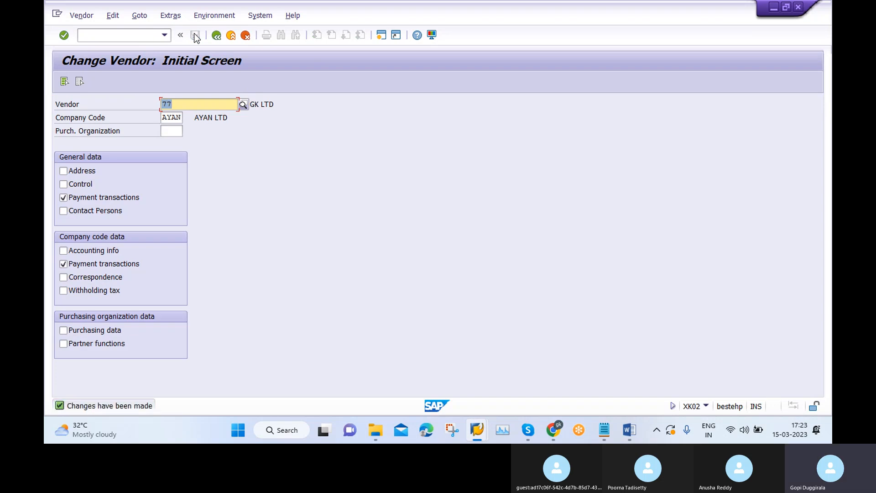
{"action": "left_click", "coordinate": [218, 37]}
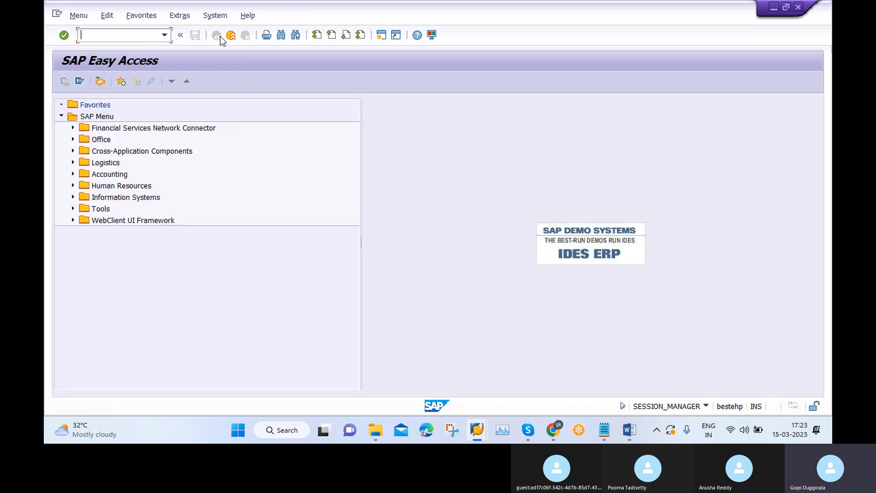
Step: Switch back to the payment proposal session, return to the run's status and delete the proposal
{"action": "left_click", "coordinate": [774, 7]}
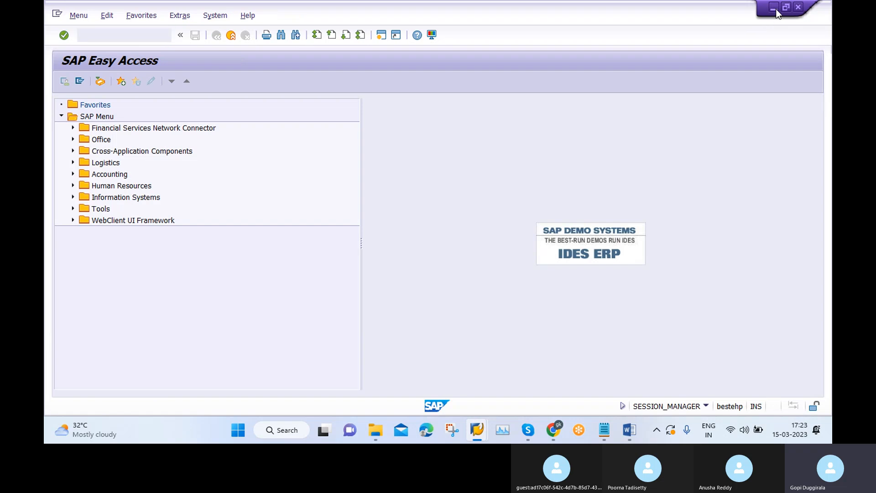
{"action": "mouse_move", "coordinate": [477, 430]}
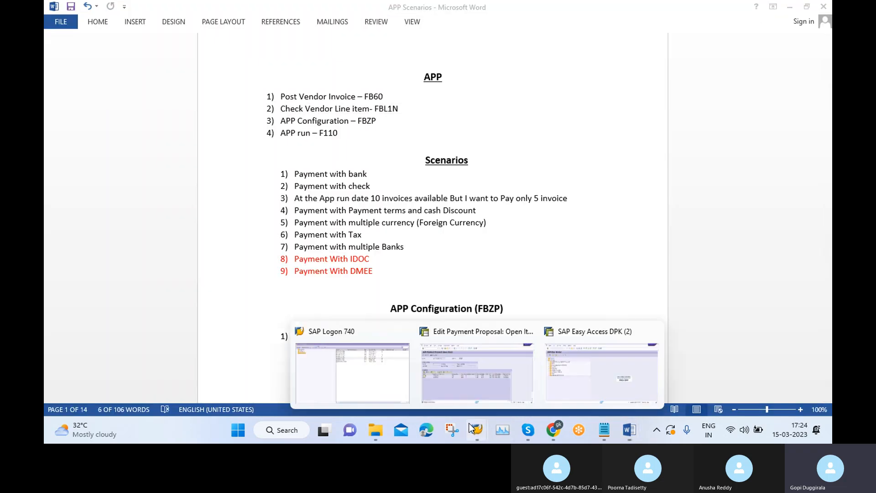
{"action": "left_click", "coordinate": [500, 366]}
{"action": "left_click", "coordinate": [217, 35]}
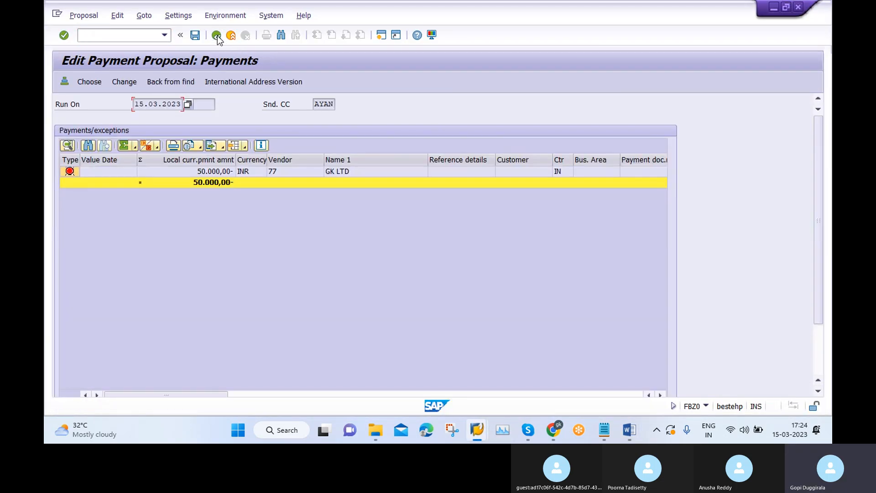
{"action": "left_click", "coordinate": [216, 36]}
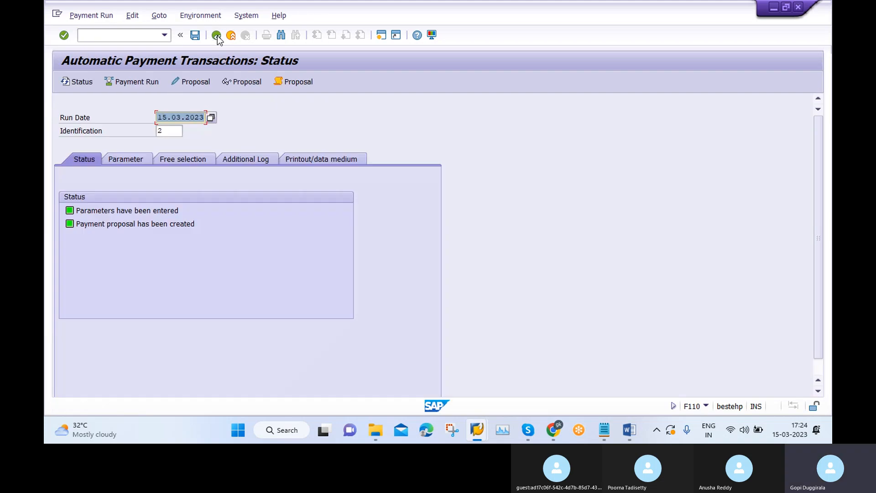
{"action": "left_click", "coordinate": [133, 16]}
{"action": "mouse_move", "coordinate": [135, 41]}
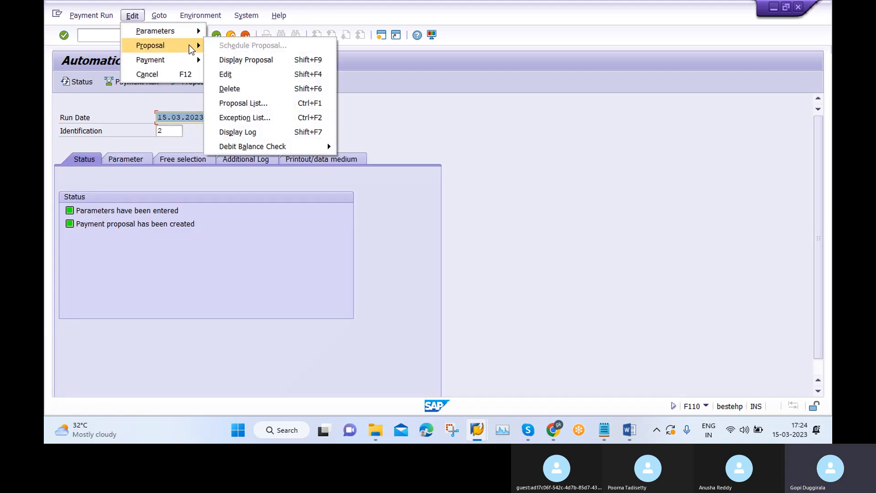
{"action": "left_click", "coordinate": [237, 91]}
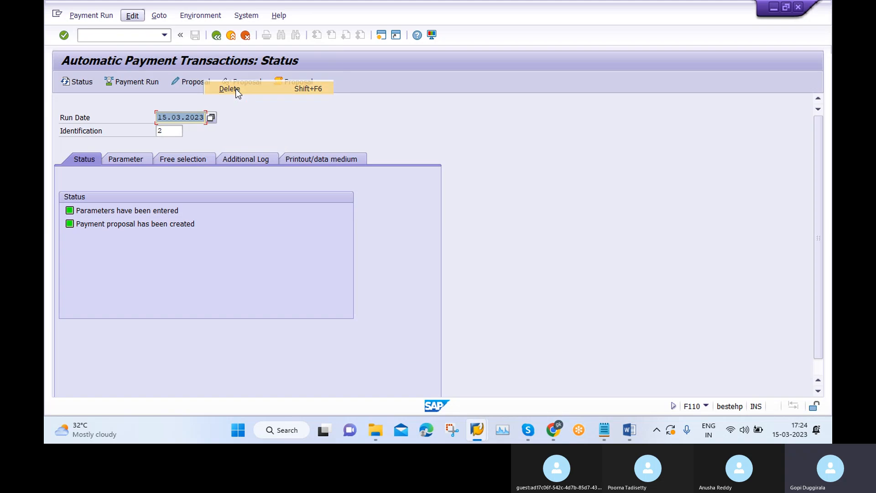
{"action": "left_click", "coordinate": [222, 230]}
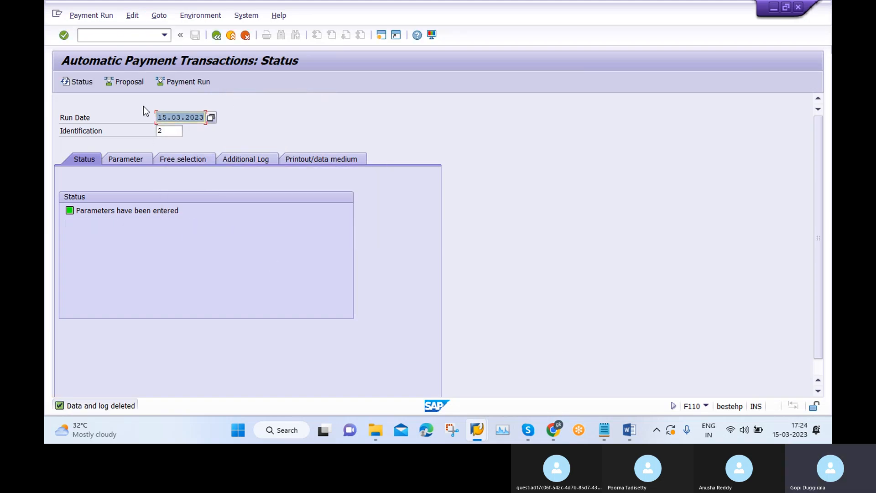
Step: Schedule the payment proposal with an immediate start and open it for editing with all accounting clerks
{"action": "left_click", "coordinate": [139, 83]}
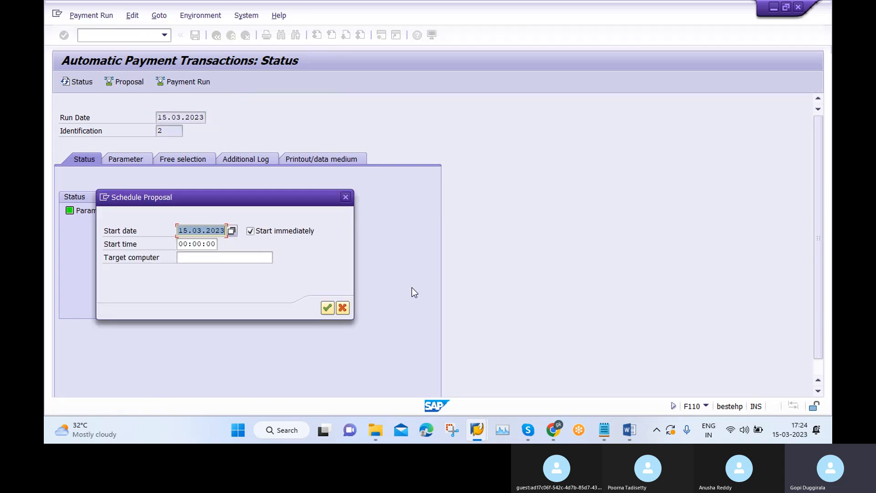
{"action": "left_click", "coordinate": [327, 308]}
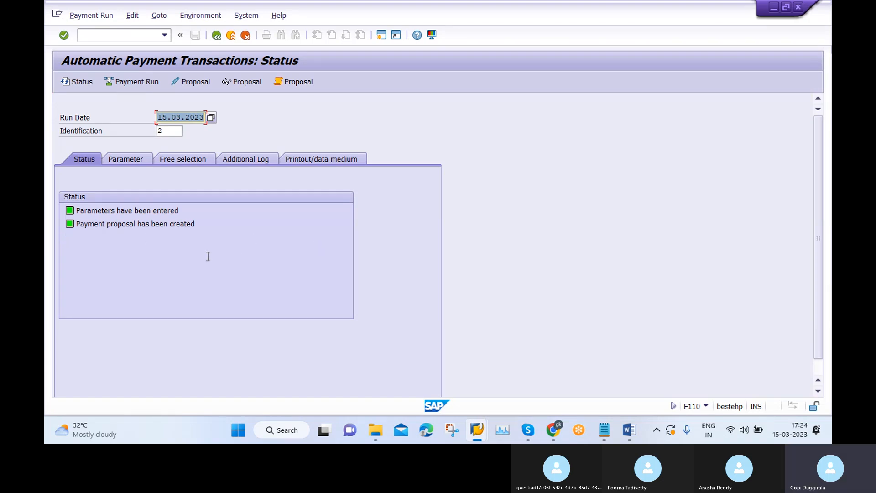
{"action": "left_click", "coordinate": [191, 81]}
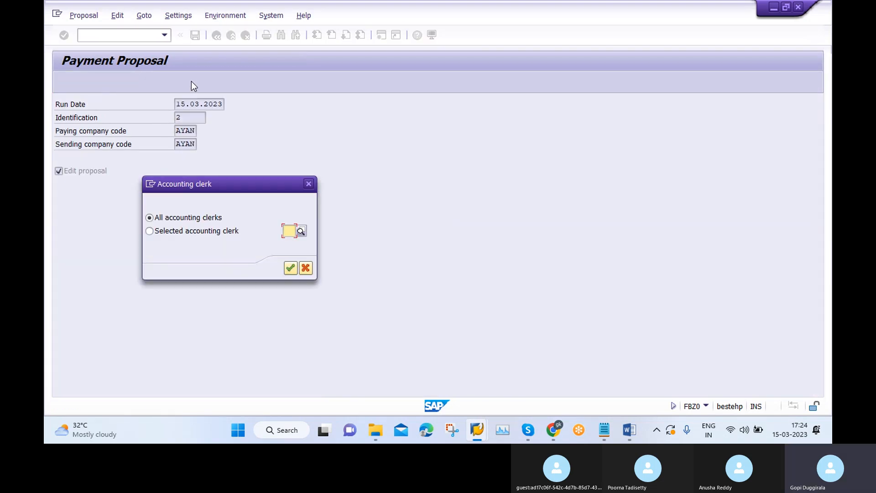
{"action": "left_click", "coordinate": [293, 271]}
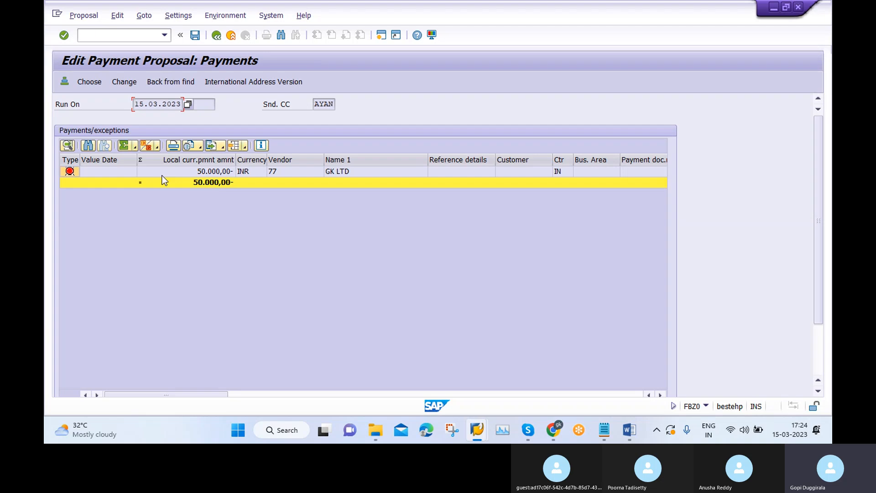
Step: Try to reallocate GK LTD's 20.000 INR item with payment method T, house bank HDFC and account ID HDFC, then leave the change
{"action": "double_click", "coordinate": [162, 177]}
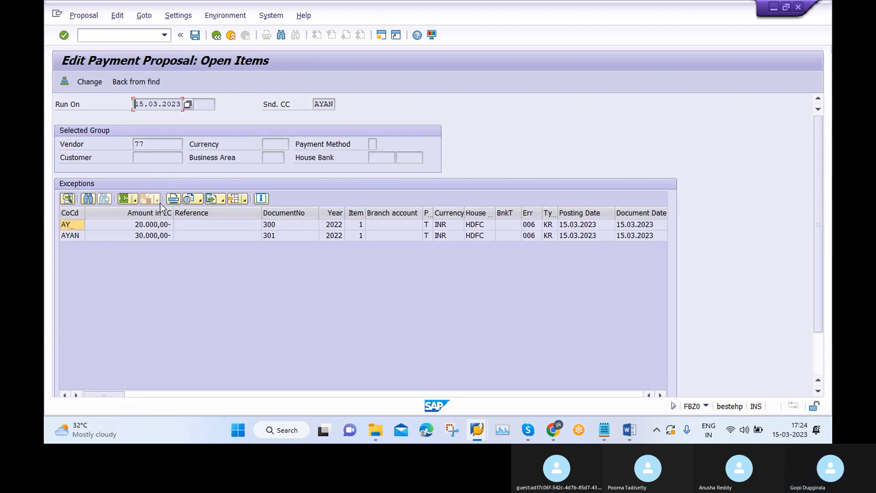
{"action": "double_click", "coordinate": [125, 224]}
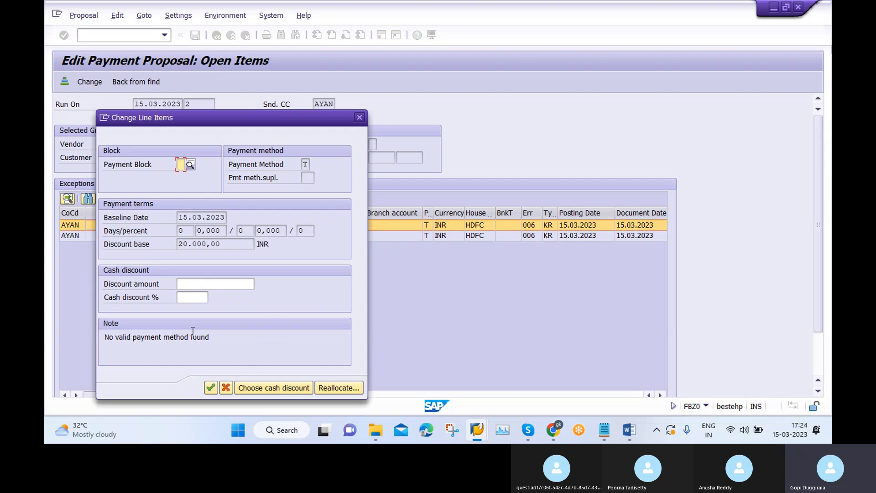
{"action": "left_click", "coordinate": [342, 390]}
{"action": "left_click", "coordinate": [215, 190]}
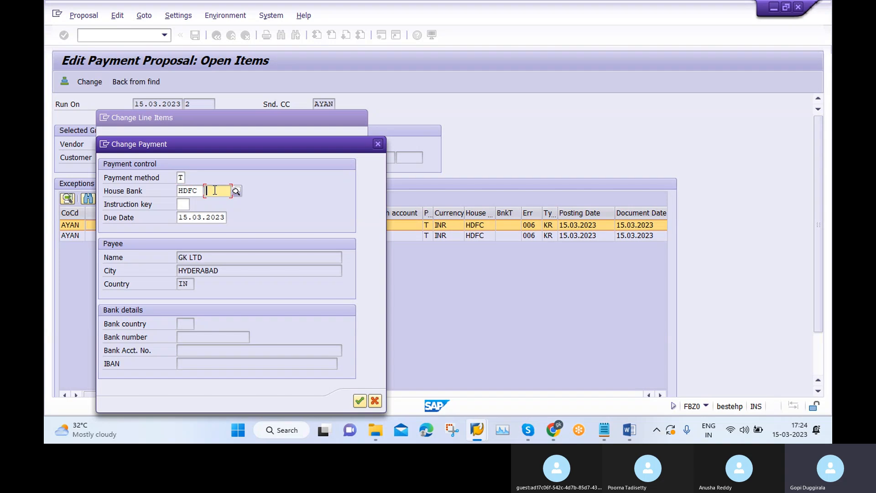
{"action": "type", "text": "HDFC"}
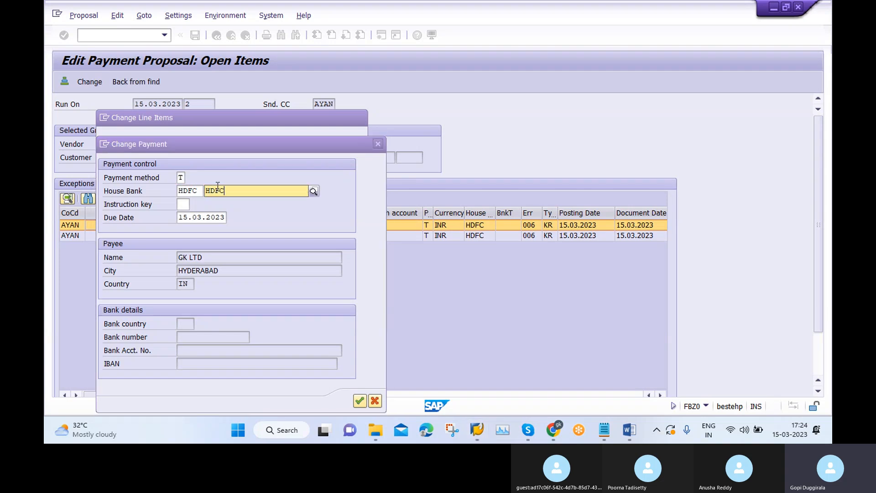
{"action": "left_click", "coordinate": [322, 214]}
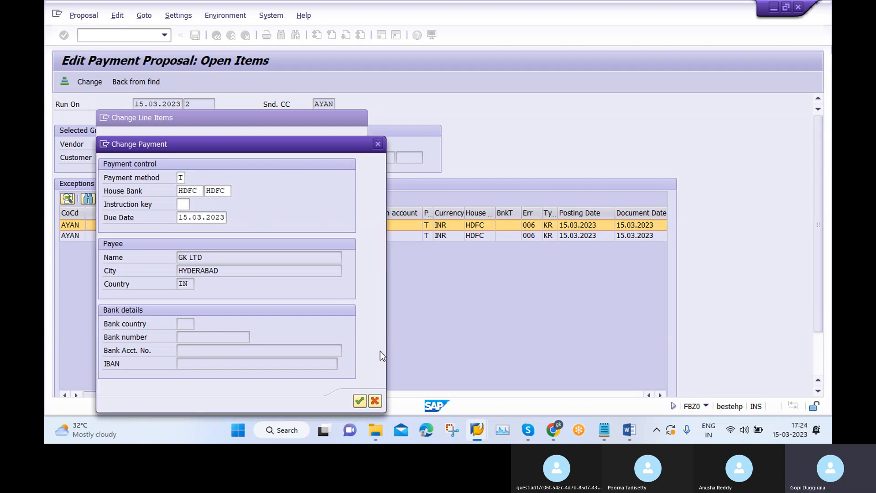
{"action": "left_click", "coordinate": [359, 401]}
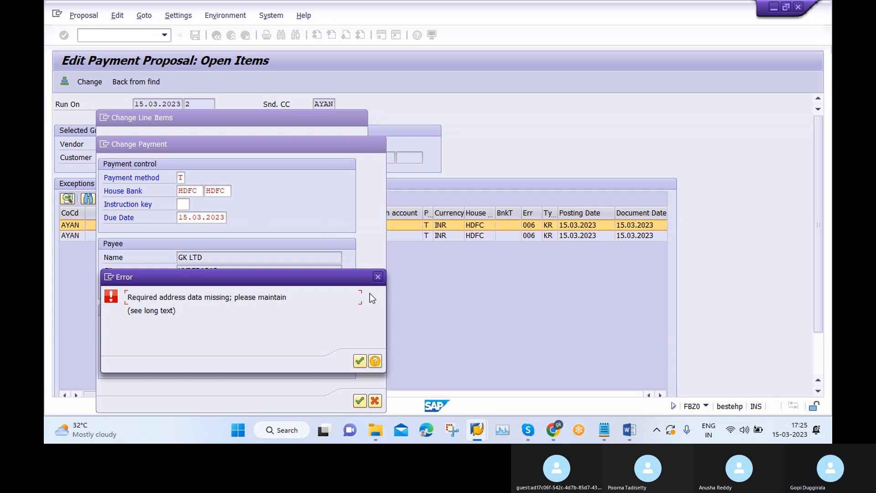
{"action": "left_click", "coordinate": [360, 360]}
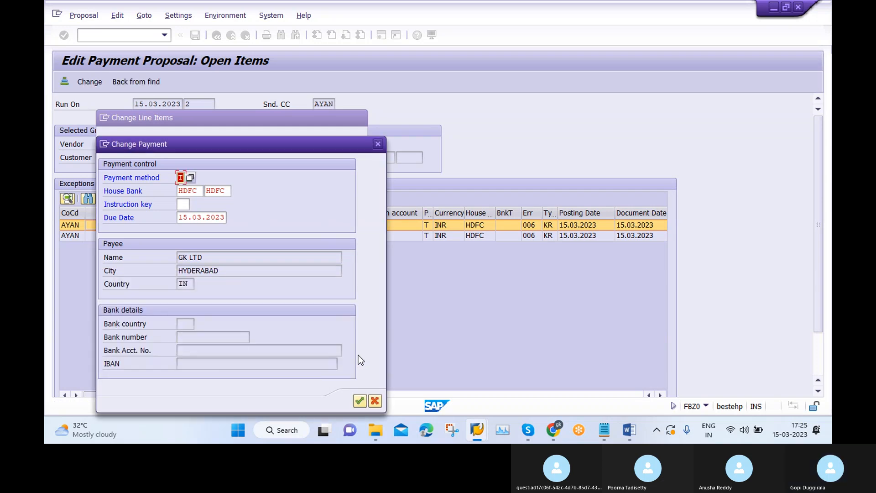
{"action": "left_click", "coordinate": [378, 144]}
{"action": "left_click", "coordinate": [368, 117]}
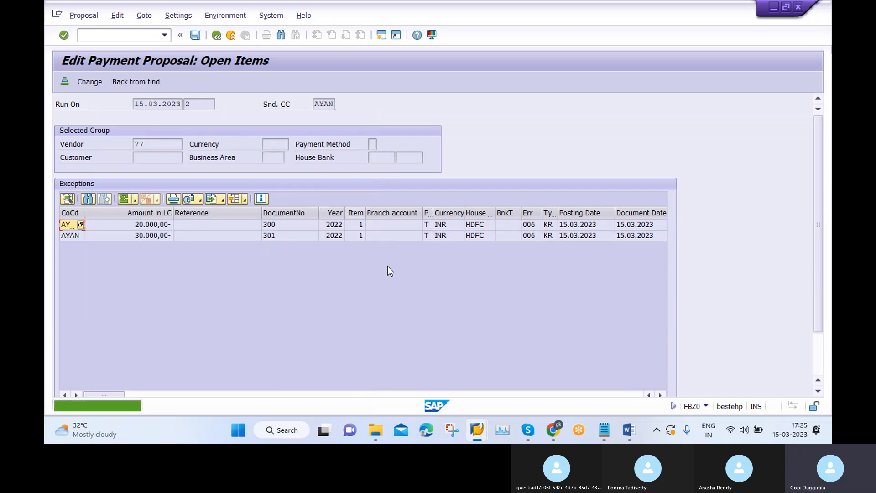
Step: In the other session, start XK02 and open the address data of vendor GK LTD in company code AYAN
{"action": "left_click", "coordinate": [774, 6]}
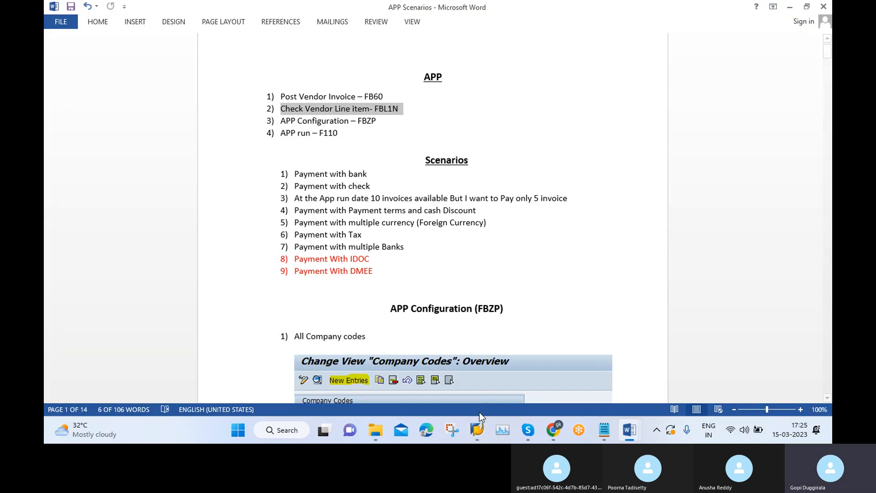
{"action": "left_click", "coordinate": [476, 436]}
{"action": "left_click", "coordinate": [574, 380]}
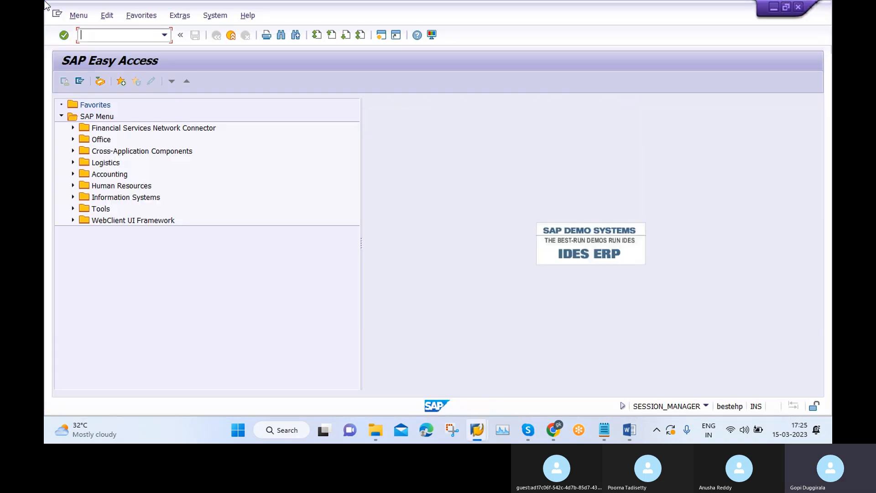
{"action": "left_click", "coordinate": [94, 34]}
{"action": "type", "text": "XK02"}
{"action": "key", "text": "Return"}
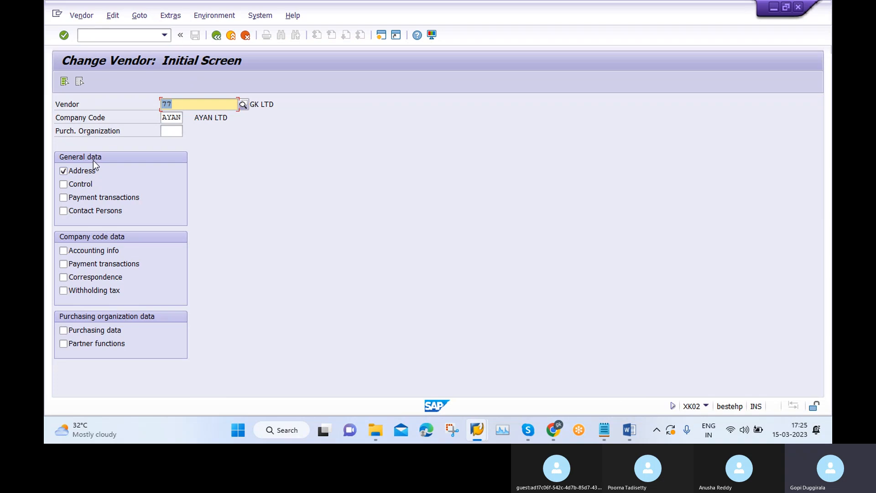
{"action": "key", "text": "Return"}
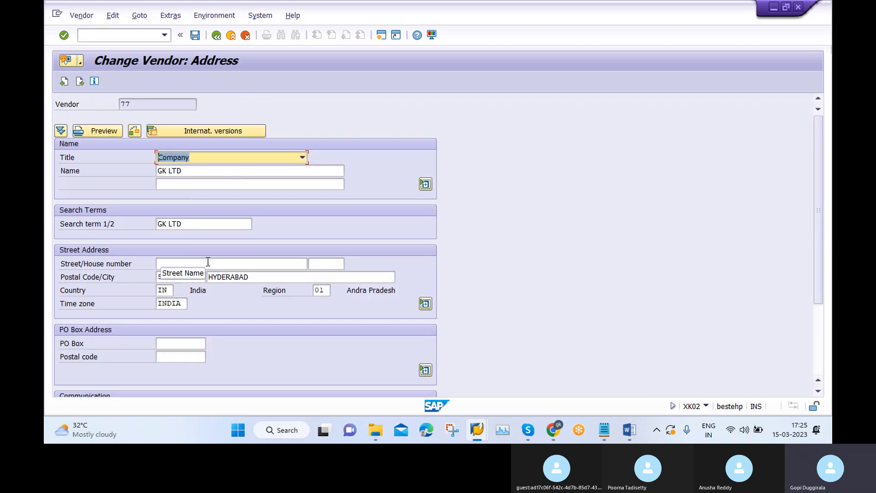
Step: Fill the vendor's PO box and its postal code with the same code as the street address, then save and leave the vendor maintenance
{"action": "left_click", "coordinate": [179, 344]}
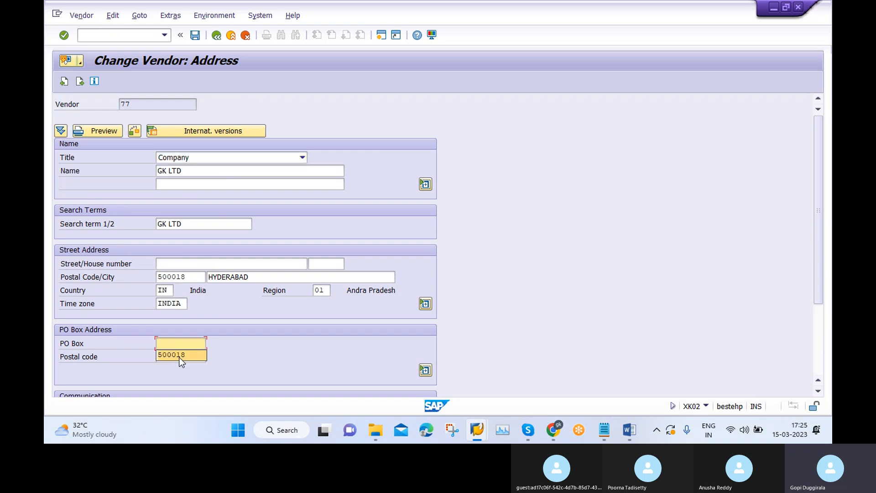
{"action": "left_click", "coordinate": [181, 356]}
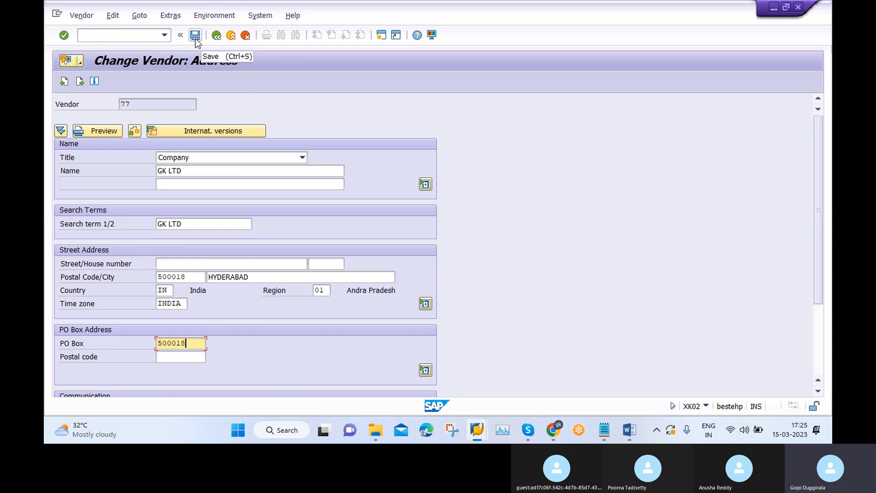
{"action": "left_click", "coordinate": [176, 357]}
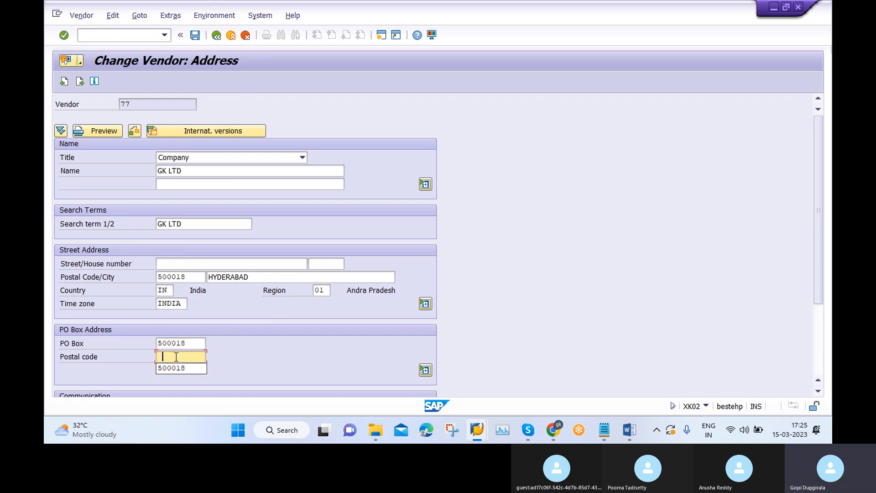
{"action": "left_click", "coordinate": [176, 368]}
{"action": "left_click", "coordinate": [196, 36]}
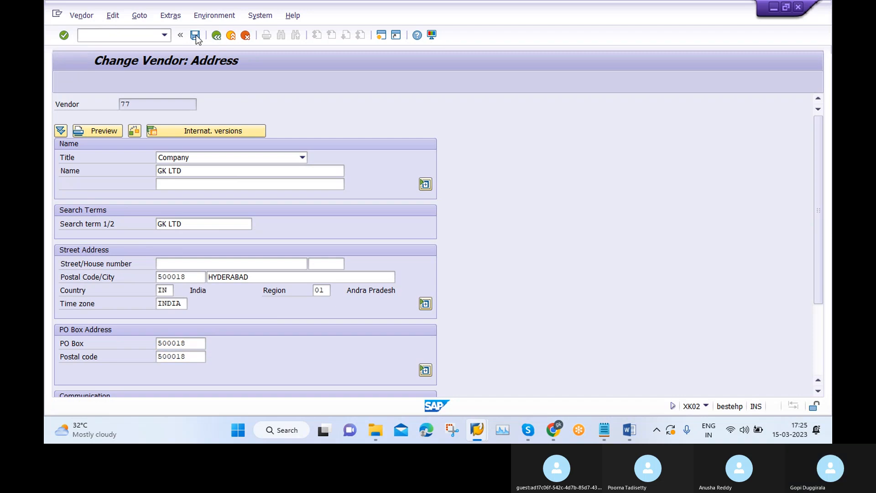
{"action": "left_click", "coordinate": [216, 36]}
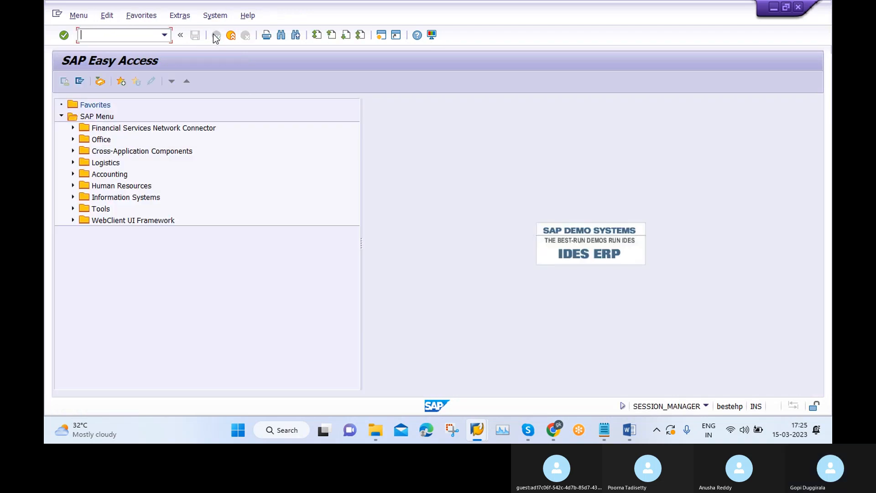
Step: Switch back to the payment proposal session, return to the run's status and delete the existing proposal
{"action": "mouse_move", "coordinate": [477, 429]}
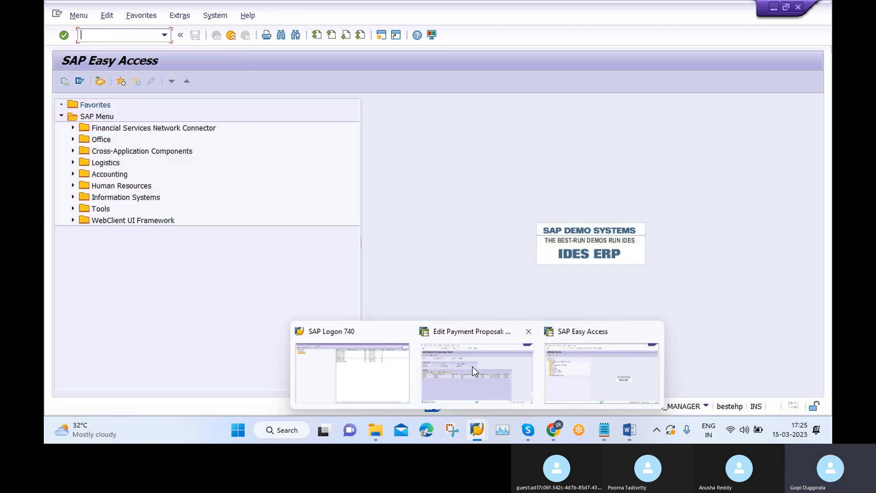
{"action": "left_click", "coordinate": [473, 367]}
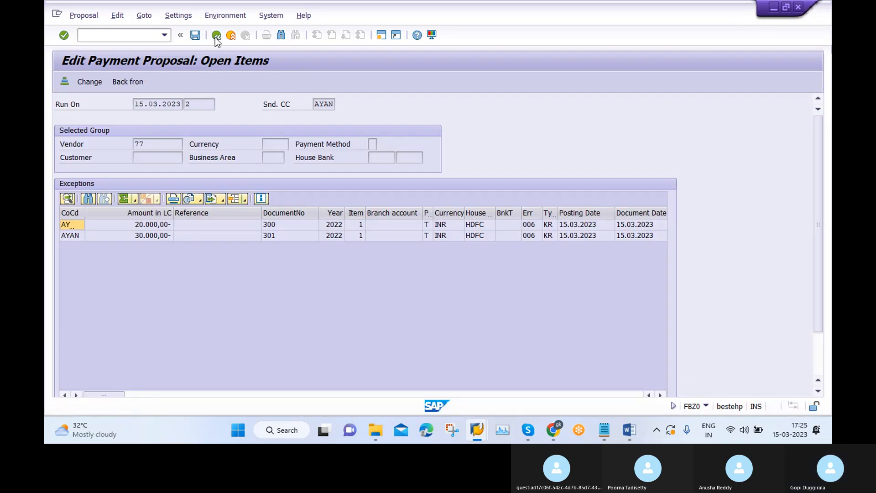
{"action": "left_click", "coordinate": [217, 35]}
{"action": "left_click", "coordinate": [217, 36]}
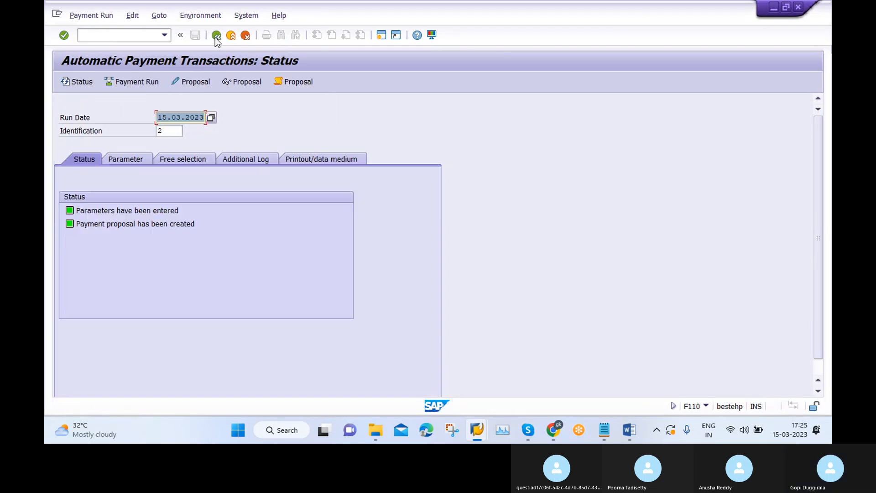
{"action": "left_click", "coordinate": [133, 15]}
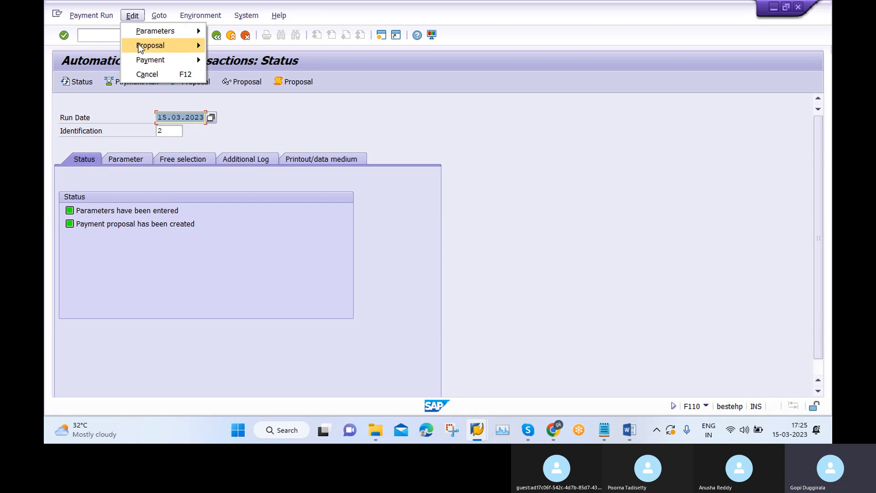
{"action": "mouse_move", "coordinate": [182, 45]}
{"action": "left_click", "coordinate": [229, 88]}
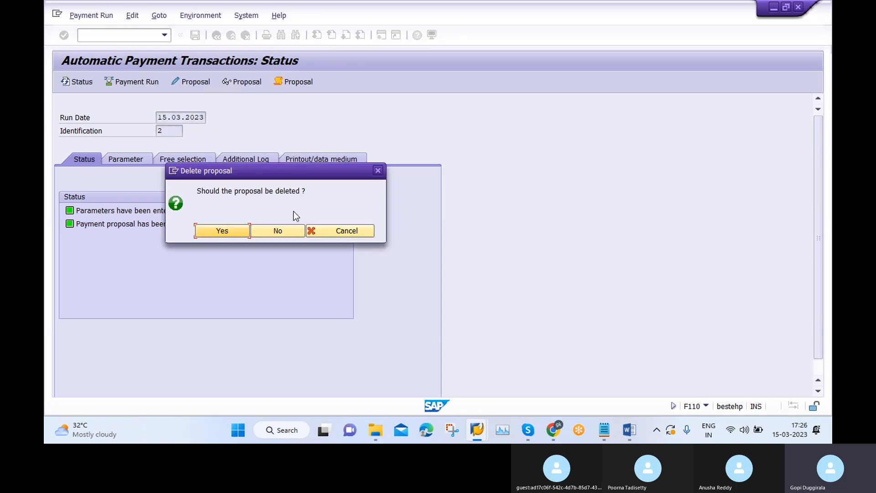
{"action": "left_click", "coordinate": [223, 232]}
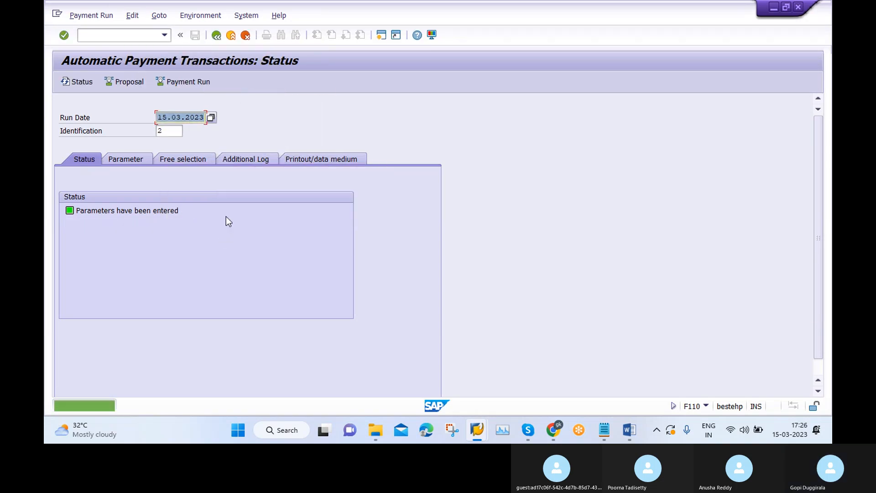
Step: Recreate the payment proposal with an immediate start and open it for editing for all accounting clerks
{"action": "left_click", "coordinate": [135, 84]}
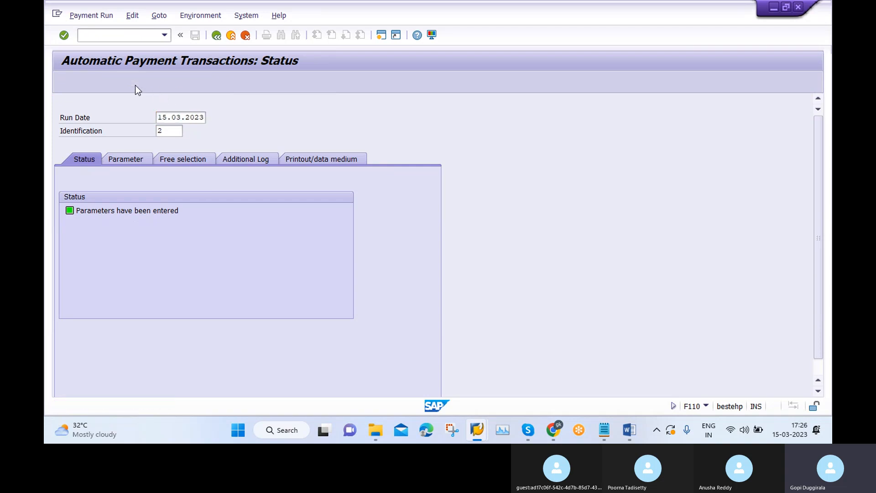
{"action": "left_click", "coordinate": [327, 307]}
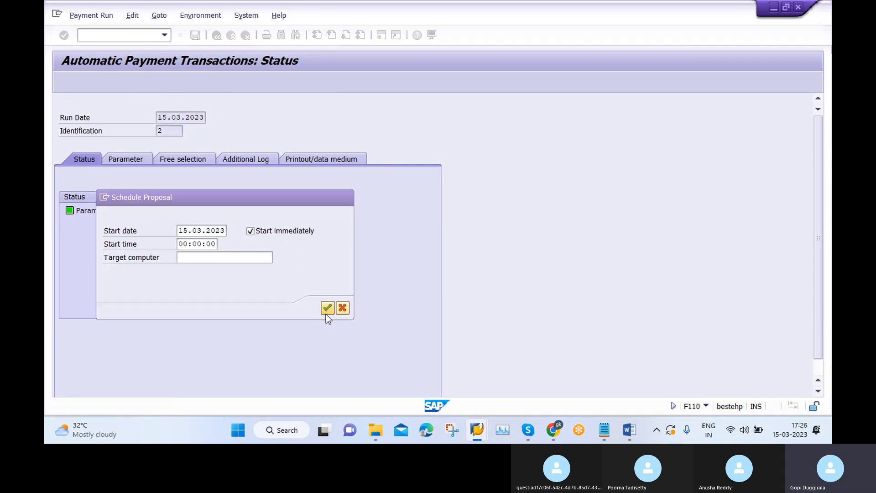
{"action": "key", "text": "Return"}
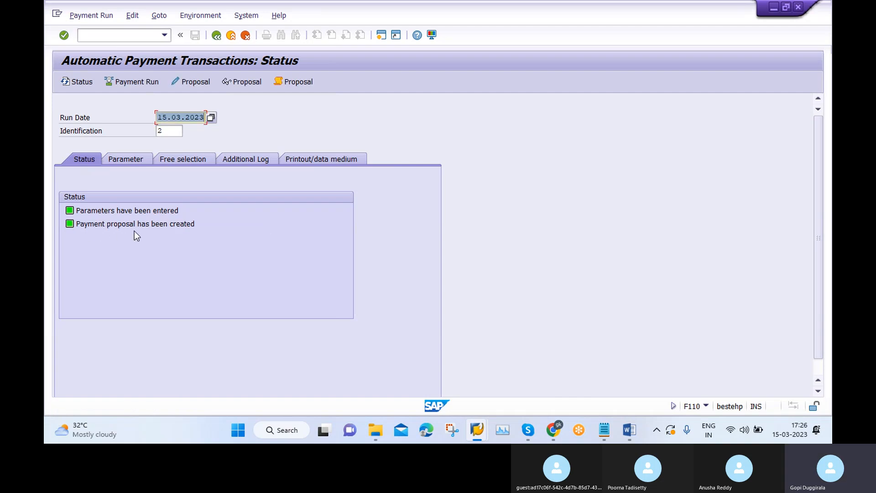
{"action": "left_click", "coordinate": [185, 84]}
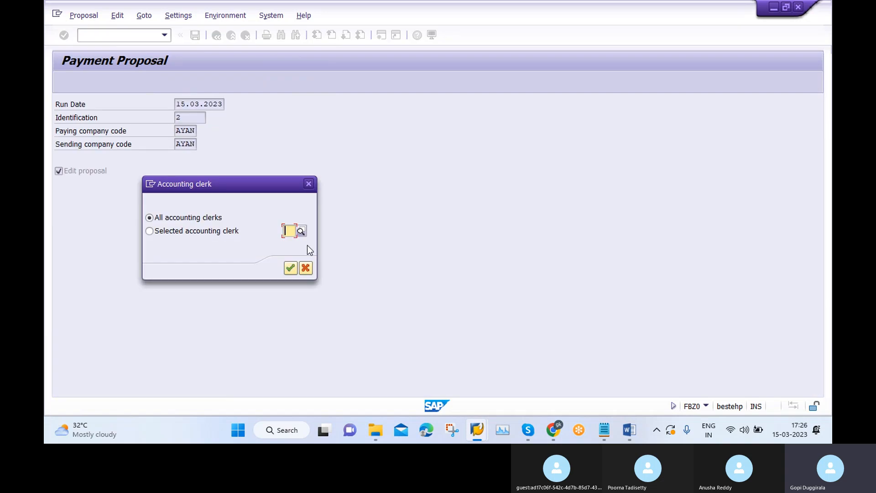
{"action": "left_click", "coordinate": [290, 268]}
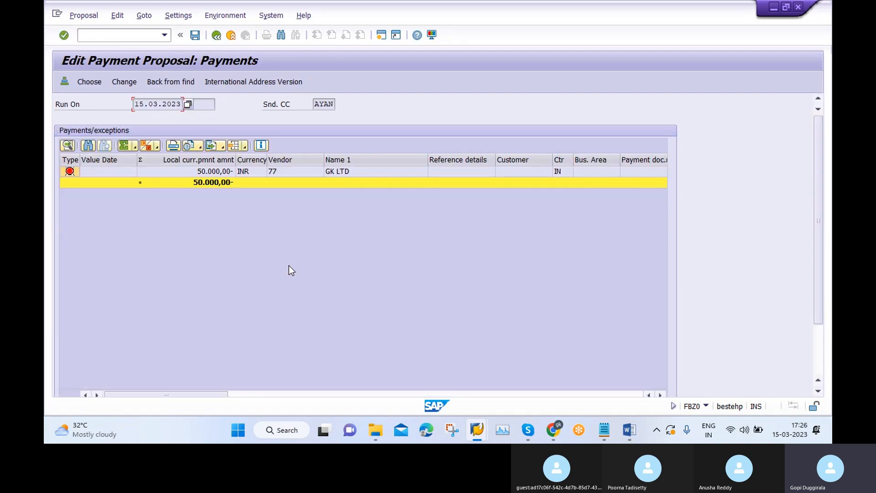
Step: Open the open items of GK LTD and reallocate the 20.000,00 INR item to house bank HDFC with account ID HDFC
{"action": "double_click", "coordinate": [168, 172]}
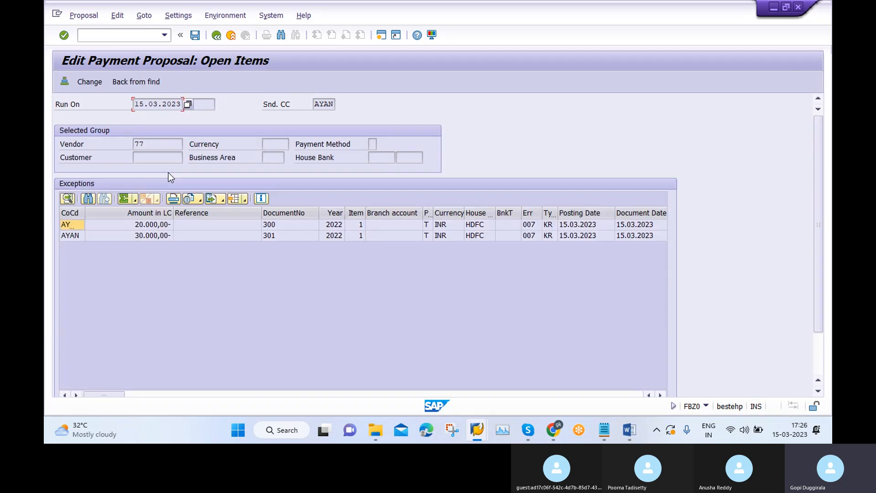
{"action": "double_click", "coordinate": [129, 225]}
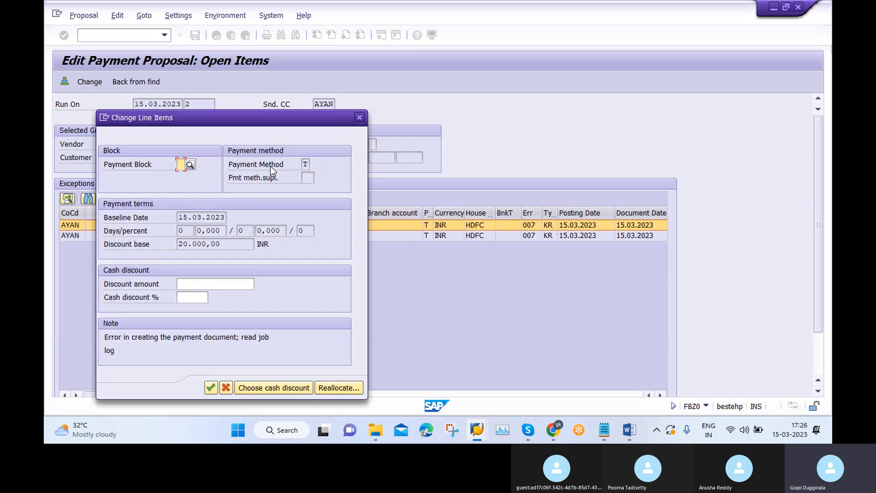
{"action": "left_click", "coordinate": [336, 390]}
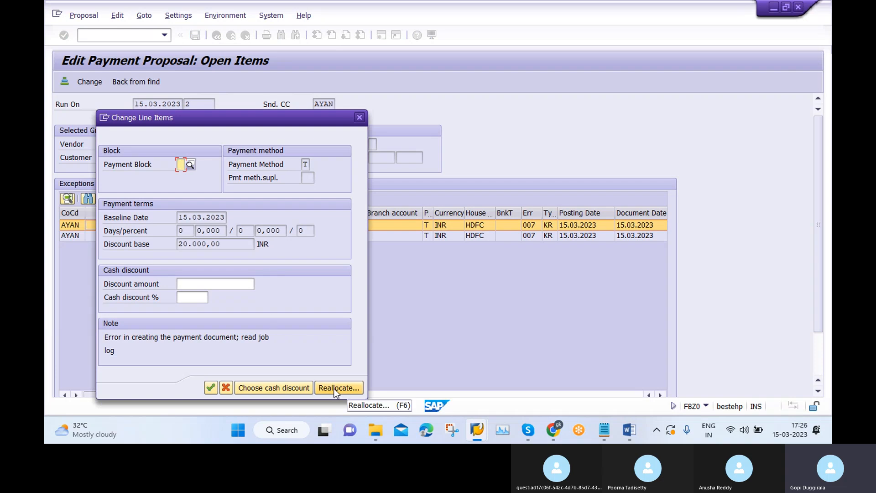
{"action": "left_click", "coordinate": [212, 191]}
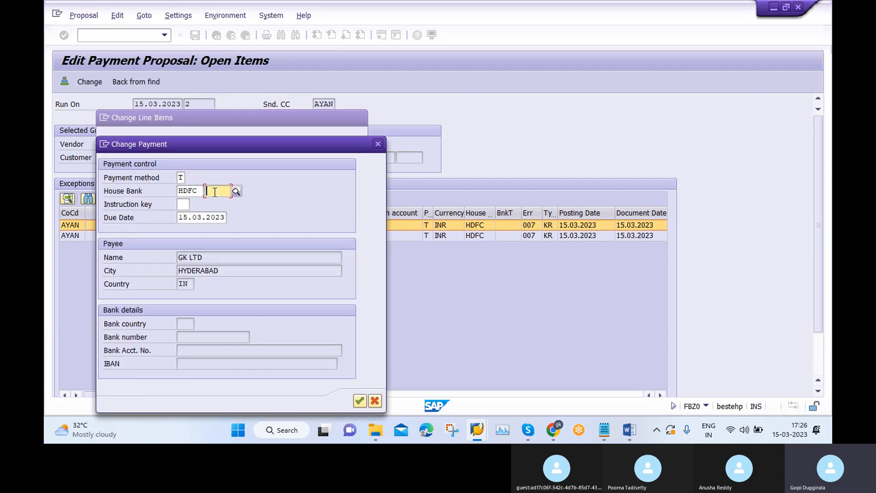
{"action": "type", "text": "HDFC"}
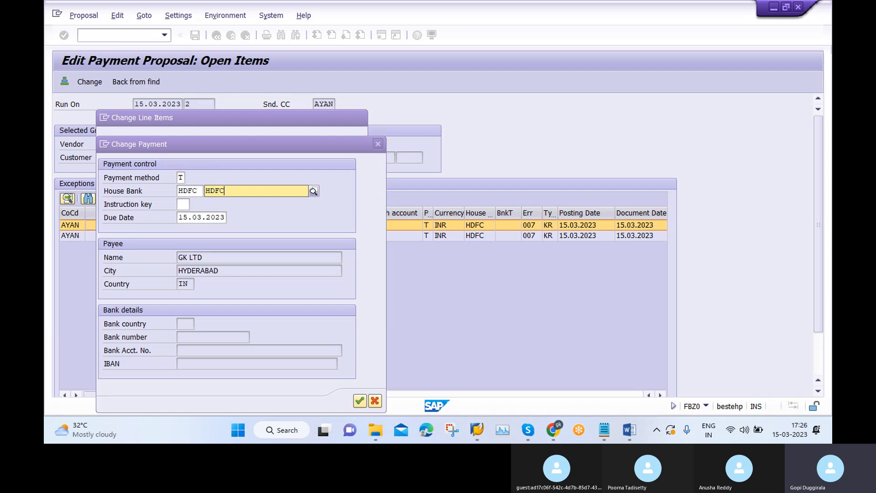
{"action": "left_click", "coordinate": [227, 213]}
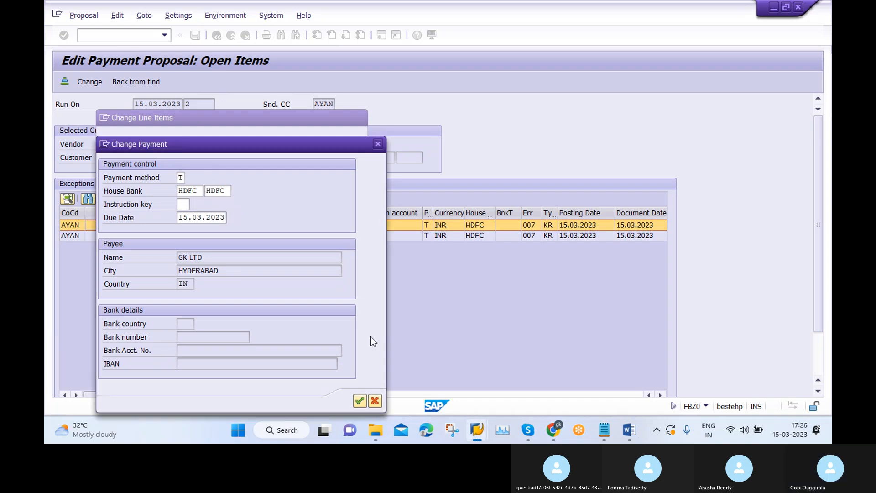
{"action": "left_click", "coordinate": [359, 401]}
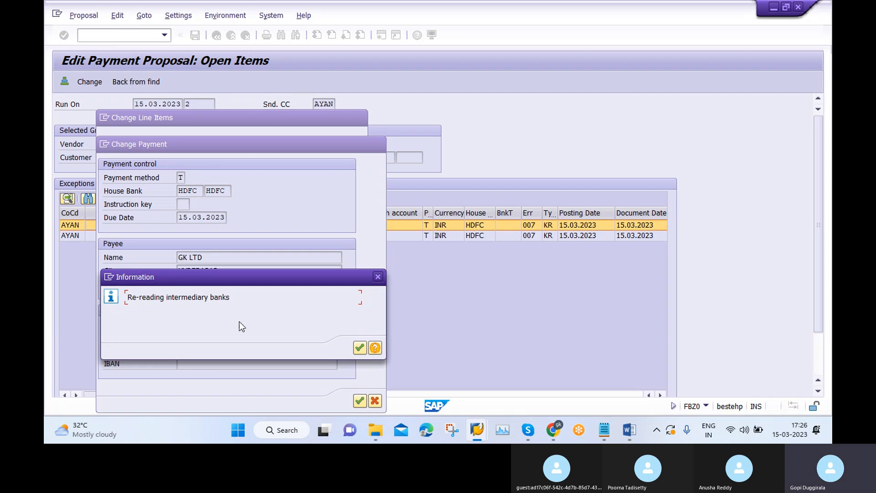
{"action": "left_click", "coordinate": [363, 348]}
{"action": "double_click", "coordinate": [123, 236]}
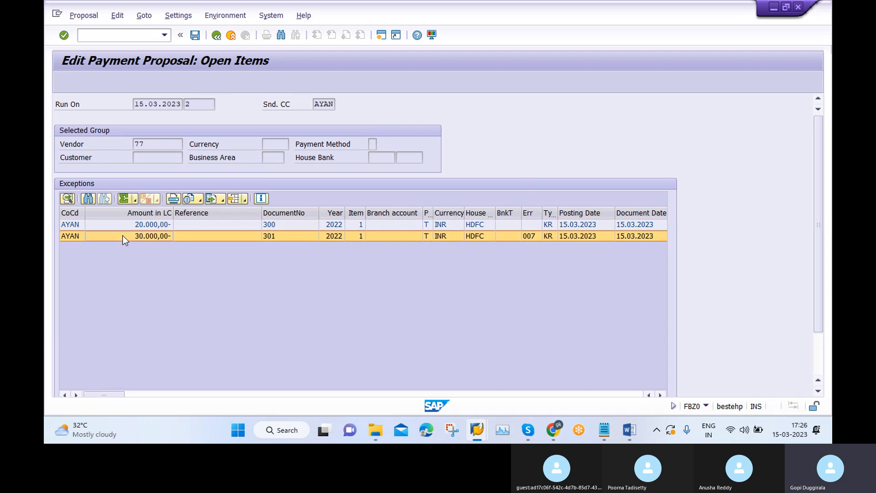
{"action": "left_click", "coordinate": [334, 390]}
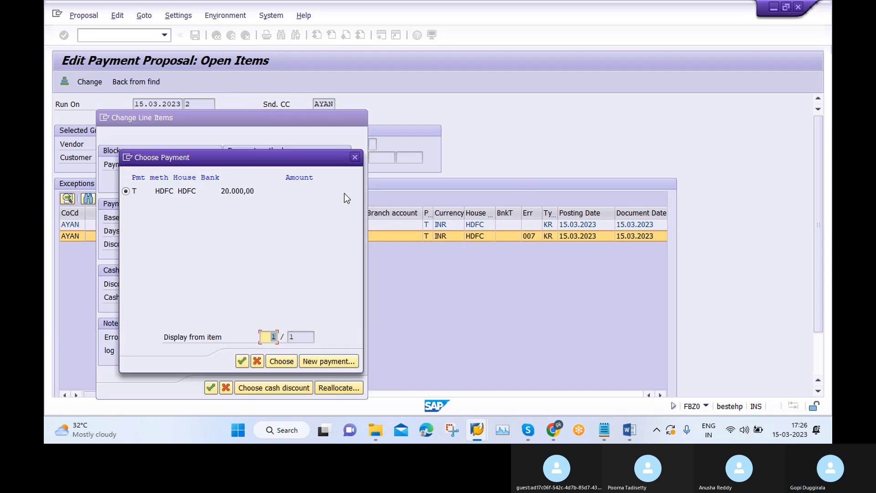
{"action": "left_click", "coordinate": [355, 158]}
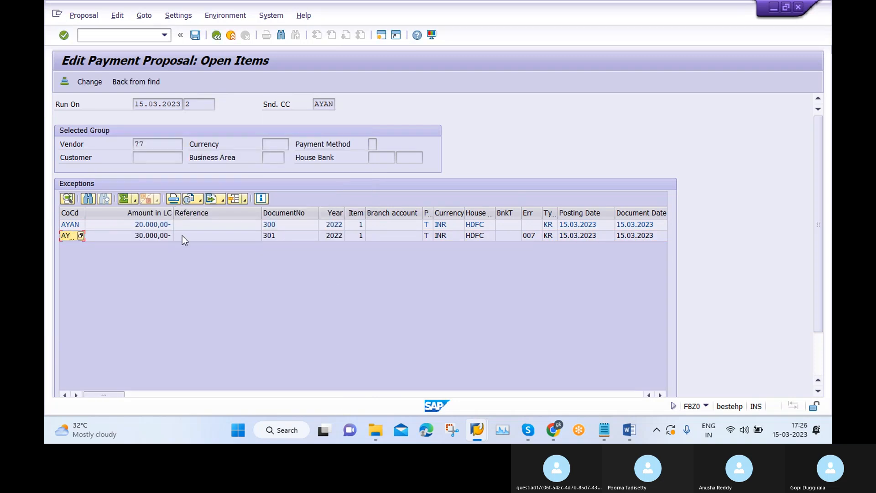
{"action": "left_click", "coordinate": [163, 236]}
{"action": "double_click", "coordinate": [164, 237]}
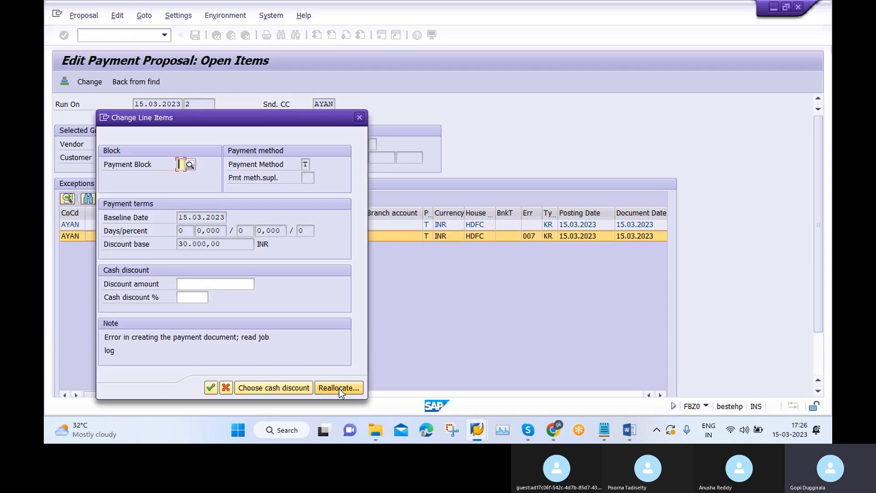
{"action": "left_click", "coordinate": [339, 388]}
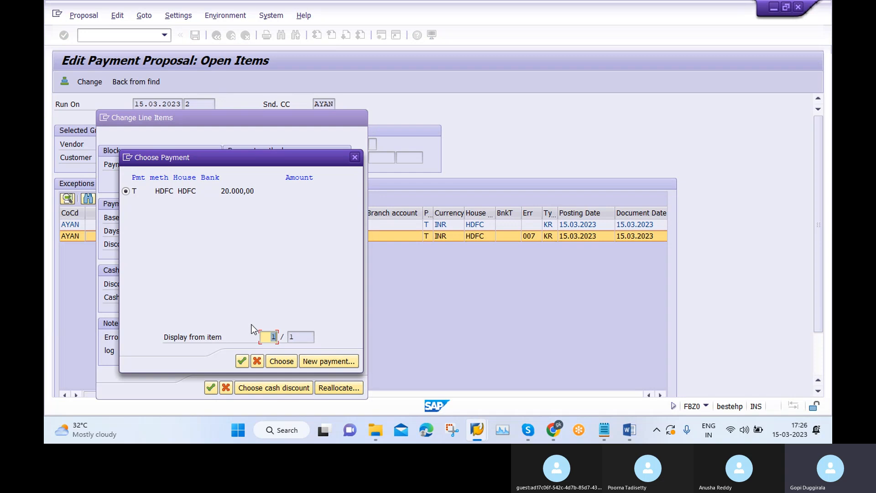
{"action": "left_click", "coordinate": [355, 157]}
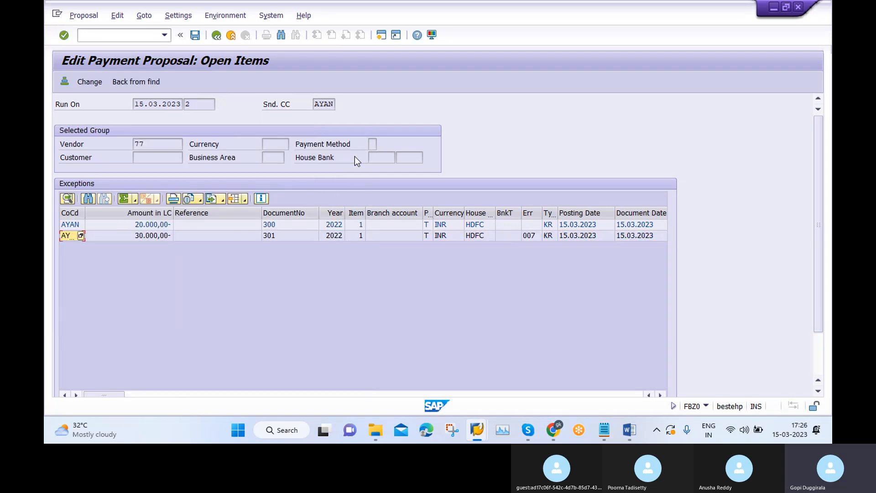
Step: Reallocate the 30.000,00 INR item to a new payment using house bank HDFC with account ID HDFC
{"action": "double_click", "coordinate": [136, 237]}
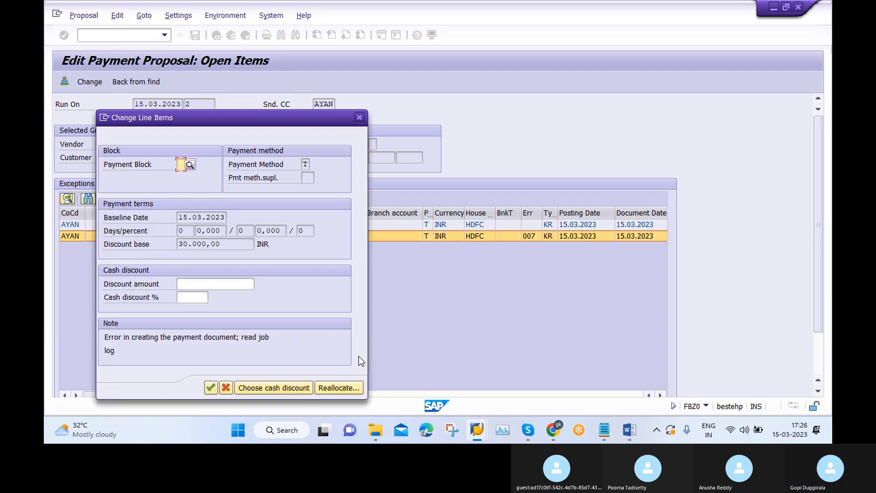
{"action": "left_click", "coordinate": [342, 388]}
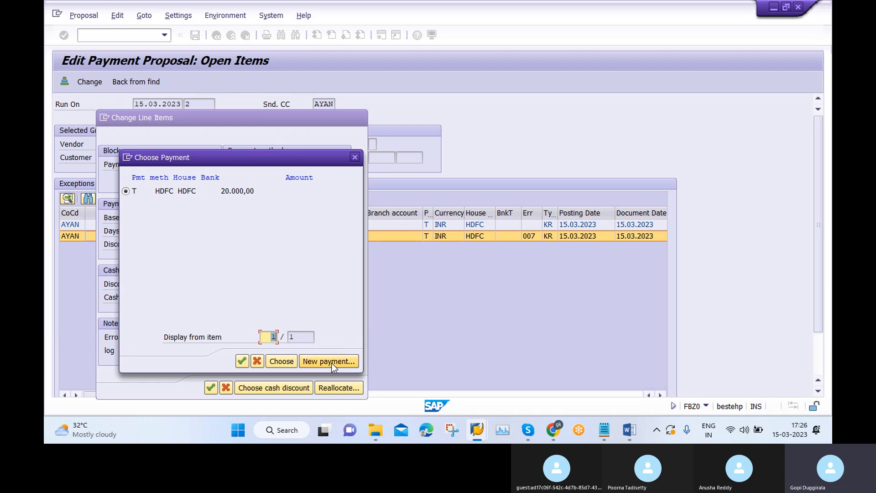
{"action": "left_click", "coordinate": [332, 363]}
{"action": "left_click", "coordinate": [215, 192]}
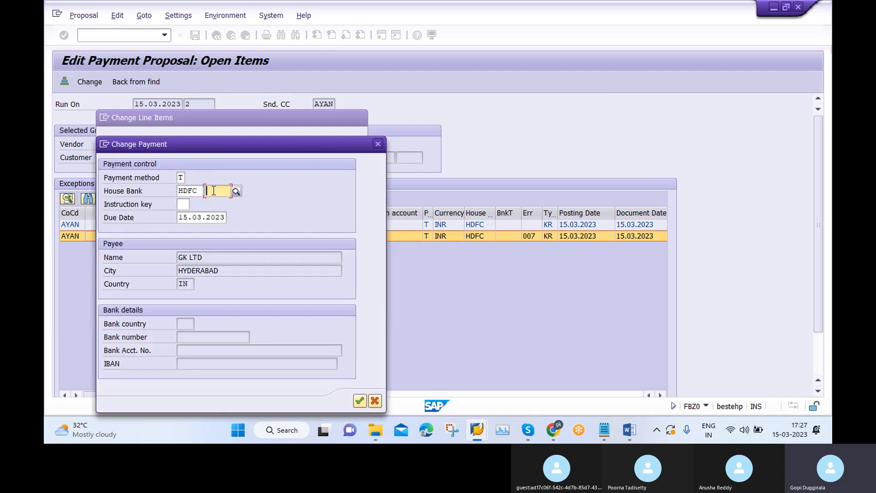
{"action": "type", "text": "HDFC"}
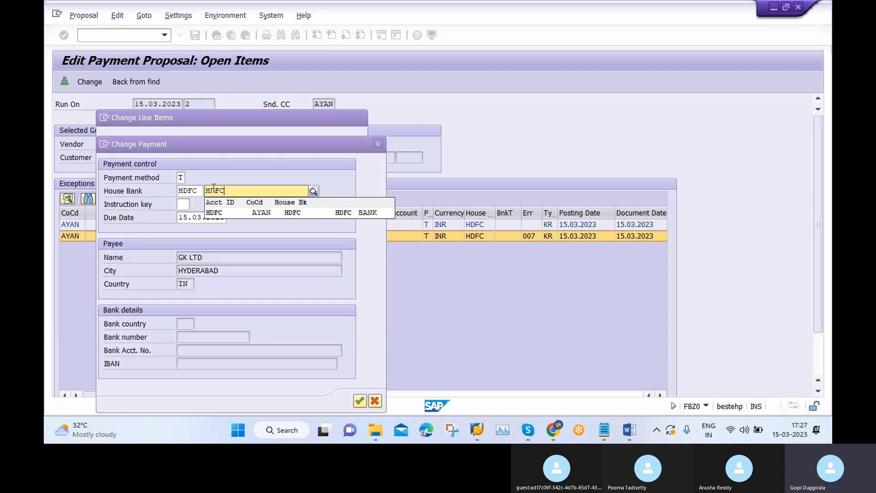
{"action": "left_click", "coordinate": [251, 212]}
{"action": "left_click", "coordinate": [359, 401]}
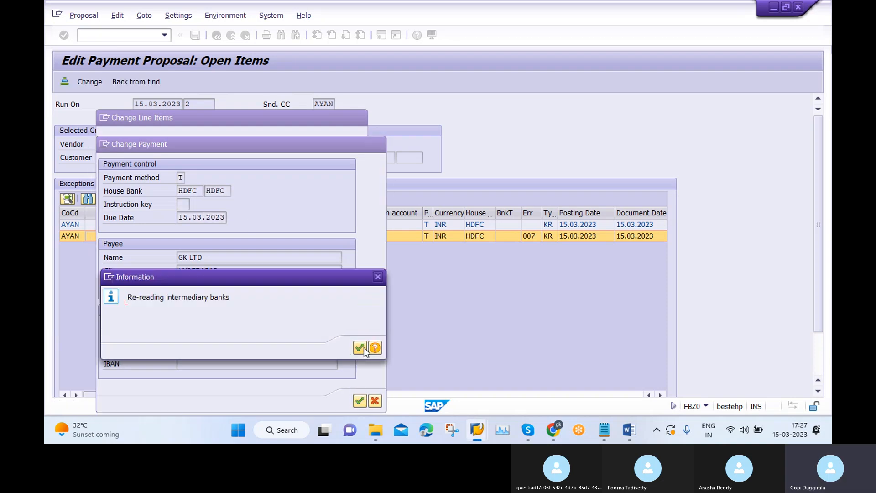
{"action": "left_click", "coordinate": [360, 348]}
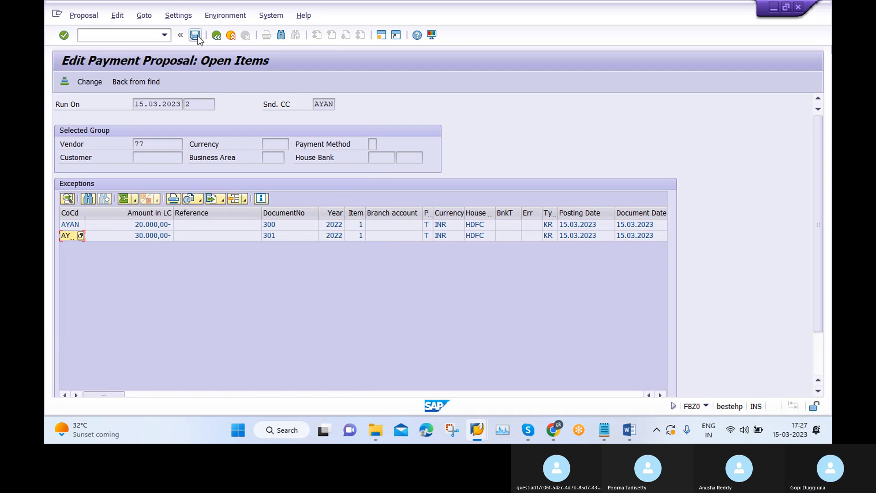
Step: Save the edited payment proposal and return to the payment run's status
{"action": "left_click", "coordinate": [196, 35]}
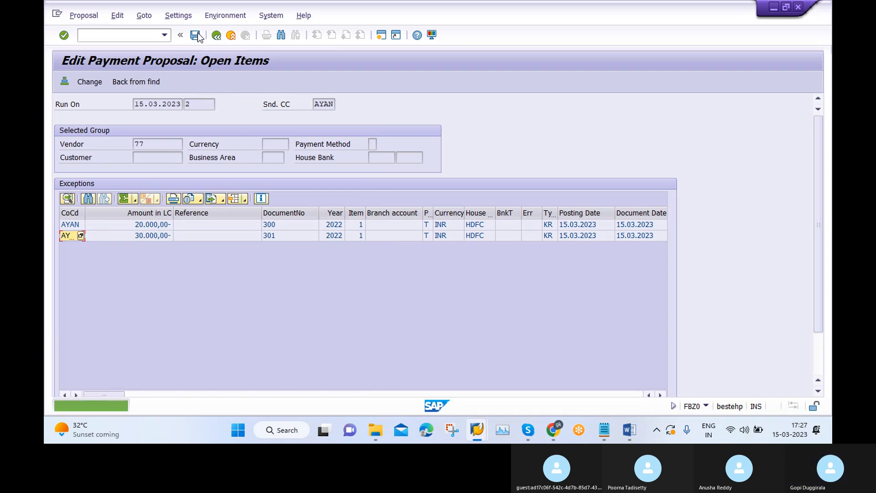
{"action": "left_click", "coordinate": [217, 36]}
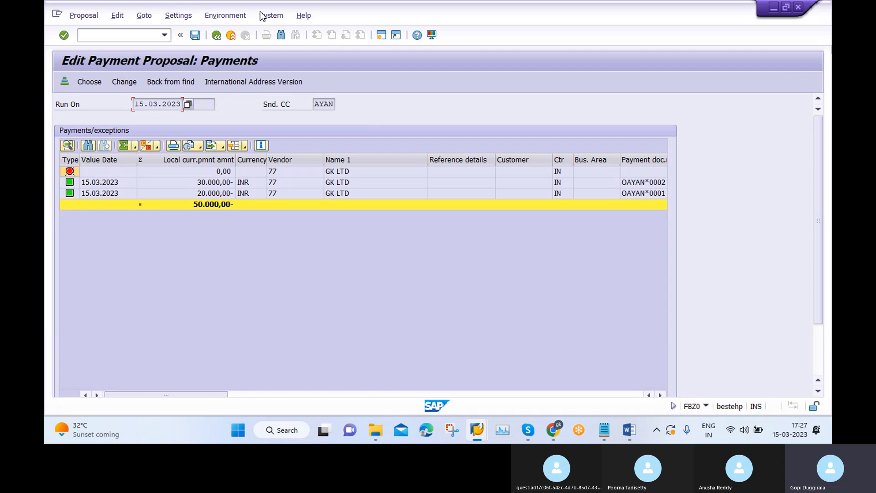
{"action": "left_click", "coordinate": [217, 36]}
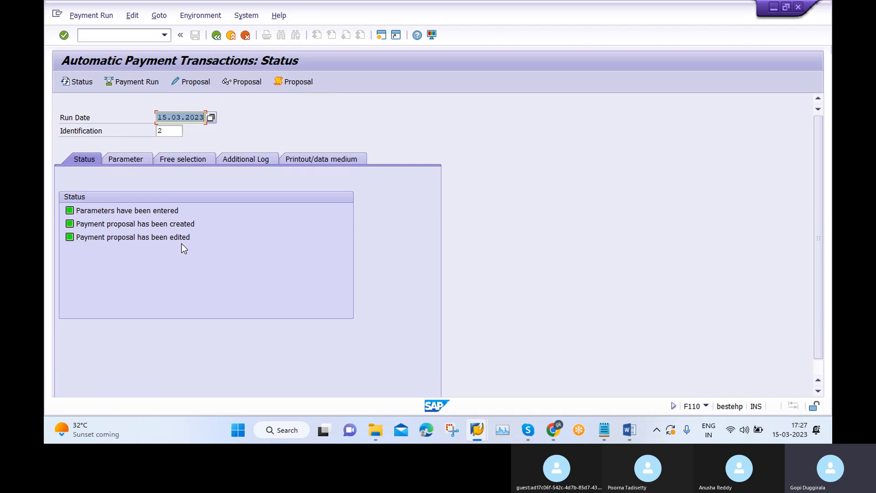
Step: Delete the edited payment proposal of run 2 dated 15.03.2023
{"action": "left_click", "coordinate": [131, 17]}
{"action": "mouse_move", "coordinate": [161, 47]}
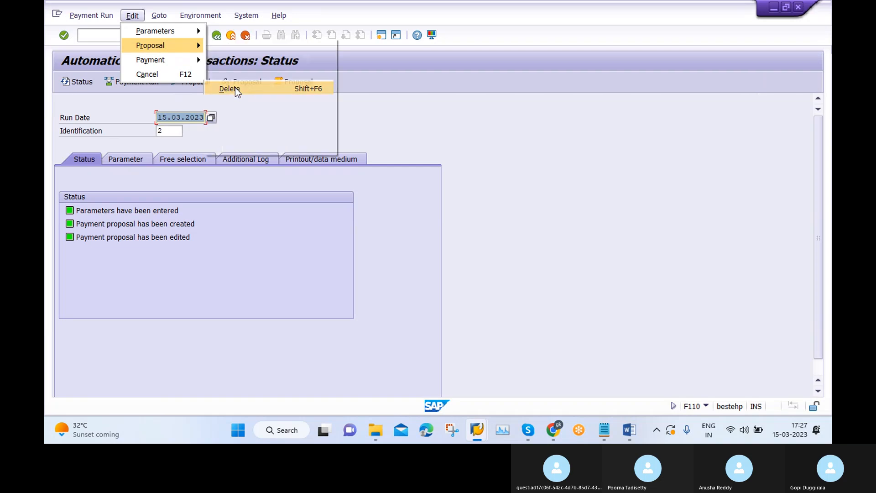
{"action": "left_click", "coordinate": [236, 89]}
{"action": "left_click", "coordinate": [225, 234]}
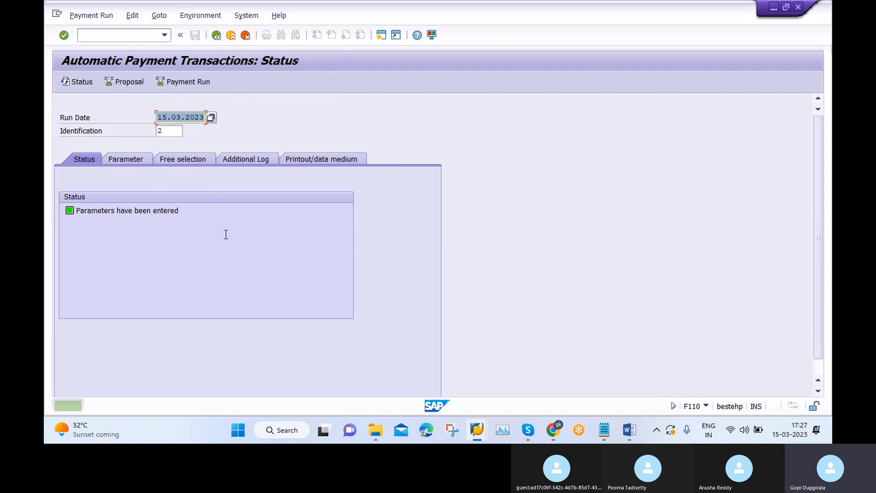
Step: Schedule a new payment proposal to start immediately and open it for editing for all accounting clerks
{"action": "left_click", "coordinate": [132, 83]}
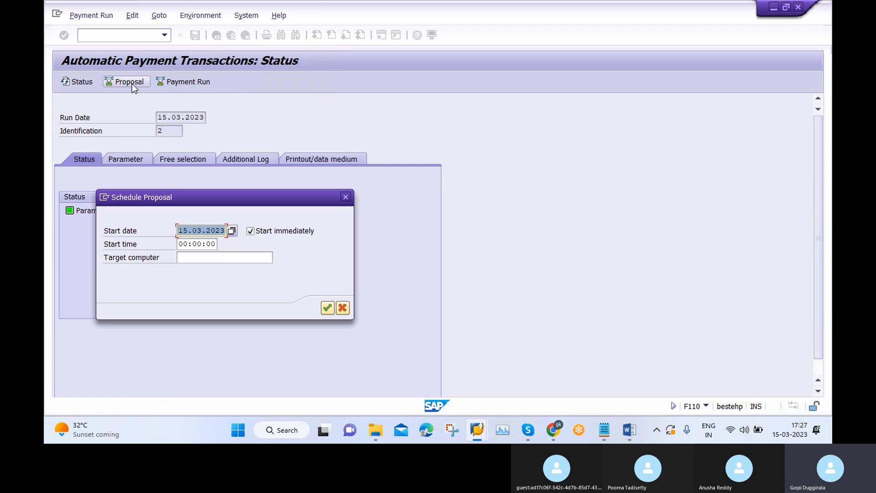
{"action": "left_click", "coordinate": [328, 308]}
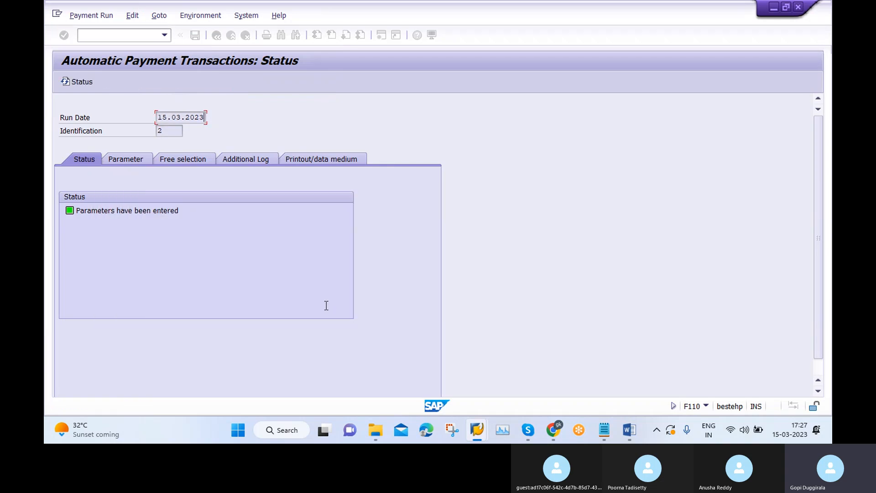
{"action": "key", "text": "Return"}
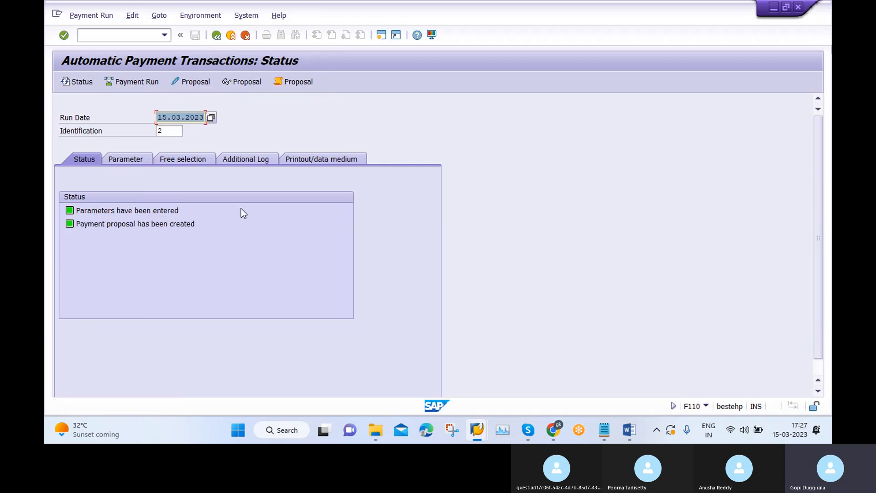
{"action": "left_click", "coordinate": [185, 81]}
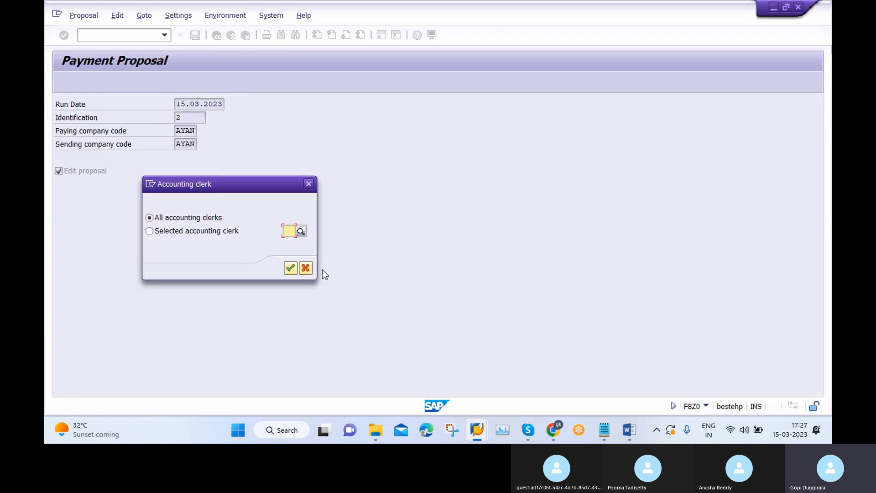
{"action": "left_click", "coordinate": [292, 267]}
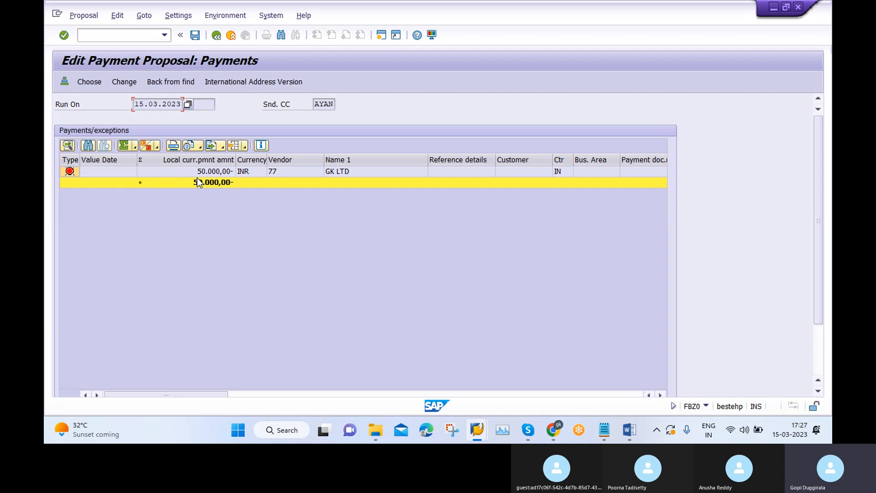
Step: Reallocate vendor 77's blocked 20.000,00 INR item to a payment using house bank HDFC with account ID HDFC
{"action": "double_click", "coordinate": [161, 172]}
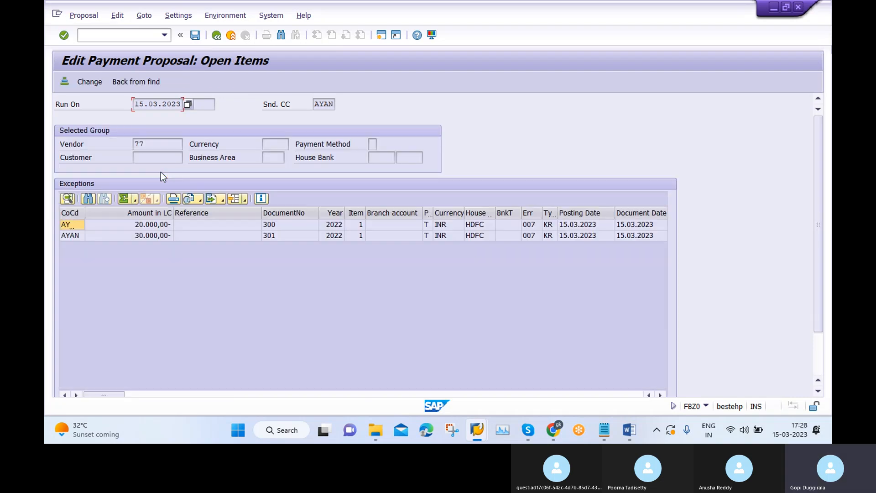
{"action": "double_click", "coordinate": [154, 222]}
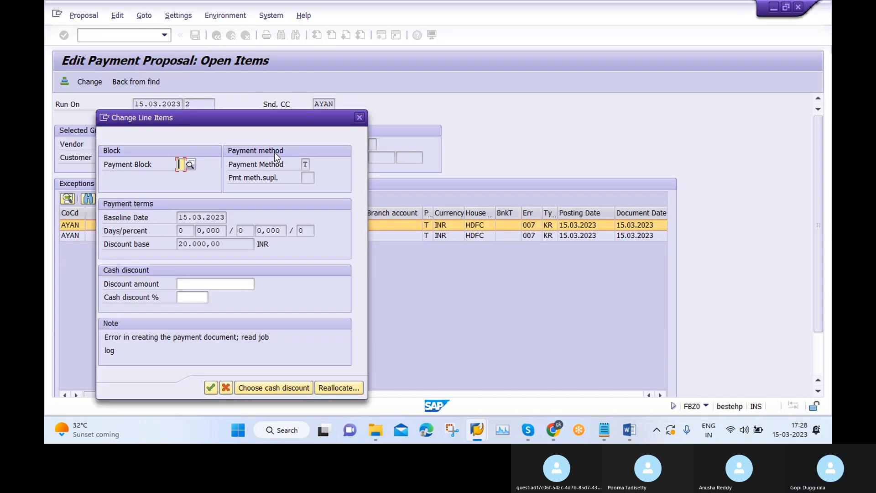
{"action": "left_click", "coordinate": [333, 387]}
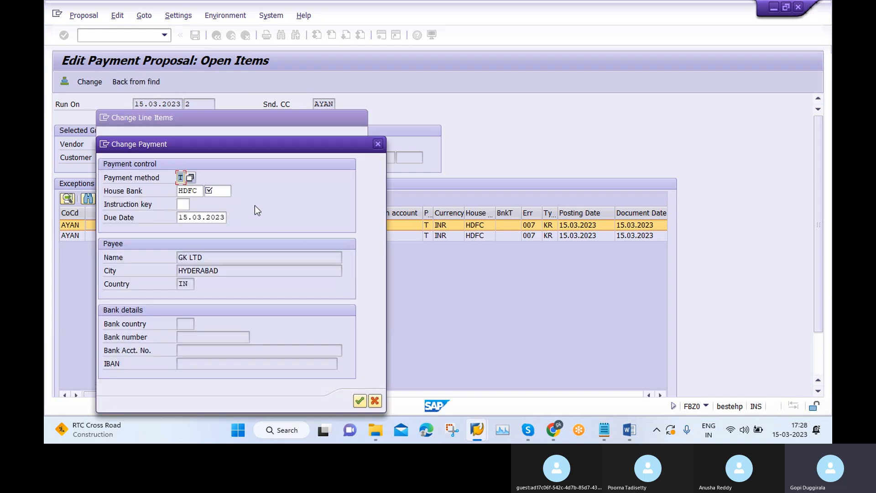
{"action": "left_click", "coordinate": [220, 191]}
{"action": "type", "text": "HDFC"}
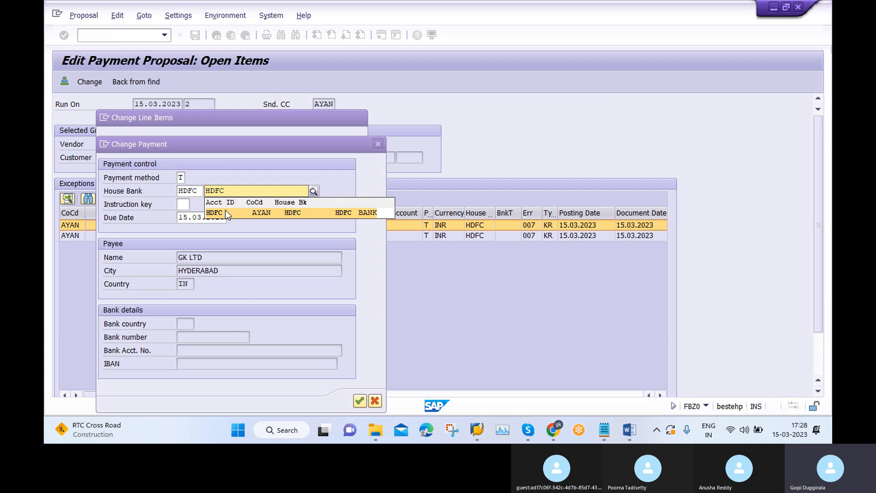
{"action": "left_click", "coordinate": [226, 210]}
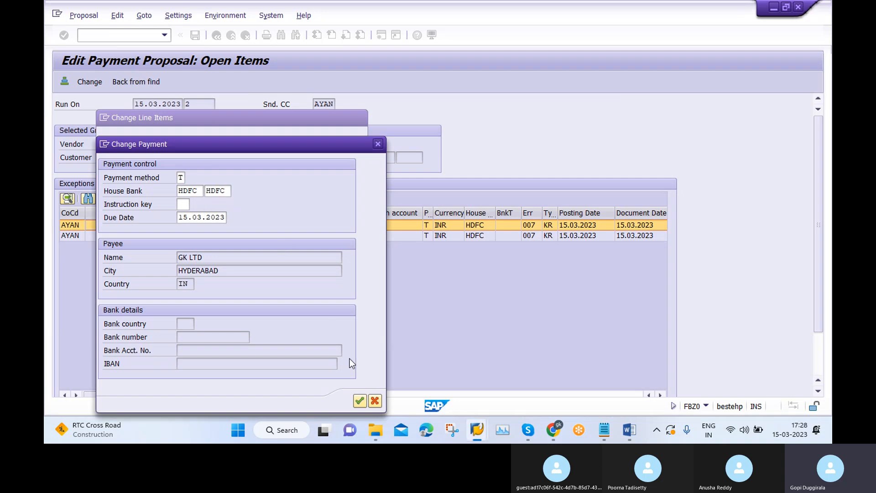
{"action": "left_click", "coordinate": [359, 402]}
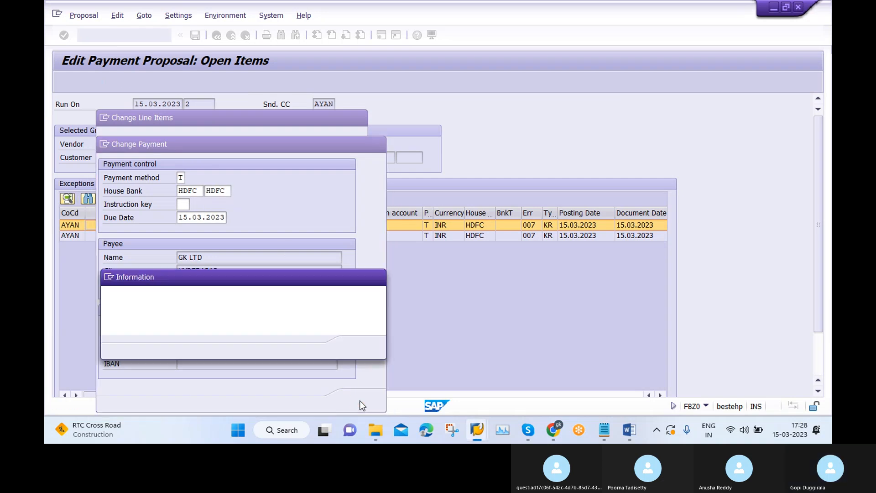
{"action": "left_click", "coordinate": [360, 348]}
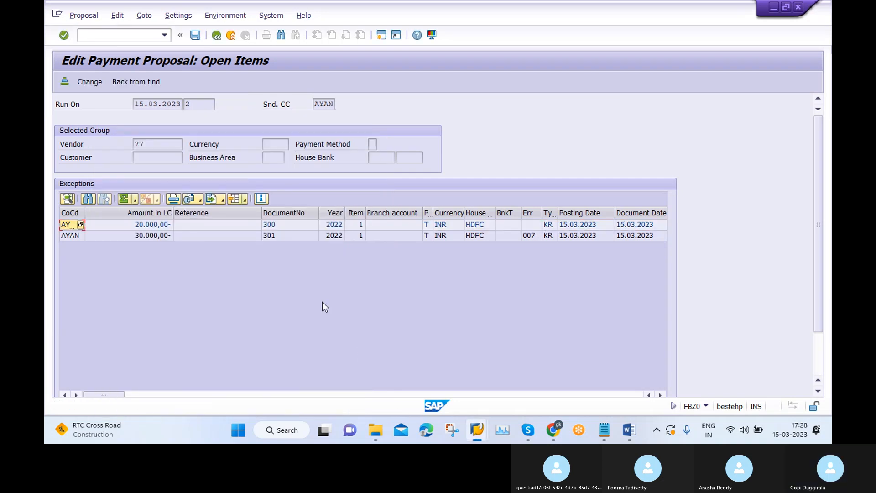
Step: Reallocate the blocked 30.000,00 INR item to a separate new payment using house bank HDFC with account ID HDFC
{"action": "left_click", "coordinate": [154, 236]}
{"action": "double_click", "coordinate": [154, 237]}
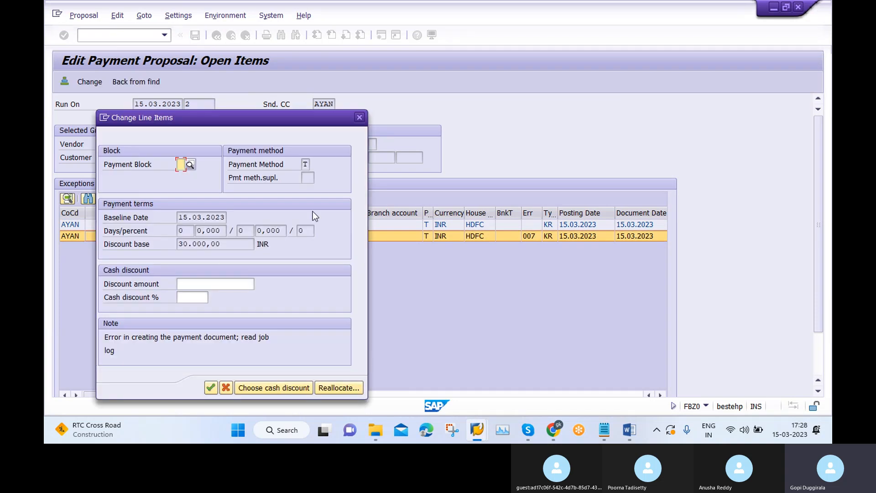
{"action": "left_click", "coordinate": [338, 389]}
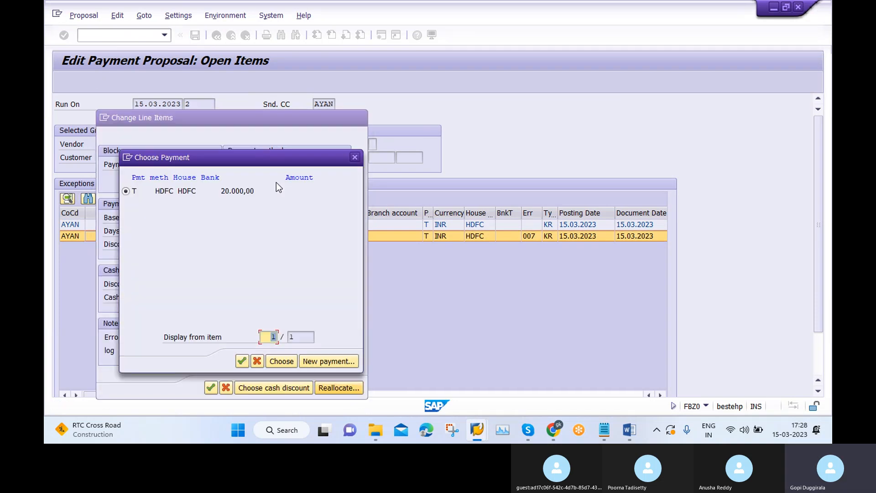
{"action": "left_click", "coordinate": [315, 362]}
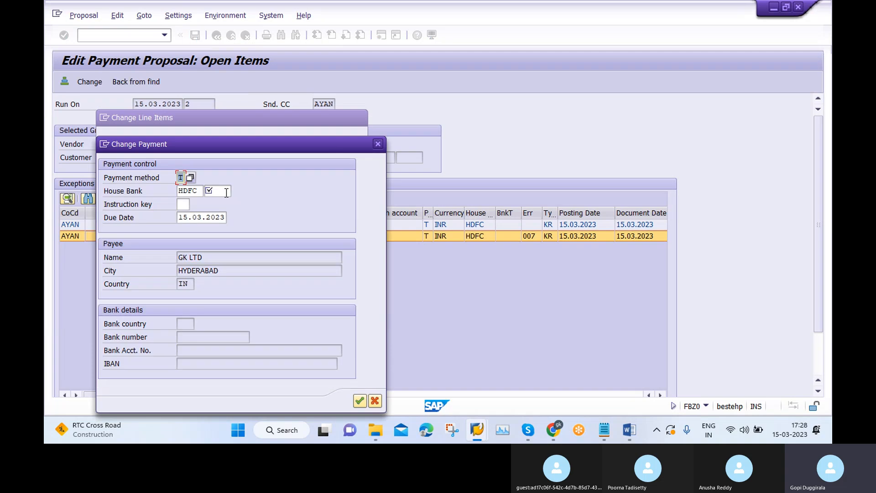
{"action": "left_click", "coordinate": [213, 188]}
{"action": "type", "text": "HDFC"}
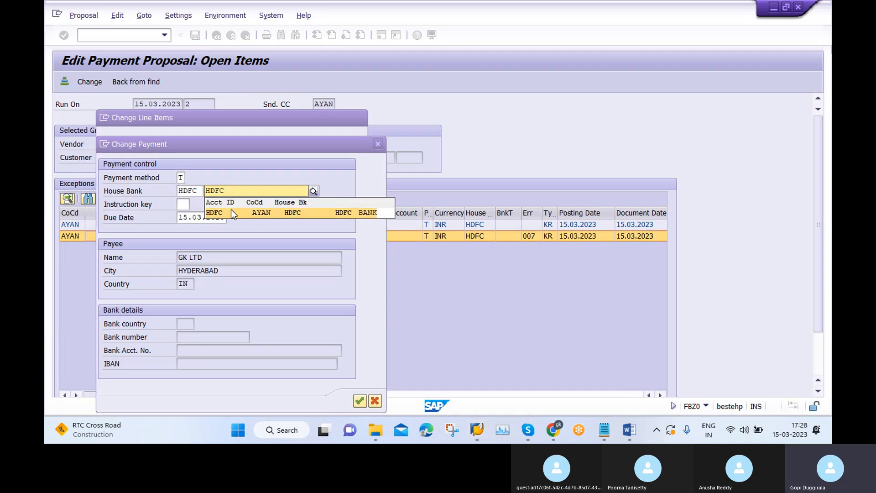
{"action": "left_click", "coordinate": [231, 211]}
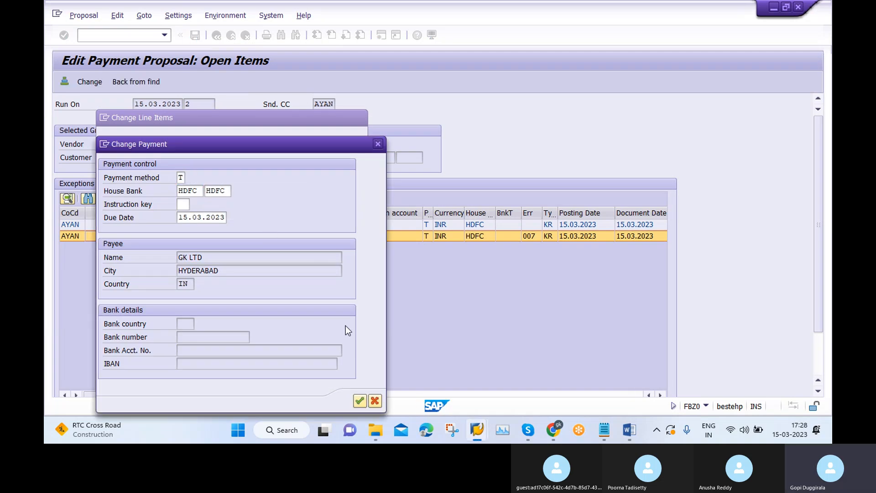
{"action": "left_click", "coordinate": [359, 400]}
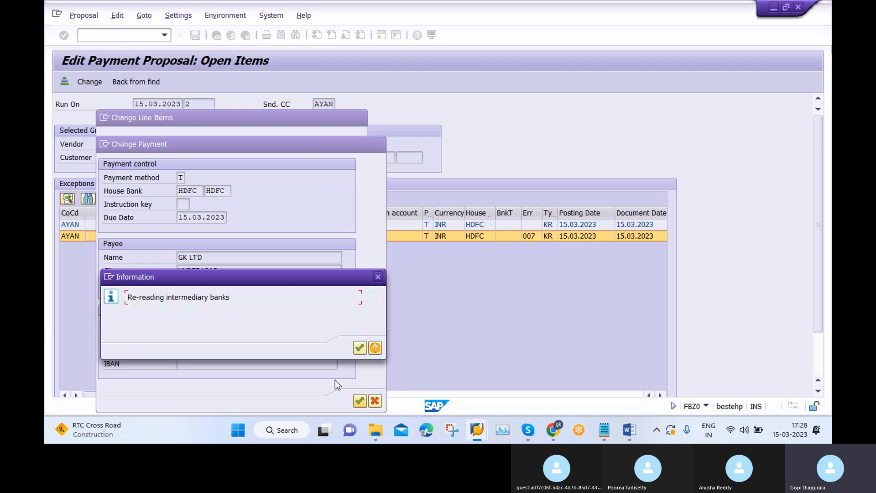
{"action": "left_click", "coordinate": [360, 347]}
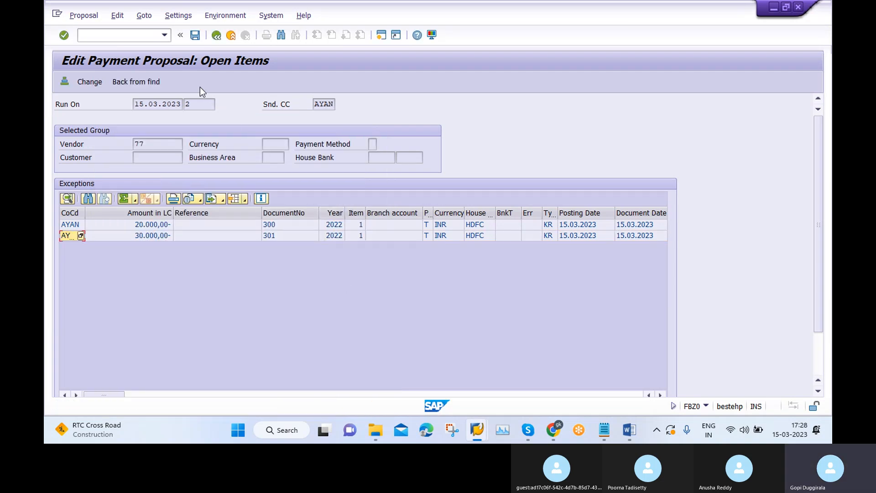
Step: Save the changes to the payment proposal and return to the run's status overview
{"action": "left_click", "coordinate": [195, 39]}
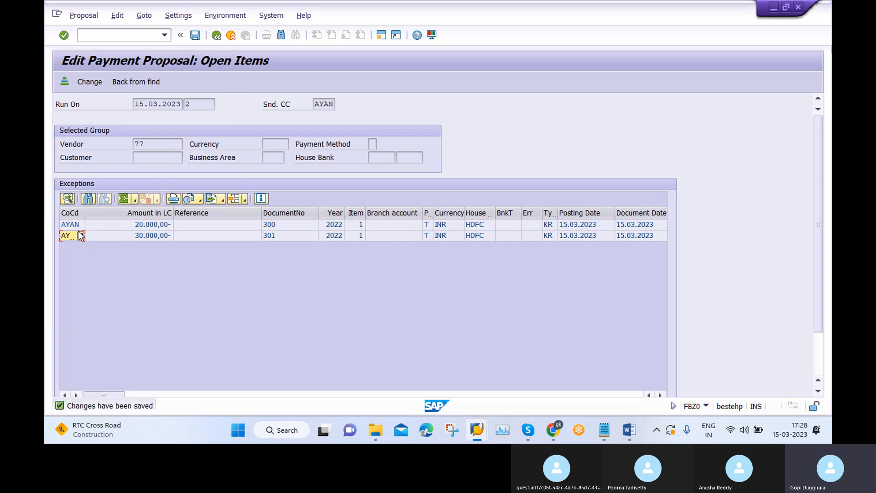
{"action": "left_click", "coordinate": [217, 36]}
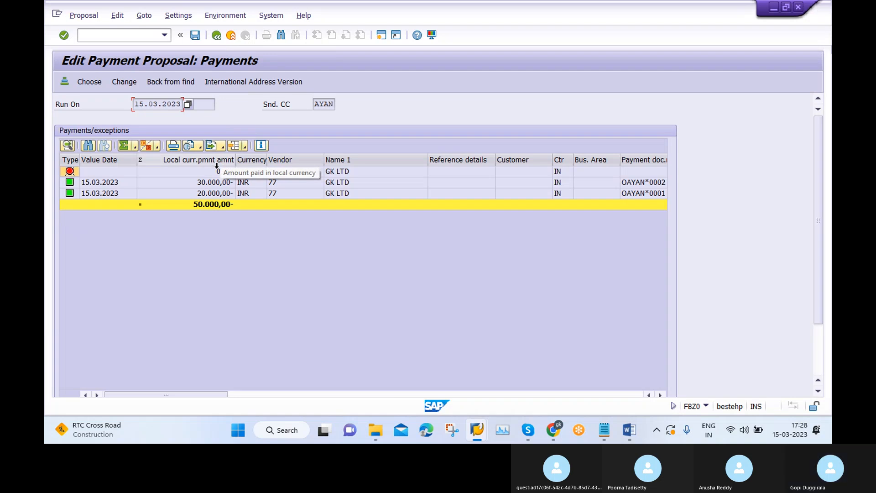
{"action": "left_click", "coordinate": [218, 37]}
{"action": "left_click", "coordinate": [216, 37]}
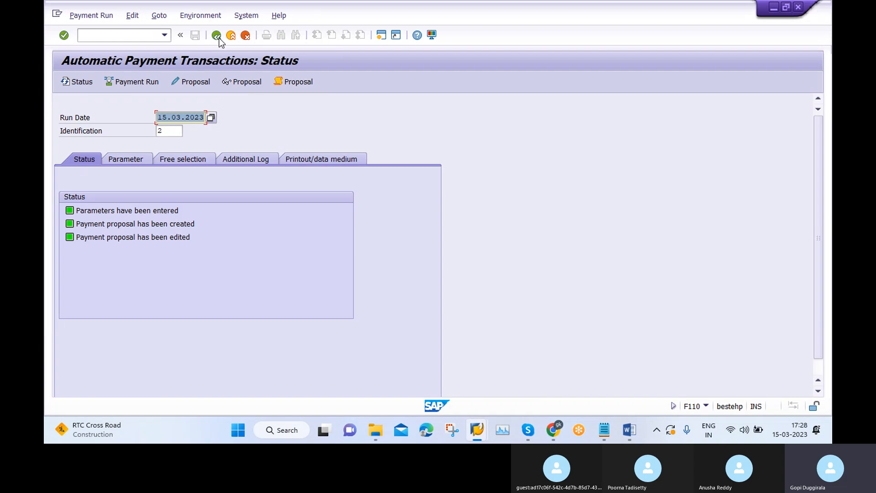
Step: Schedule the payment run to start immediately and refresh its status
{"action": "left_click", "coordinate": [133, 84]}
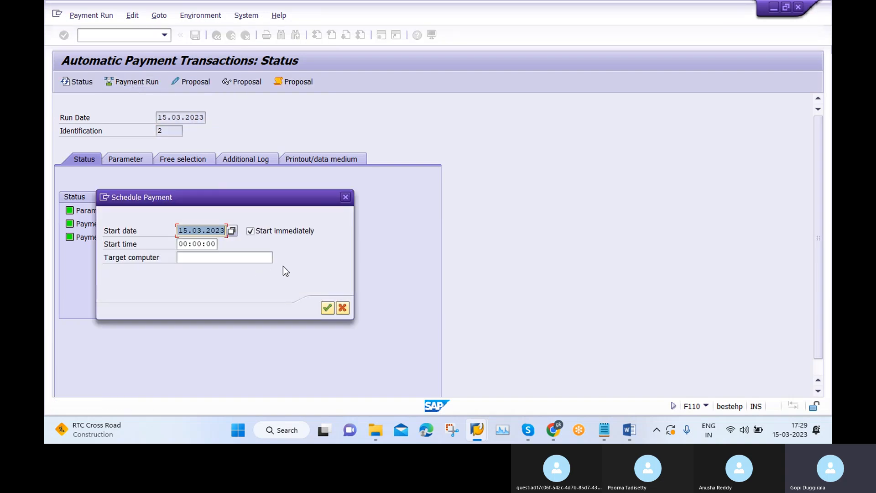
{"action": "left_click", "coordinate": [327, 307]}
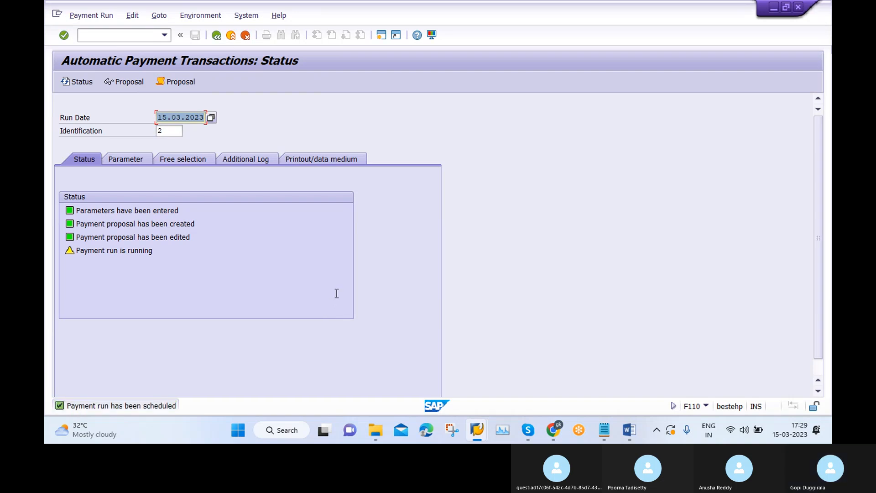
{"action": "key", "text": "Return"}
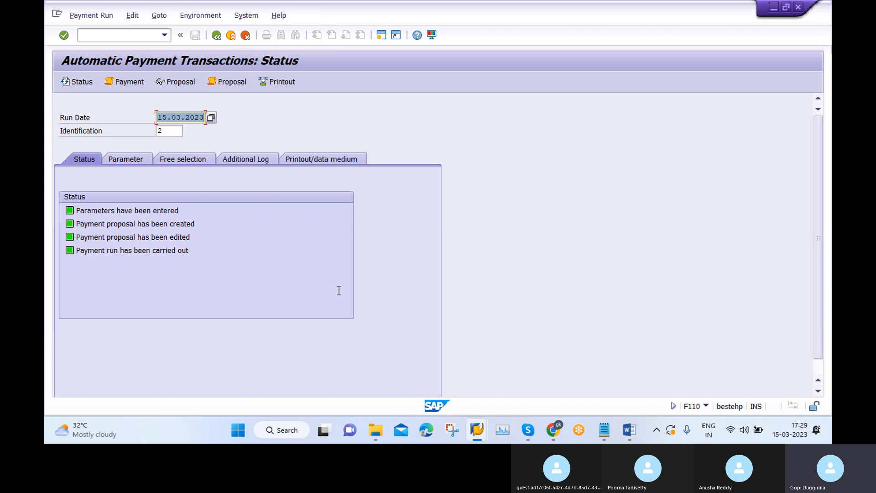
Step: Display the payment proposal to check GK LTD's payments and exceptions, and return to the run's status
{"action": "left_click", "coordinate": [176, 83]}
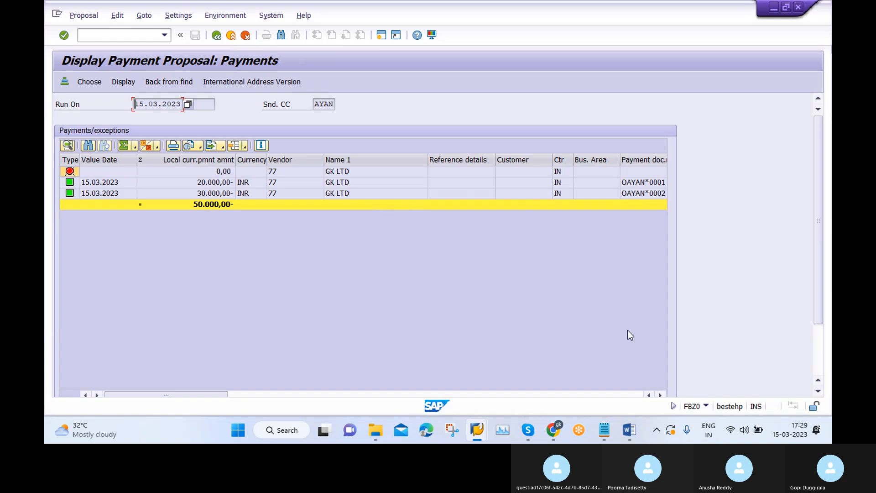
{"action": "left_click_drag", "start_coordinate": [217, 393], "coordinate": [130, 381]}
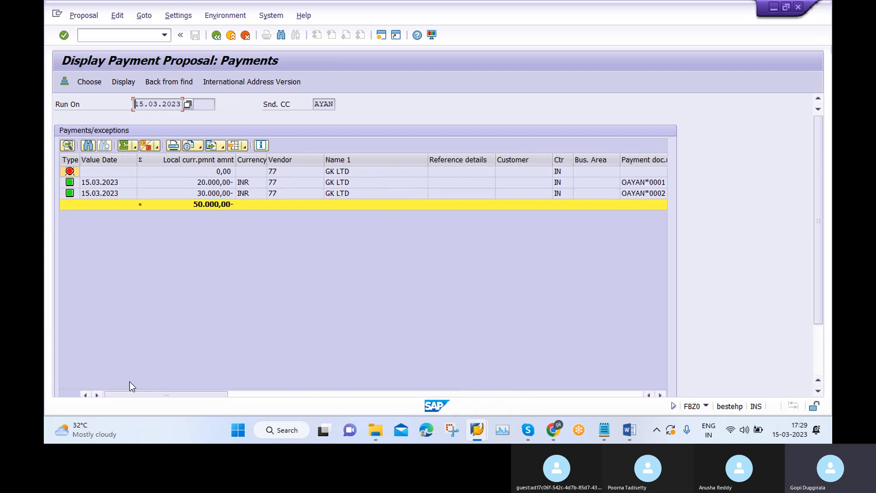
{"action": "left_click", "coordinate": [217, 35]}
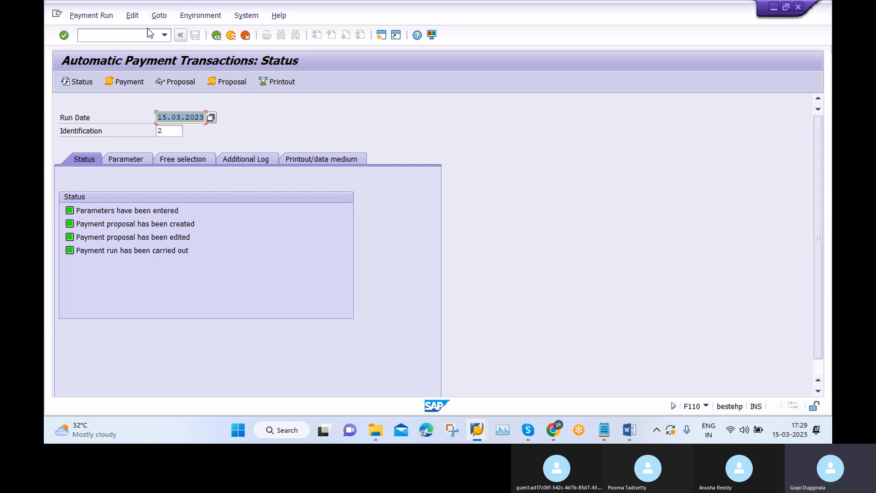
Step: Delete the output of the payment run with identification 2 dated 15.03.2023
{"action": "left_click", "coordinate": [132, 15]}
{"action": "mouse_move", "coordinate": [149, 49]}
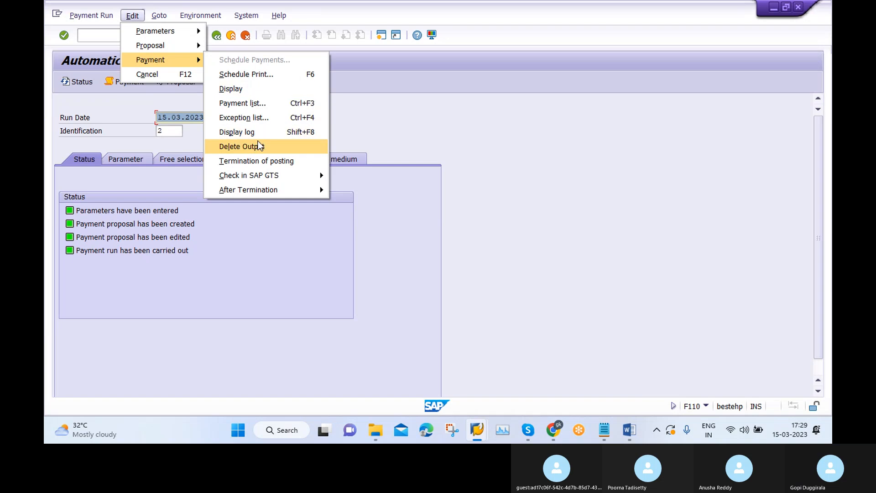
{"action": "left_click", "coordinate": [260, 147]}
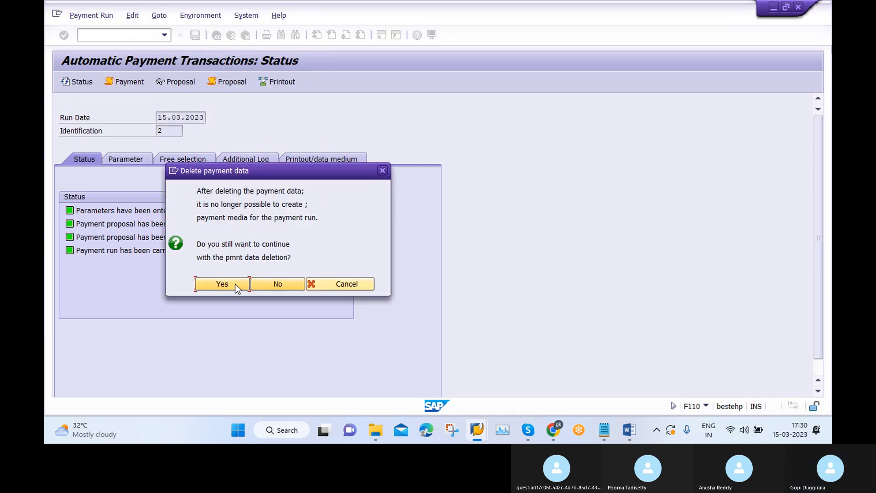
{"action": "left_click", "coordinate": [236, 286]}
Step: Delete the edited payment proposal of run 2
{"action": "left_click", "coordinate": [133, 16]}
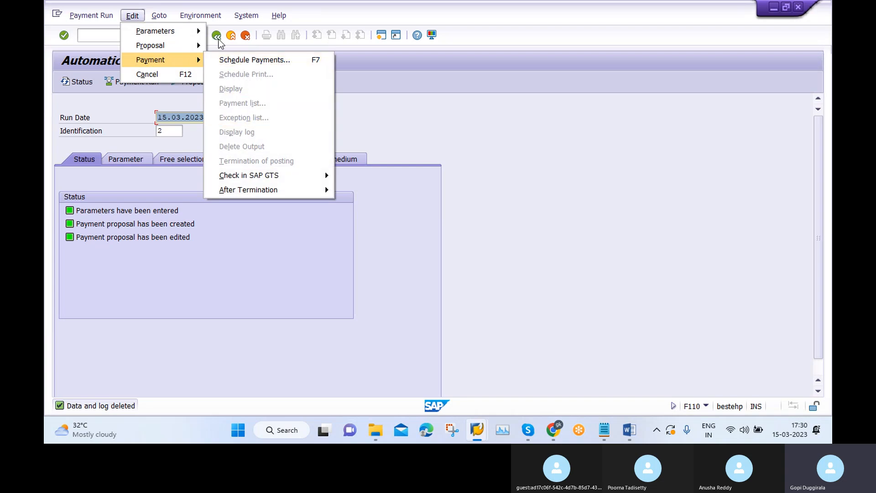
{"action": "mouse_move", "coordinate": [170, 39]}
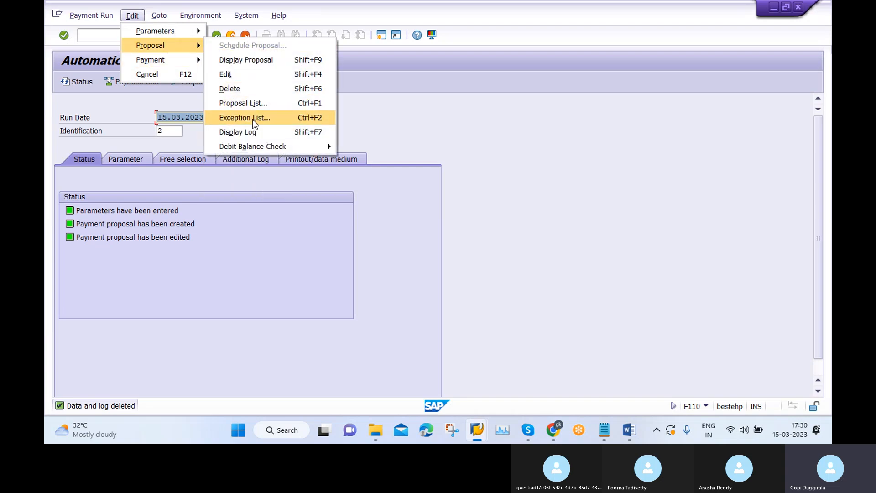
{"action": "left_click", "coordinate": [251, 89]}
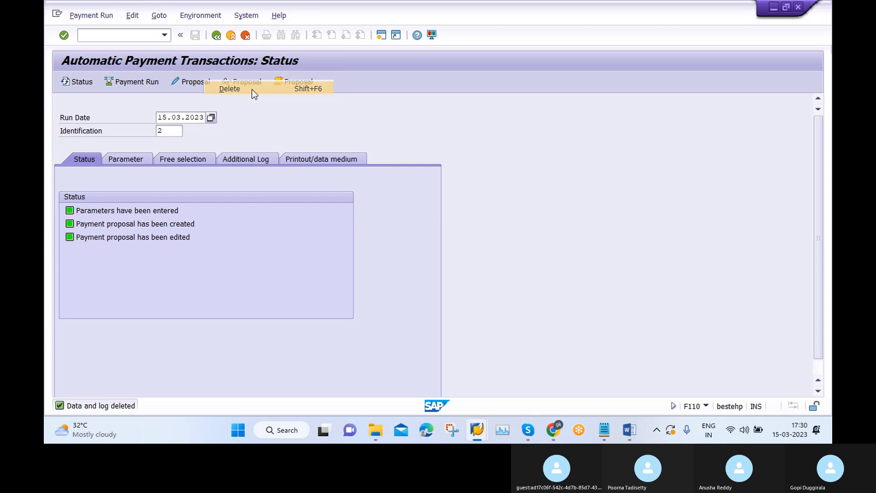
{"action": "left_click", "coordinate": [234, 229]}
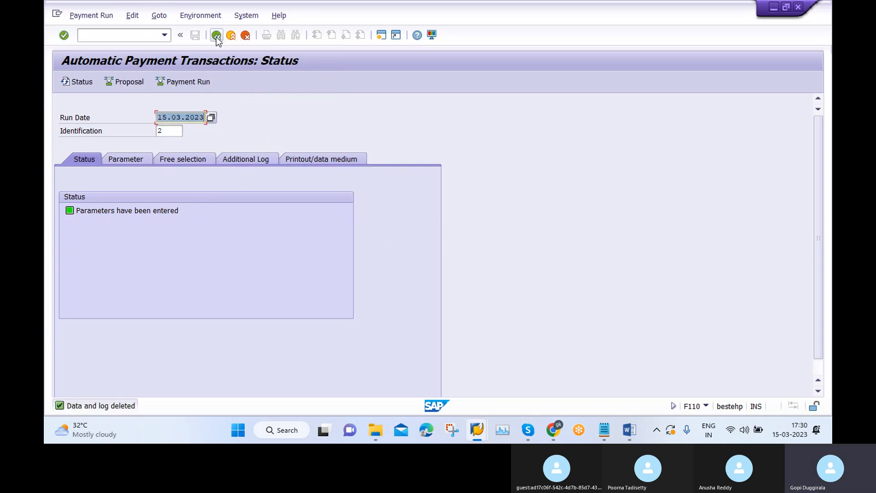
Step: Delete the parameters of payment run 2 dated 15.03.2023
{"action": "left_click", "coordinate": [131, 16]}
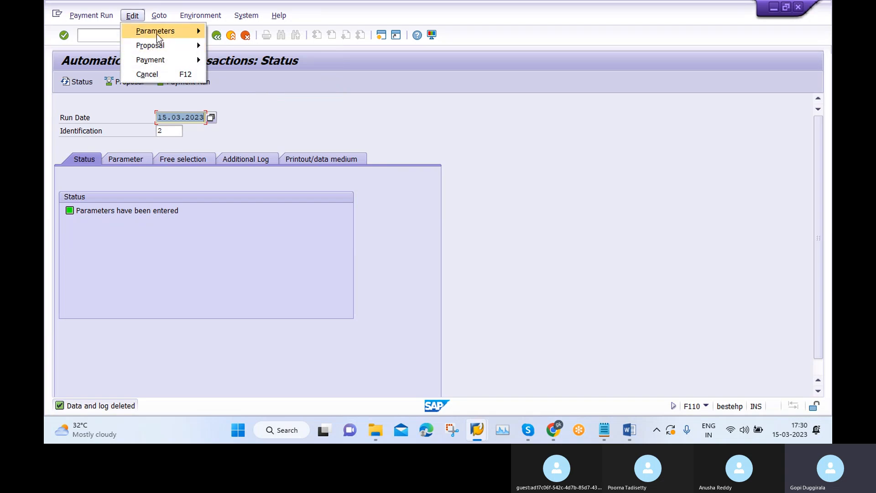
{"action": "mouse_move", "coordinate": [157, 34]}
{"action": "left_click", "coordinate": [231, 45]}
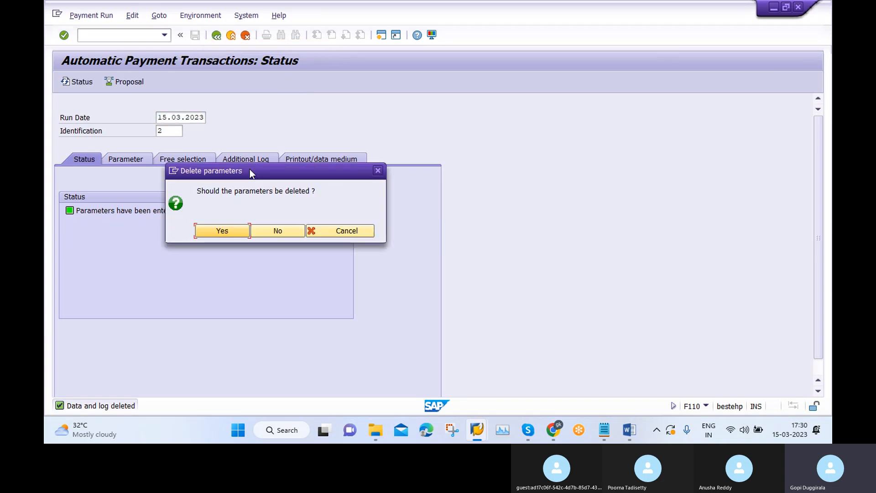
{"action": "left_click", "coordinate": [226, 229]}
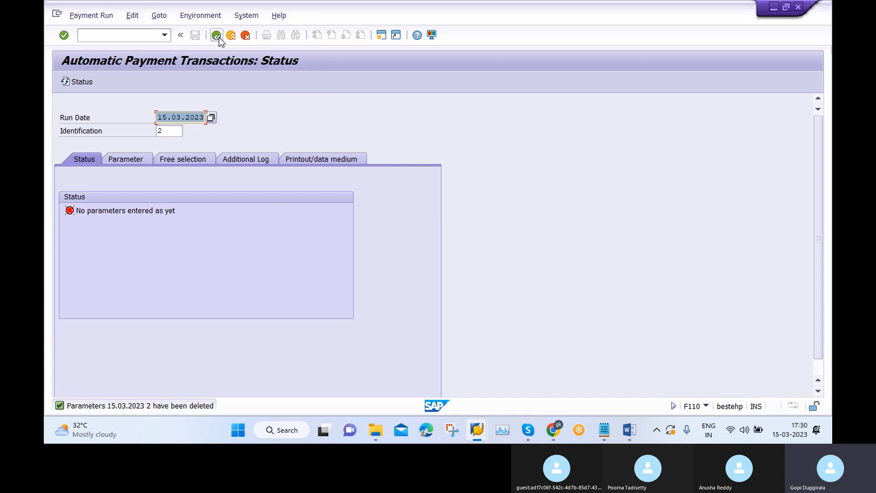
Step: Restart transaction F110 and set the payment run identification to 3 for run date 15.03.2023
{"action": "left_click", "coordinate": [219, 38]}
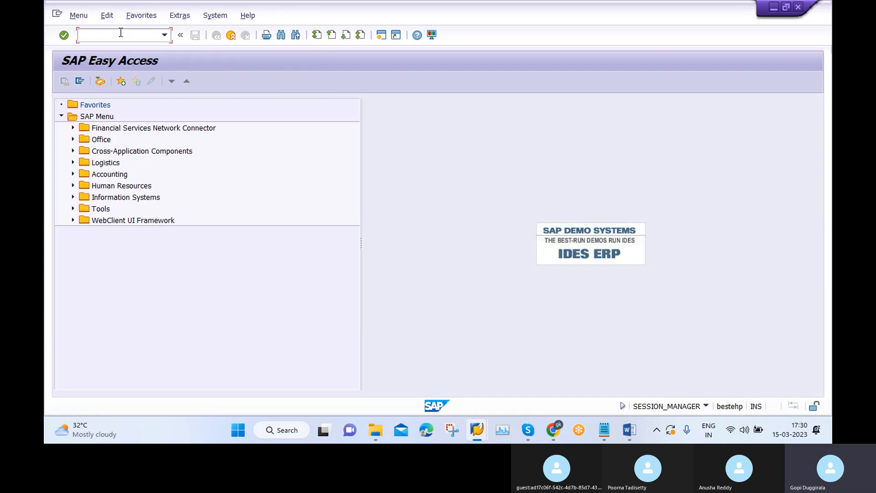
{"action": "type", "text": "F110"}
{"action": "key", "text": "Return"}
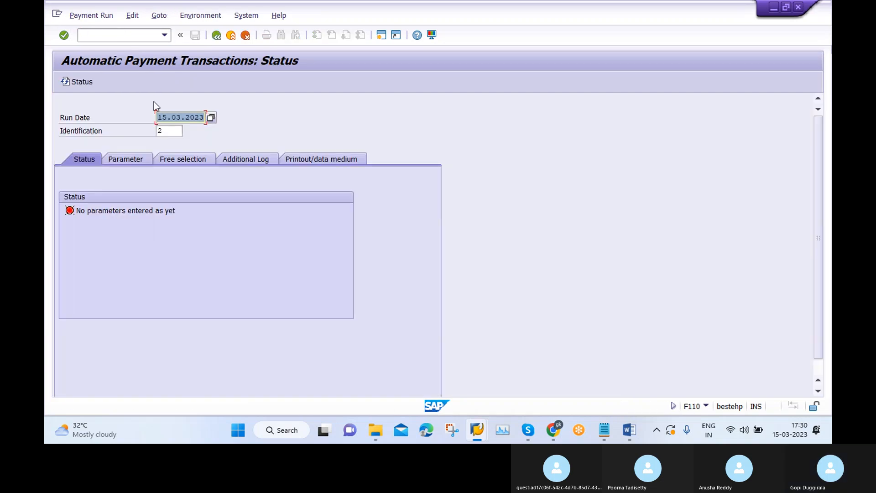
{"action": "left_click", "coordinate": [166, 131]}
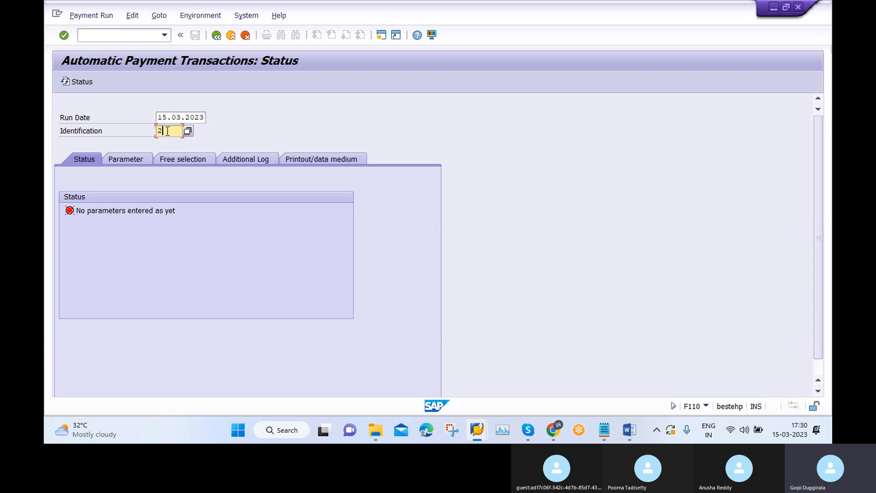
{"action": "key", "text": "BackSpace"}
{"action": "type", "text": "3"}
Step: Enter run 3's parameters: company code AYAN, payment method T, next posting date 17.03.2023 and GK LTD's vendor number
{"action": "left_click", "coordinate": [133, 160]}
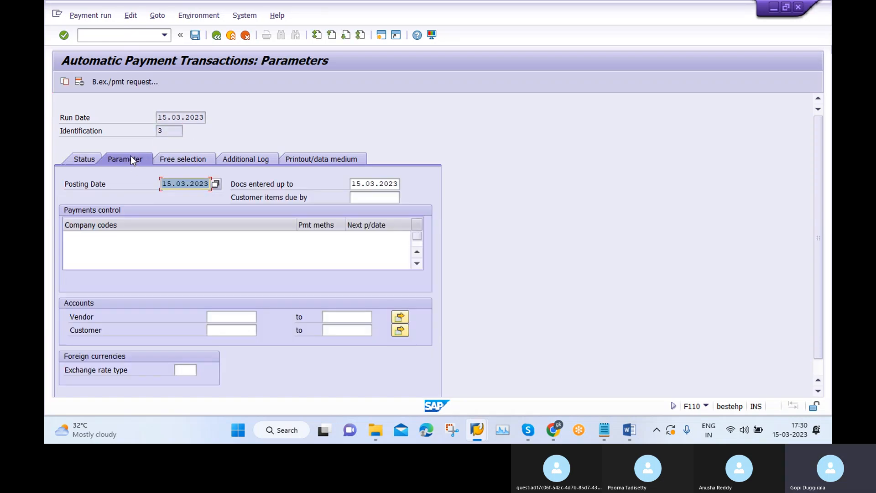
{"action": "left_click", "coordinate": [122, 237]}
{"action": "type", "text": "A"}
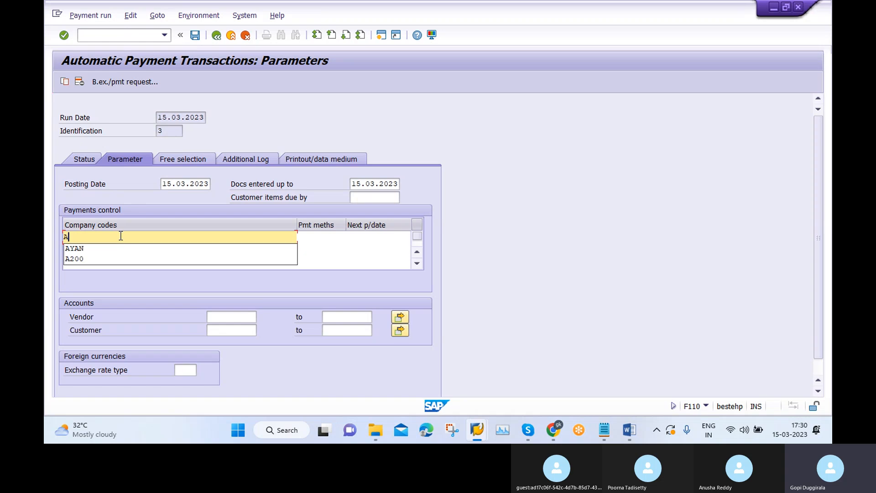
{"action": "left_click", "coordinate": [117, 248]}
{"action": "left_click", "coordinate": [323, 238]}
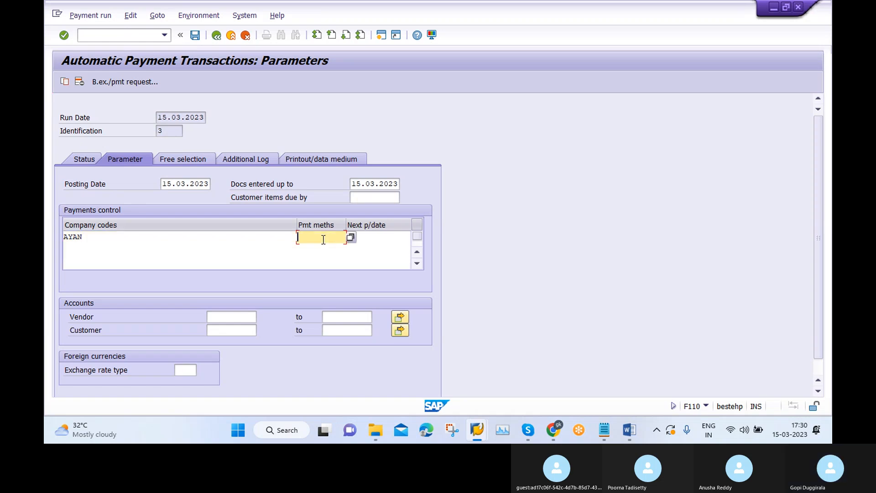
{"action": "type", "text": "T"}
{"action": "left_click", "coordinate": [382, 234]}
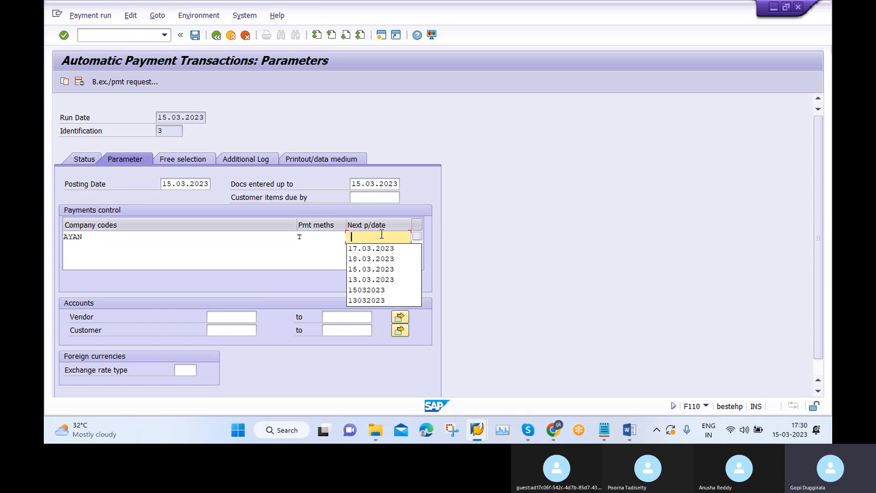
{"action": "left_click", "coordinate": [364, 254]}
{"action": "left_click", "coordinate": [226, 311]}
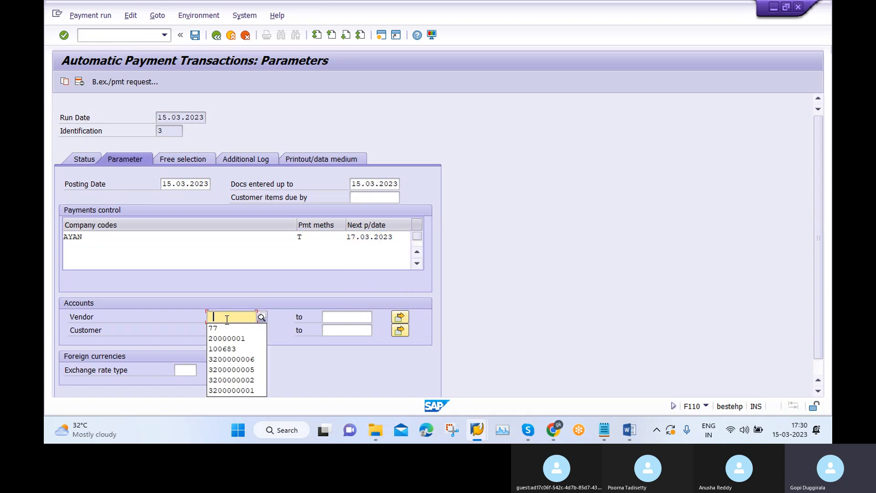
{"action": "type", "text": "77"}
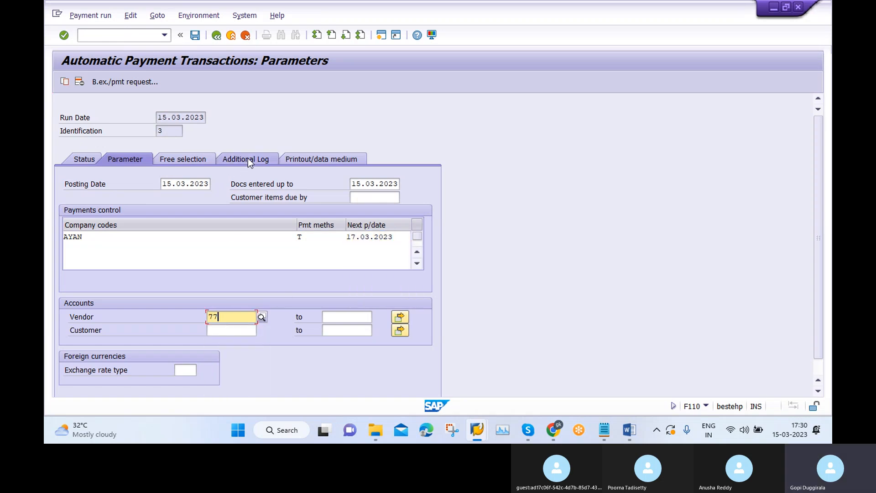
Step: Enable logging of due date check, payment method selection in all cases and payment document line items for GK LTD, and save the run parameters
{"action": "left_click", "coordinate": [248, 158]}
{"action": "left_click", "coordinate": [69, 212]}
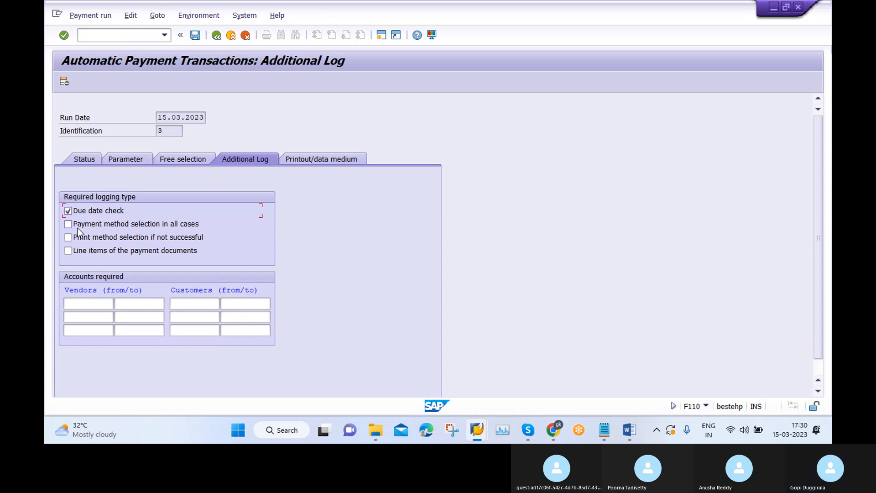
{"action": "left_click", "coordinate": [78, 224]}
{"action": "left_click", "coordinate": [78, 253]}
{"action": "left_click", "coordinate": [89, 303]}
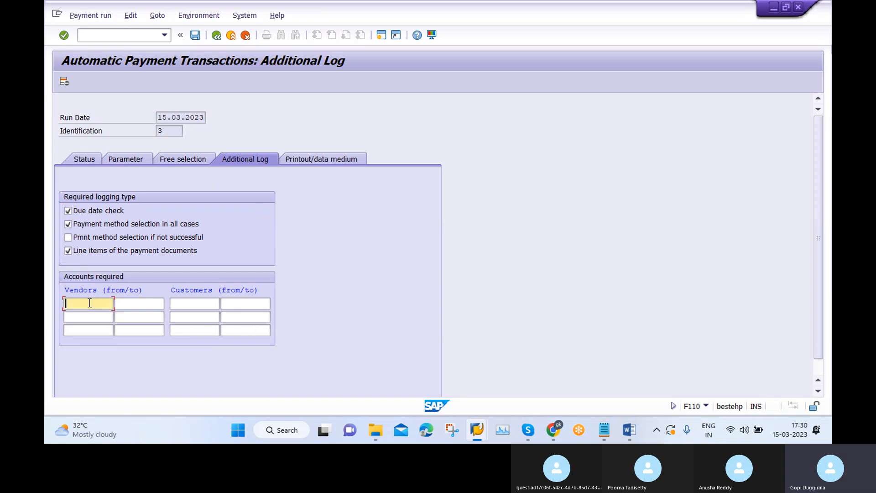
{"action": "type", "text": "77"}
{"action": "left_click", "coordinate": [196, 36]}
{"action": "left_click", "coordinate": [87, 161]}
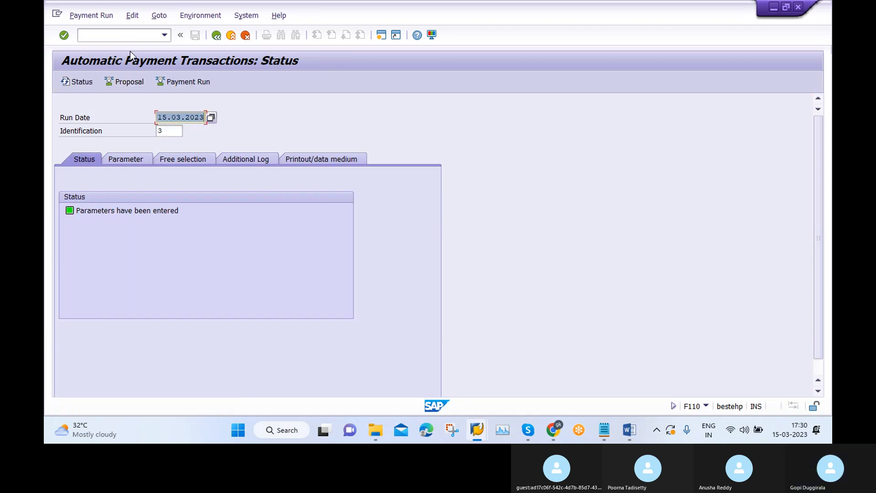
Step: Schedule the payment proposal for run 3 to start immediately and refresh the run's status
{"action": "left_click", "coordinate": [125, 82]}
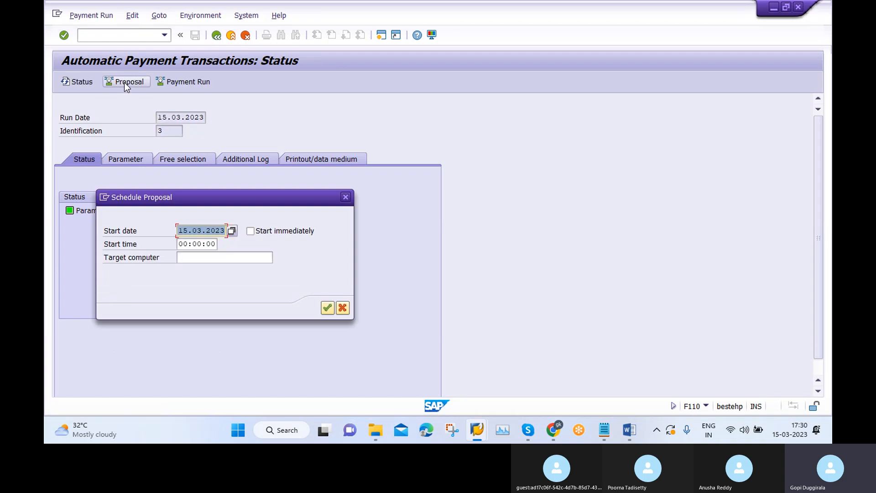
{"action": "left_click", "coordinate": [265, 233]}
{"action": "left_click", "coordinate": [328, 308]}
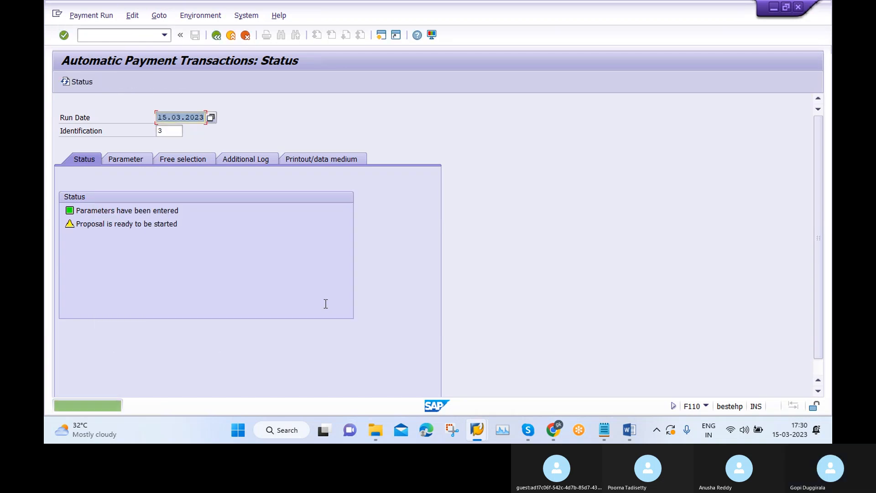
{"action": "key", "text": "Return"}
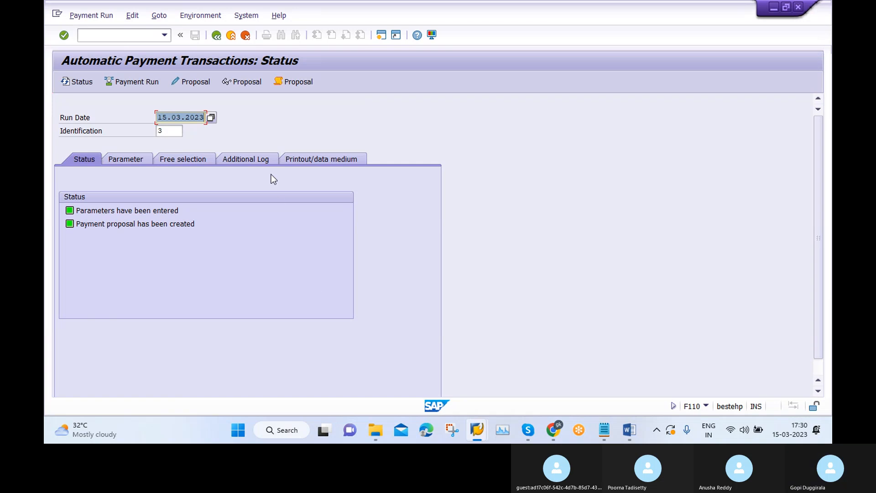
Step: Edit the payment proposal for all accounting clerks and open GK LTD's exception items
{"action": "left_click", "coordinate": [192, 82]}
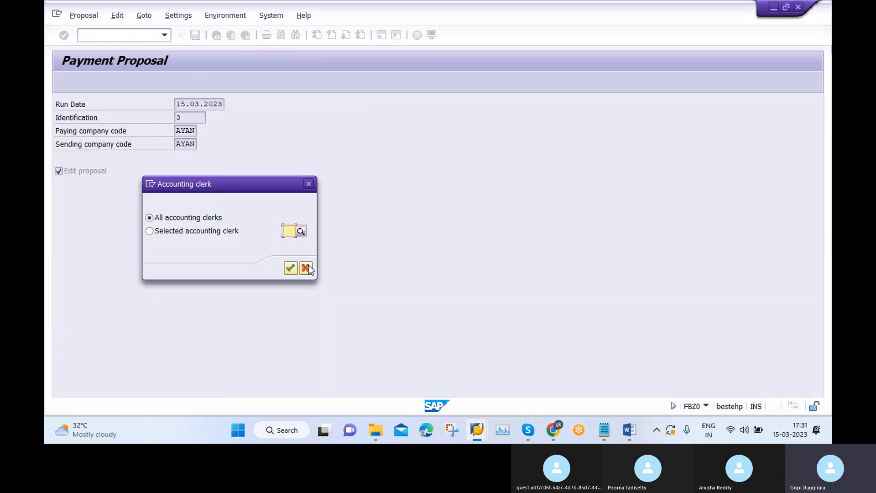
{"action": "left_click", "coordinate": [291, 268]}
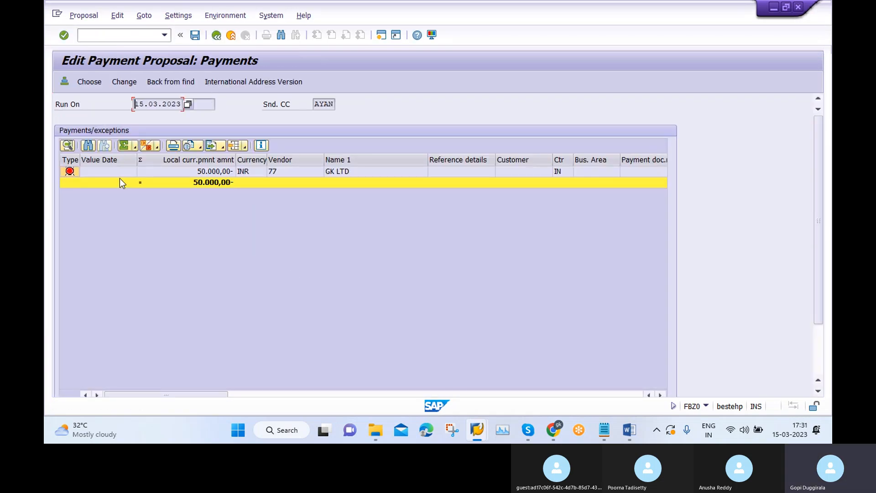
{"action": "double_click", "coordinate": [122, 182]}
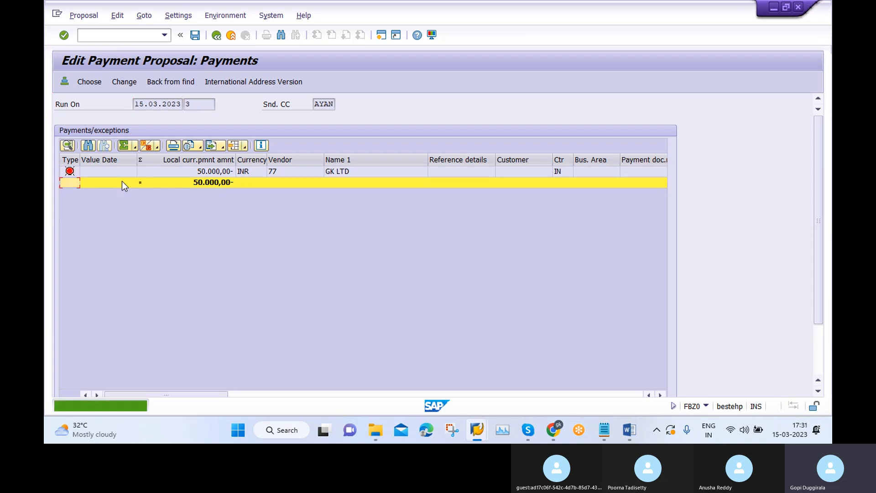
{"action": "double_click", "coordinate": [166, 171]}
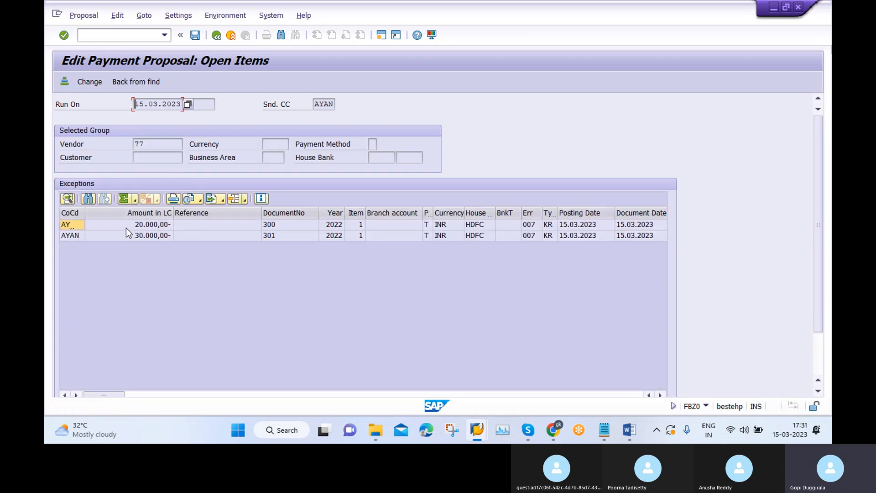
Step: Reallocate the 20.000,00 INR open item to a payment with method T, house bank HDFC and account ID HDFC
{"action": "left_click", "coordinate": [126, 228]}
{"action": "double_click", "coordinate": [126, 228]}
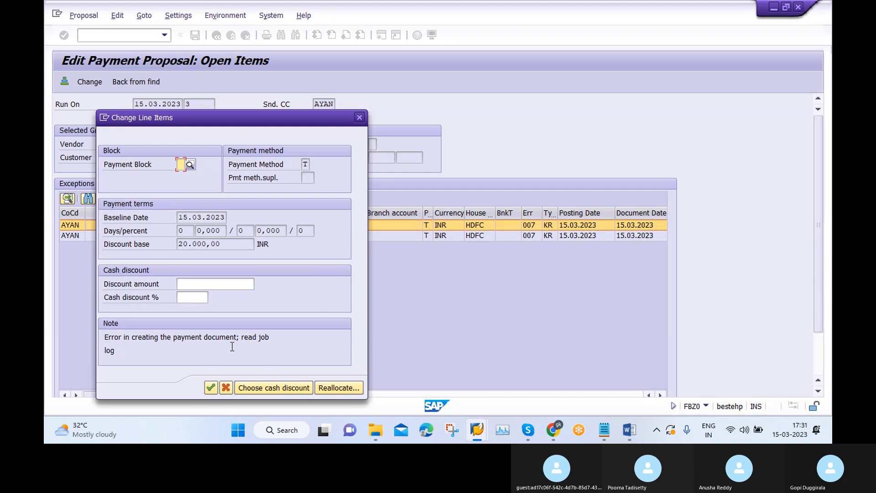
{"action": "left_click", "coordinate": [330, 388]}
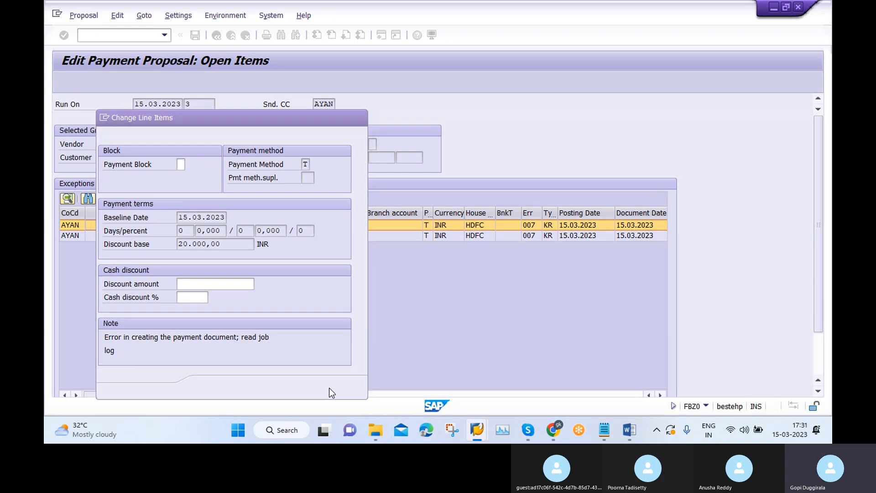
{"action": "left_click", "coordinate": [225, 191]}
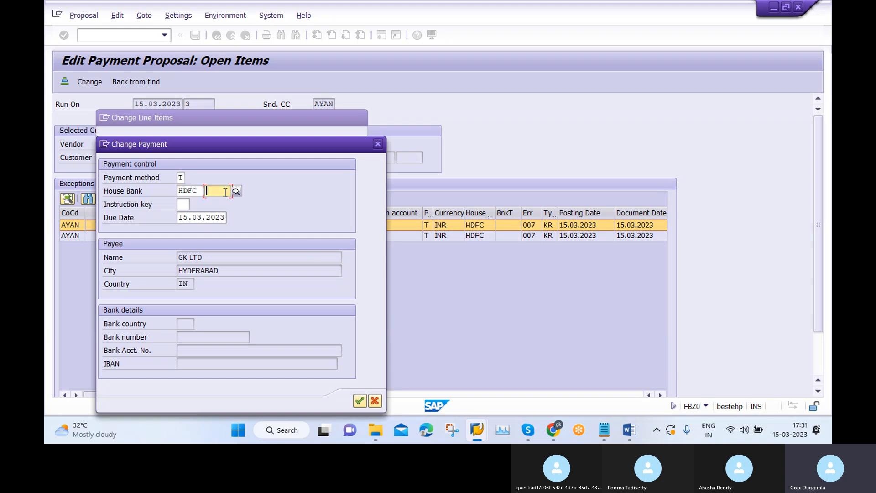
{"action": "type", "text": "HDFC"}
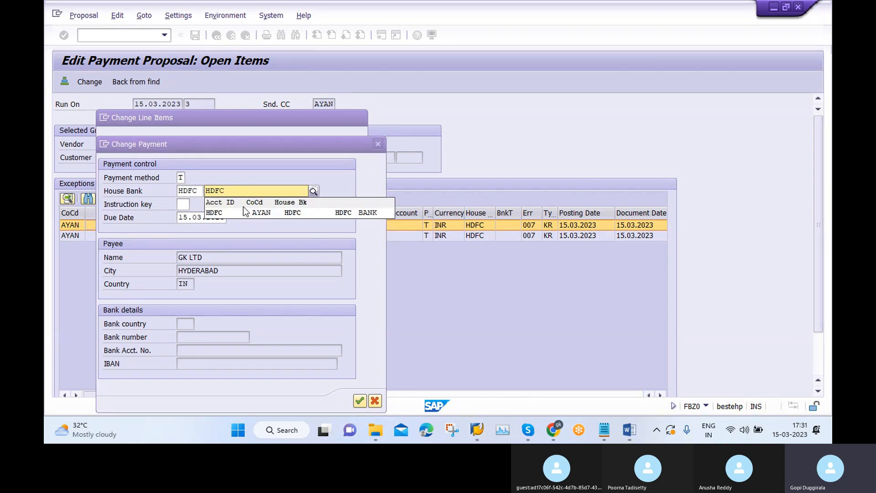
{"action": "left_click", "coordinate": [243, 210]}
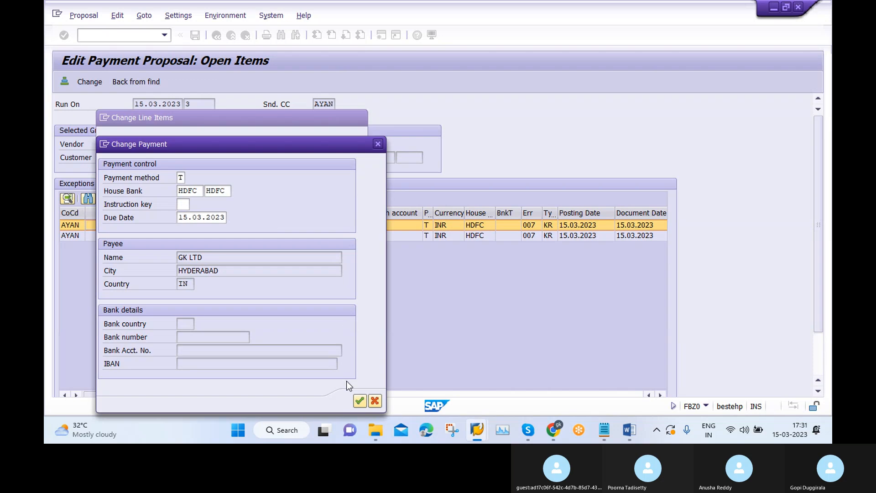
{"action": "left_click", "coordinate": [360, 401]}
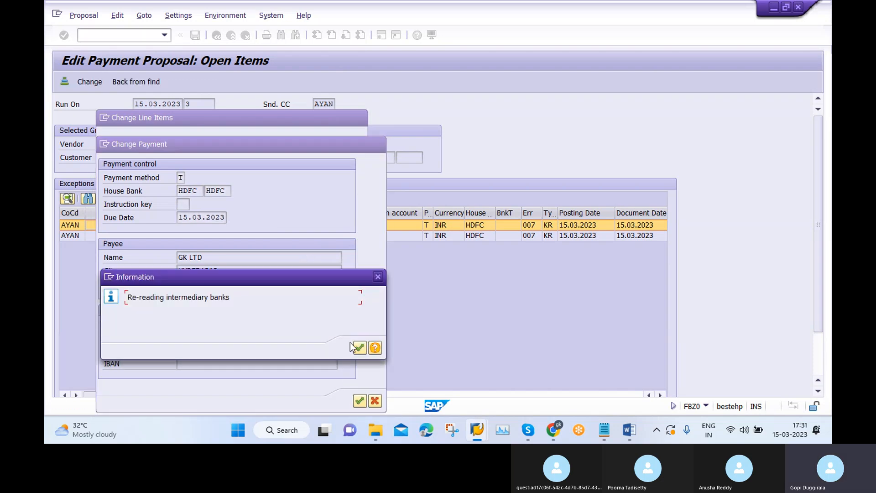
{"action": "left_click", "coordinate": [358, 347]}
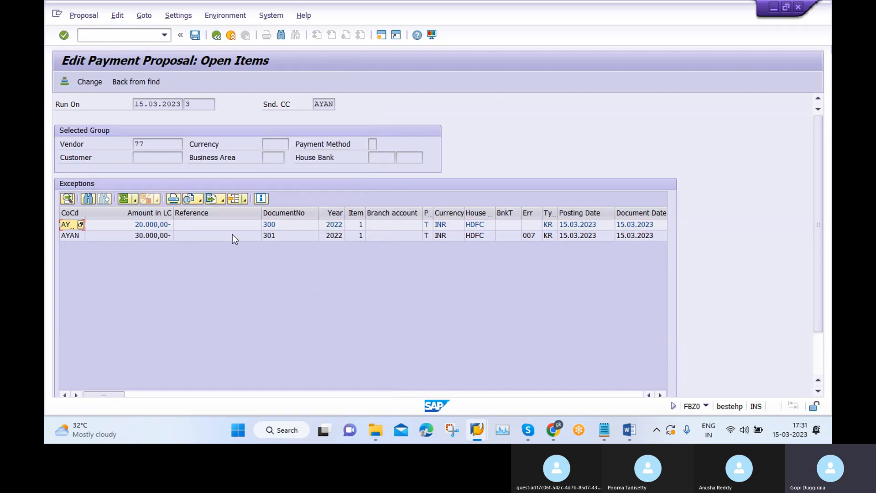
Step: Reallocate the 30.000,00 INR open item to a new payment with house bank HDFC and account ID HDFC, and save the proposal
{"action": "double_click", "coordinate": [150, 235]}
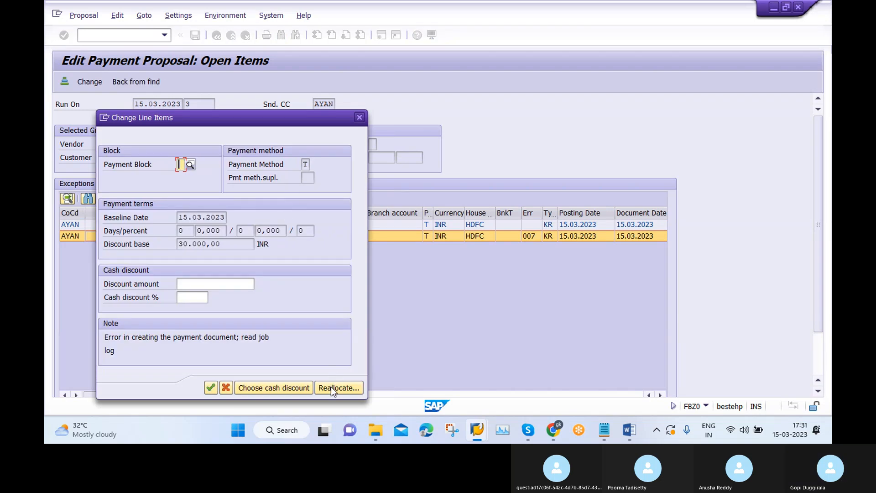
{"action": "left_click", "coordinate": [332, 387]}
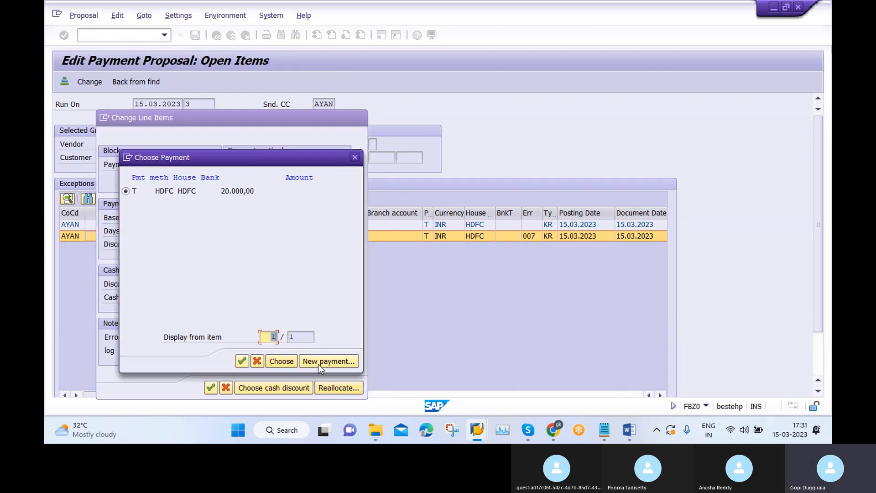
{"action": "left_click", "coordinate": [318, 362]}
{"action": "left_click", "coordinate": [218, 194]}
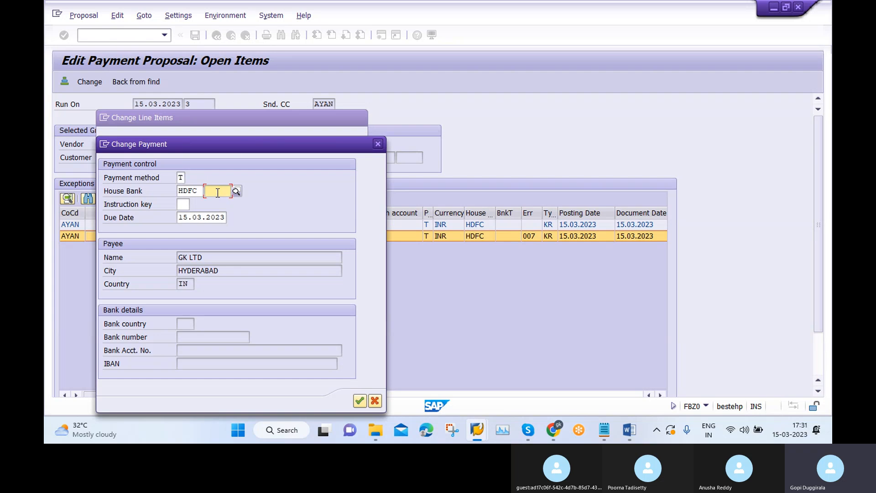
{"action": "type", "text": "HDFC"}
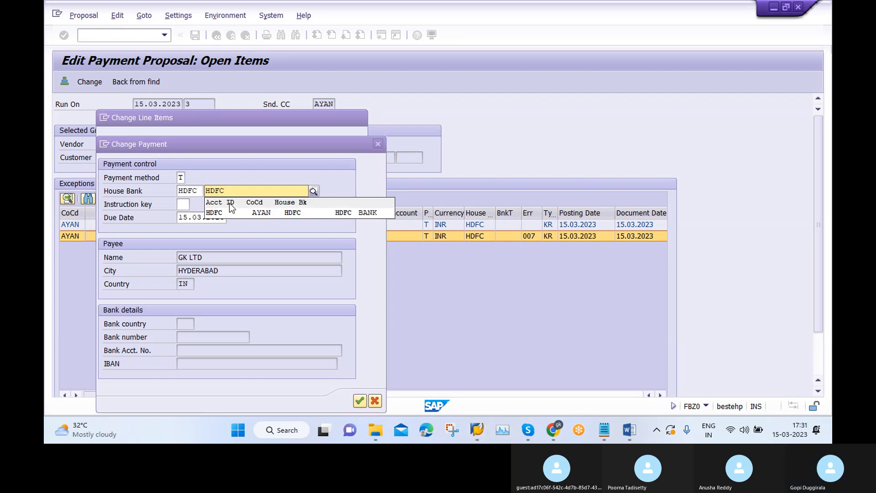
{"action": "left_click", "coordinate": [231, 213]}
{"action": "left_click", "coordinate": [360, 401]}
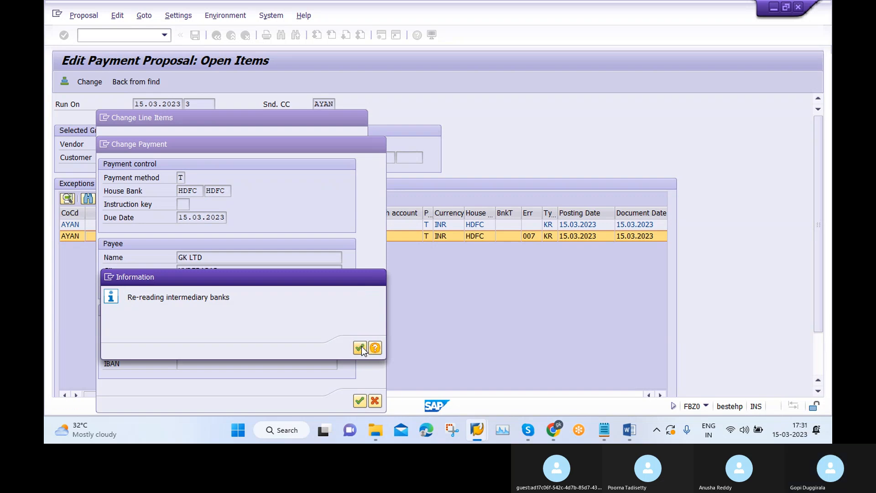
{"action": "left_click", "coordinate": [361, 348]}
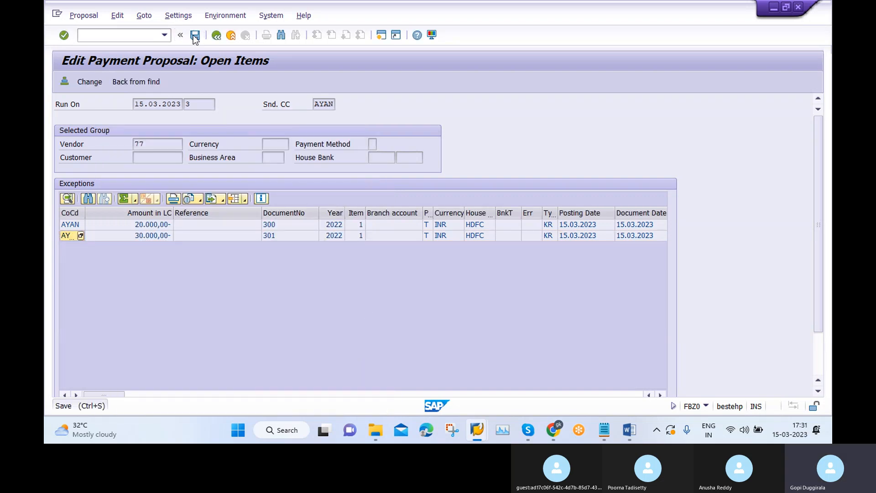
{"action": "left_click", "coordinate": [195, 36]}
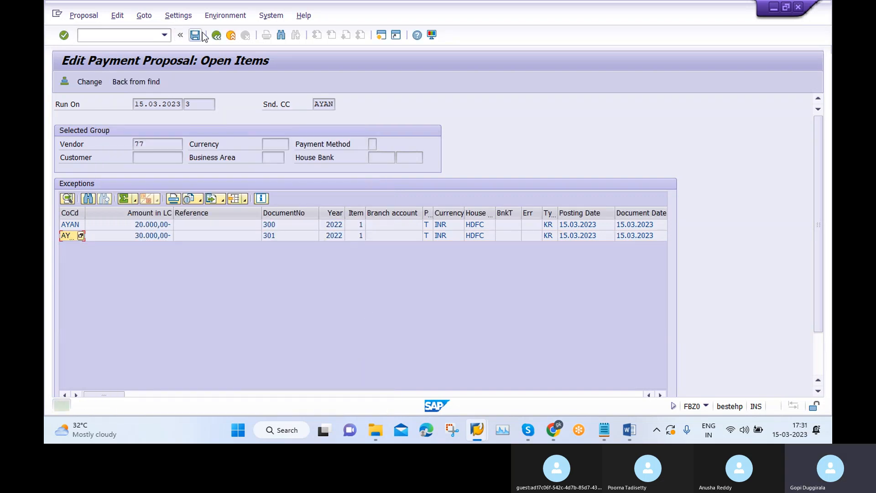
{"action": "left_click", "coordinate": [68, 224]}
{"action": "left_click", "coordinate": [70, 235]}
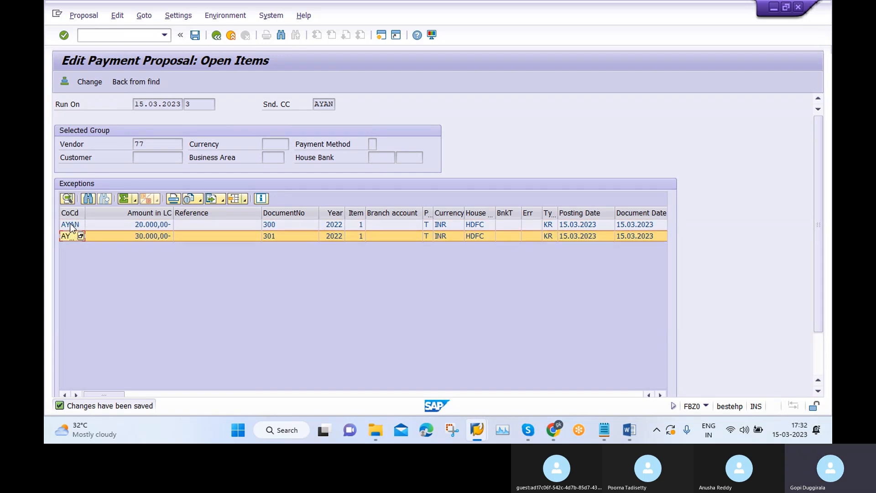
{"action": "left_click", "coordinate": [70, 225]}
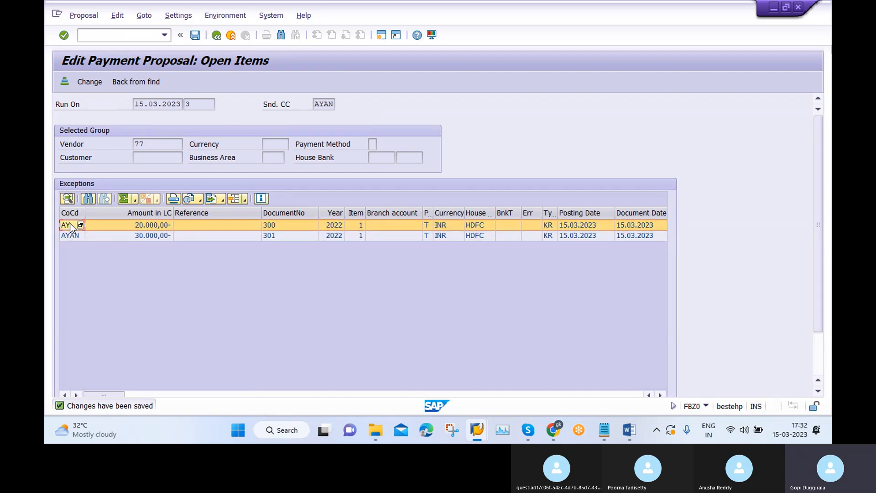
Step: Leave the edited proposal, schedule payment run 3 to start immediately, and refresh the run's status
{"action": "left_click", "coordinate": [217, 36]}
{"action": "left_click", "coordinate": [217, 36]}
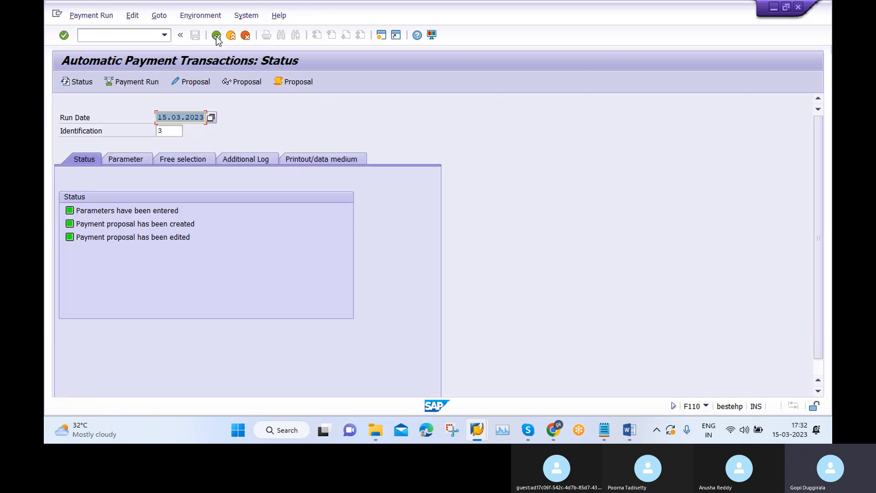
{"action": "left_click", "coordinate": [137, 84]}
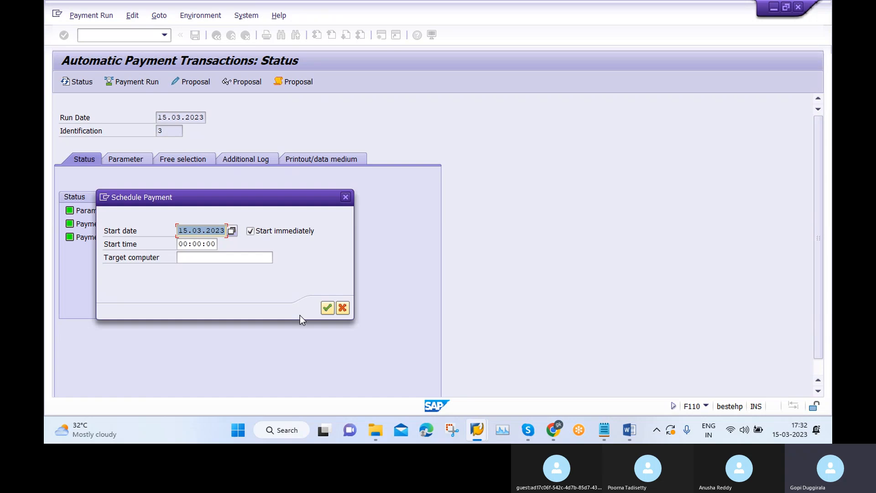
{"action": "left_click", "coordinate": [327, 307]}
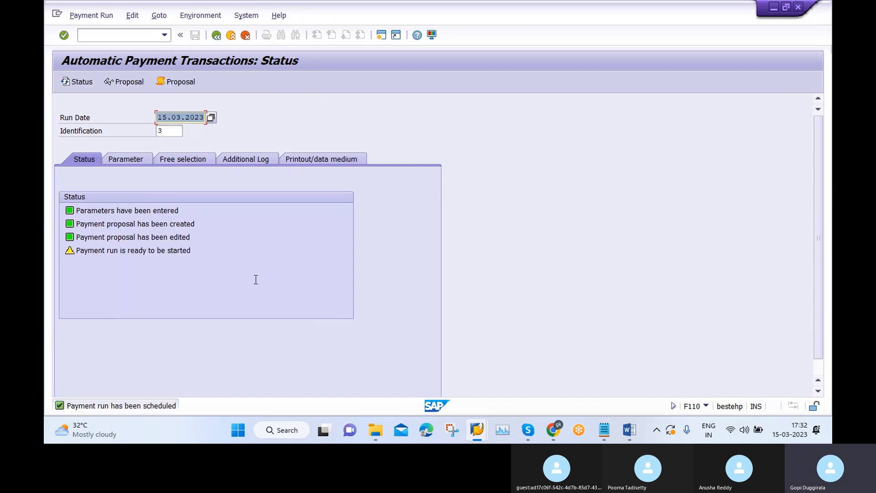
{"action": "key", "text": "Return"}
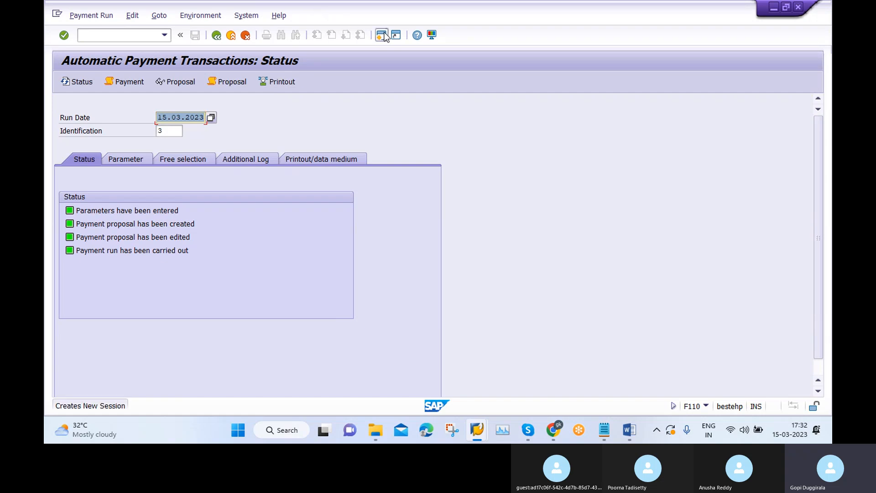
Step: Open the details of document type ZP with transaction OBA7 in a separate session
{"action": "left_click", "coordinate": [107, 33]}
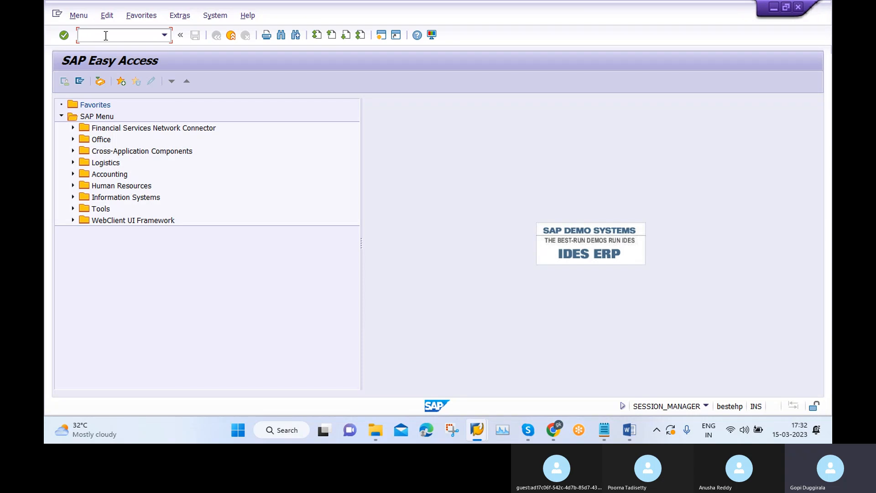
{"action": "type", "text": "0BA7"}
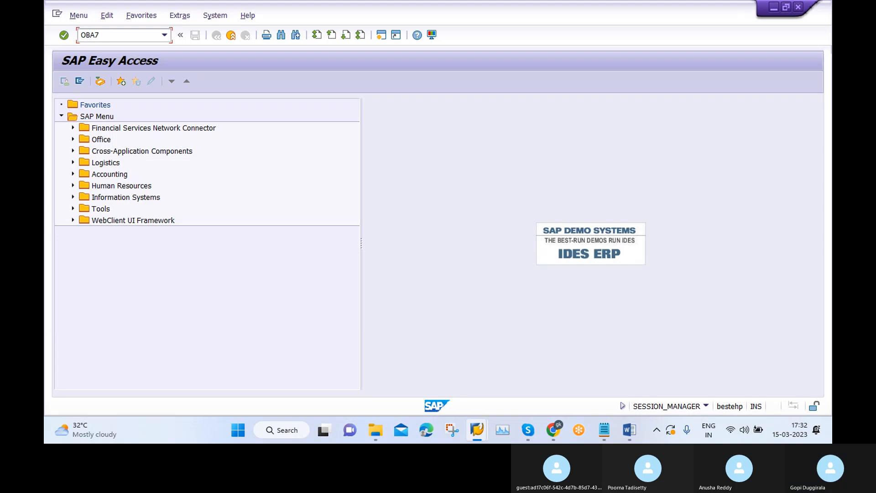
{"action": "key", "text": "Return"}
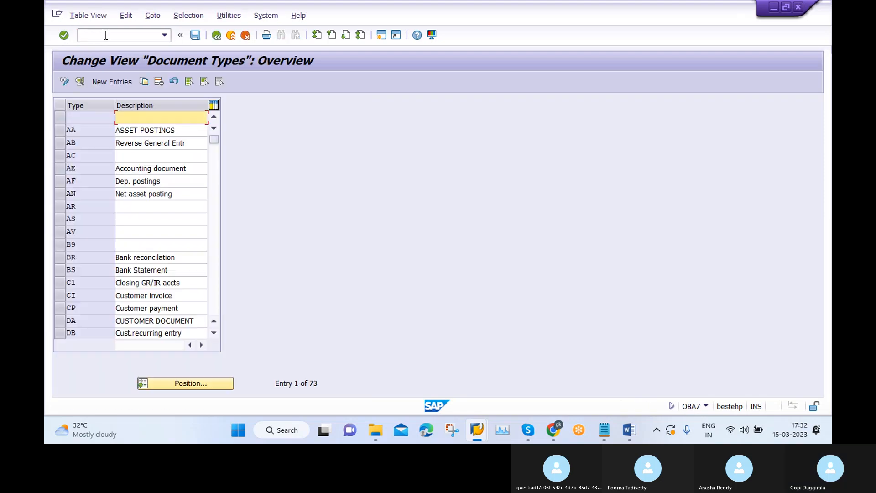
{"action": "left_click", "coordinate": [212, 385]}
{"action": "type", "text": "Z"}
{"action": "left_click", "coordinate": [182, 192]}
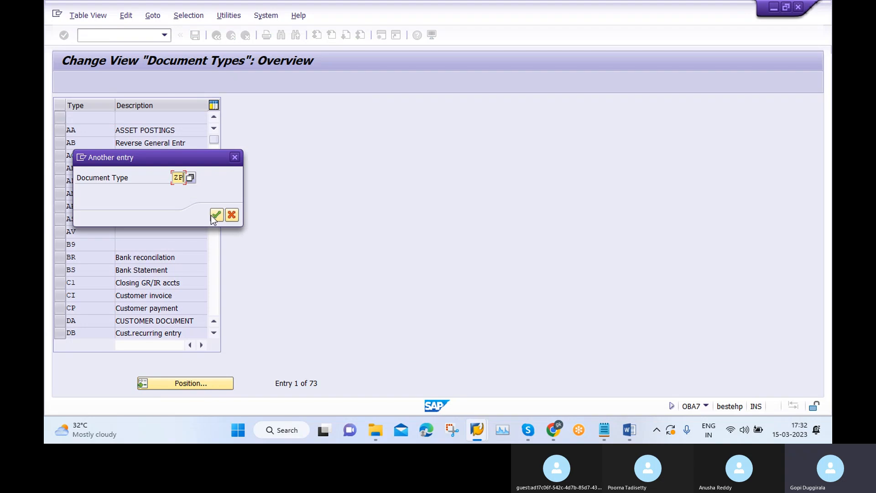
{"action": "left_click", "coordinate": [216, 215]}
{"action": "double_click", "coordinate": [100, 119]}
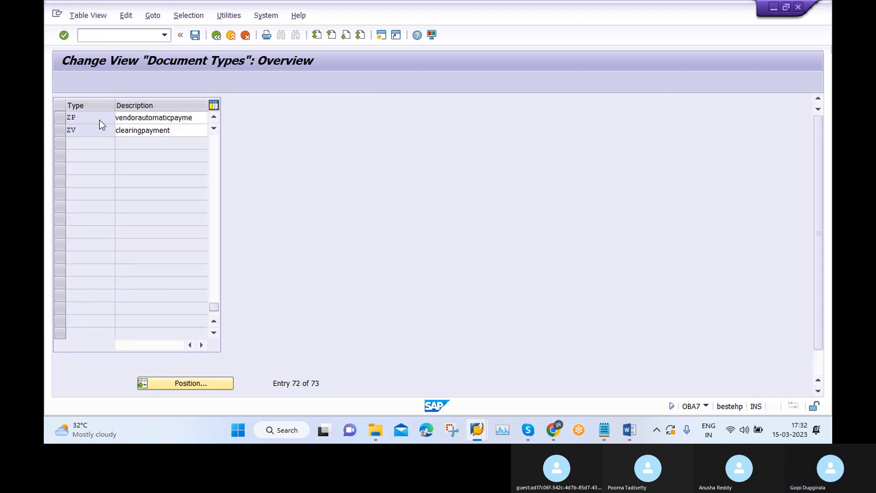
Step: Check number range interval 40 of document type ZP for company code AYAN and return to the document types overview
{"action": "left_click", "coordinate": [276, 144]}
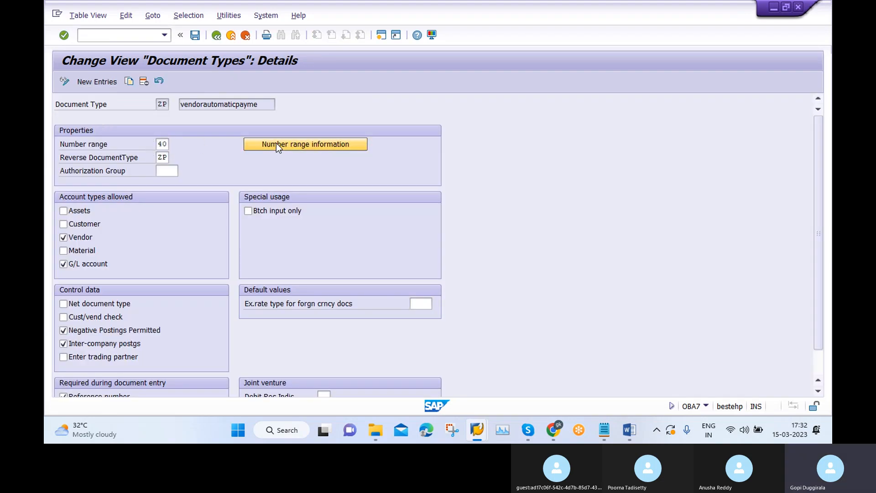
{"action": "type", "text": "AYAN"}
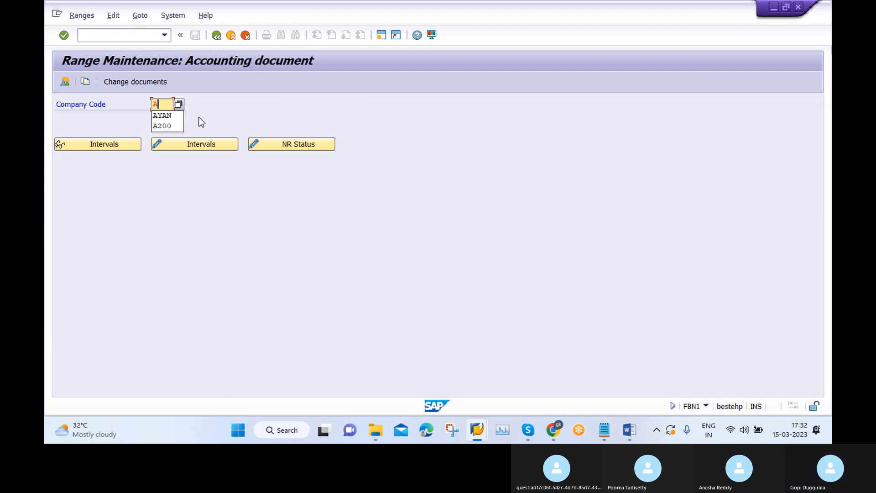
{"action": "left_click", "coordinate": [191, 145]}
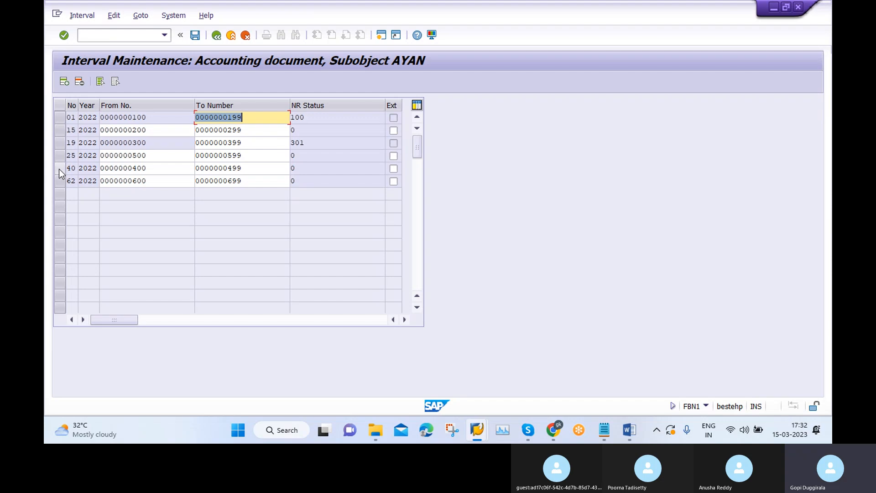
{"action": "left_click", "coordinate": [58, 169]}
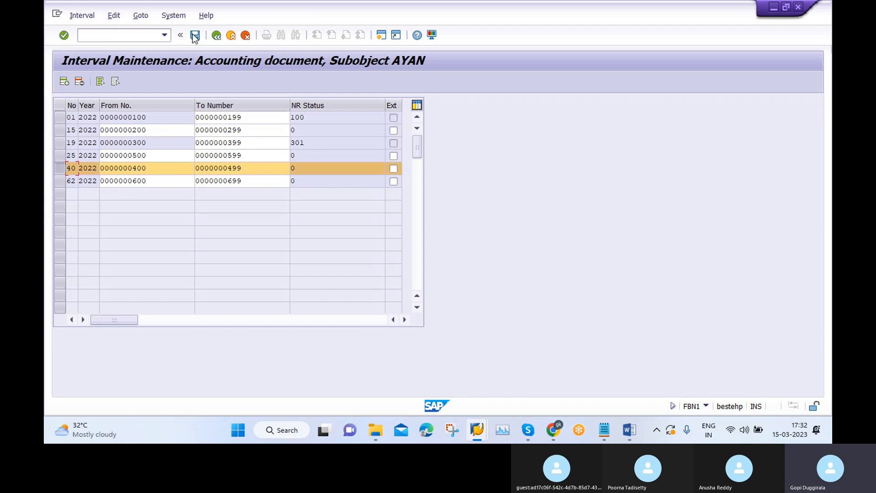
{"action": "left_click", "coordinate": [217, 36]}
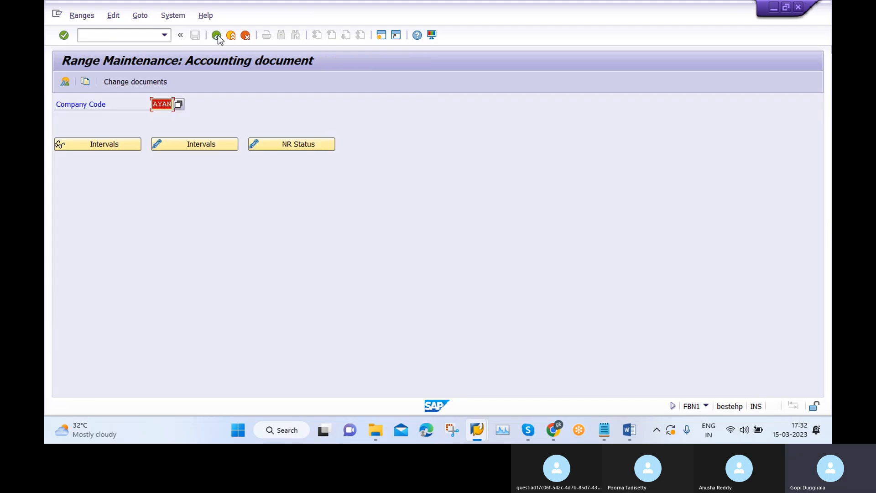
{"action": "left_click", "coordinate": [217, 35]}
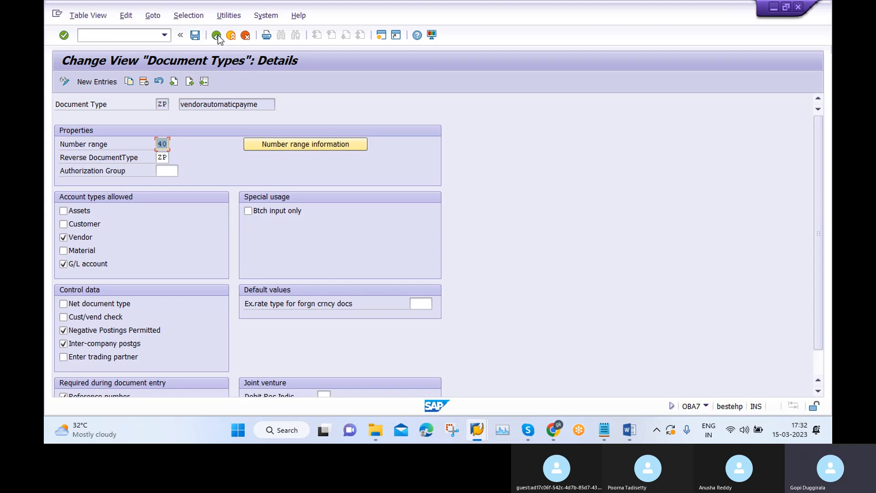
{"action": "left_click", "coordinate": [218, 36]}
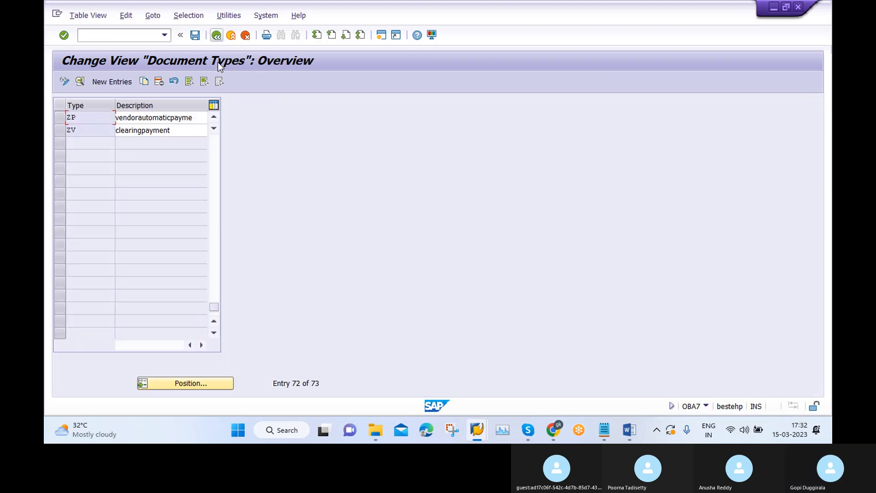
Step: Check the number range intervals of document type ZV for company code AYAN and exit the document type transaction
{"action": "double_click", "coordinate": [136, 132]}
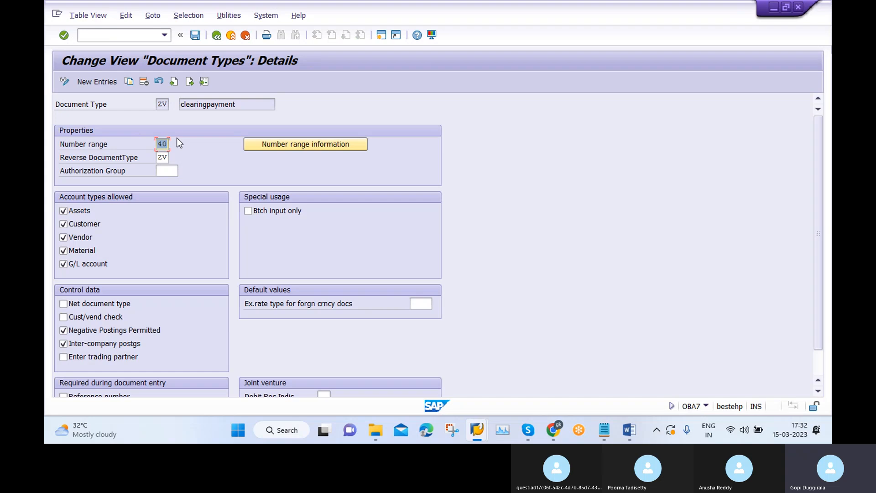
{"action": "left_click", "coordinate": [295, 144]}
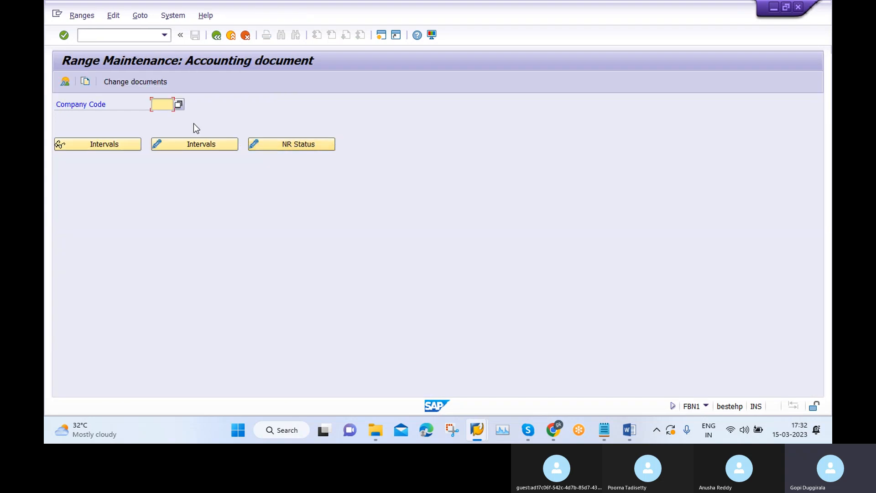
{"action": "type", "text": "A"}
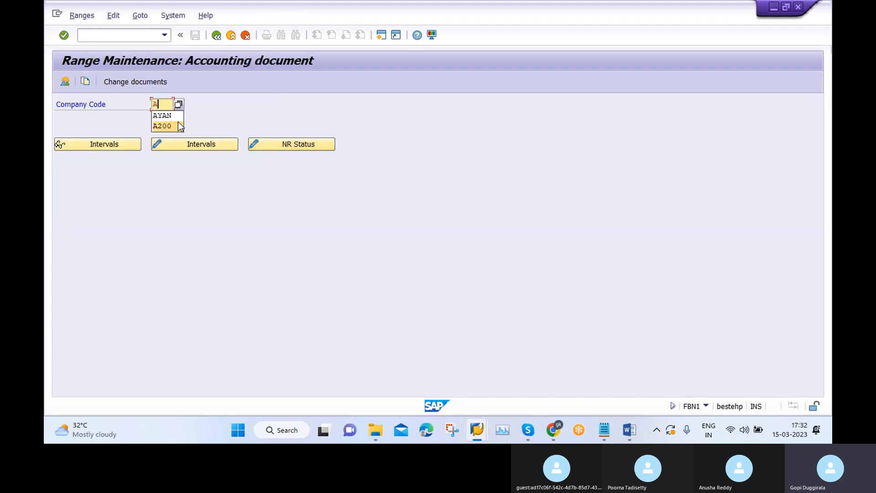
{"action": "left_click", "coordinate": [177, 117]}
{"action": "left_click", "coordinate": [192, 144]}
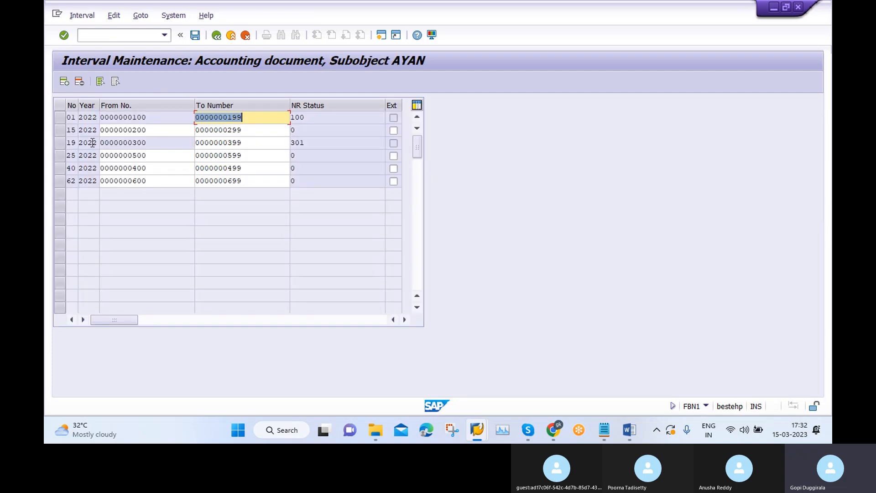
{"action": "left_click", "coordinate": [216, 35]}
{"action": "left_click", "coordinate": [216, 35]}
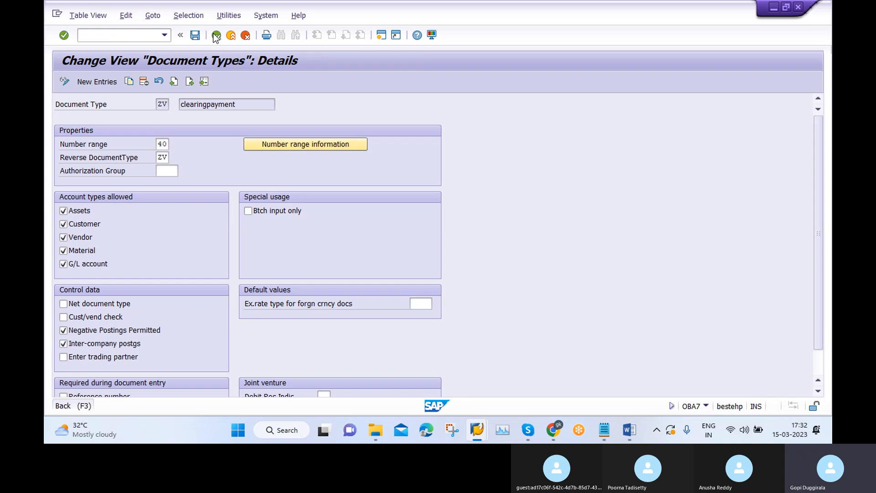
{"action": "left_click", "coordinate": [216, 35]}
{"action": "left_click", "coordinate": [216, 35]}
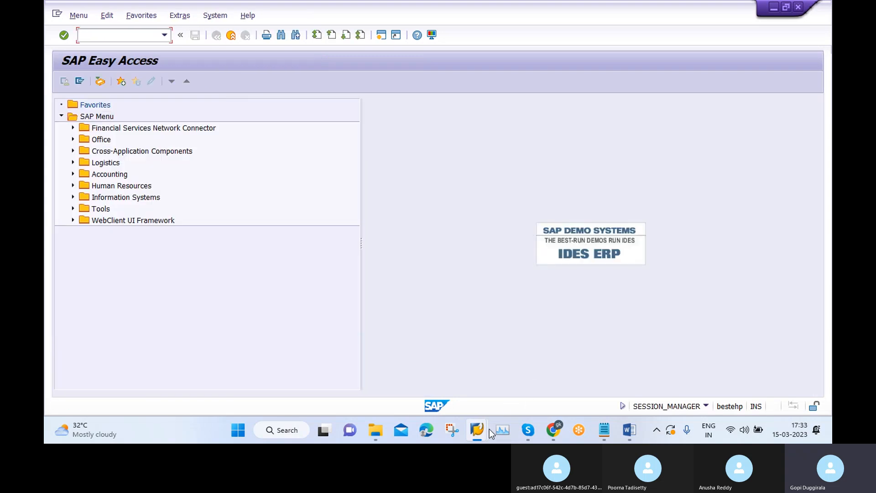
Step: Minimise the extra SAP session, switch to the Skype call and mute the microphone
{"action": "left_click", "coordinate": [774, 8]}
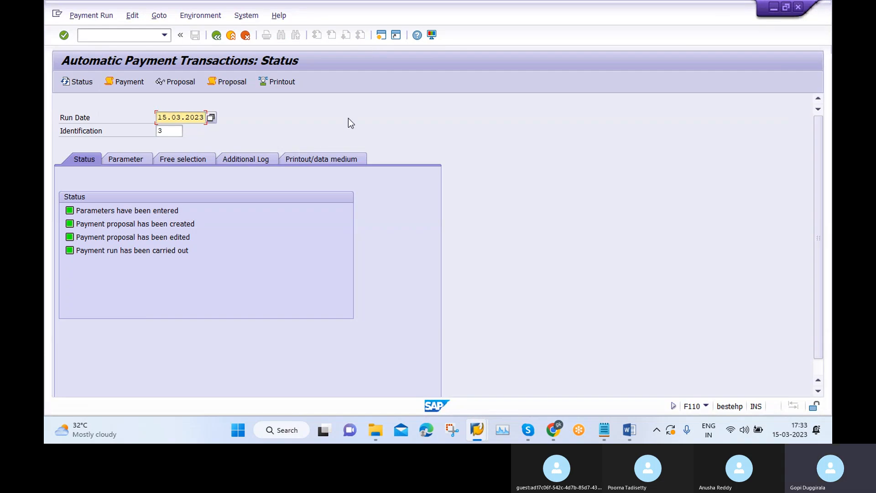
{"action": "left_click", "coordinate": [529, 431]}
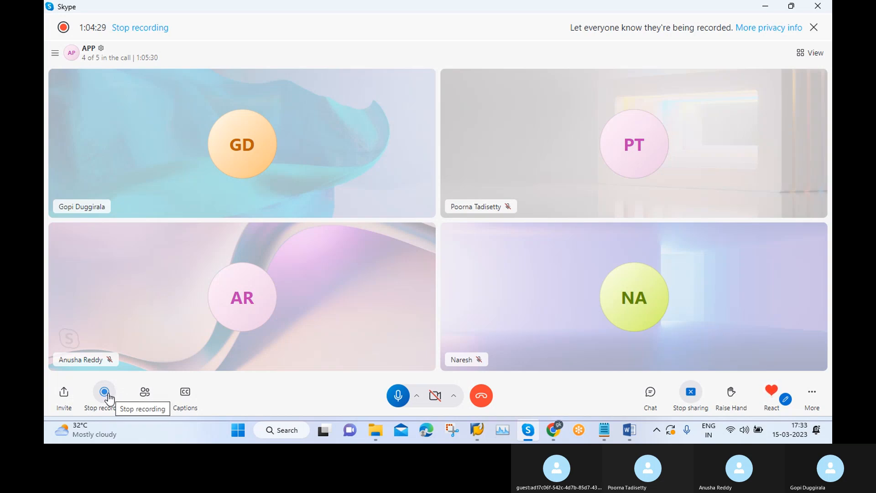
{"action": "left_click", "coordinate": [398, 395]}
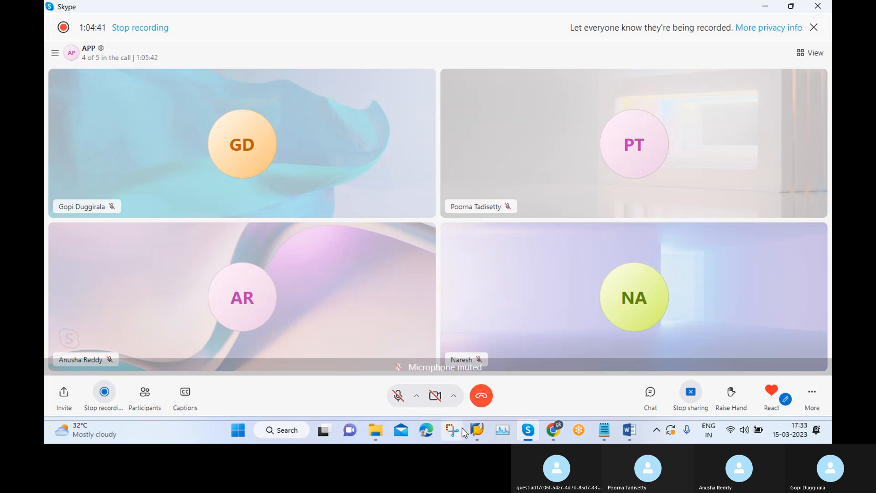
Step: Switch back to the SAP payment run session and reopen transaction F110 to review the status of run 3
{"action": "mouse_move", "coordinate": [477, 432]}
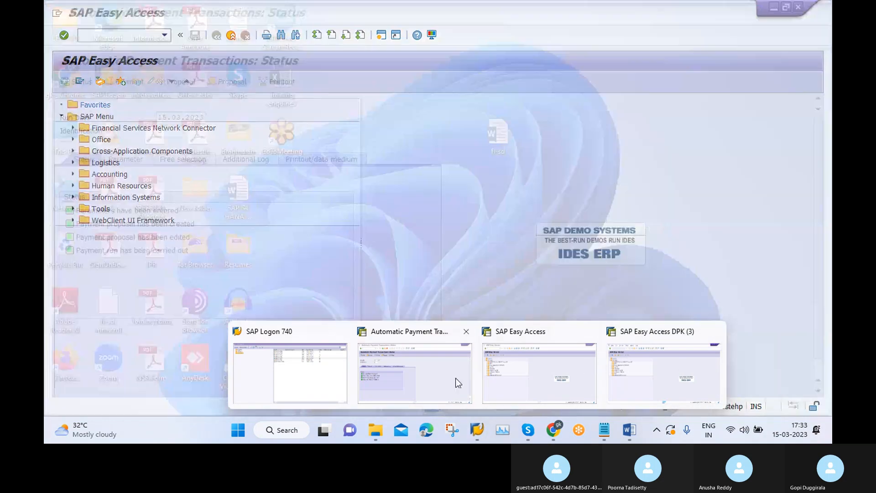
{"action": "left_click", "coordinate": [432, 377]}
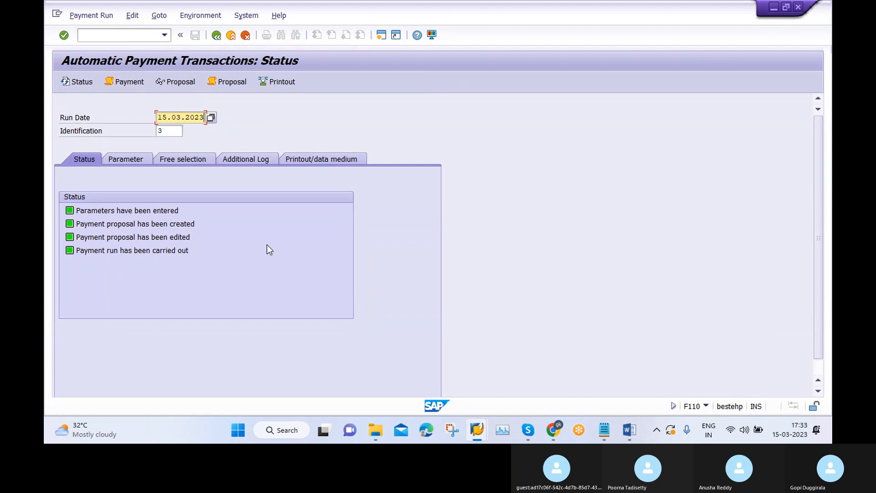
{"action": "left_click", "coordinate": [217, 37]}
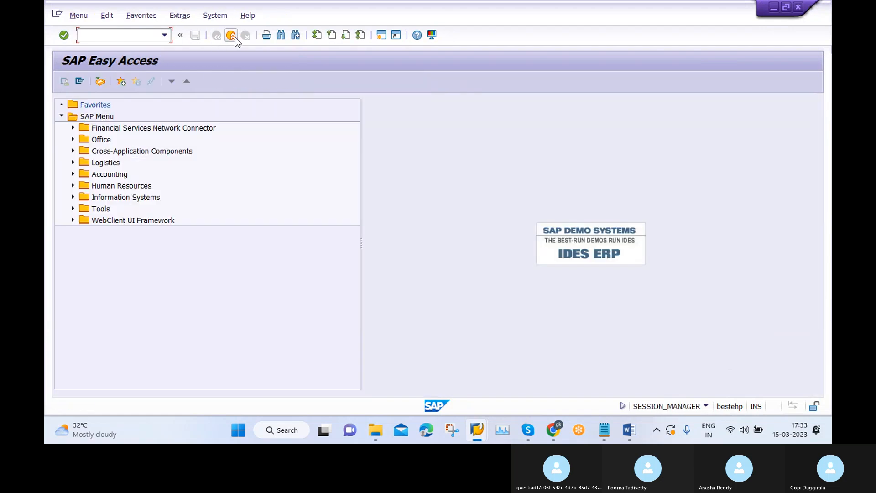
{"action": "left_click", "coordinate": [165, 35]}
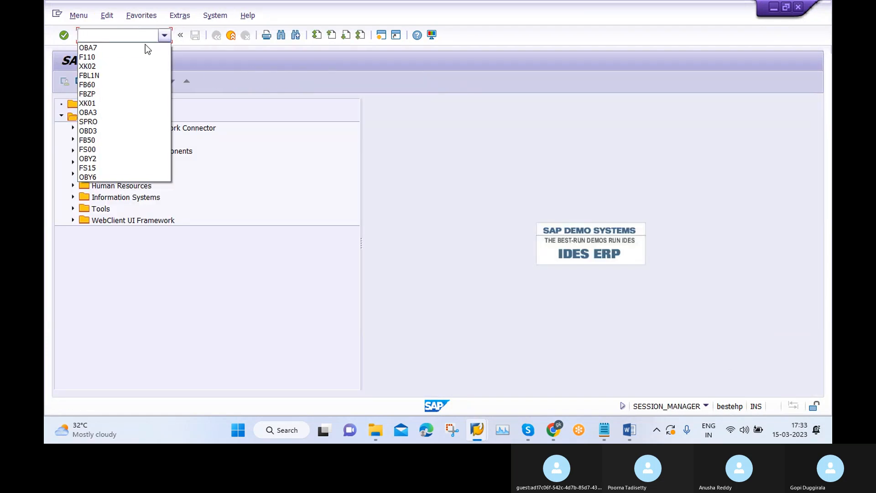
{"action": "left_click", "coordinate": [138, 56]}
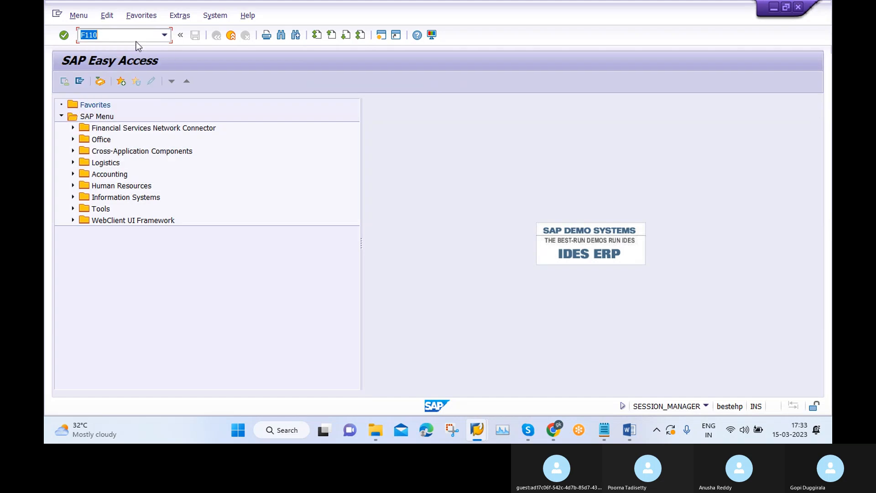
{"action": "key", "text": "Return"}
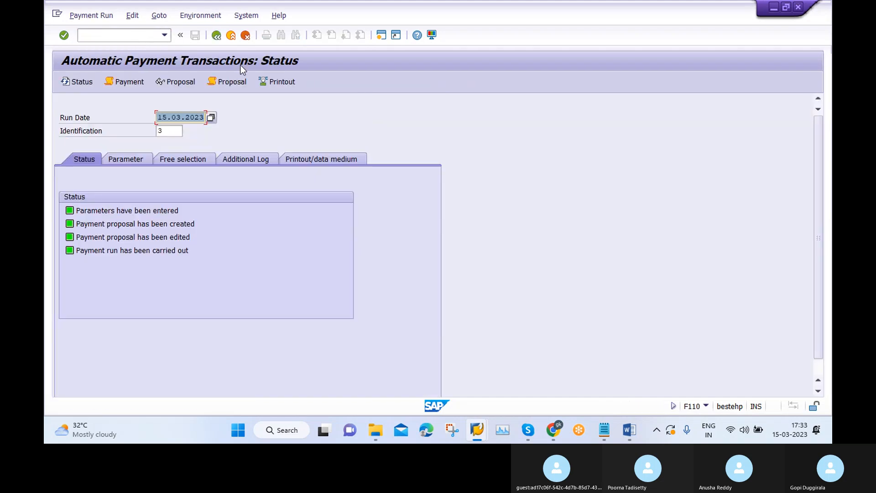
Step: Display GK LTD's open line items in company code AYAN with FBL1N in a new session, then exit the transaction
{"action": "left_click", "coordinate": [381, 36]}
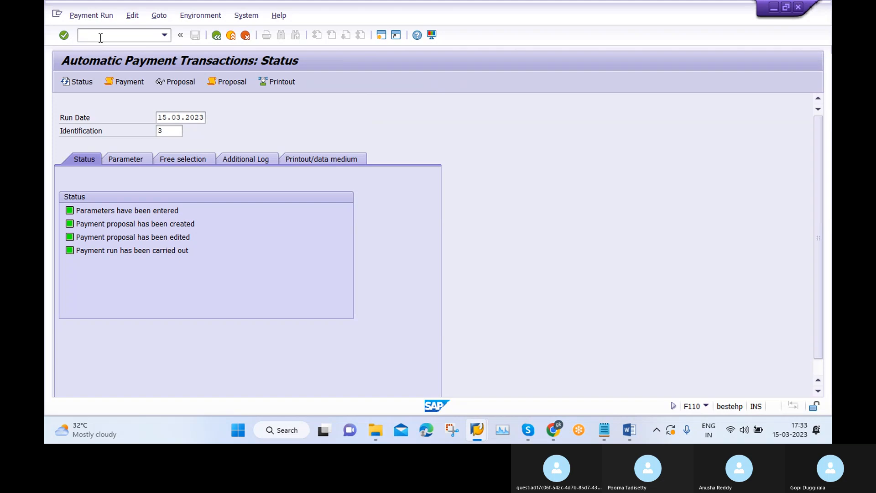
{"action": "type", "text": "F"}
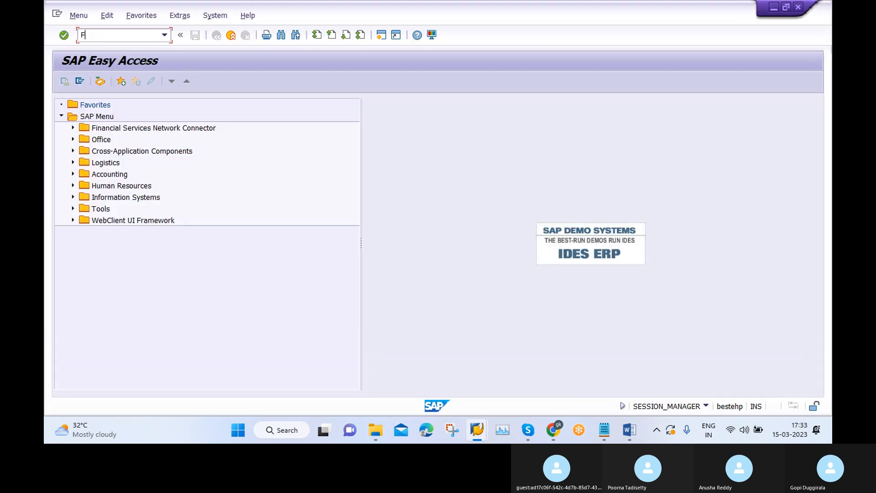
{"action": "type", "text": "BL"}
{"action": "type", "text": "5"}
{"action": "type", "text": "1N"}
{"action": "key", "text": "Return"}
{"action": "left_click", "coordinate": [64, 82]}
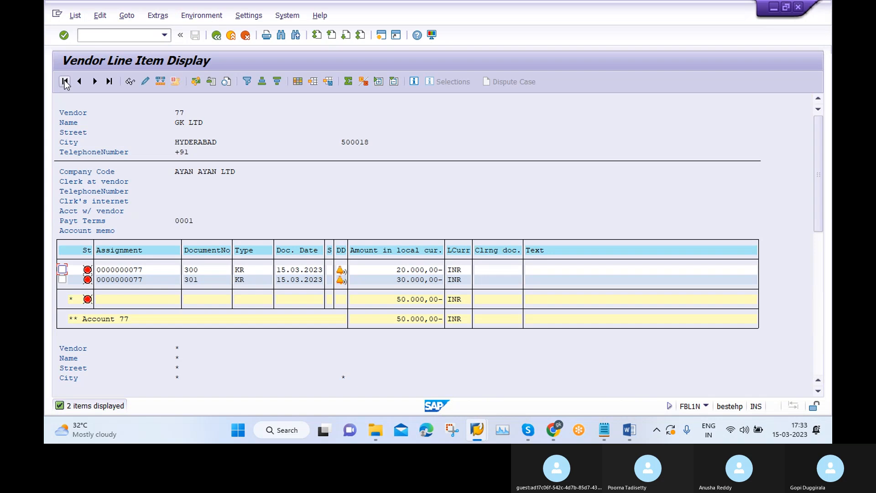
{"action": "left_click", "coordinate": [215, 40]}
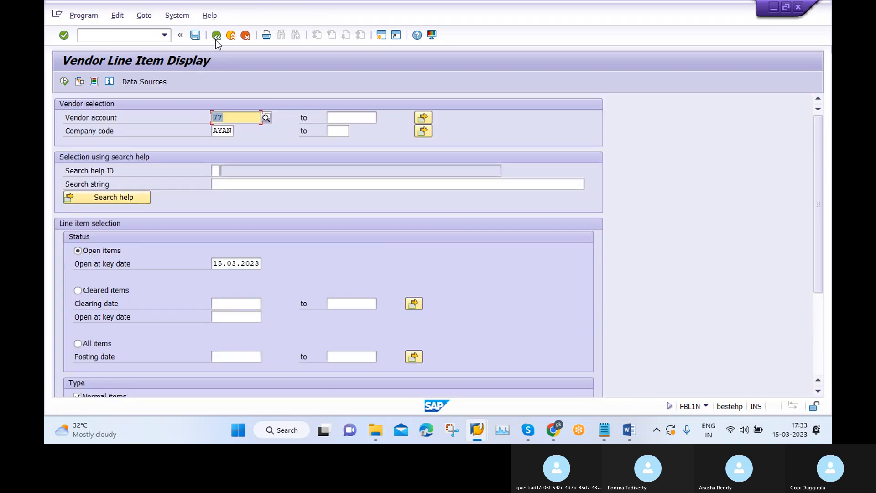
{"action": "left_click", "coordinate": [216, 40]}
{"action": "left_click", "coordinate": [733, 124]}
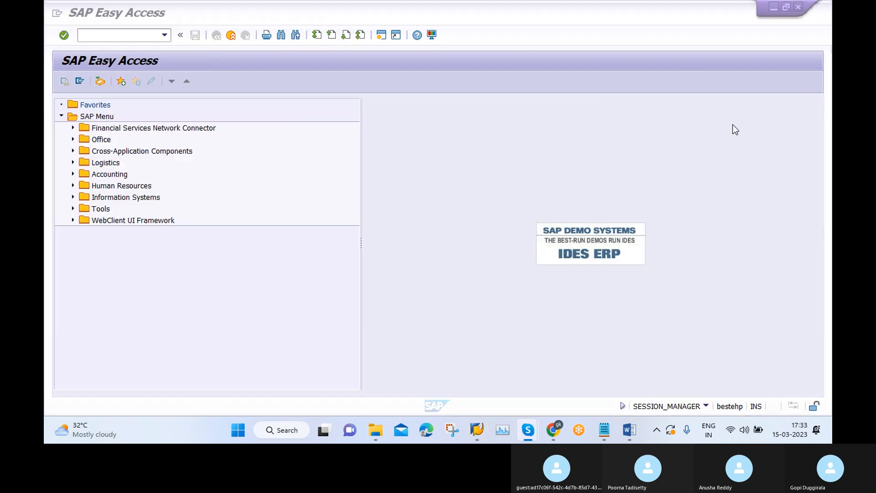